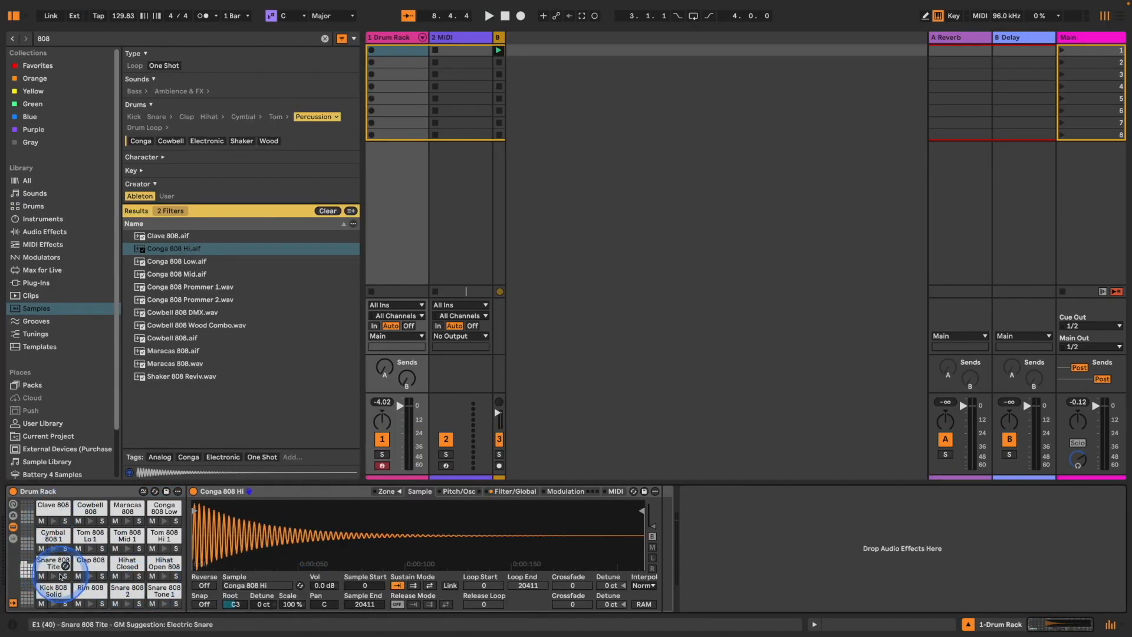
pyautogui.click(25, 564)
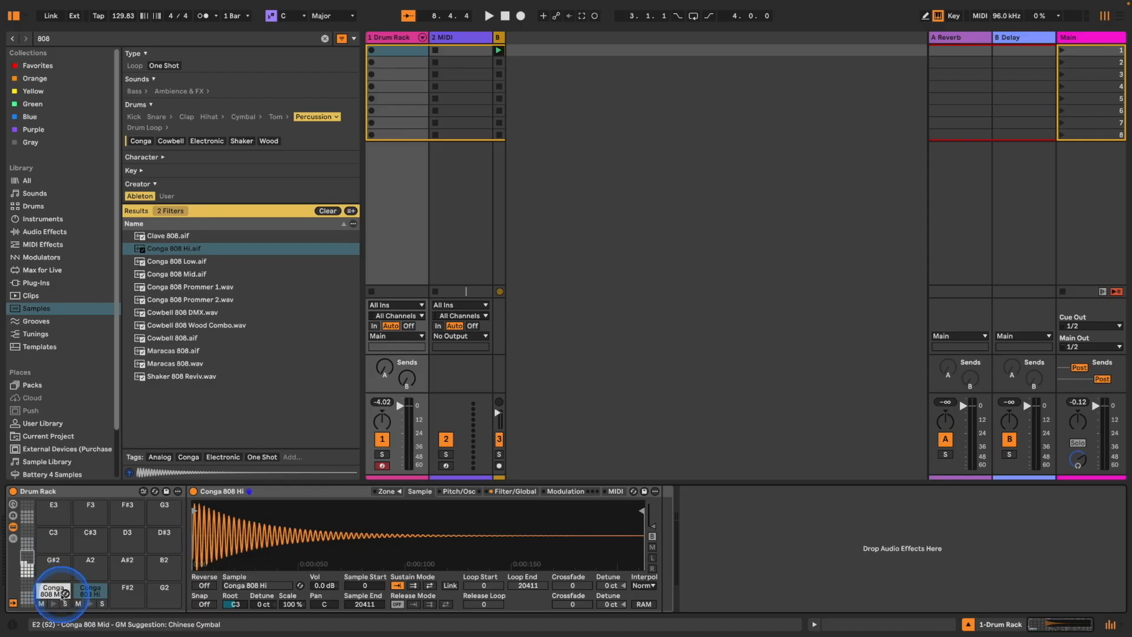
pyautogui.click(25, 570)
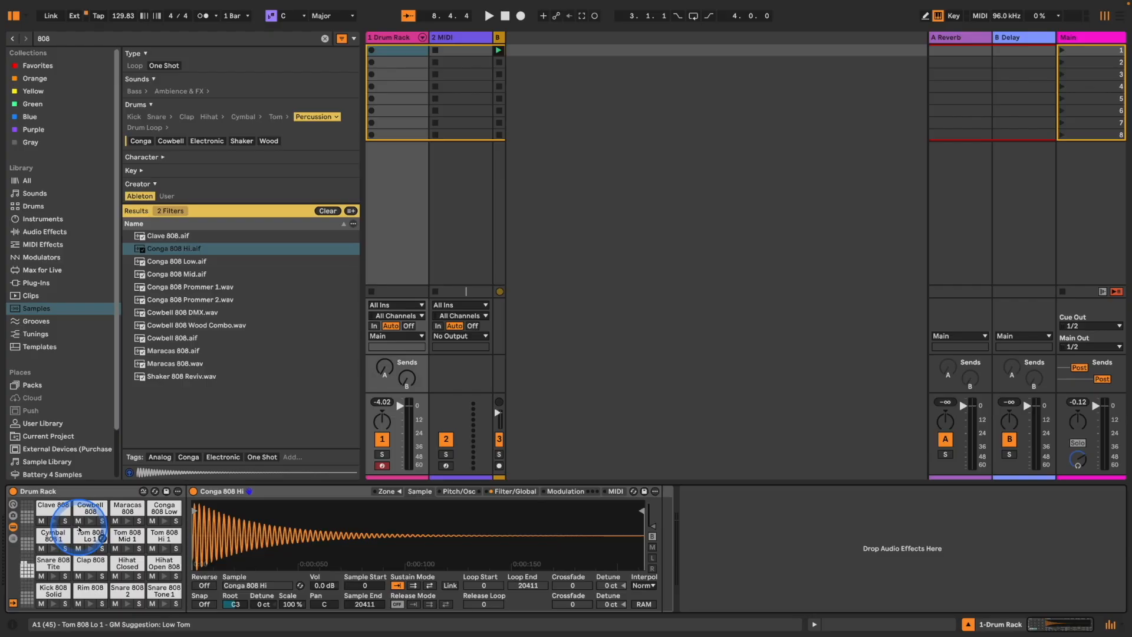
pyautogui.rightClick(265, 491)
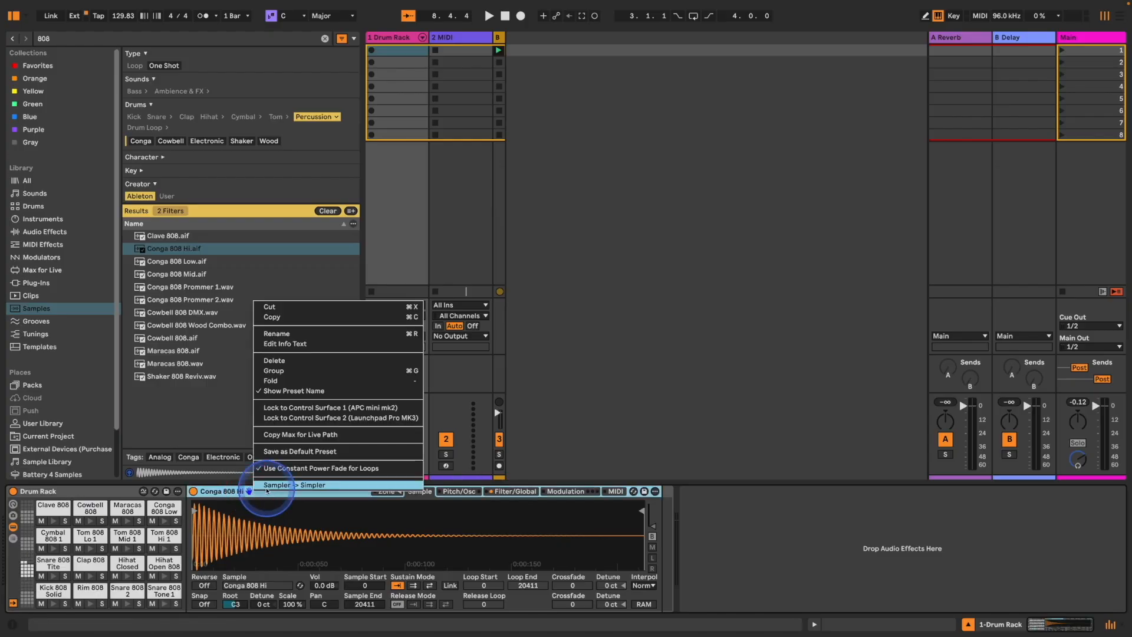
pyautogui.click(18, 587)
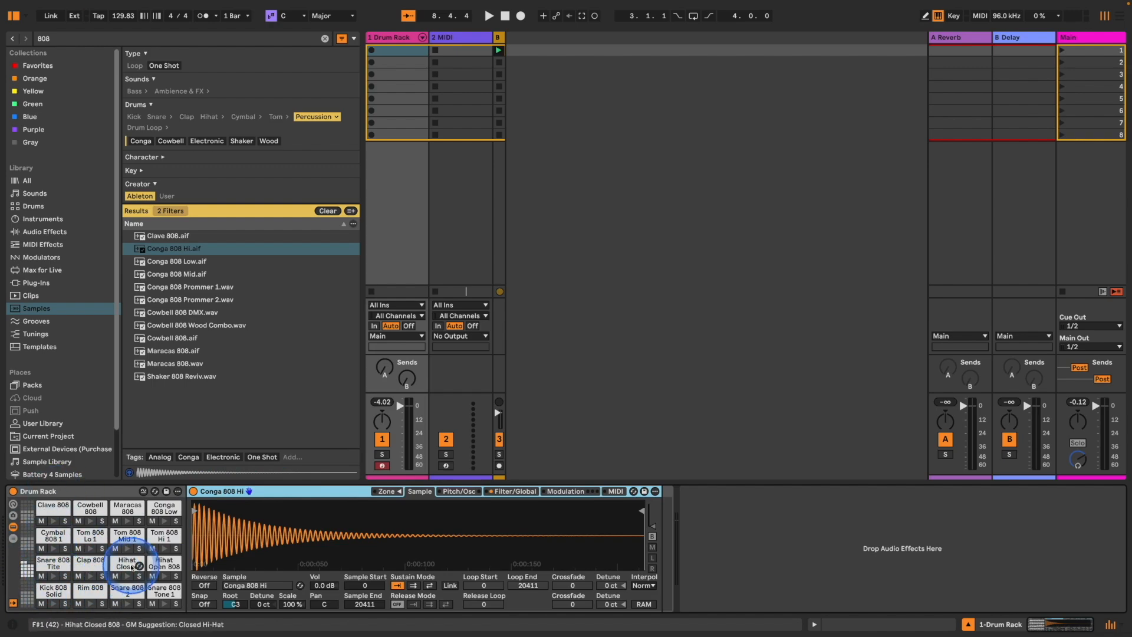
# Convert the Cymbal 808 1 pad's Sampler to Simpler and switch off its filter
pyautogui.click(54, 534)
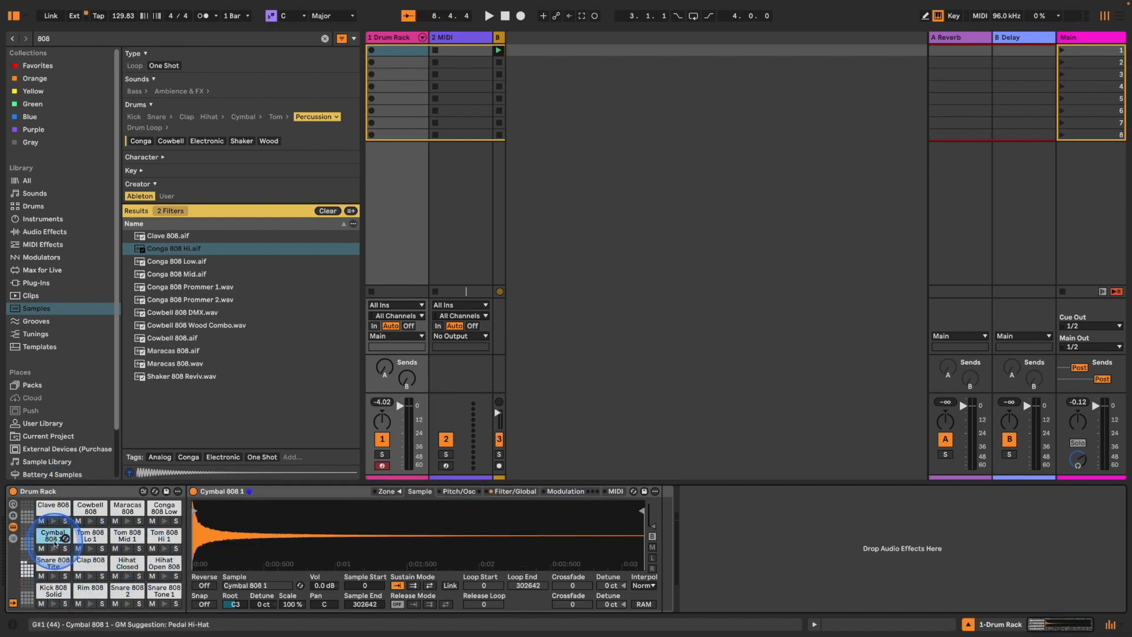
pyautogui.rightClick(298, 495)
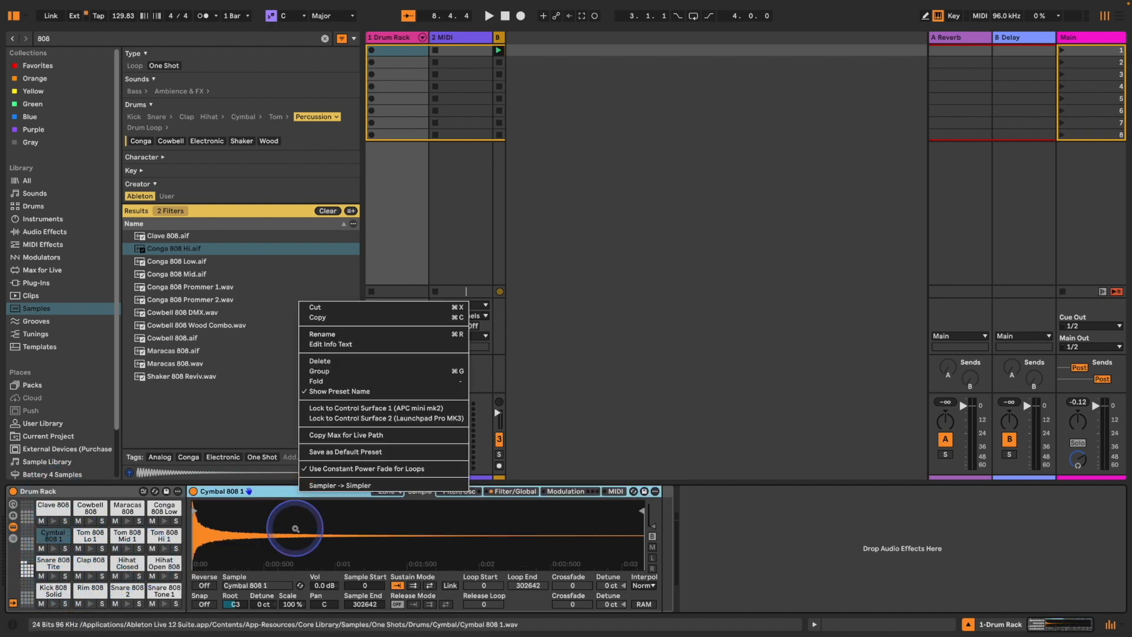
pyautogui.click(368, 487)
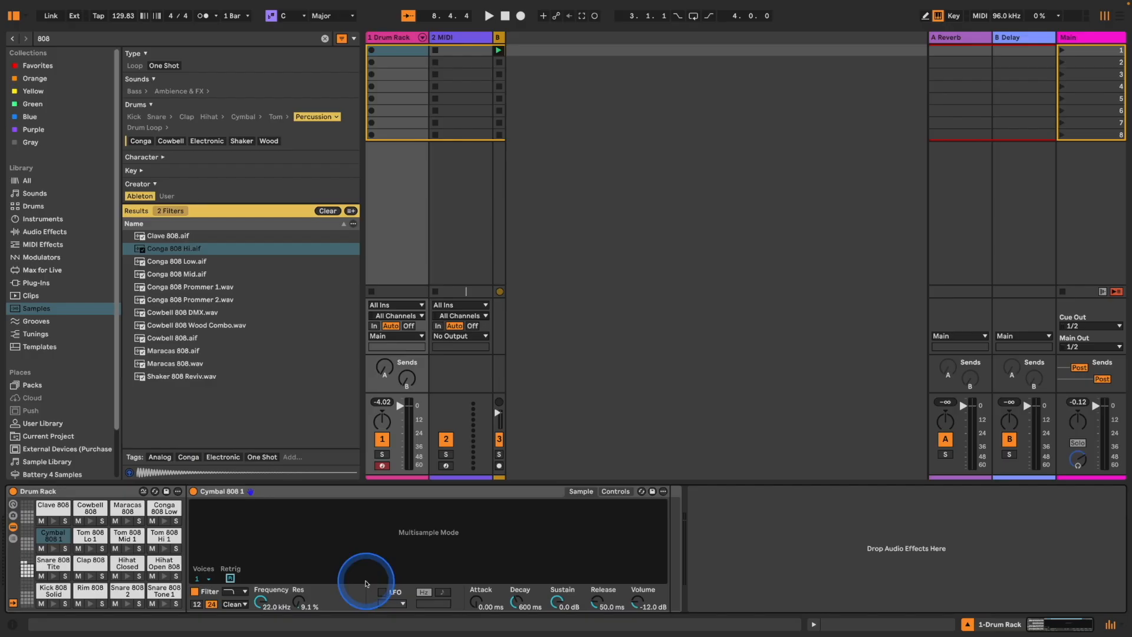
pyautogui.click(614, 492)
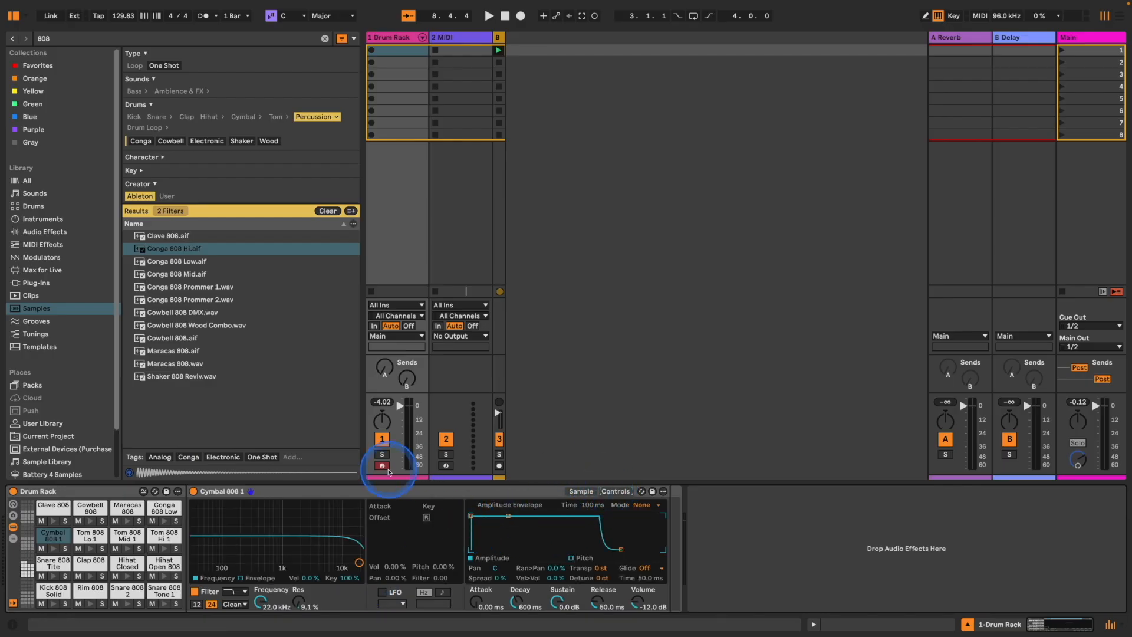
pyautogui.click(194, 592)
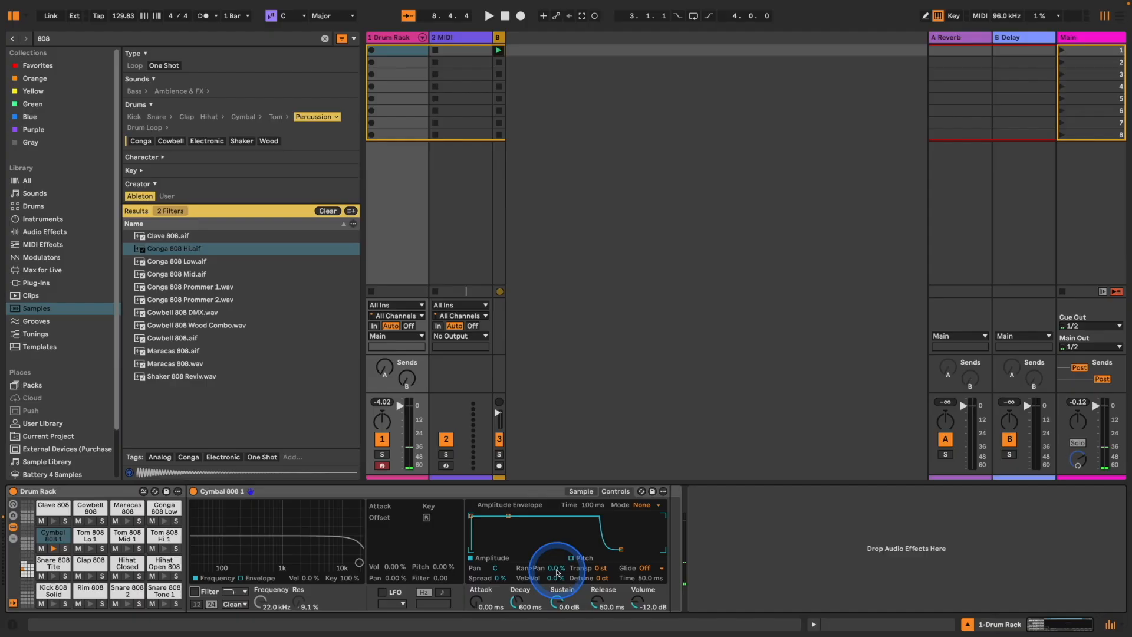
pyautogui.click(526, 578)
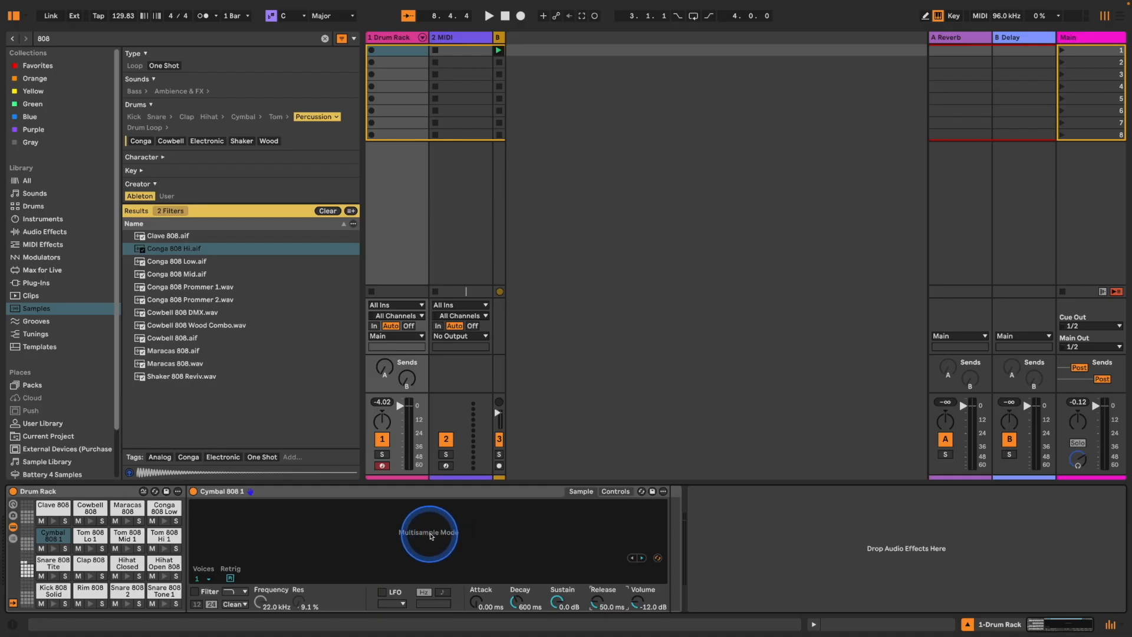
# Swap the cymbal's sample forward and back, and set its decay and release to 60 s
pyautogui.click(642, 560)
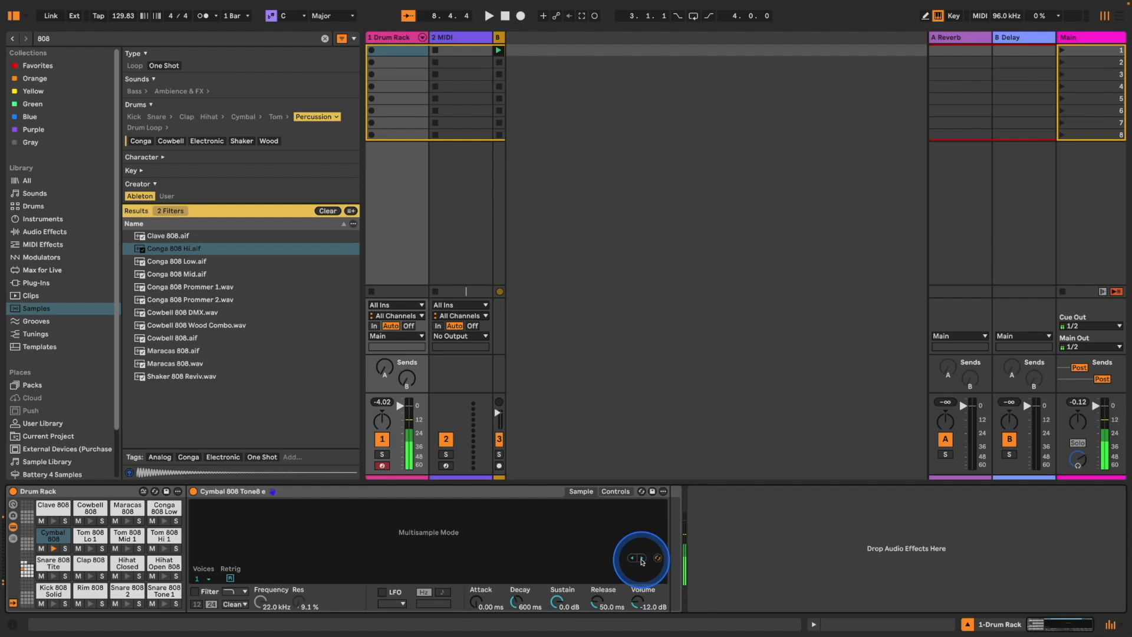
pyautogui.click(630, 561)
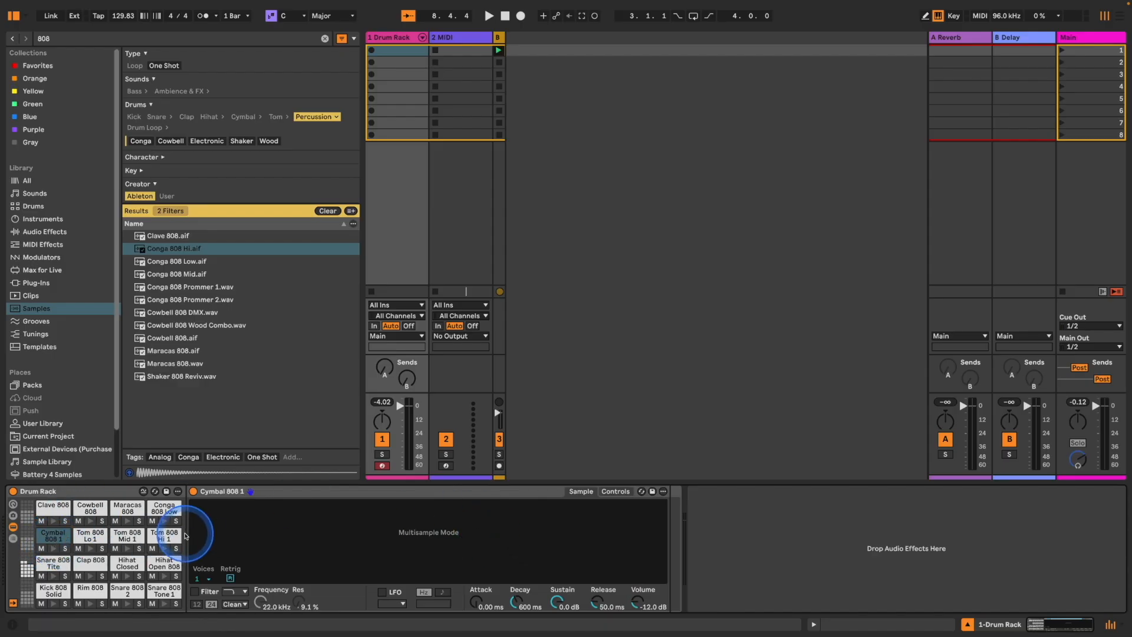
pyautogui.moveTo(518, 601); pyautogui.dragTo(512, 623)
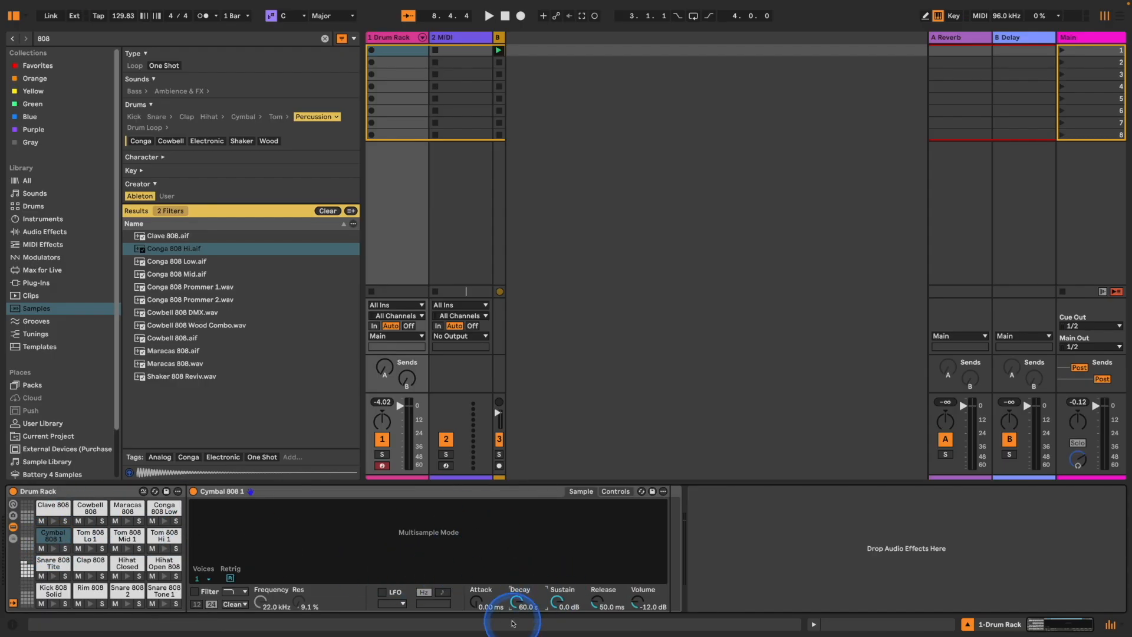
pyautogui.moveTo(610, 609); pyautogui.dragTo(610, 598)
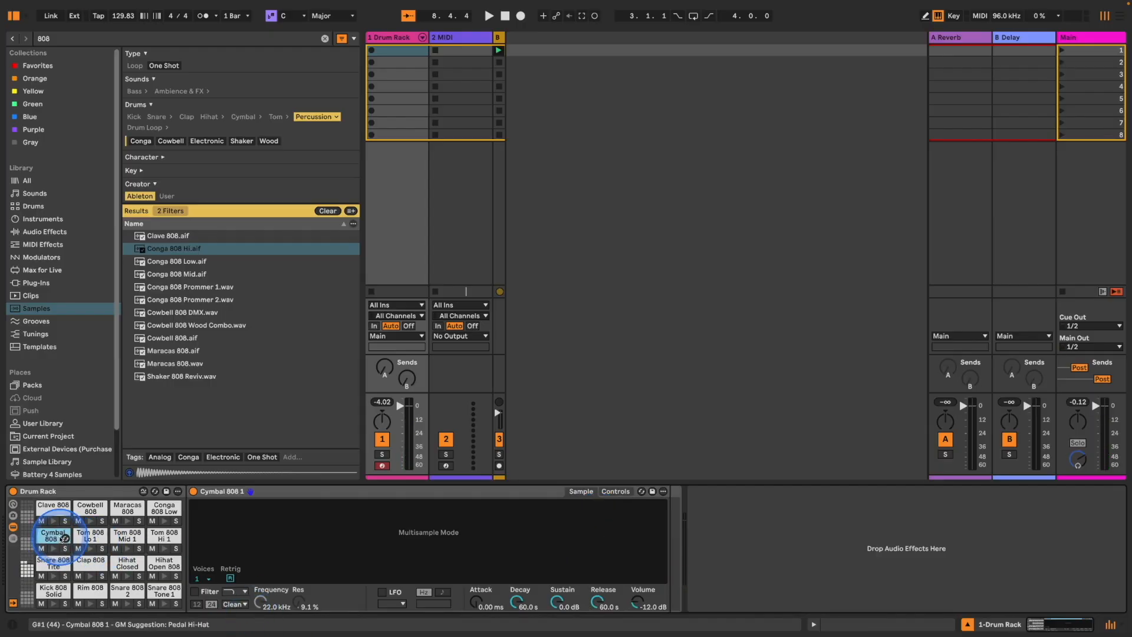
# Delete the Cymbal 808 1 pad's contents, put an empty Simpler on that G#1 pad, and search the samples for "808 cym"
pyautogui.press('Delete')
pyautogui.click(44, 231)
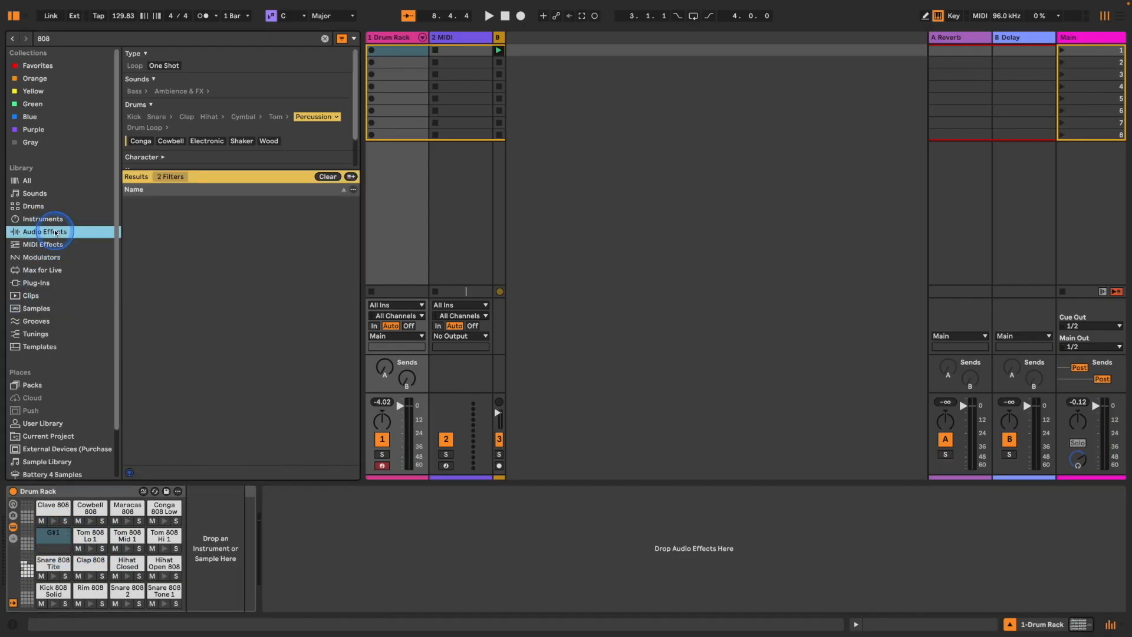
pyautogui.click(42, 219)
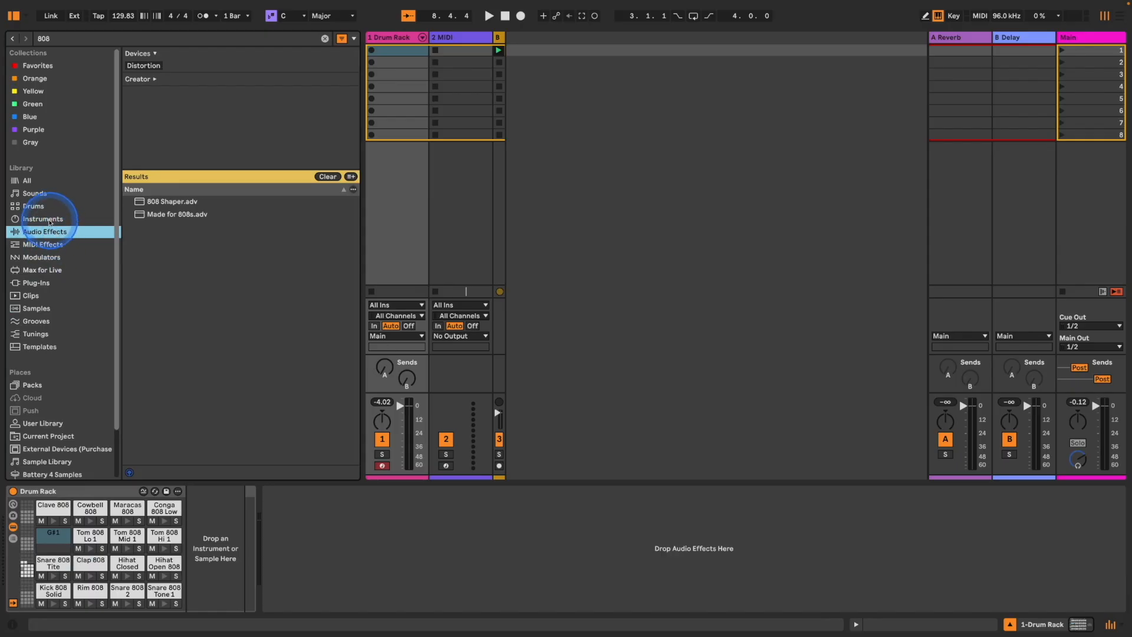
pyautogui.click(324, 39)
pyautogui.scroll(-10, 216, 330)
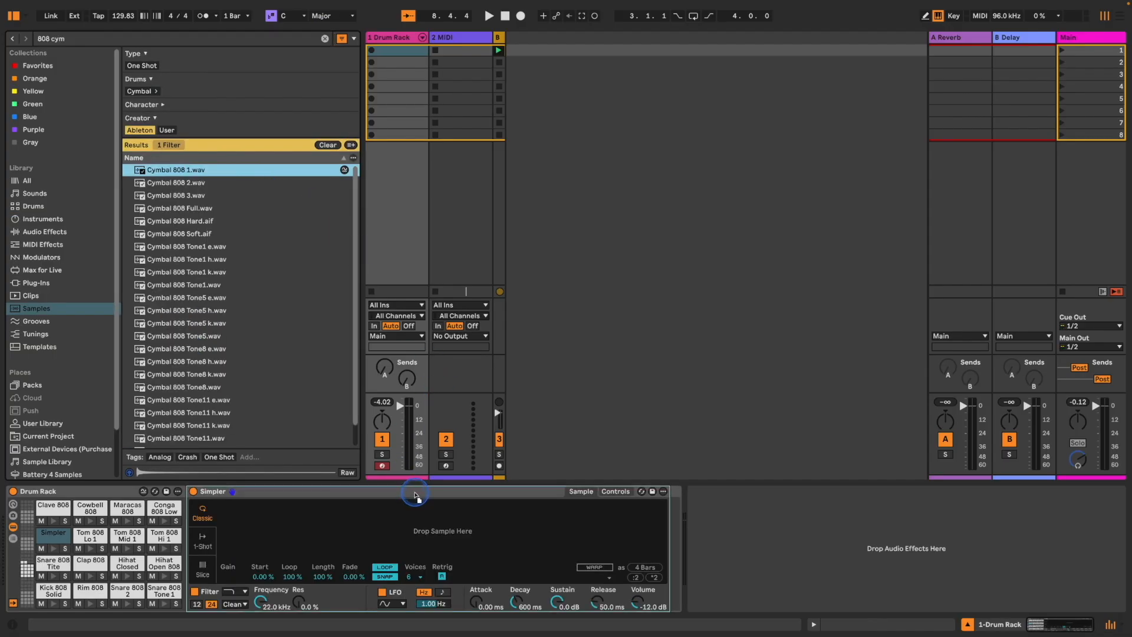
# Load Cymbal 808 1.wav into the empty Simpler, switch it to 1-Shot mode, and set its volume to -13.1 dB
pyautogui.click(423, 522)
pyautogui.moveTo(422, 519); pyautogui.dragTo(422, 520)
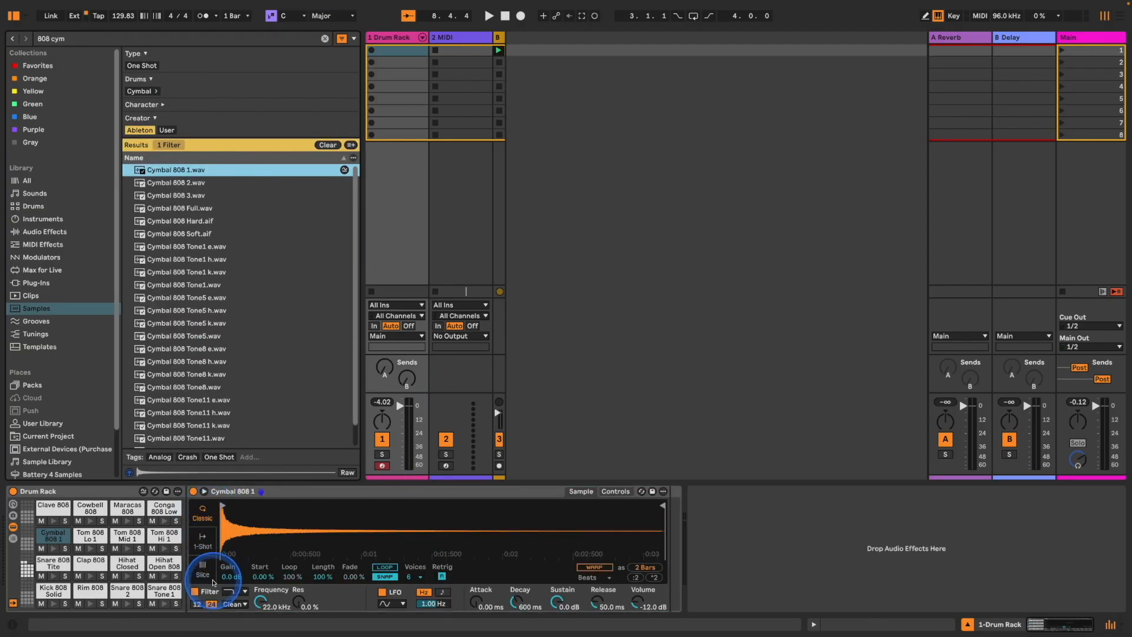
pyautogui.click(210, 552)
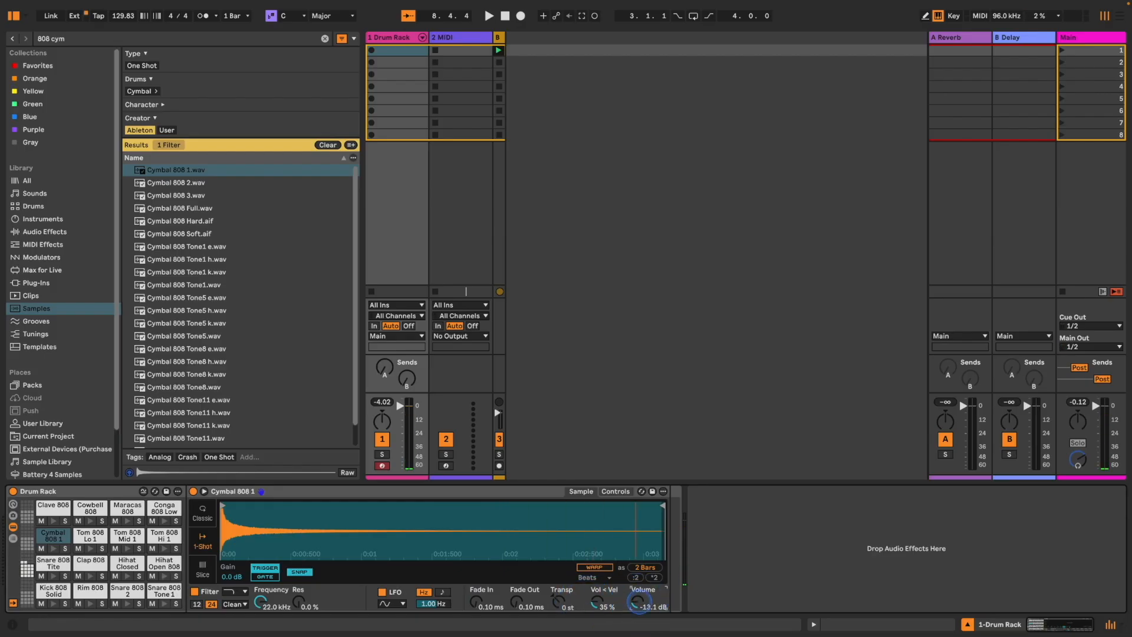
# Audition the Cymbal 808 1 pad and the low, mid and high Tom 808 pads
pyautogui.click(46, 537)
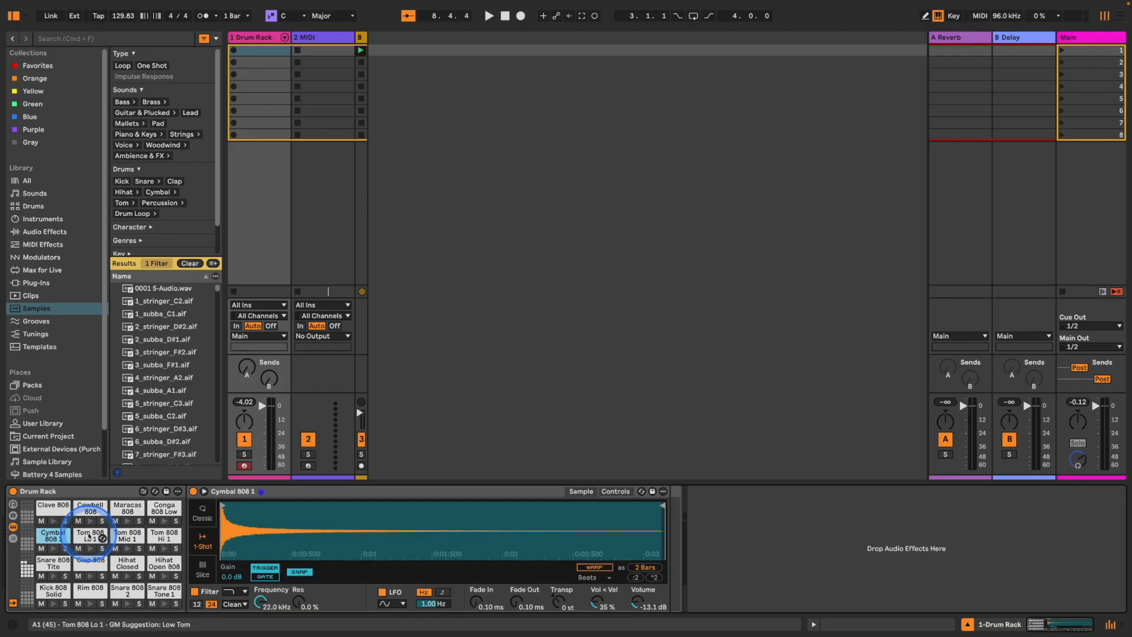
pyautogui.press('h')
pyautogui.press('u')
pyautogui.press('j')
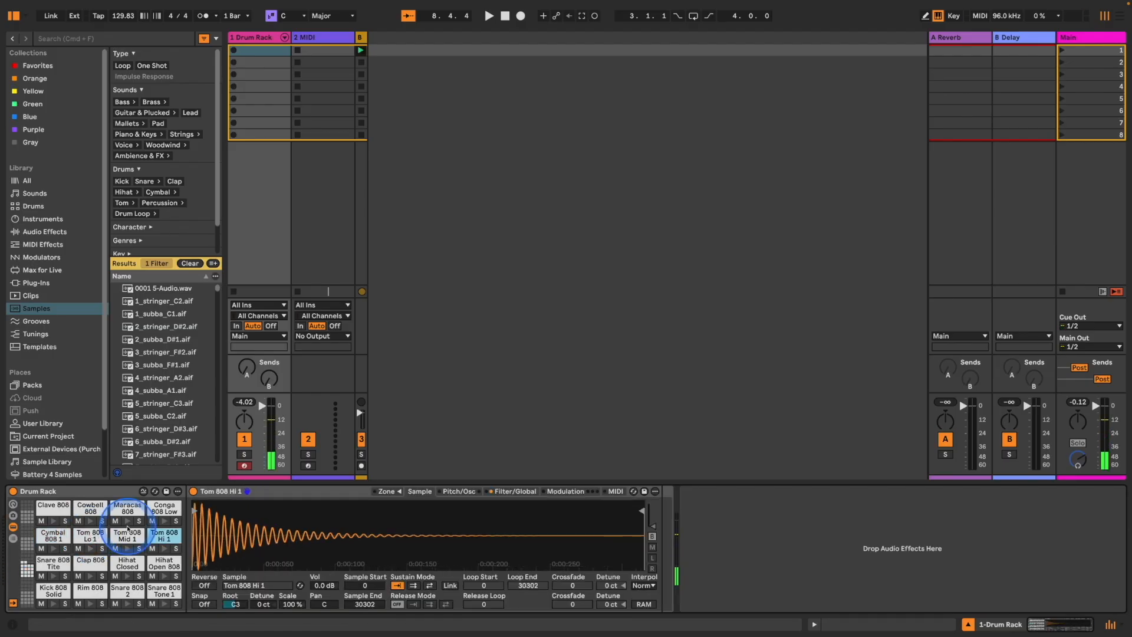
# Set decay and release to 60 s on Tom 808 Lo 1's Simpler and copy both values to its siblings
pyautogui.click(91, 536)
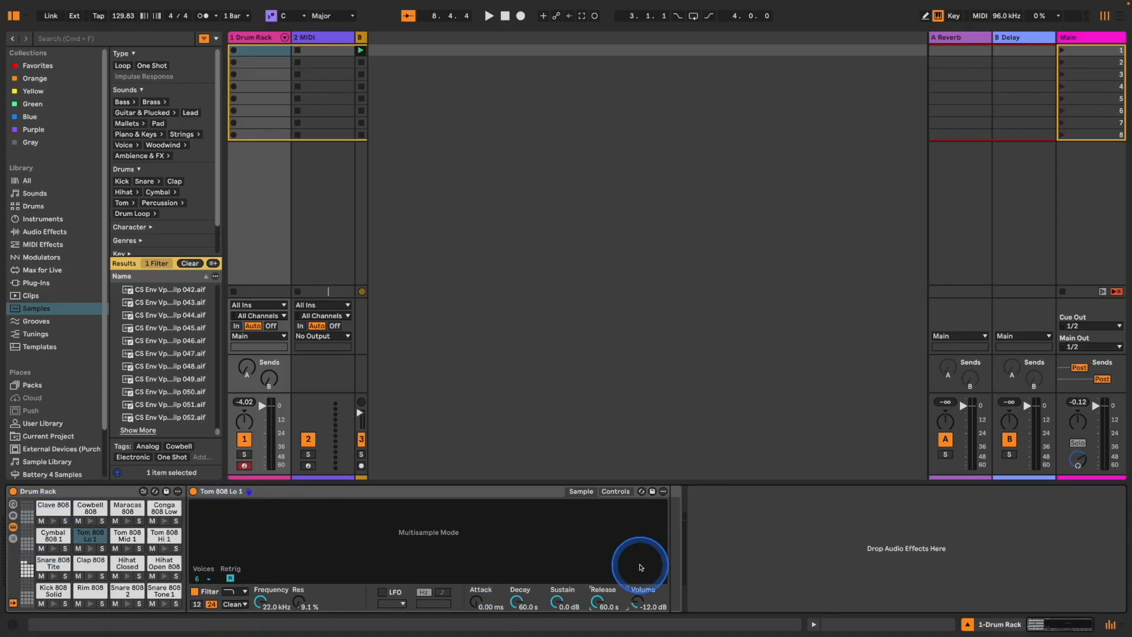
pyautogui.rightClick(519, 598)
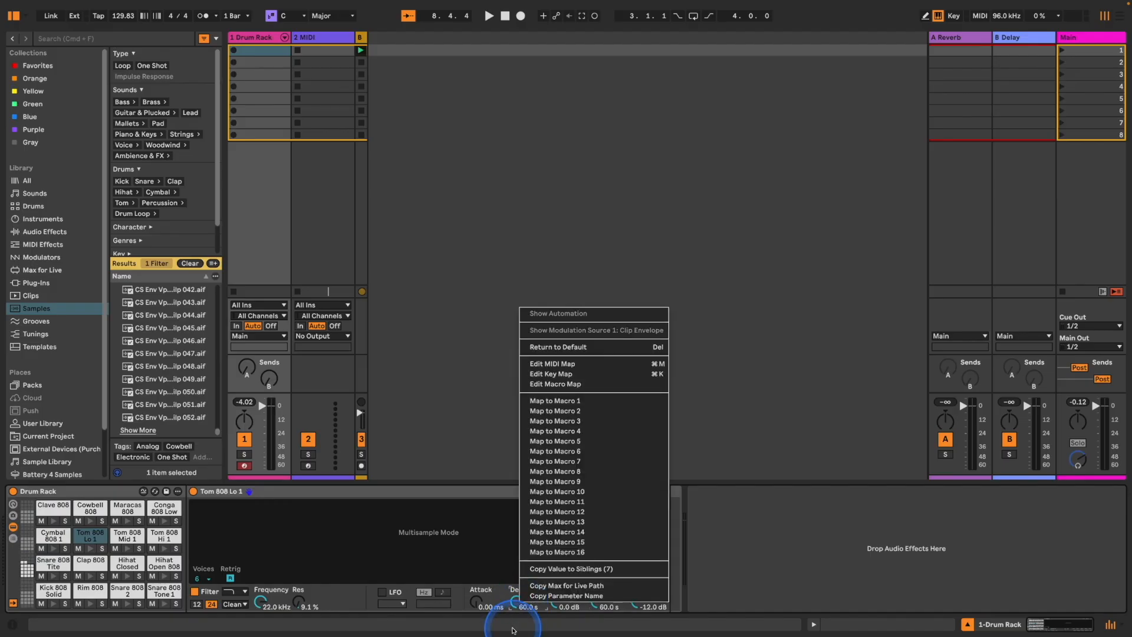
pyautogui.click(587, 568)
pyautogui.rightClick(599, 598)
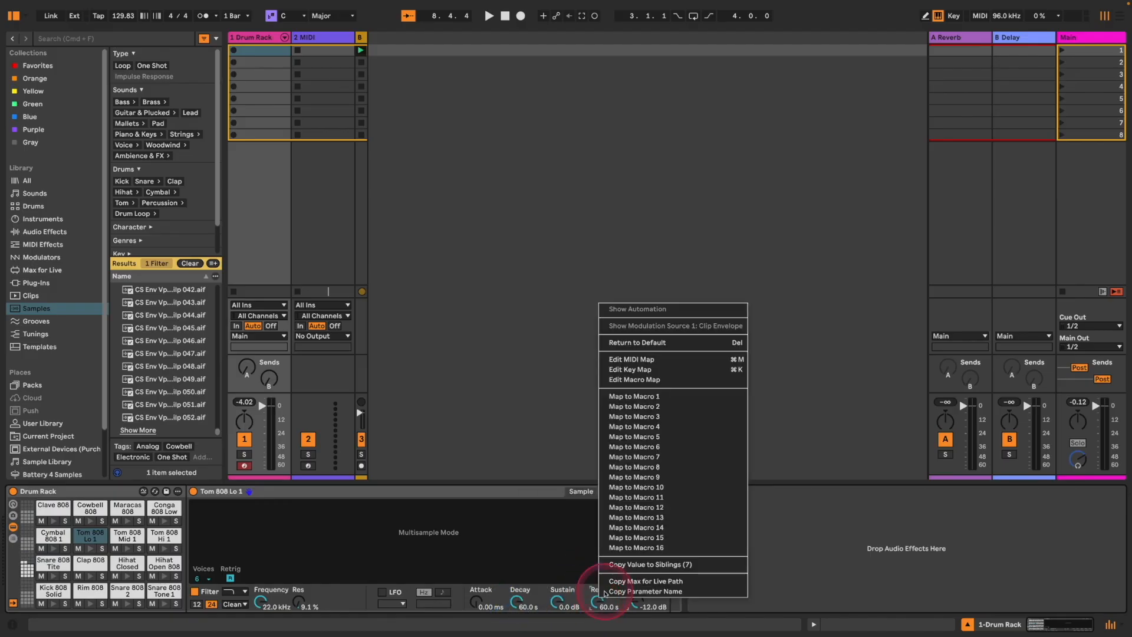
pyautogui.click(620, 566)
# Check the copied envelope settings on the Cowbell 808, Maracas 808 and Conga 808 Low pads
pyautogui.click(90, 508)
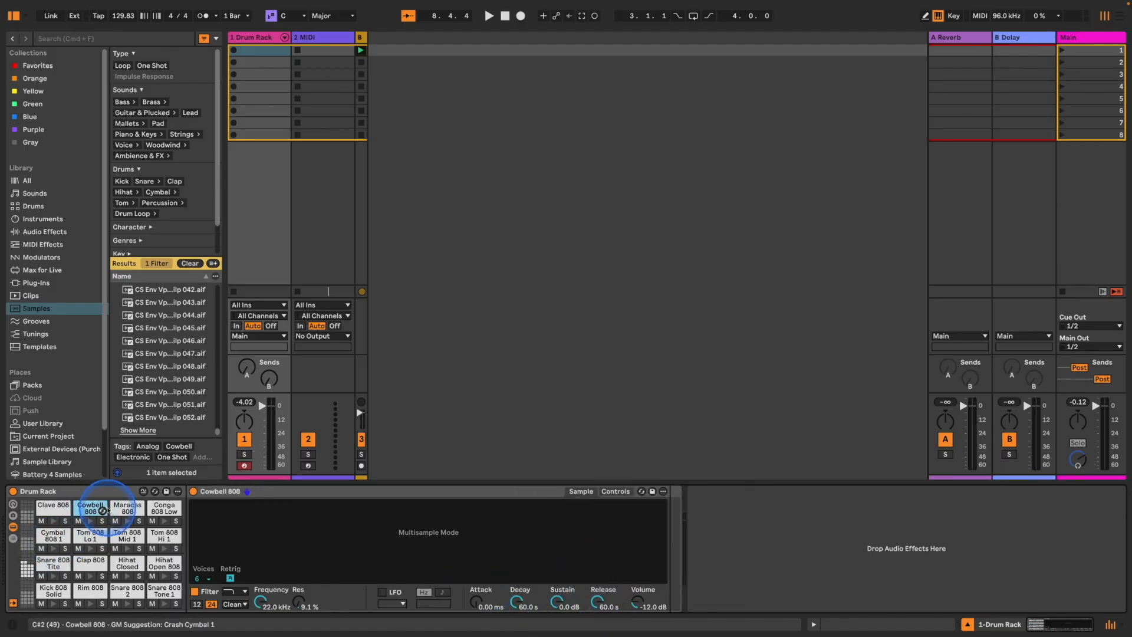
pyautogui.click(131, 509)
pyautogui.click(157, 507)
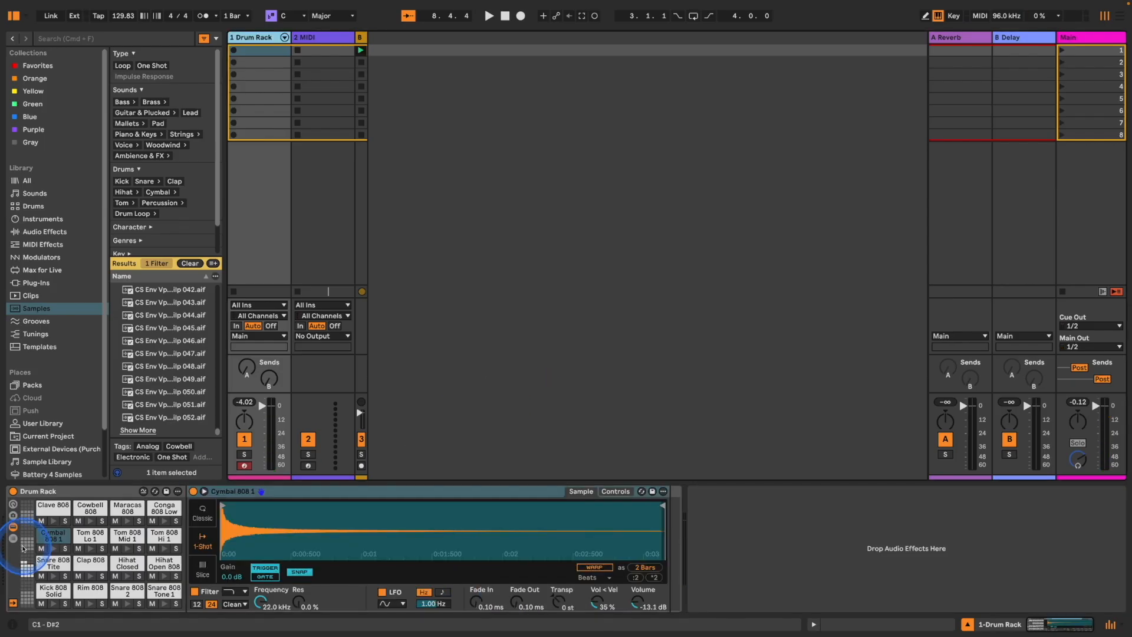
# Show the Drum Rack's chain list and look through its chains
pyautogui.click(12, 624)
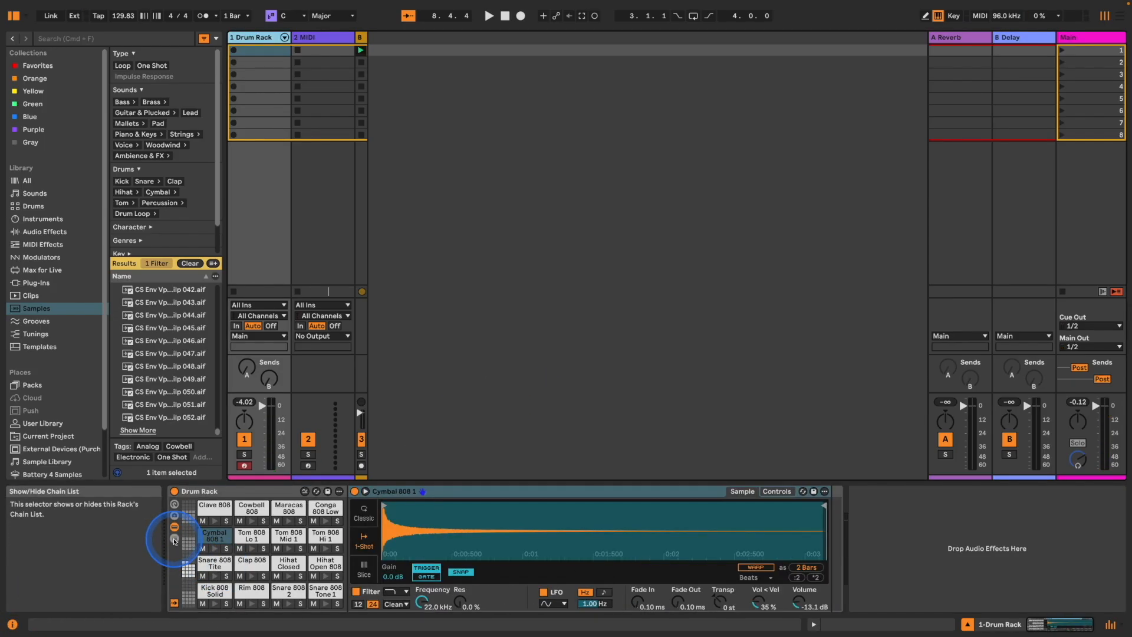
pyautogui.click(12, 624)
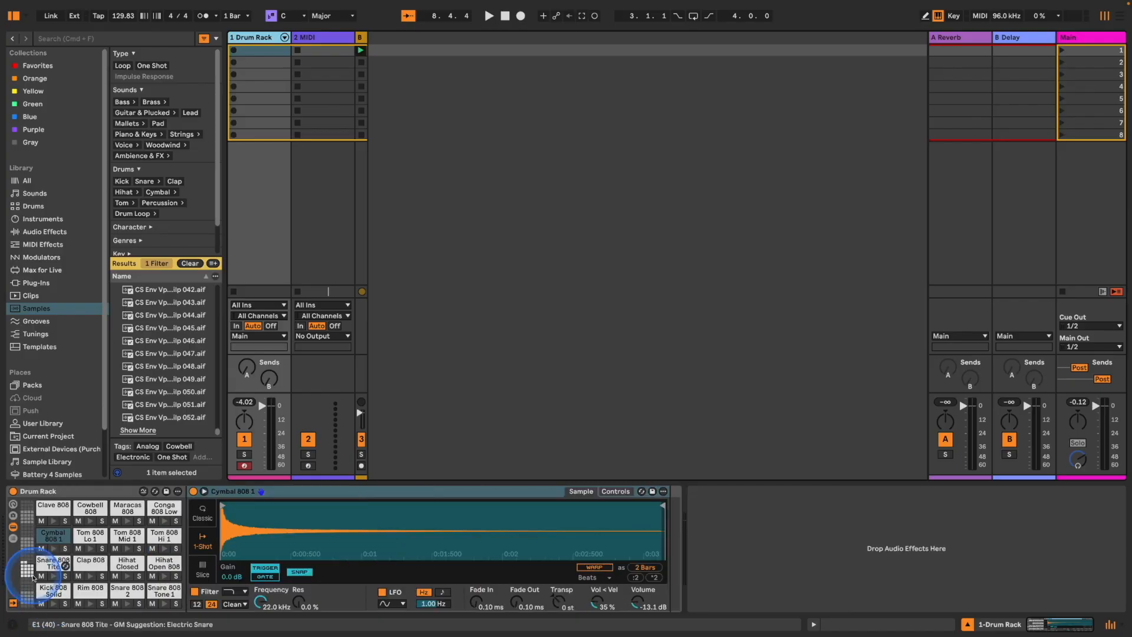
pyautogui.click(13, 538)
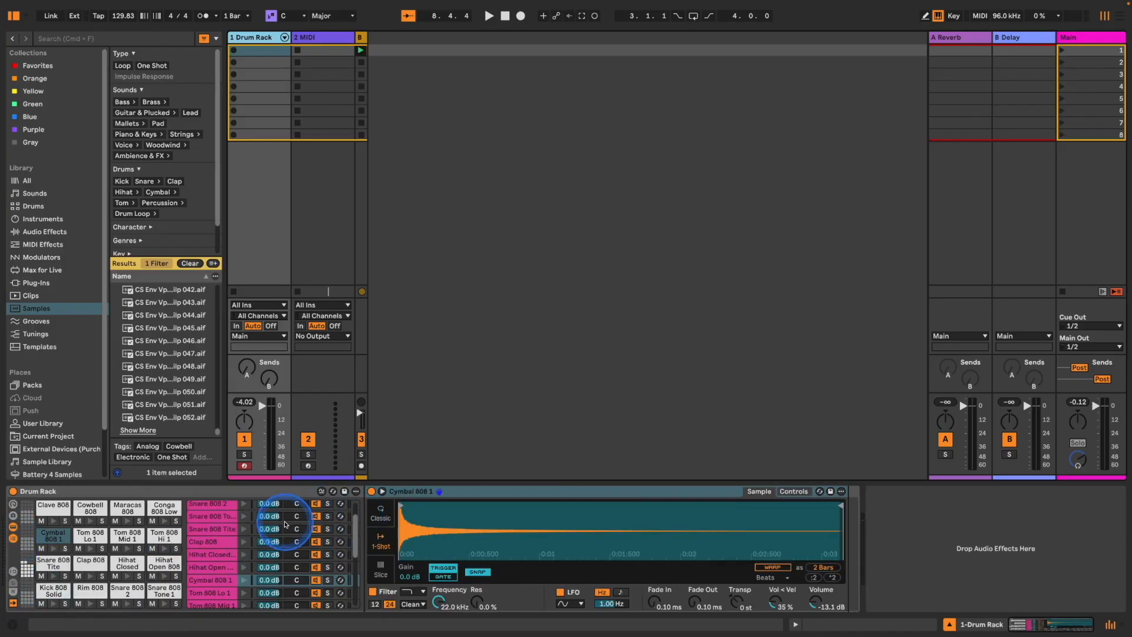
pyautogui.scroll(-3, 232, 577)
pyautogui.scroll(-1, 231, 577)
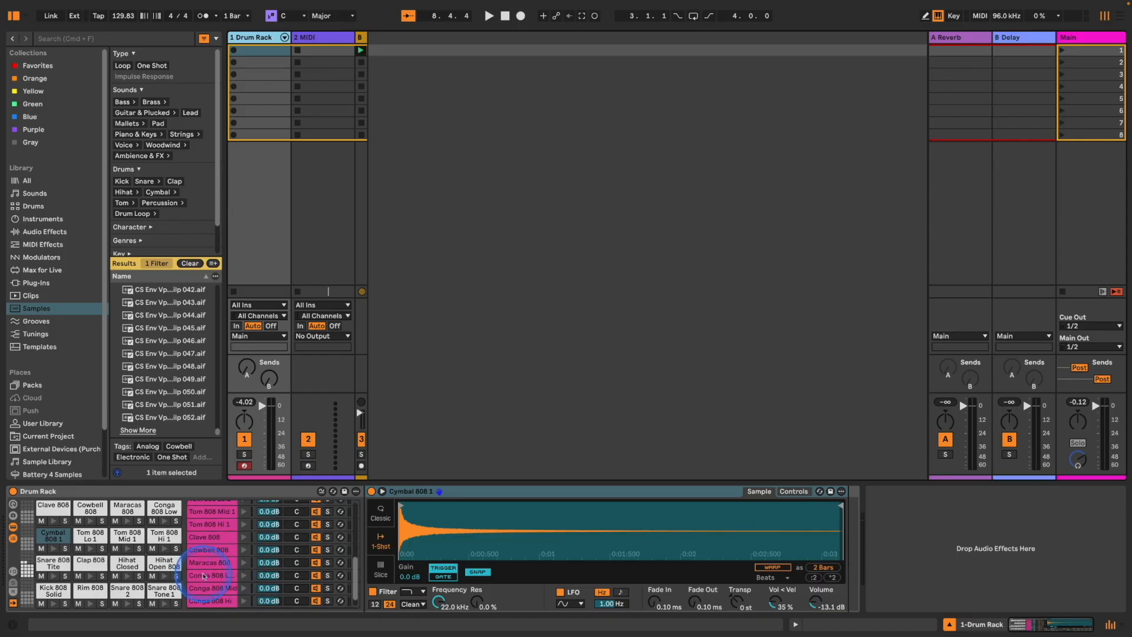
# Show the input/output settings in the Drum Rack's chain list, leaving the return chains area hidden
pyautogui.click(14, 571)
pyautogui.click(14, 592)
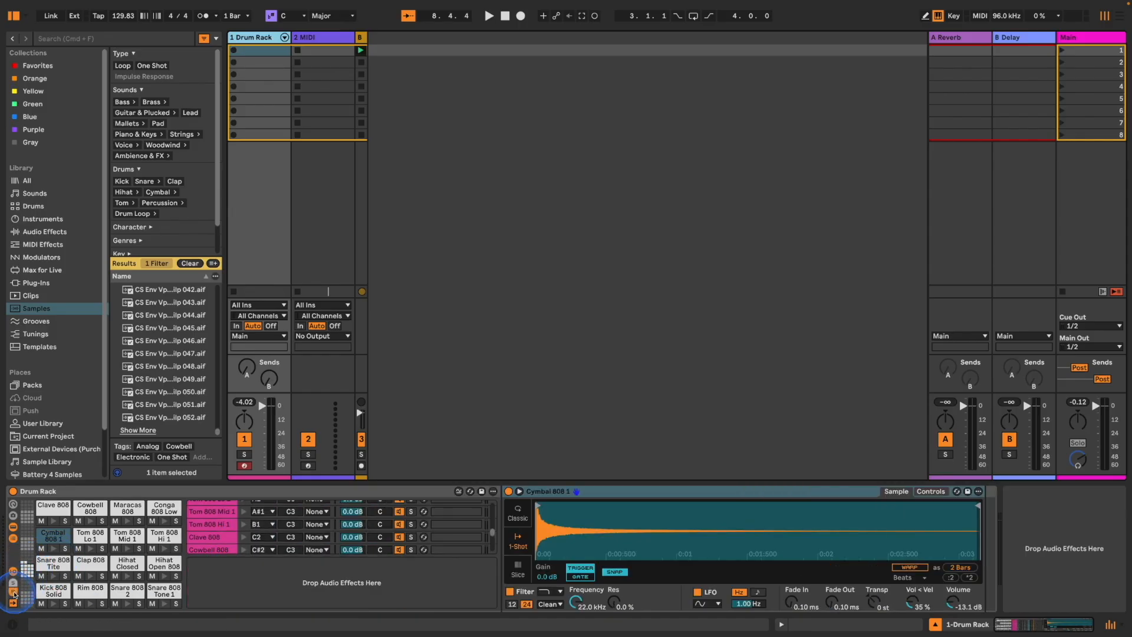
pyautogui.click(14, 592)
pyautogui.scroll(3, 292, 569)
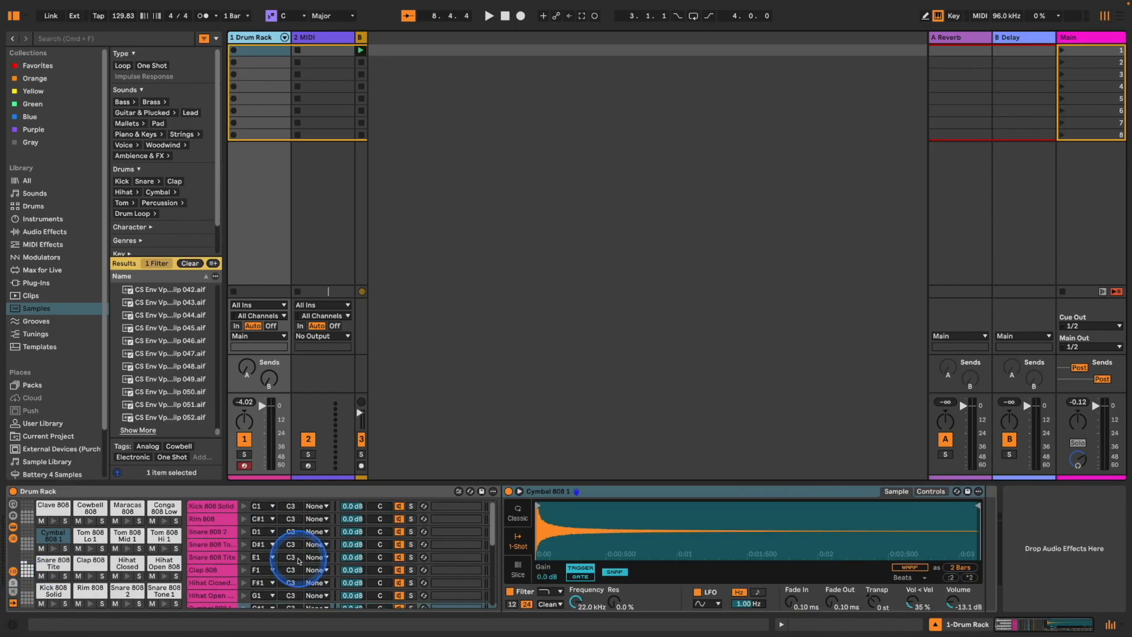
pyautogui.scroll(2, 296, 567)
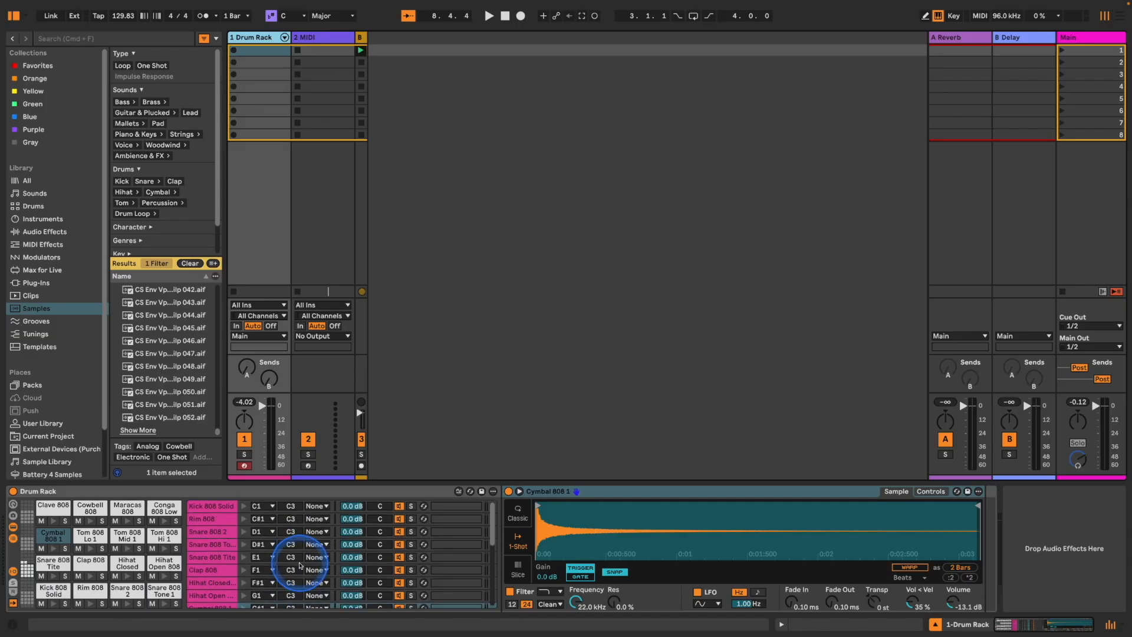
# Assign the Hihat Closed 808 and Hihat Open 808 chains to choke group 1
pyautogui.click(212, 583)
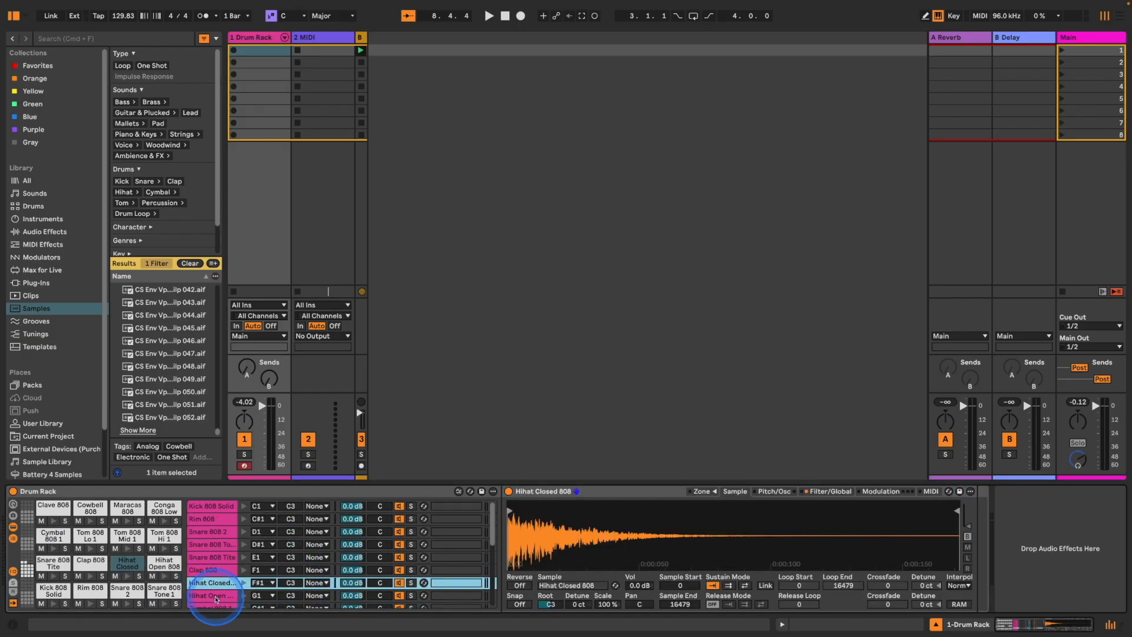
pyautogui.keyDown('shift'); pyautogui.click(207, 595); pyautogui.keyUp('shift')
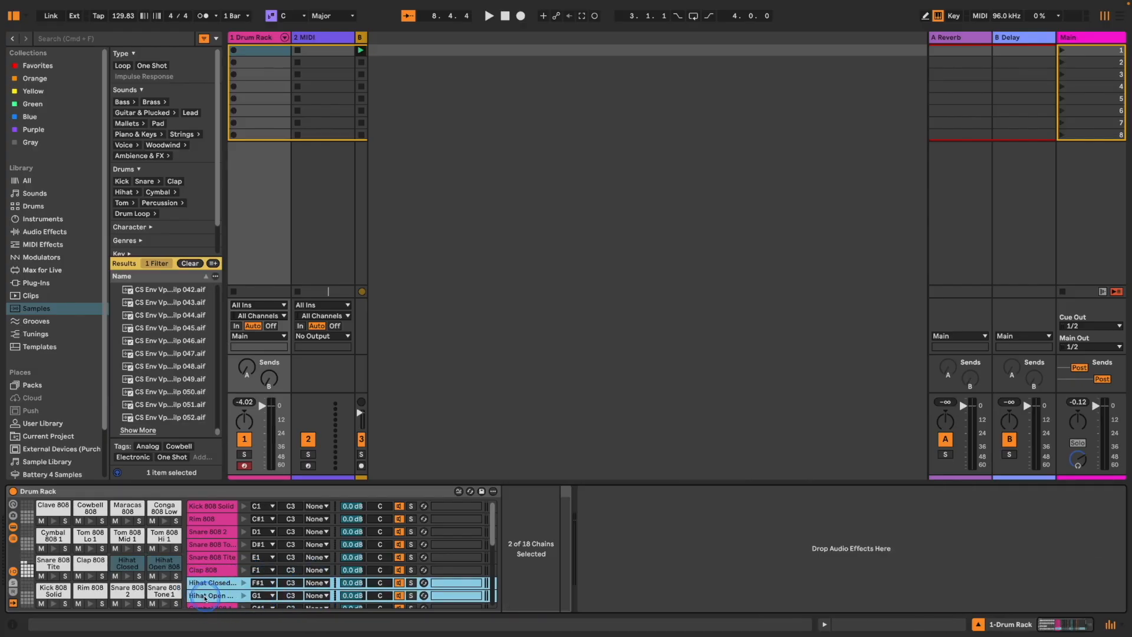
pyautogui.click(316, 582)
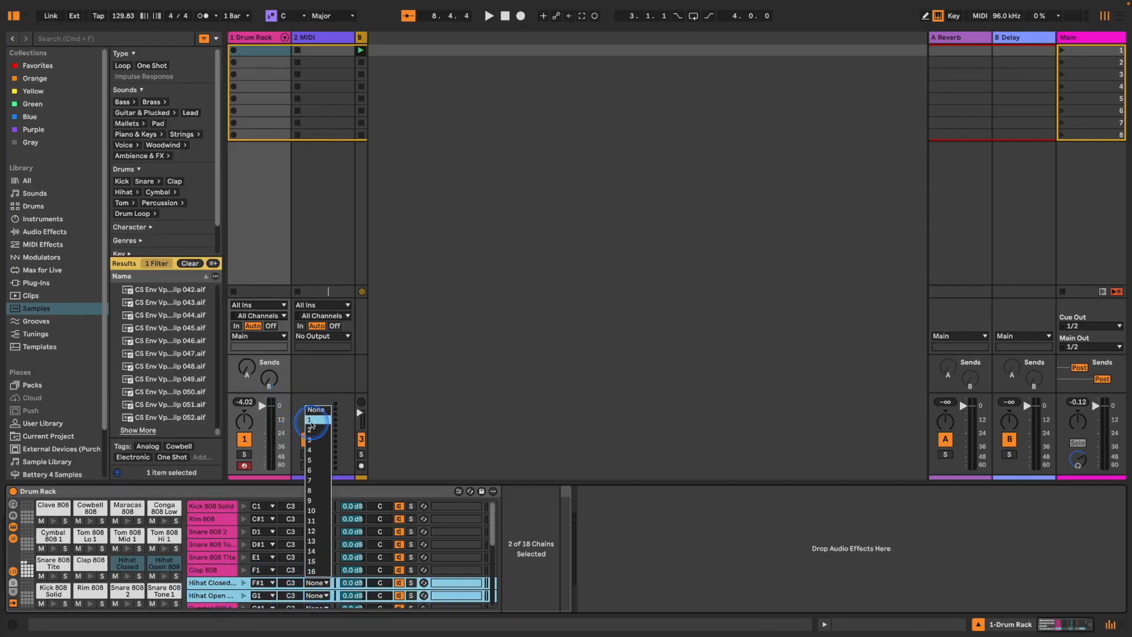
pyautogui.click(311, 420)
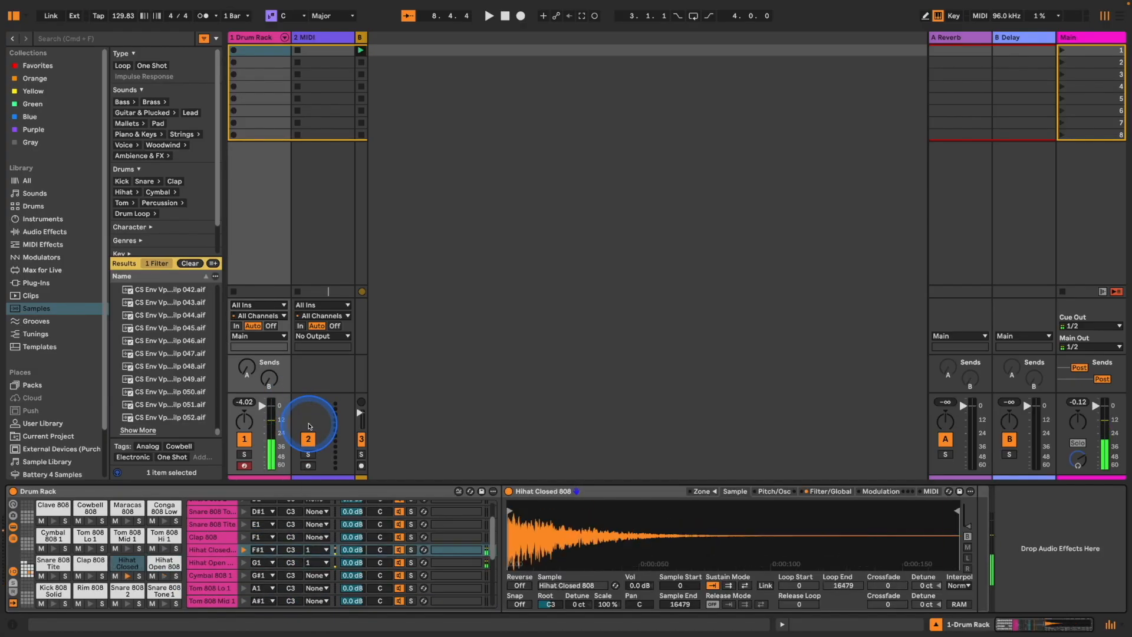
# Widen the Blackbyrds audio track, open its loop clip and play it back
pyautogui.scroll(-5, 318, 548)
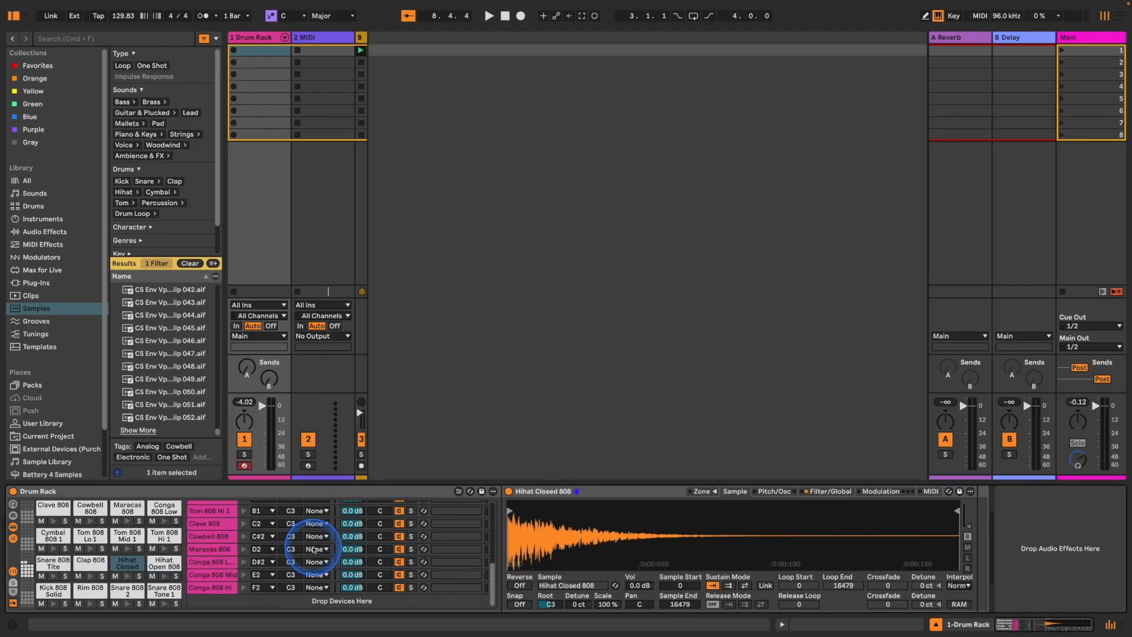
pyautogui.click(25, 559)
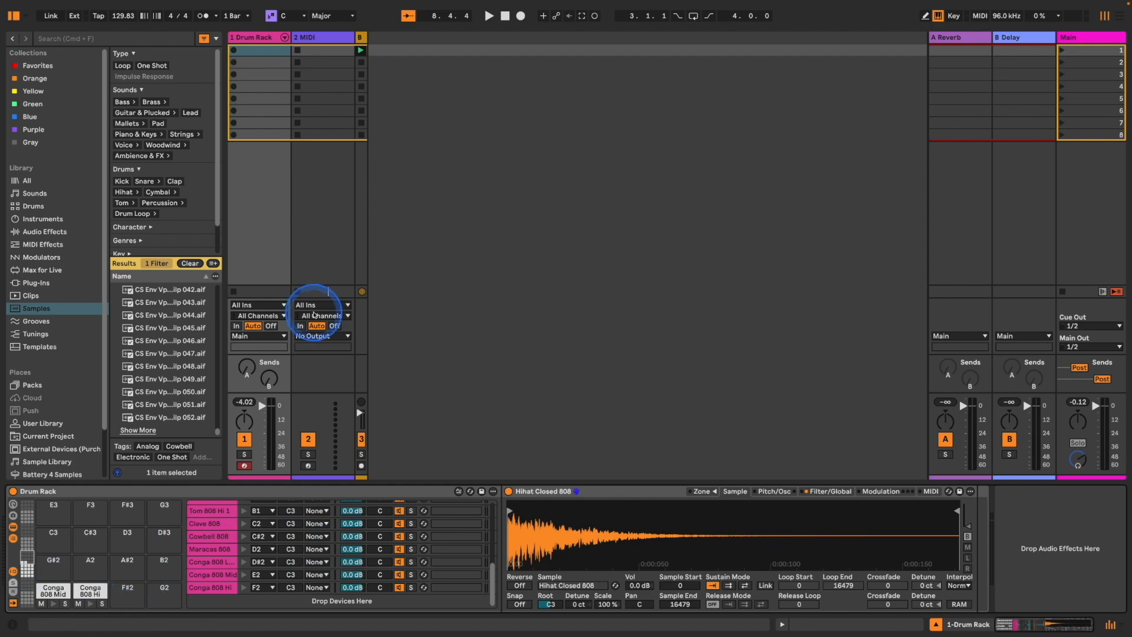
pyautogui.moveTo(366, 38); pyautogui.dragTo(438, 51)
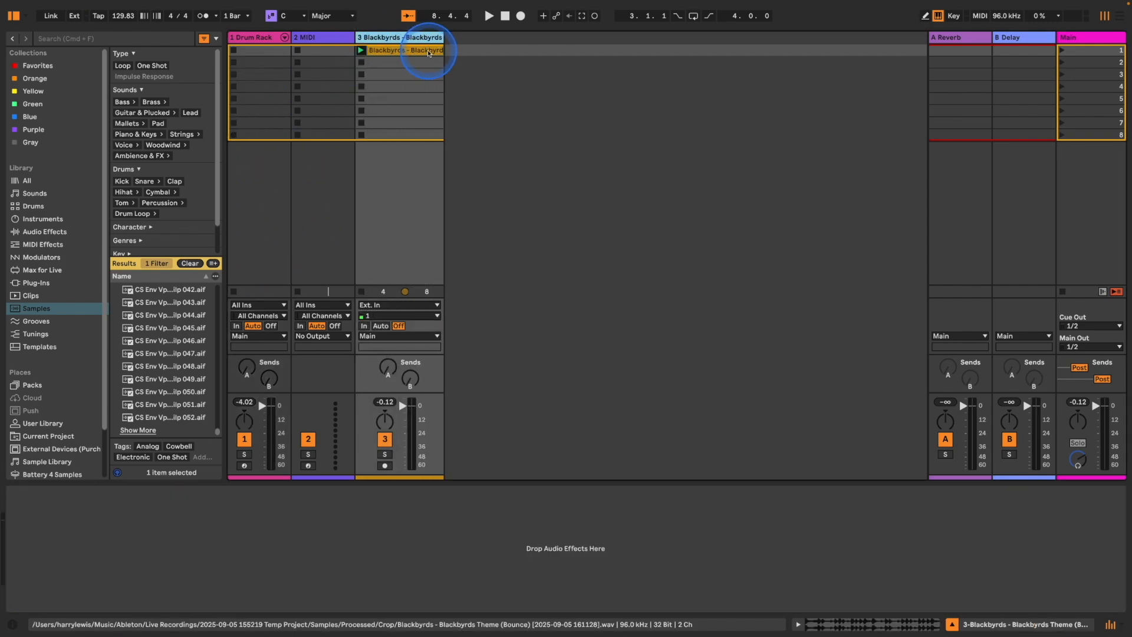
pyautogui.doubleClick(420, 50)
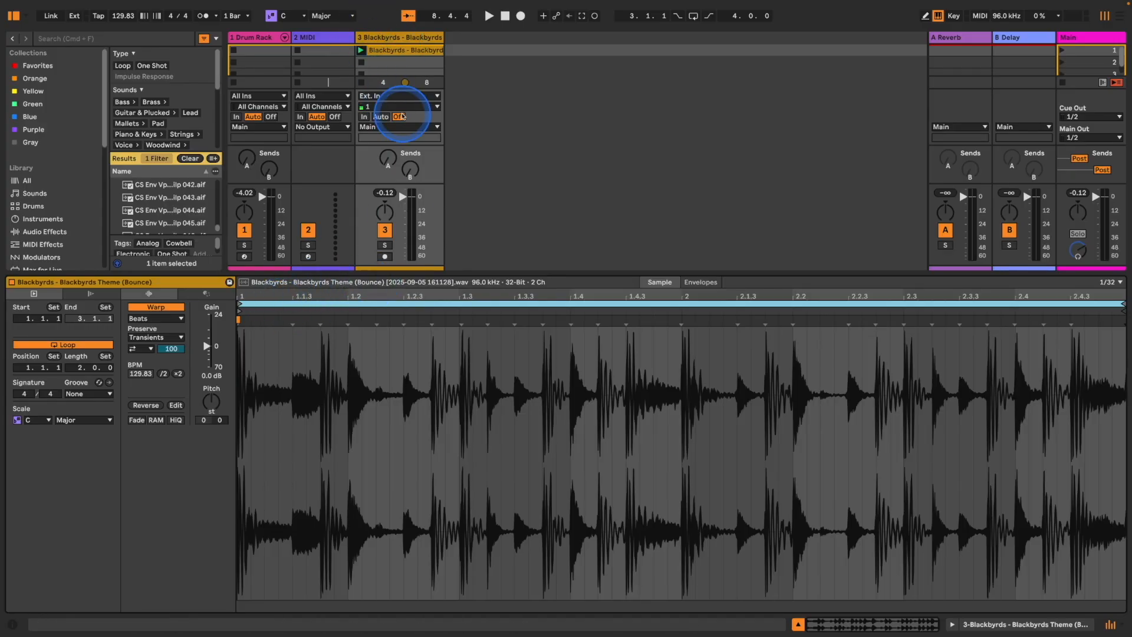
pyautogui.press('space')
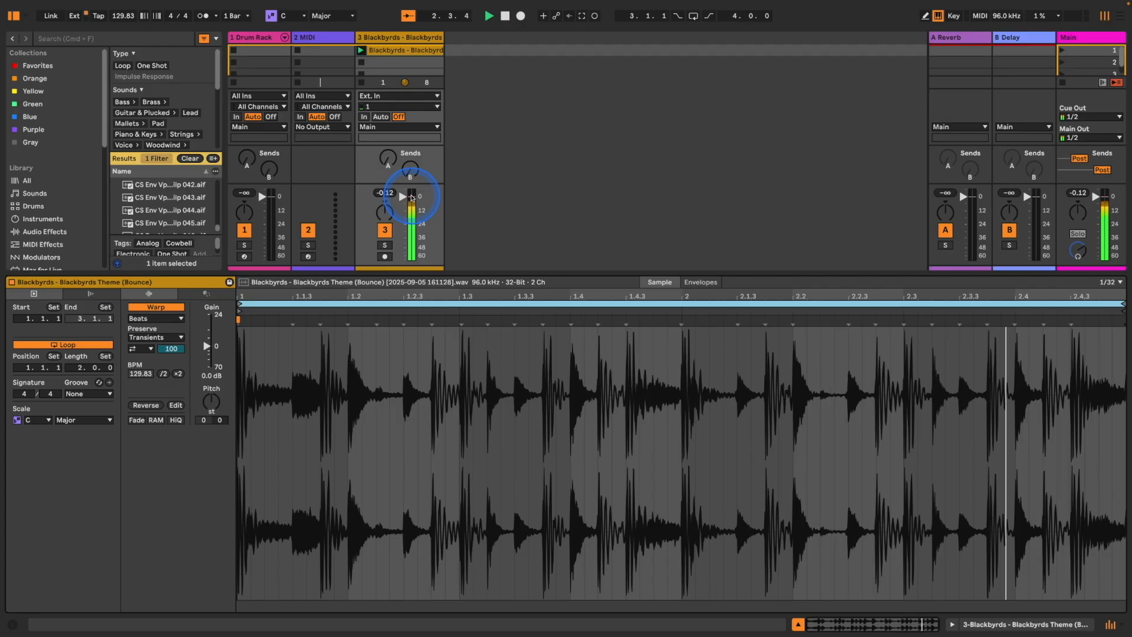
# Load the Blackbyrds Theme clip from the audio track onto the Drum Rack's empty G#3 pad and audition it
pyautogui.click(262, 50)
pyautogui.click(388, 51)
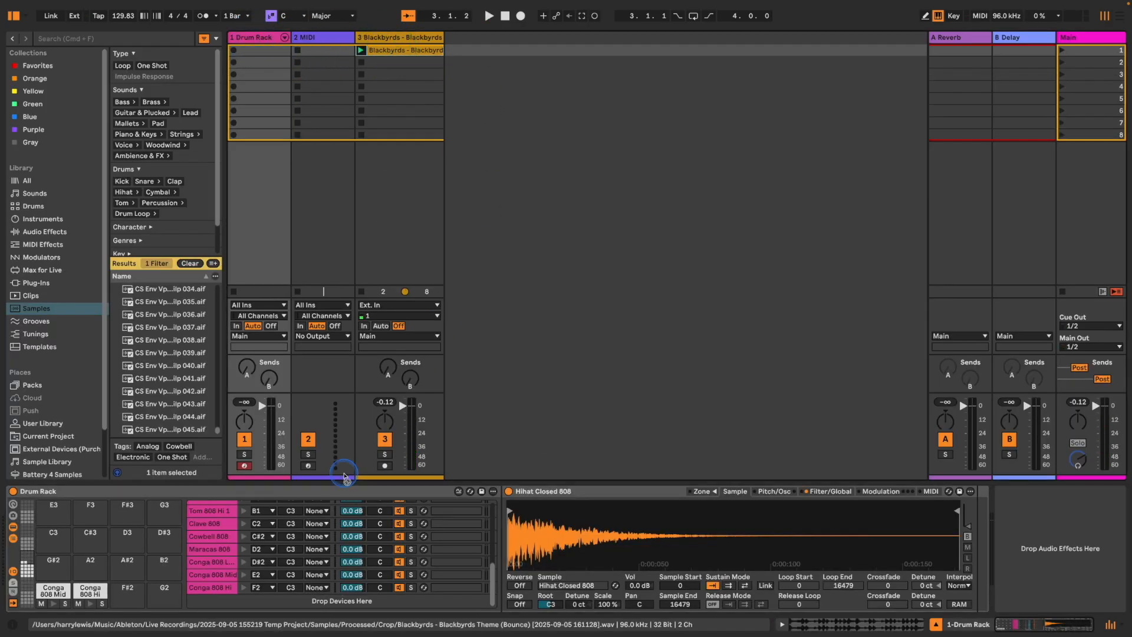
pyautogui.click(128, 597)
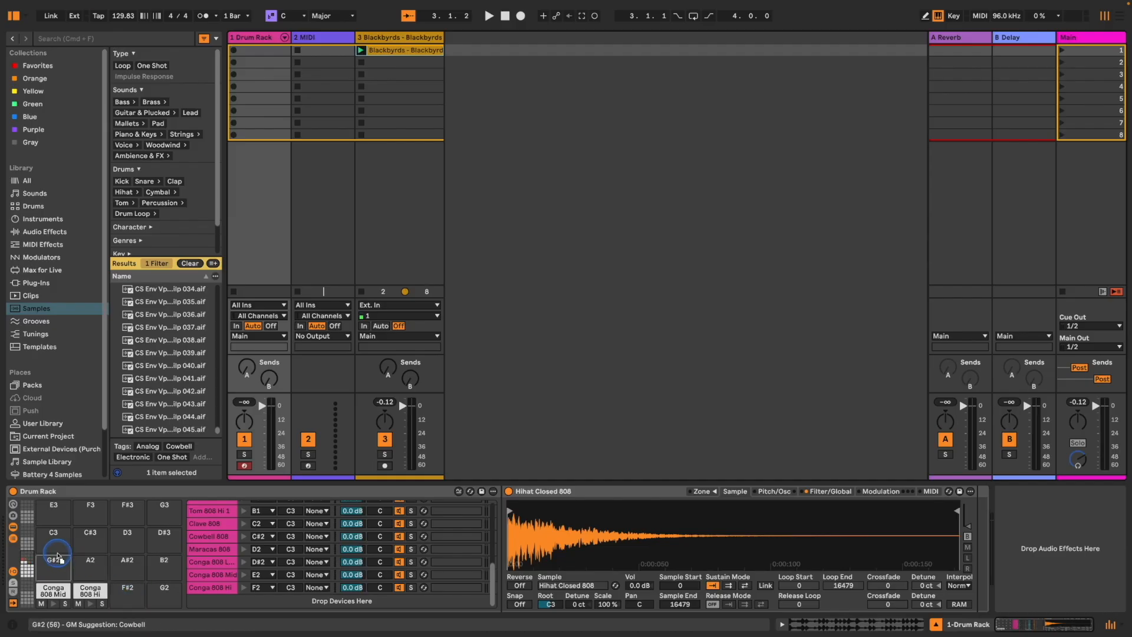
pyautogui.click(57, 572)
pyautogui.moveTo(56, 574); pyautogui.dragTo(53, 598)
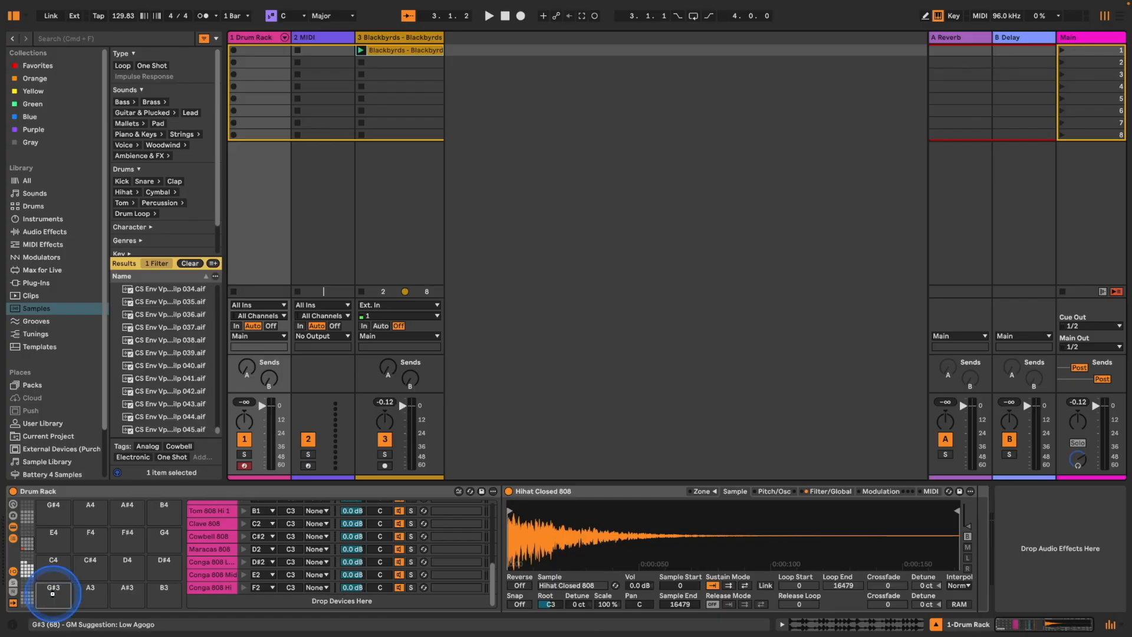
pyautogui.click(53, 601)
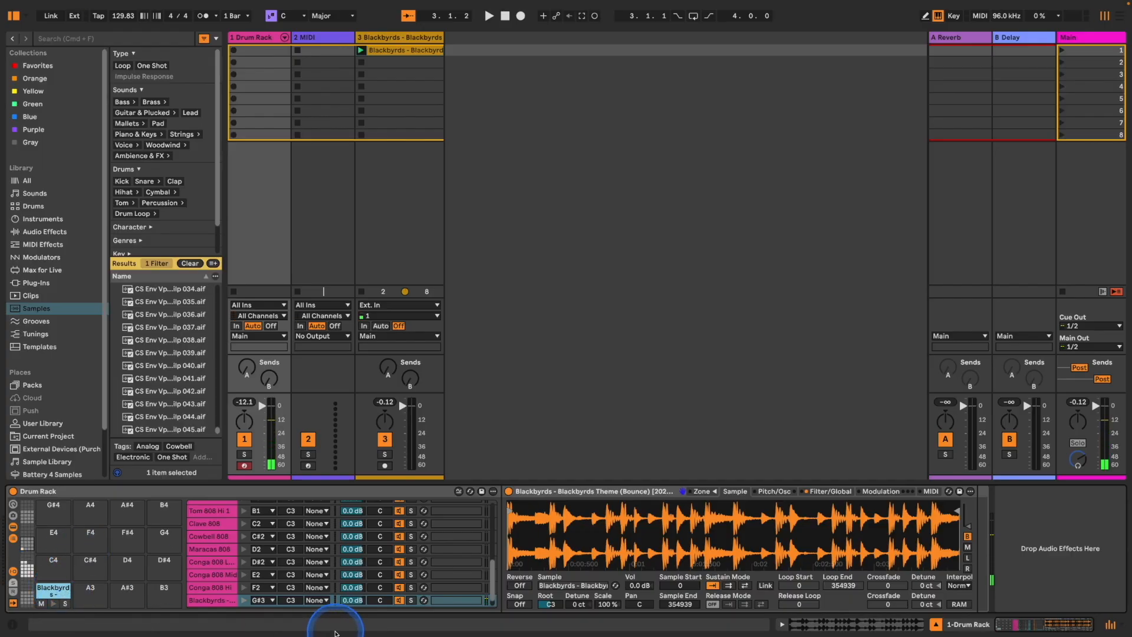
# Show the G#3 Sampler's filter and global settings, then insert a Note Length MIDI effect before the Sampler
pyautogui.click(828, 491)
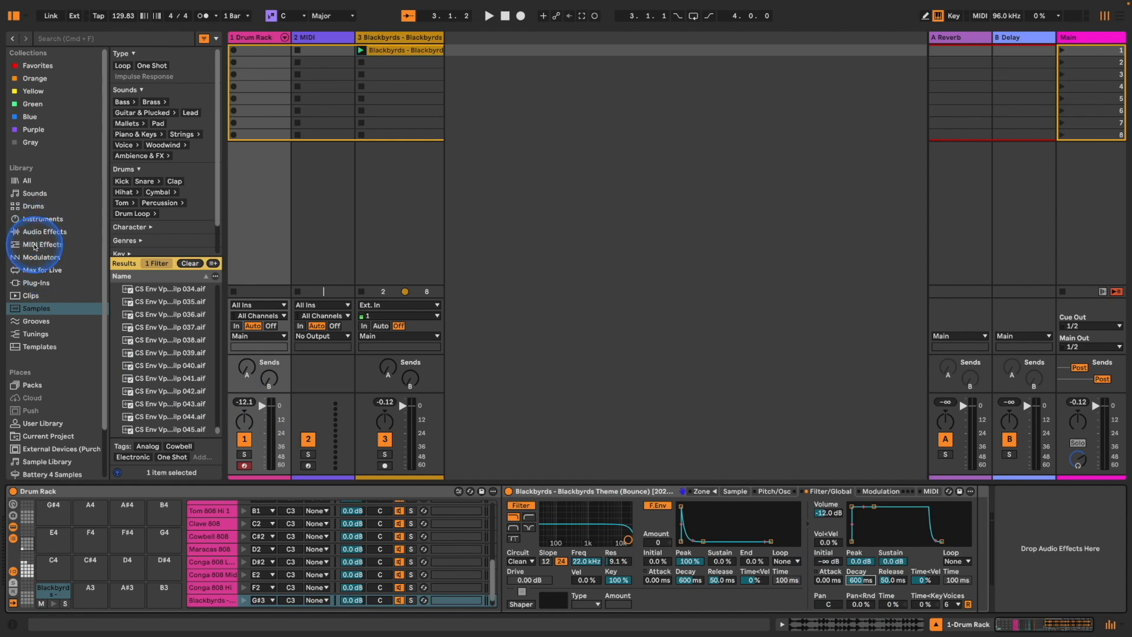
pyautogui.click(41, 244)
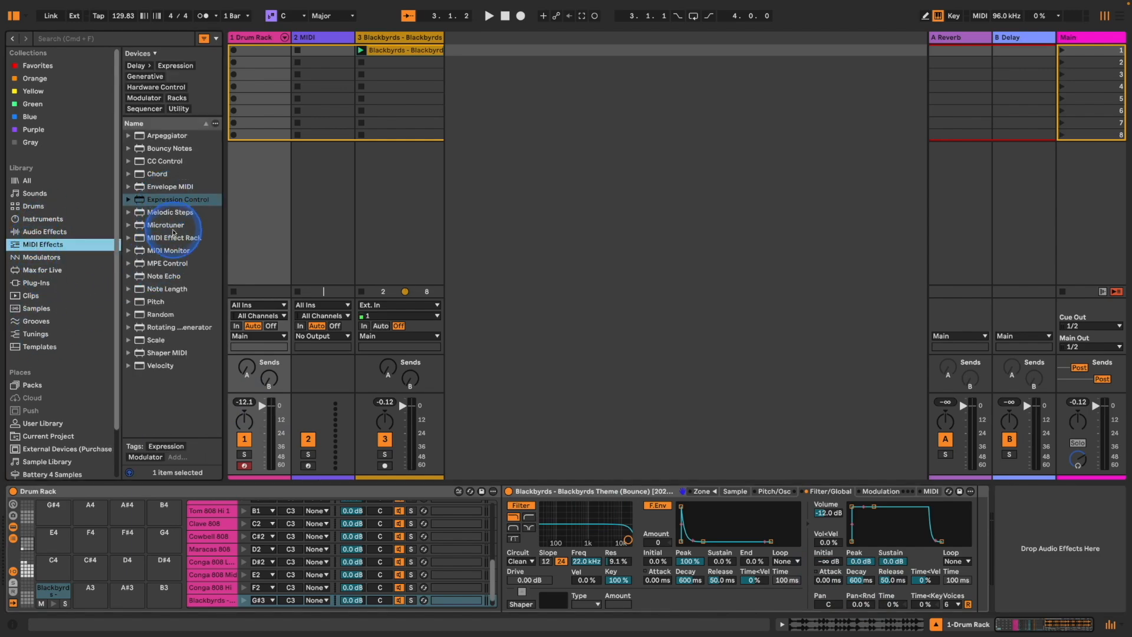
pyautogui.click(159, 288)
pyautogui.moveTo(500, 522); pyautogui.dragTo(516, 533)
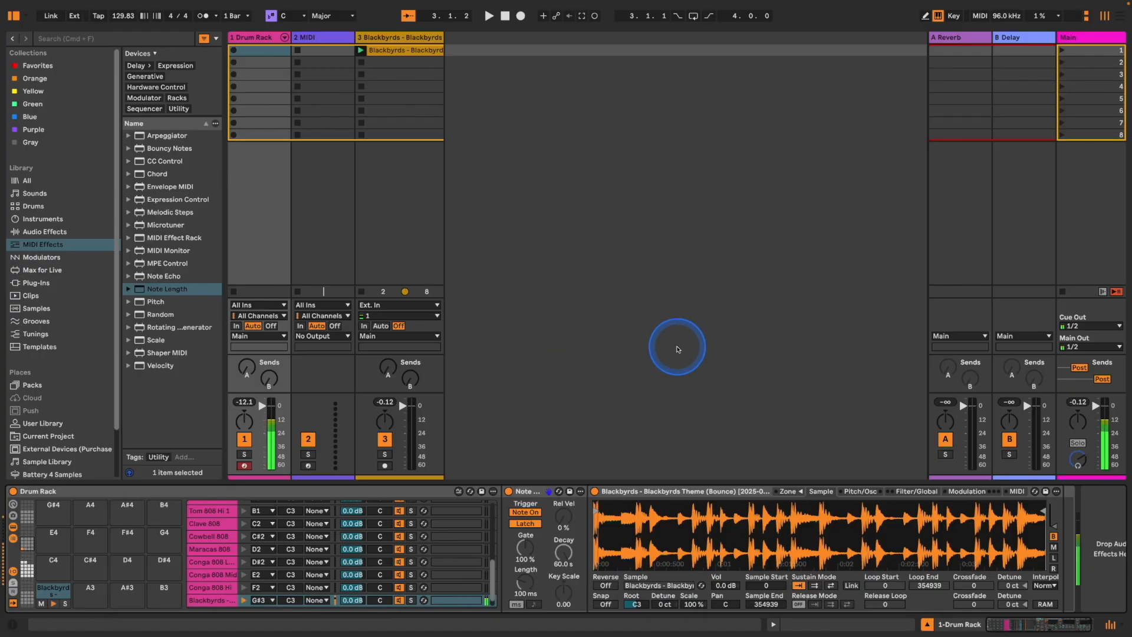
# Audition the G#3 Blackbyrds pad with Note Length's Latch switched off and on
pyautogui.click(525, 523)
pyautogui.click(54, 604)
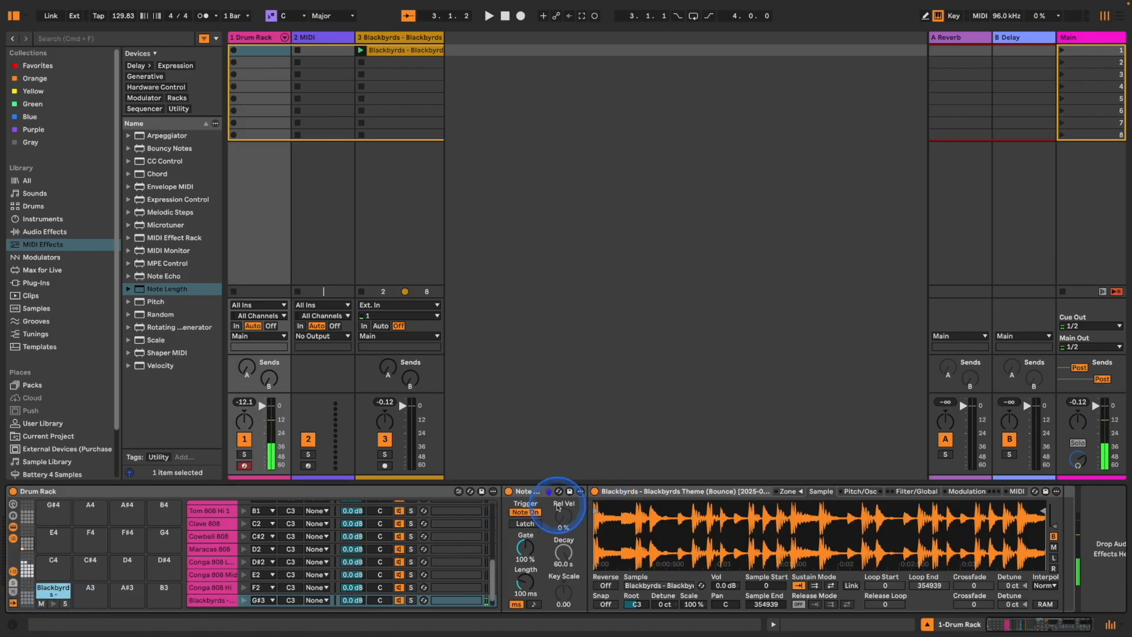
pyautogui.click(525, 524)
pyautogui.click(54, 603)
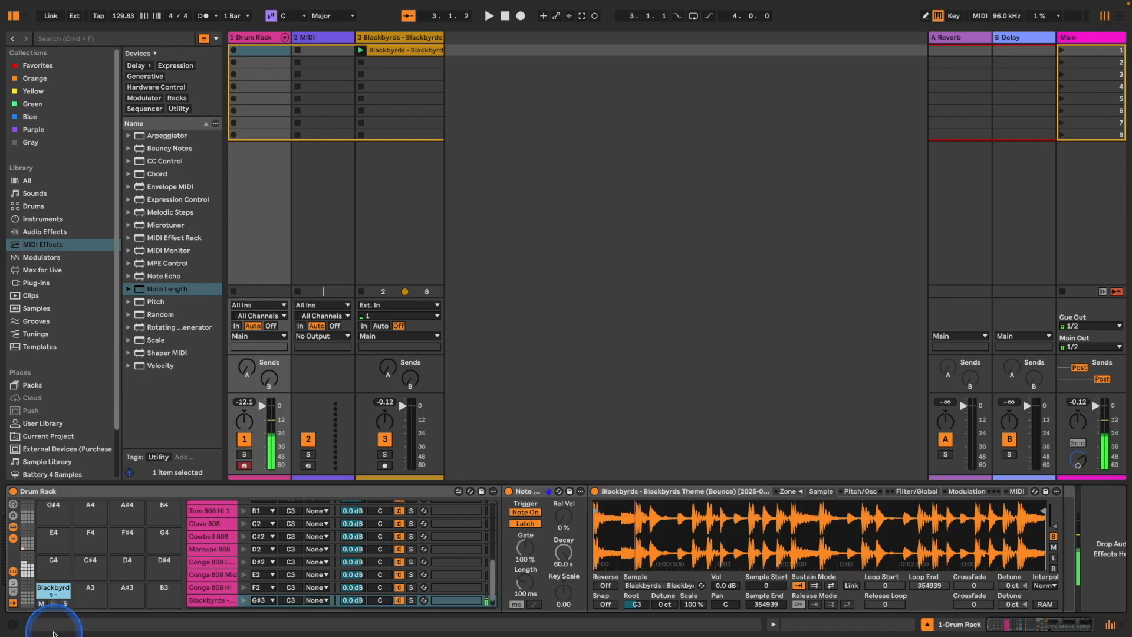
pyautogui.click(525, 524)
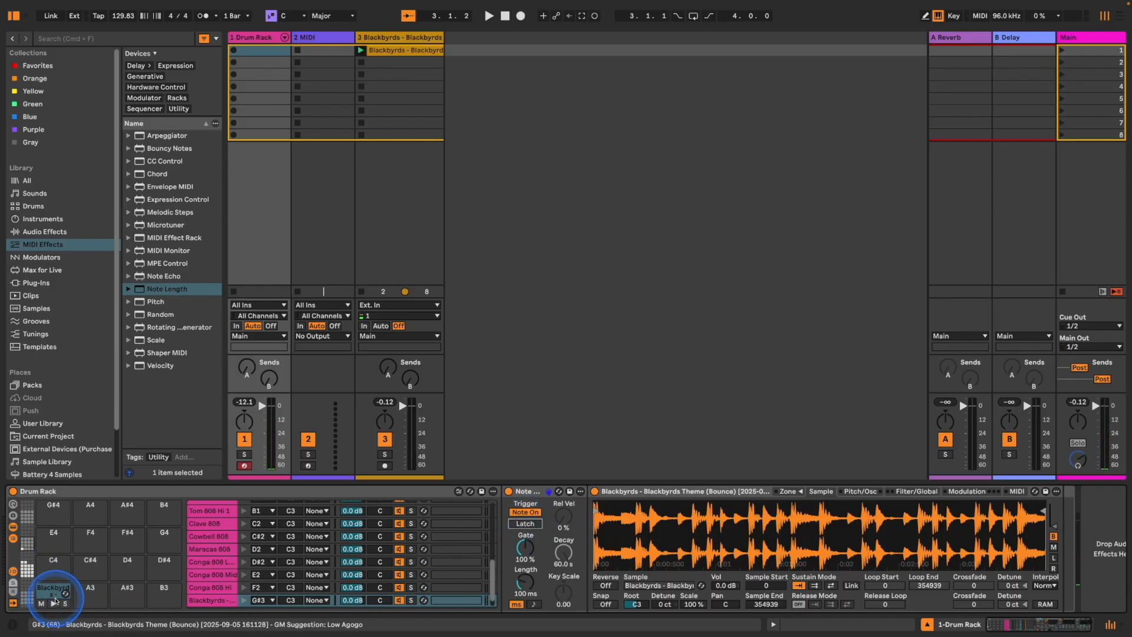
# Duplicate the Blackbyrds pad to A3 and delete the Note Length effect from the copy
pyautogui.press('super+d')
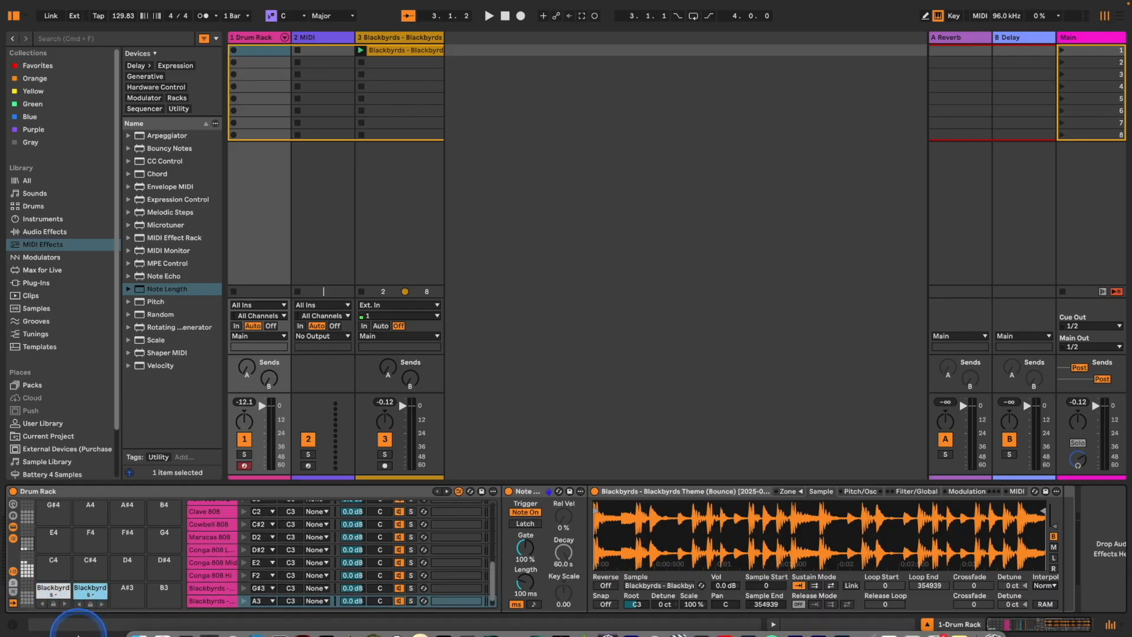
pyautogui.click(533, 493)
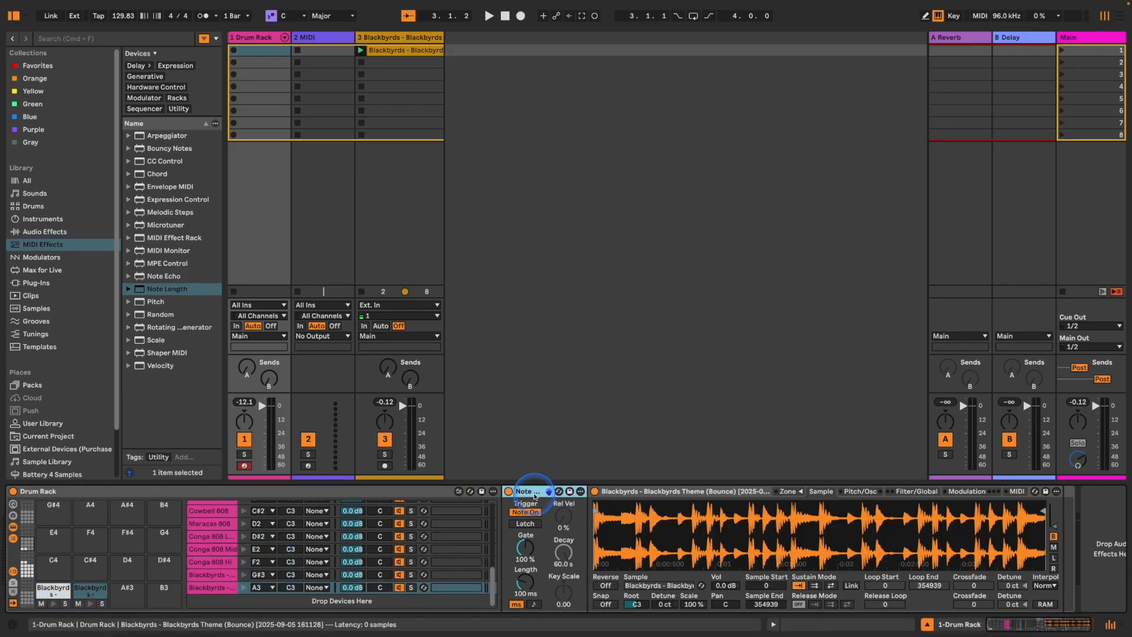
pyautogui.press('Delete')
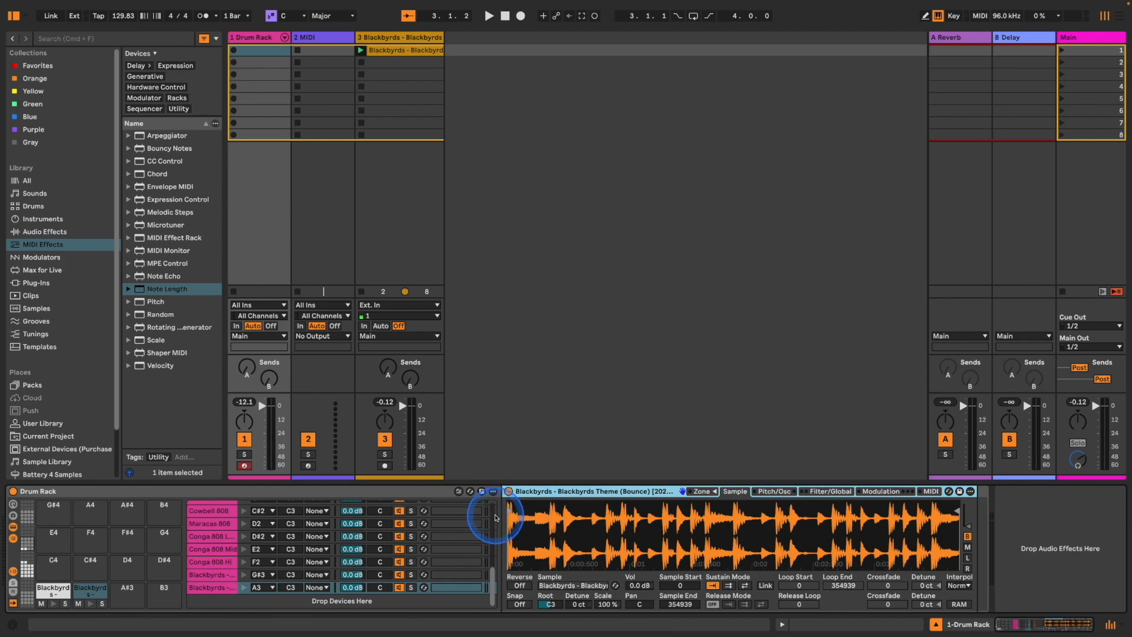
# Assign both Blackbyrds chains to choke group 2, turn on Latch in the G#3 pad's Note Length and test both pads
pyautogui.keyDown('shift'); pyautogui.click(223, 575); pyautogui.keyUp('shift')
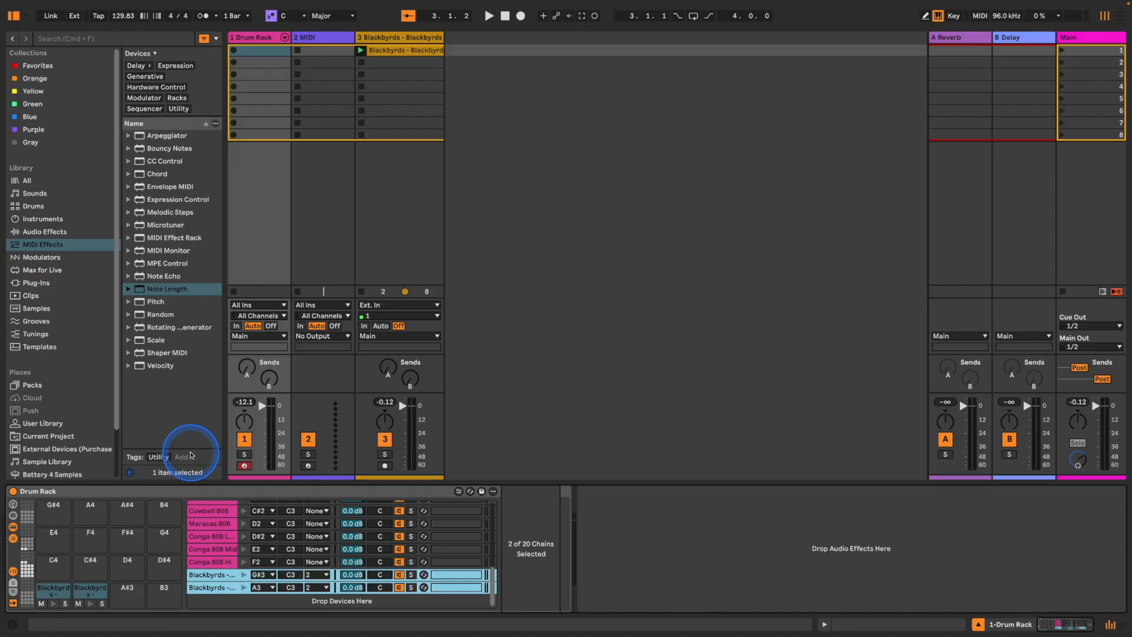
pyautogui.press('y')
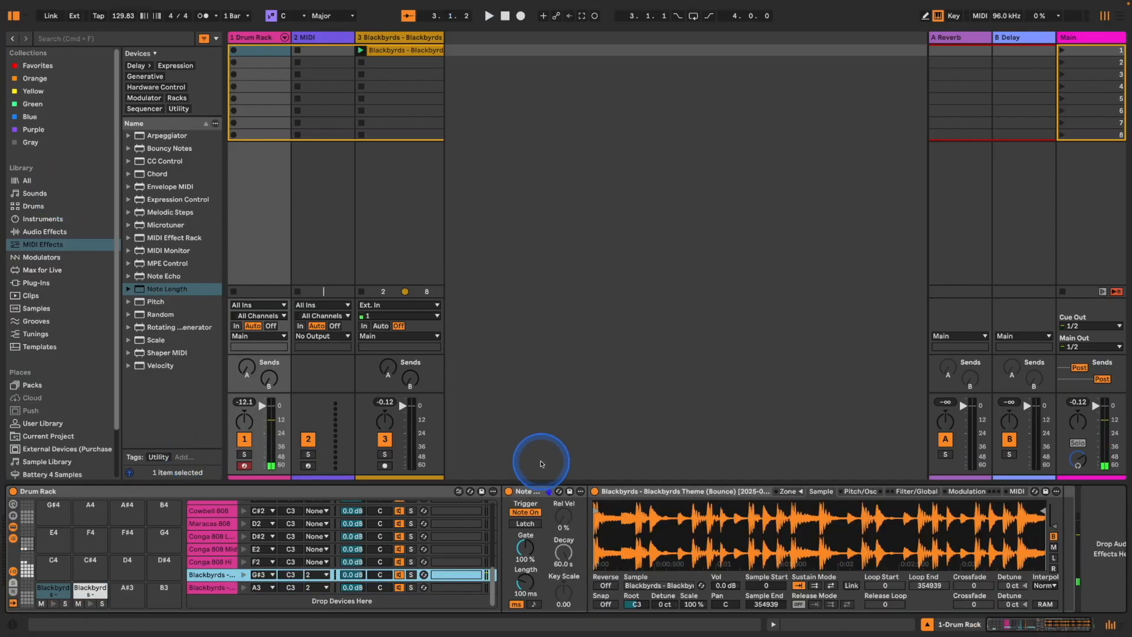
pyautogui.click(527, 524)
pyautogui.press('y')
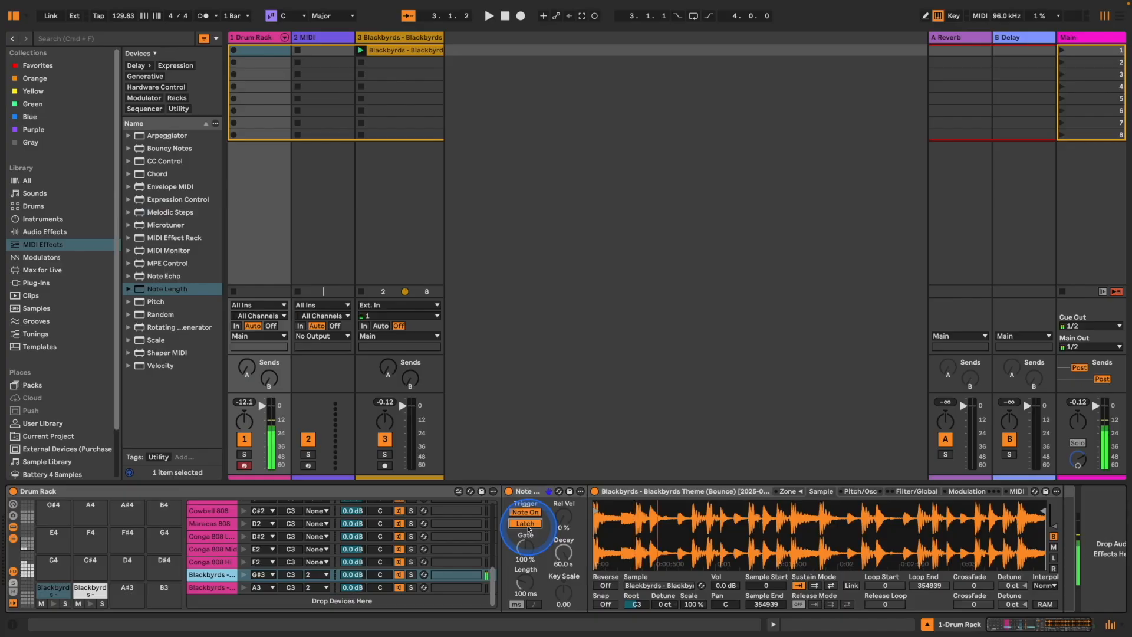
pyautogui.press('h')
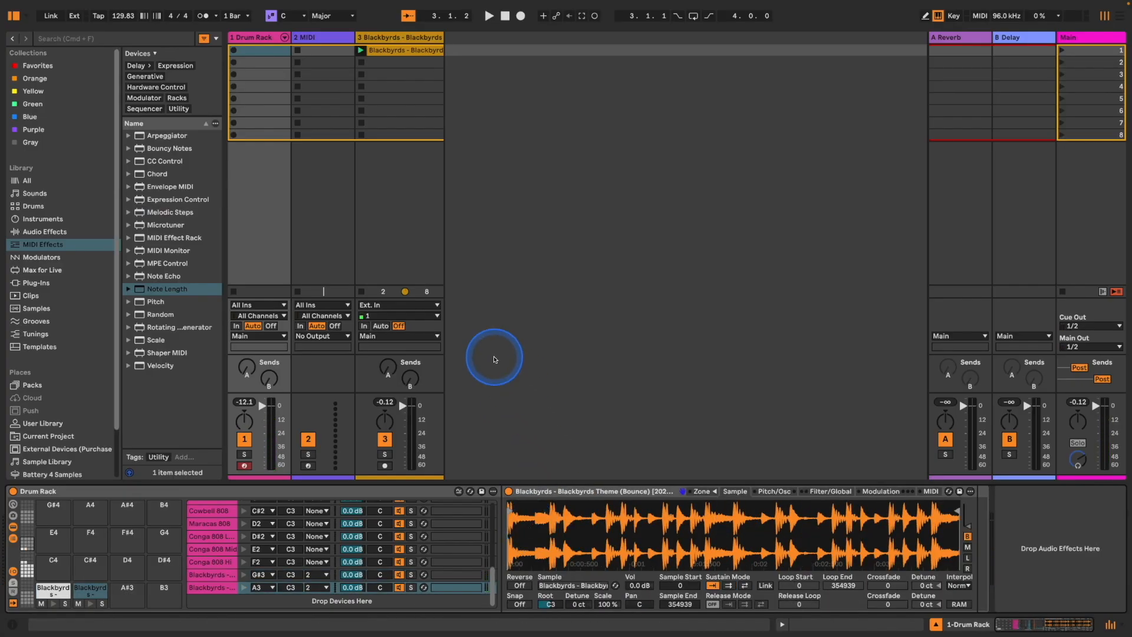
# Rename the G#3 pad Break Latch and the A3 pad Break Stop, and shorten Break Stop's sample end to 21623
pyautogui.click(53, 590)
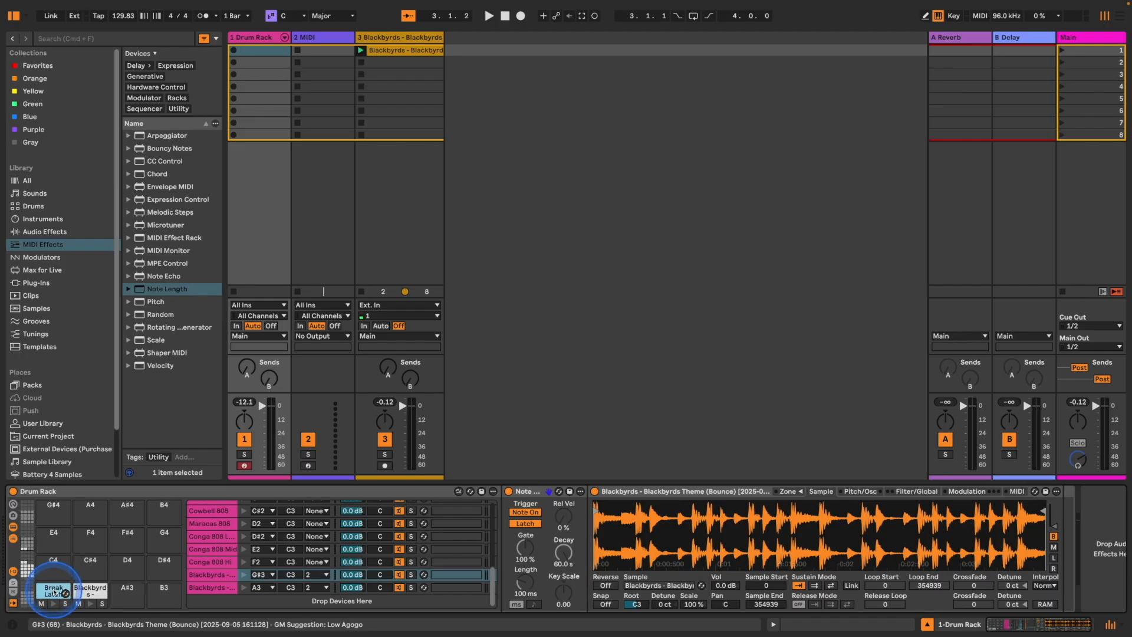
pyautogui.click(90, 589)
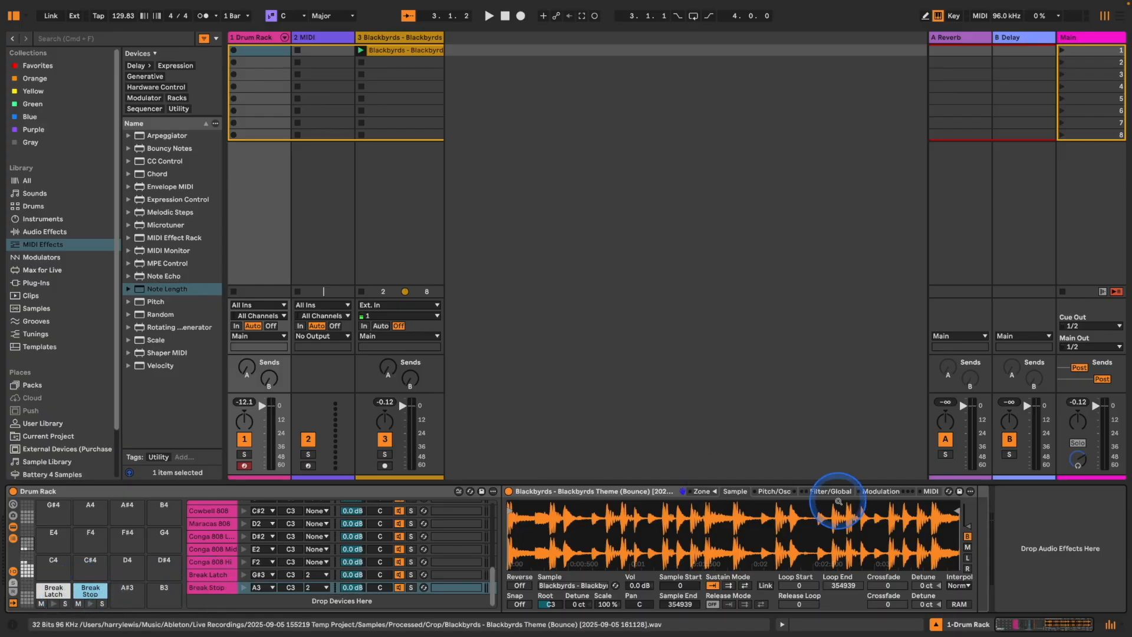
pyautogui.moveTo(961, 502)
pyautogui.mouseDown()
pyautogui.moveTo(634, 525)
pyautogui.moveTo(543, 544)
pyautogui.mouseUp()
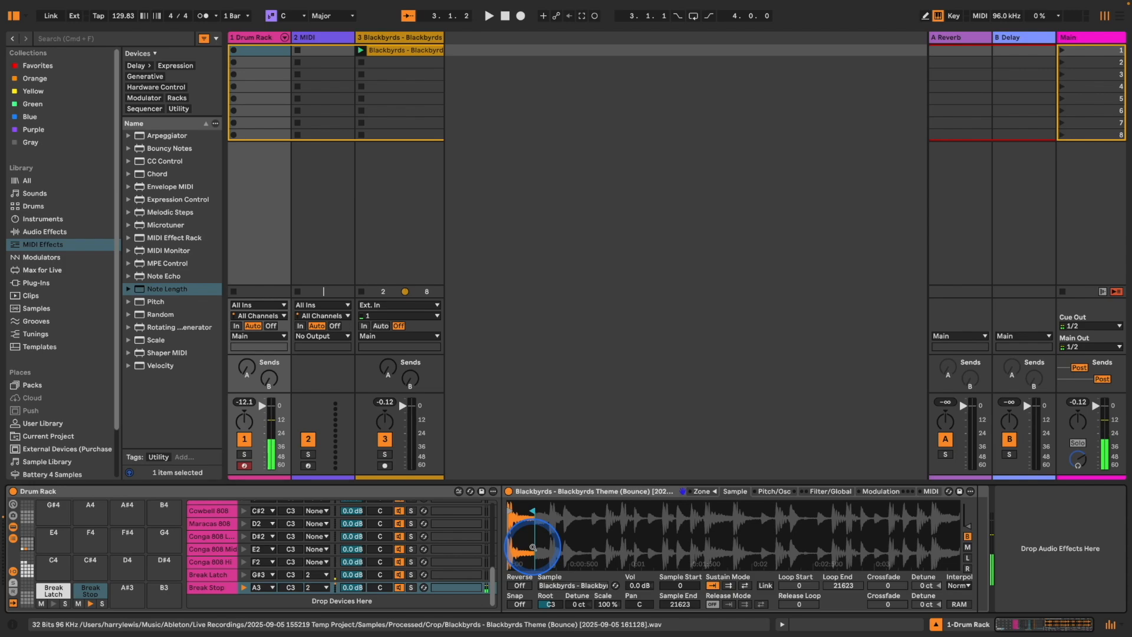
# Filter the audio effects by Delay and add Echo to the Break Stop chain
pyautogui.click(45, 231)
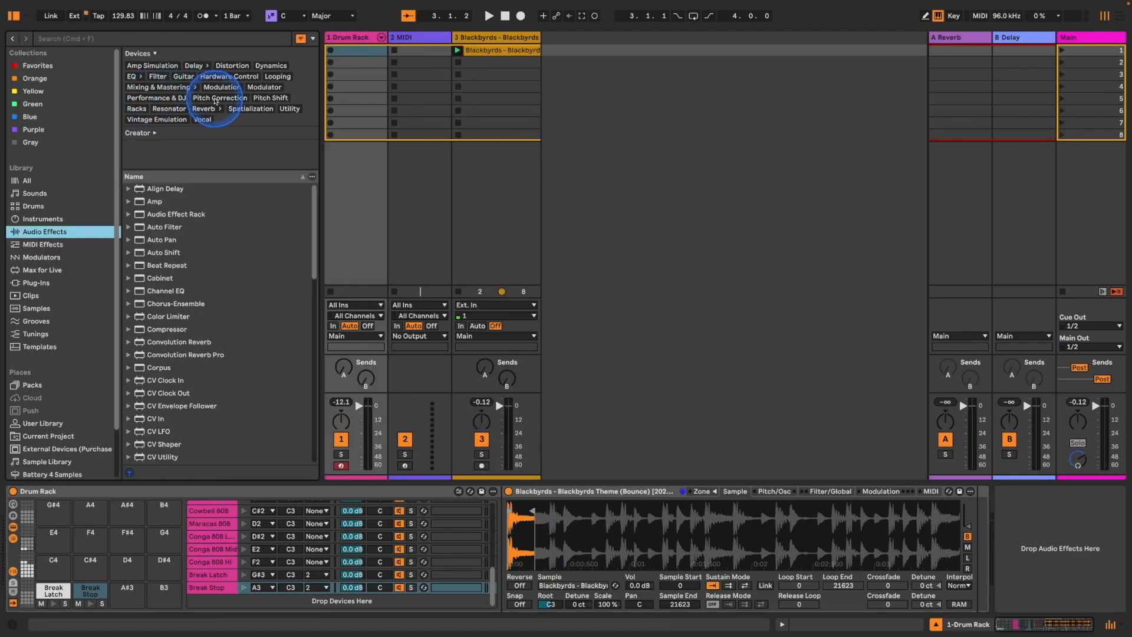
pyautogui.click(195, 66)
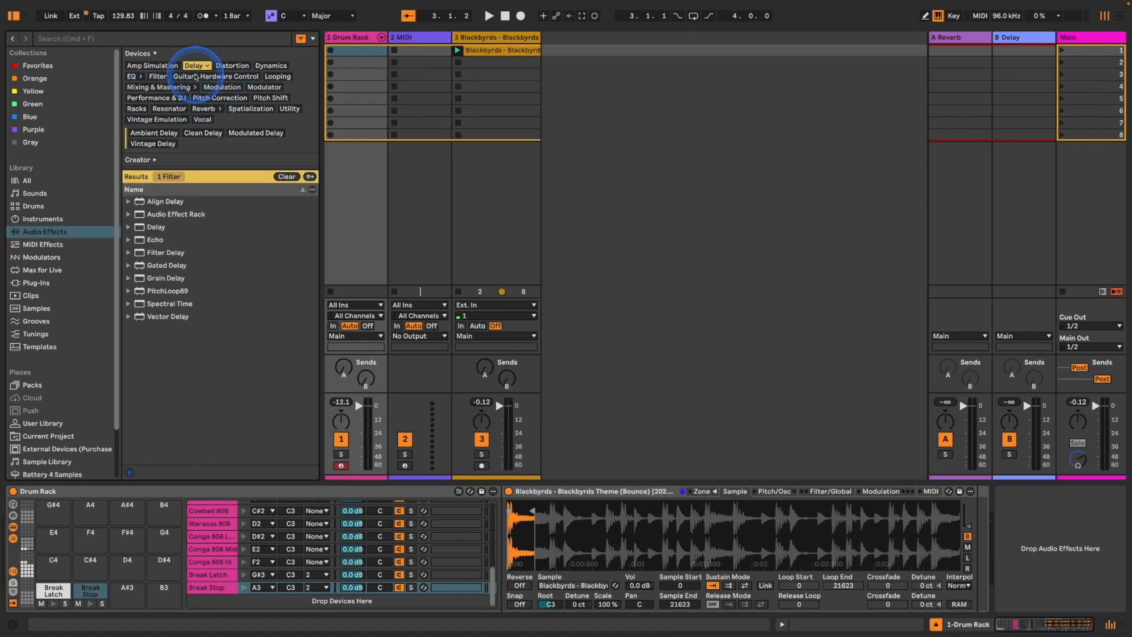
pyautogui.click(155, 240)
pyautogui.moveTo(155, 240); pyautogui.dragTo(228, 587)
# Set Break Stop's Echo to 29% reverb and 39% dry/wet
pyautogui.click(821, 517)
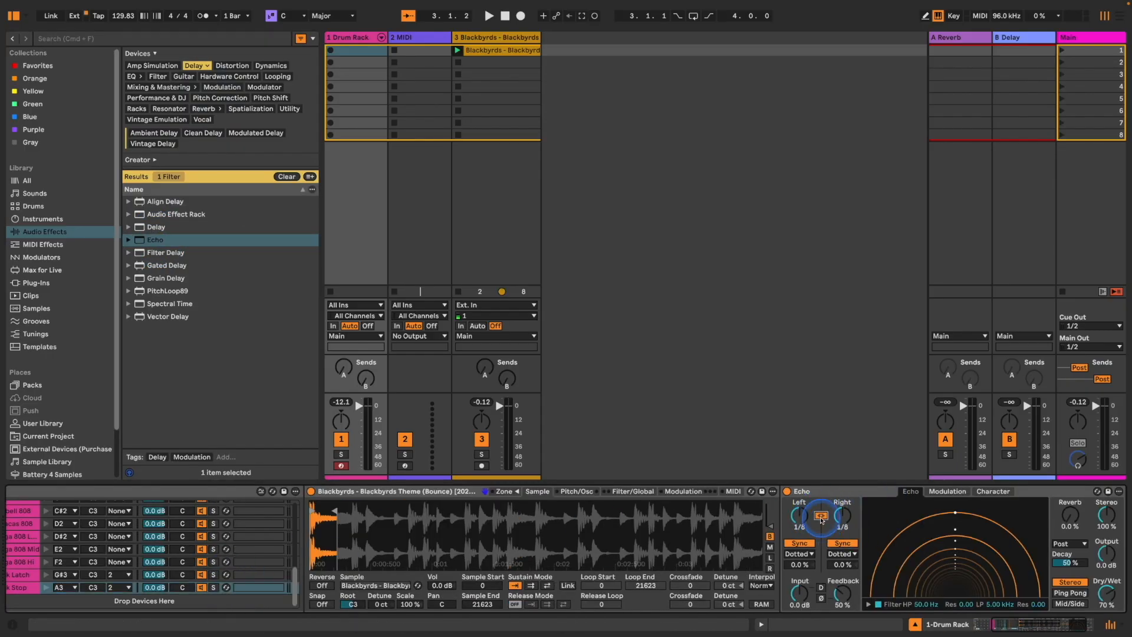
pyautogui.click(823, 516)
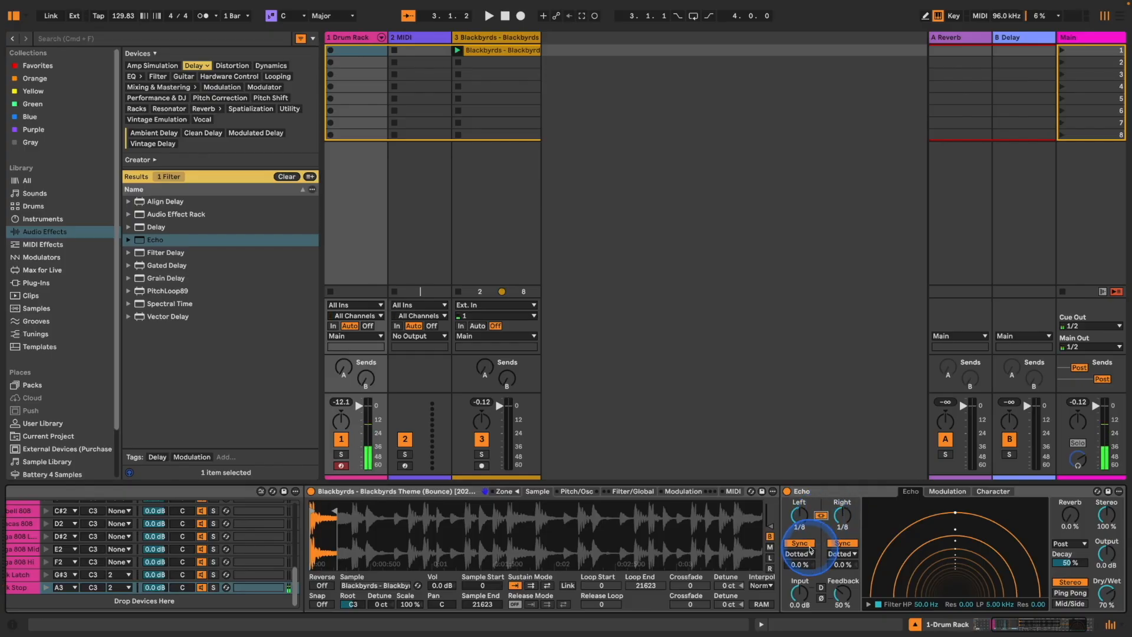
pyautogui.moveTo(1107, 593); pyautogui.dragTo(1106, 596)
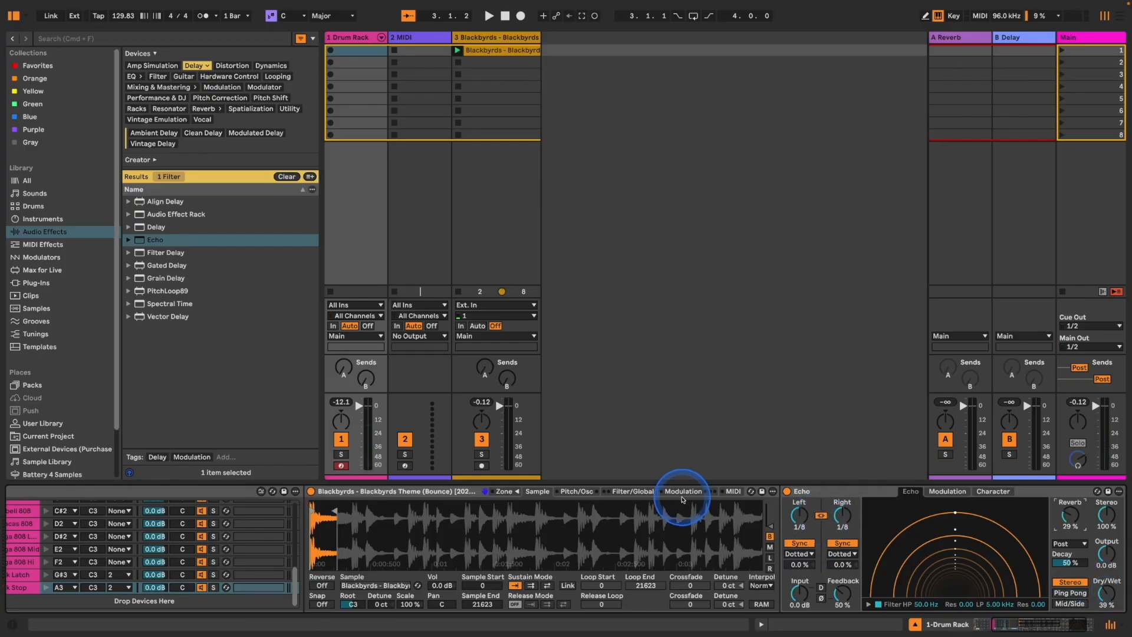
# Lengthen Break Stop's volume envelope to a 60.0 s decay and 55.1 s release, and test the Break Latch and Break Stop pads
pyautogui.click(632, 492)
pyautogui.click(694, 580)
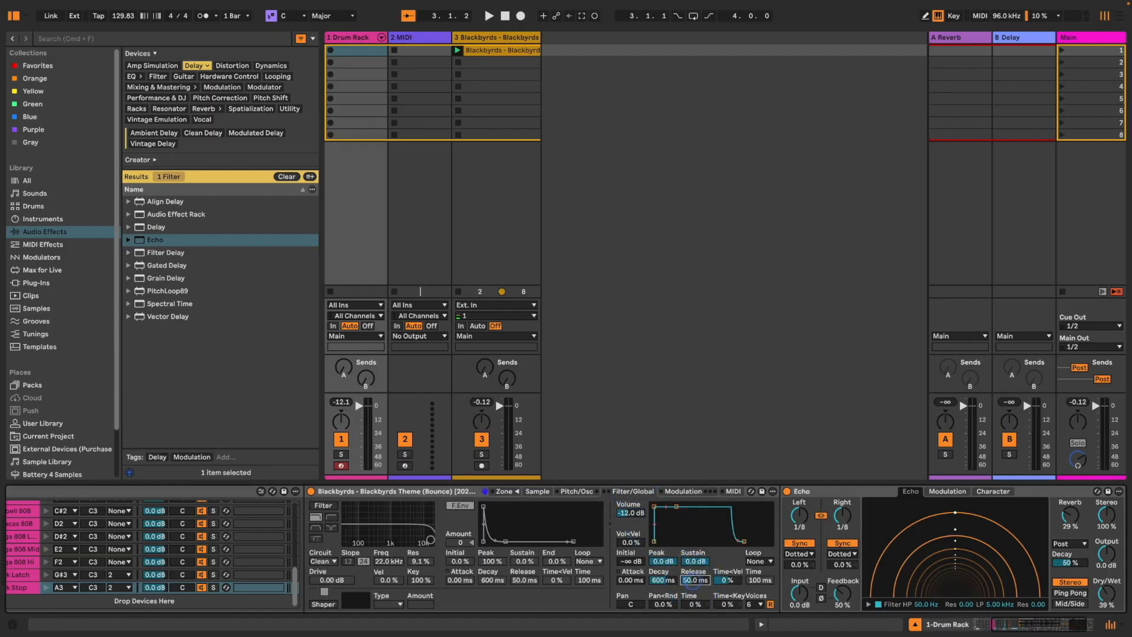
pyautogui.moveTo(694, 580); pyautogui.dragTo(661, 542)
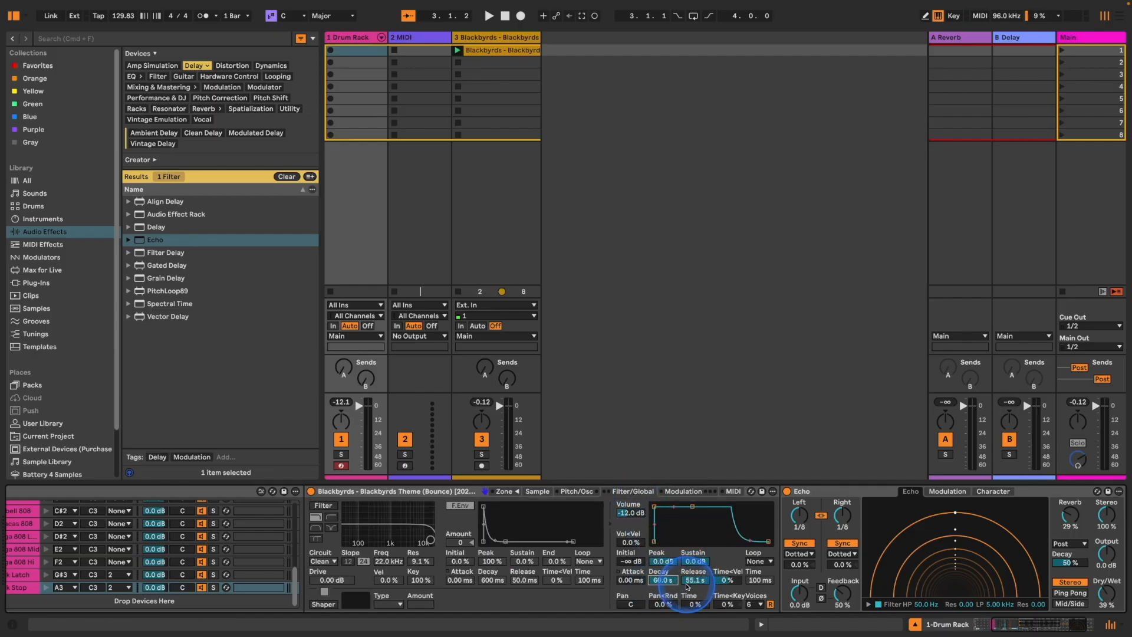
pyautogui.click(579, 493)
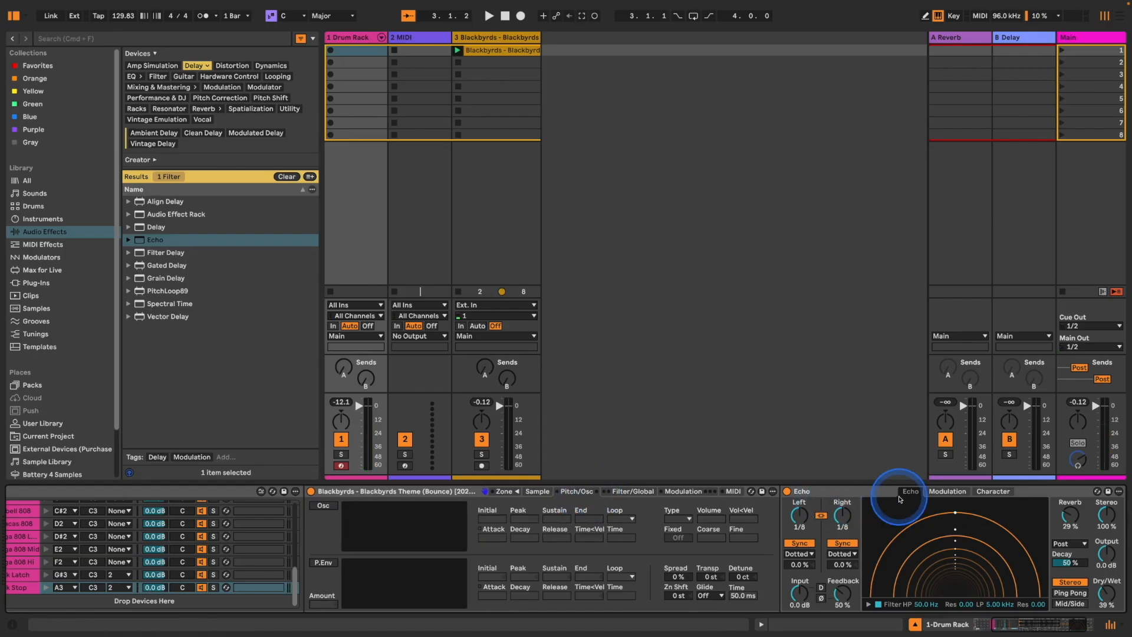
pyautogui.press('y')
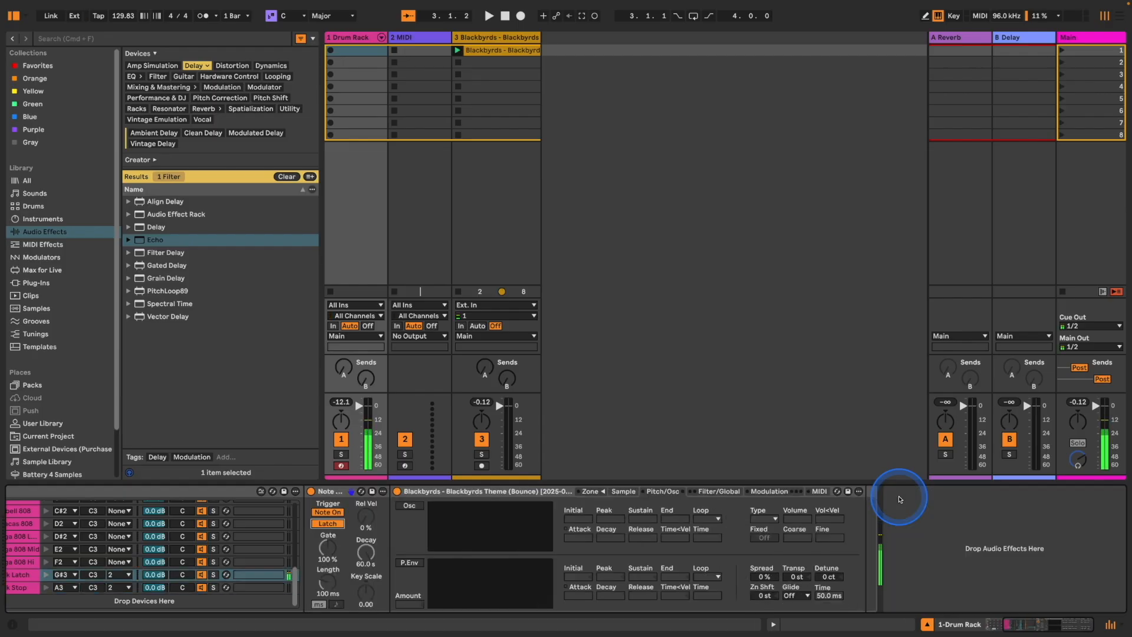
pyautogui.press('h')
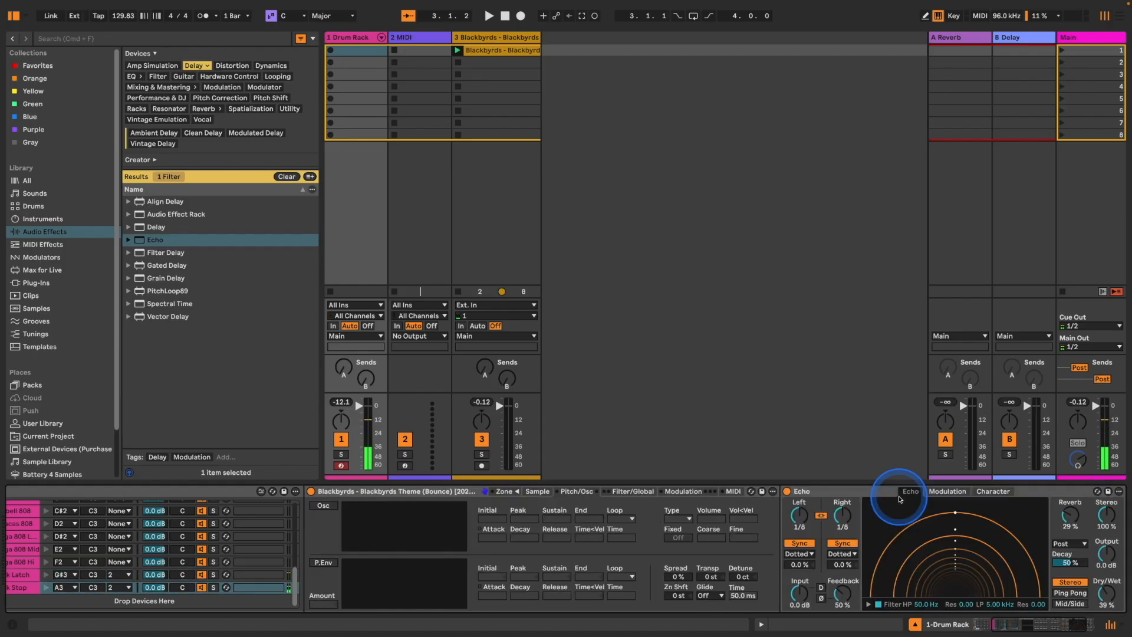
# Load the Blackbyrds clip onto the A#3 pad as Break Random and colour the three break chains blue
pyautogui.moveTo(1011, 624); pyautogui.dragTo(980, 631)
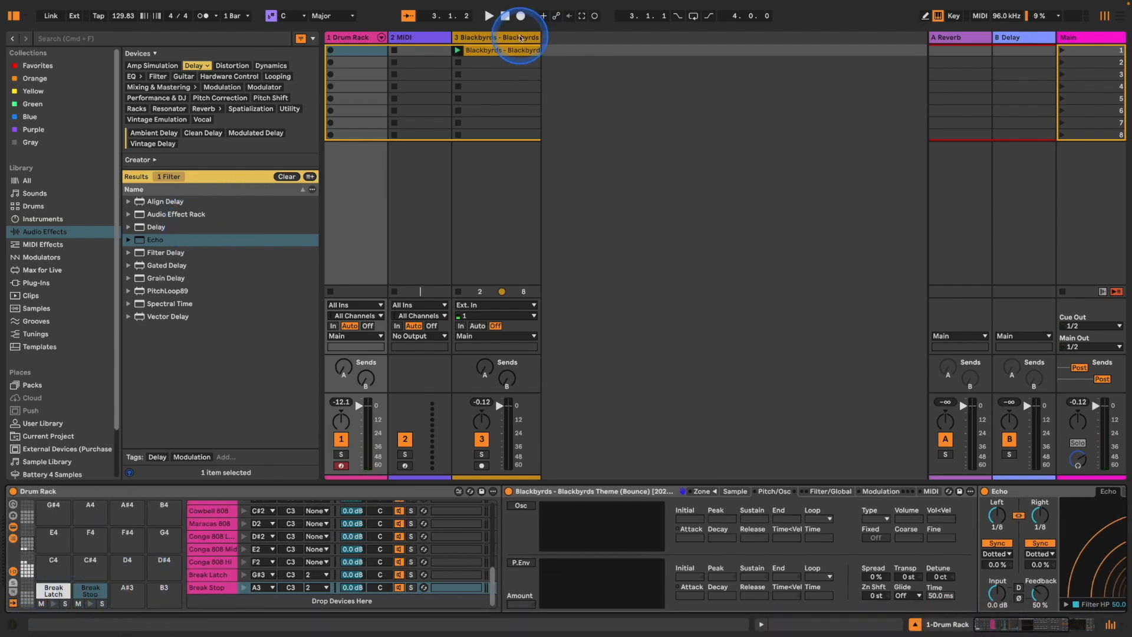
pyautogui.moveTo(511, 51); pyautogui.dragTo(127, 590)
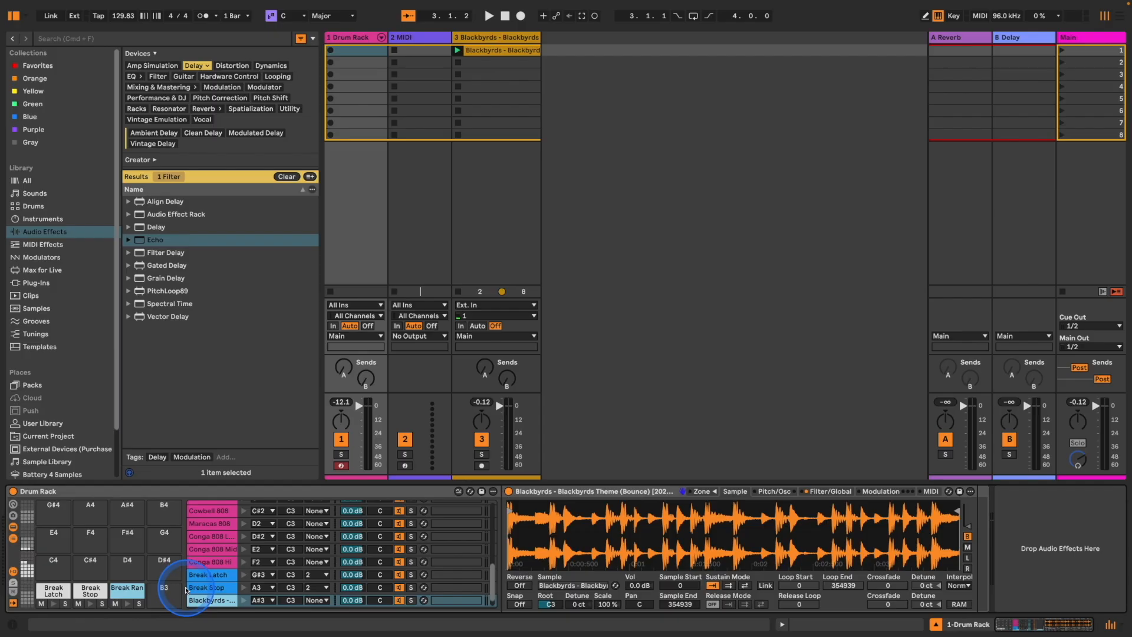
pyautogui.rightClick(222, 601)
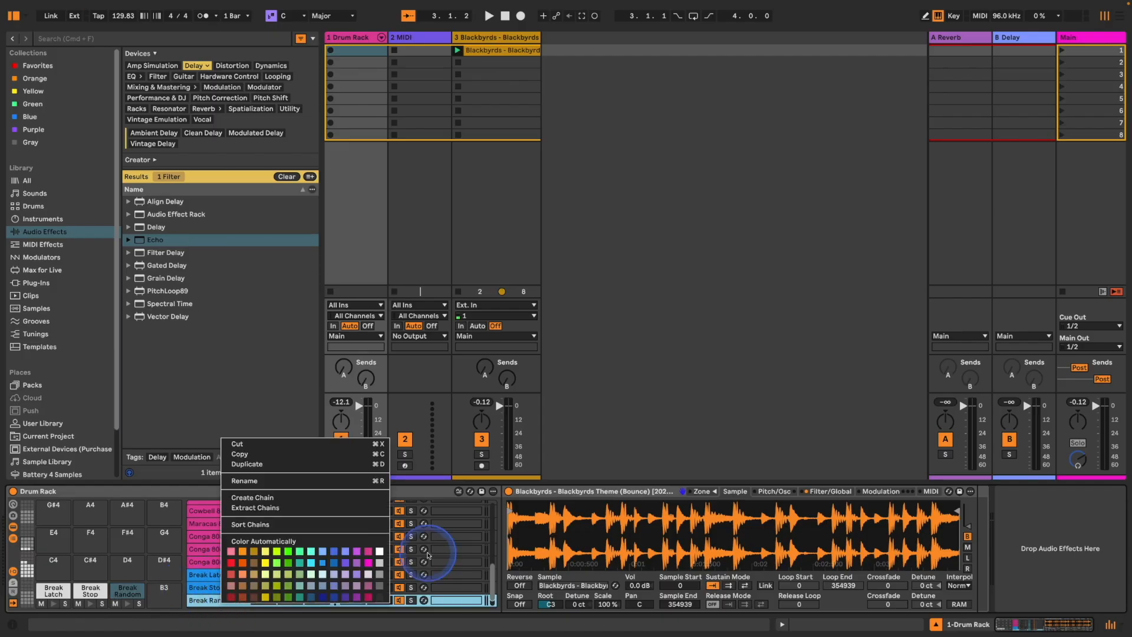
# Group Break Random's Sampler into an Instrument Rack and show the rack's chain list
pyautogui.click(593, 490)
pyautogui.click(594, 492)
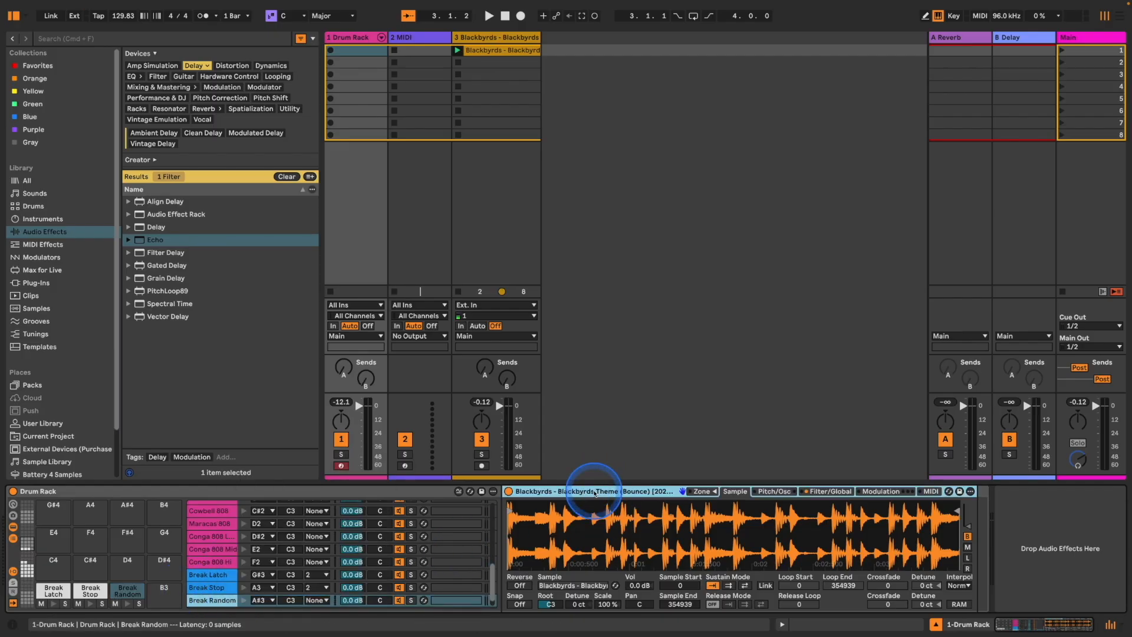
pyautogui.hotkey('ctrl', 'g')
pyautogui.click(509, 526)
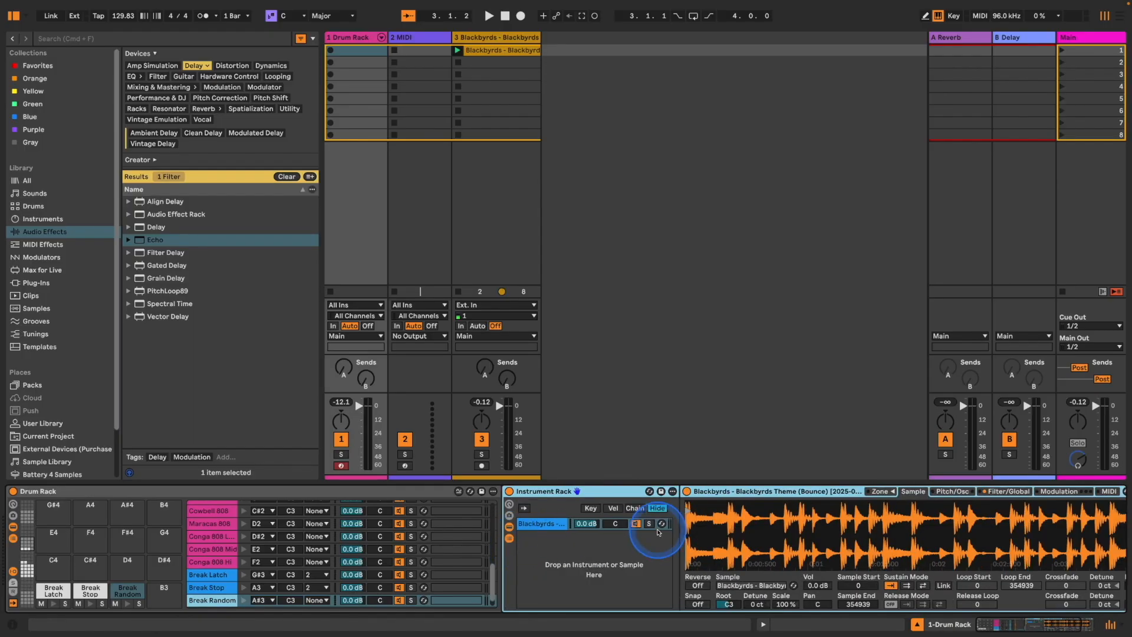
# Turn on Reverse for Break Random's sample and play the Break Latch and Break Random pads to compare them
pyautogui.click(882, 493)
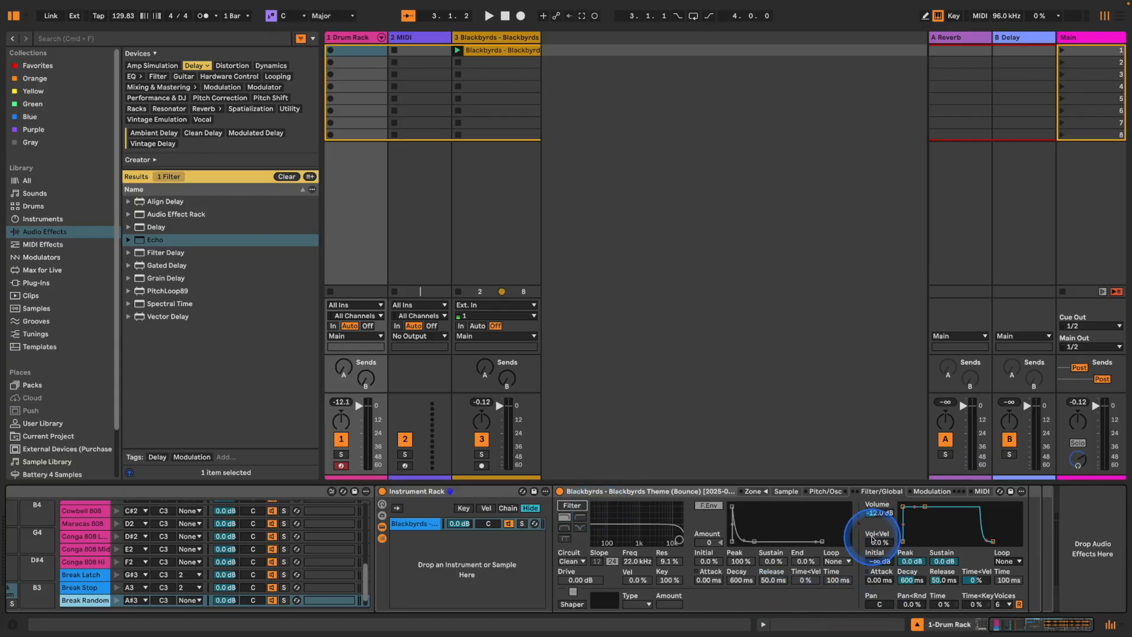
pyautogui.click(825, 490)
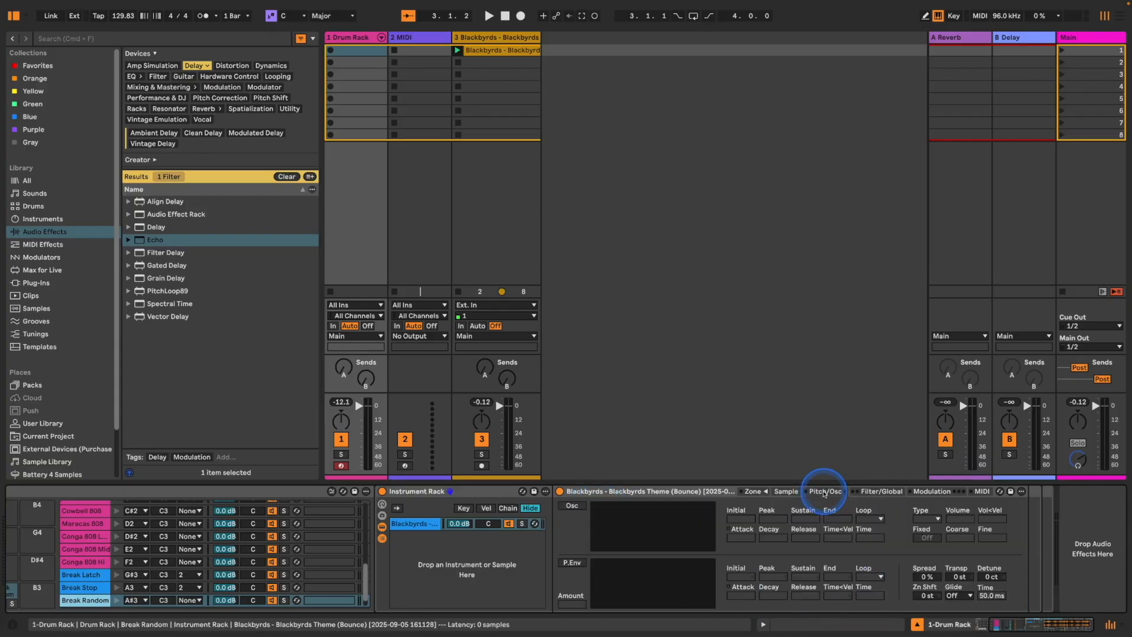
pyautogui.click(786, 491)
pyautogui.click(570, 585)
pyautogui.moveTo(529, 629)
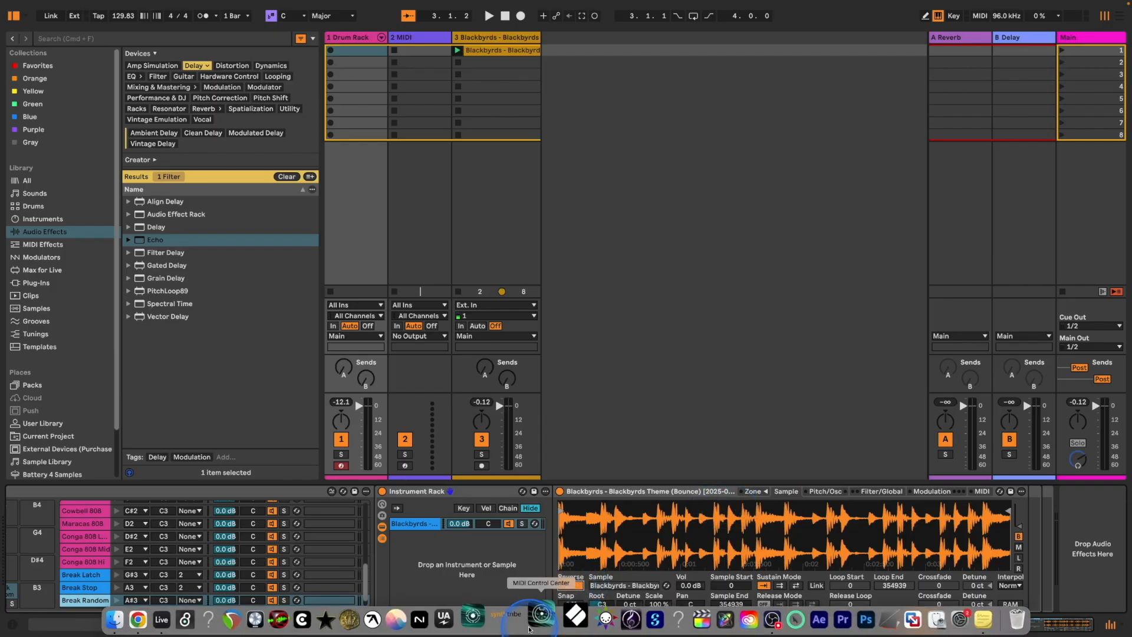
pyautogui.press('y')
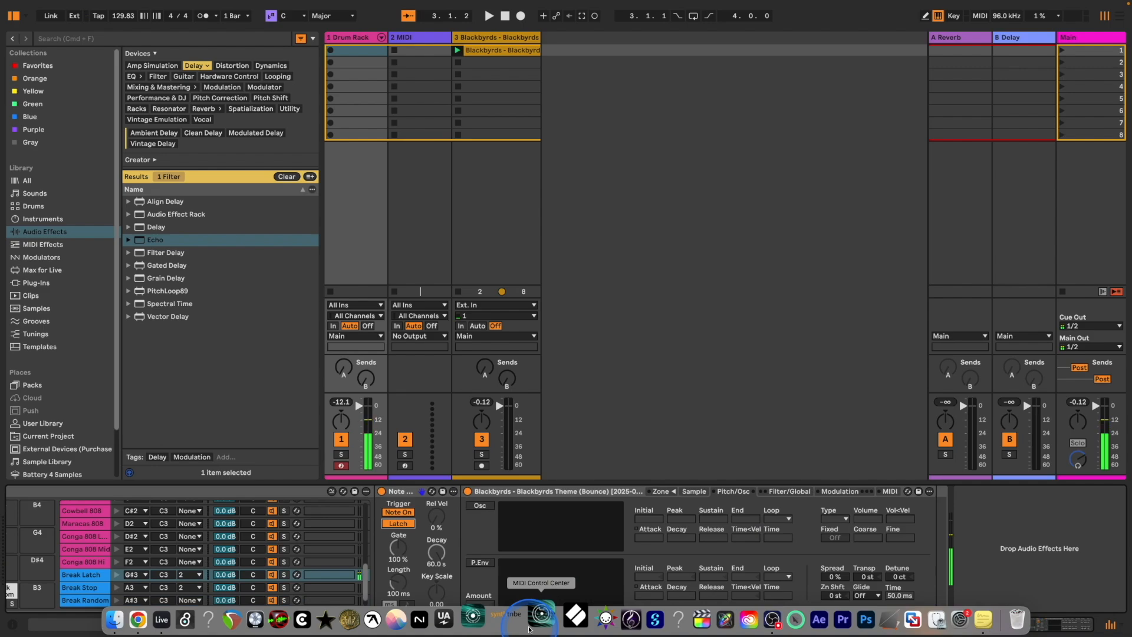
pyautogui.press('u')
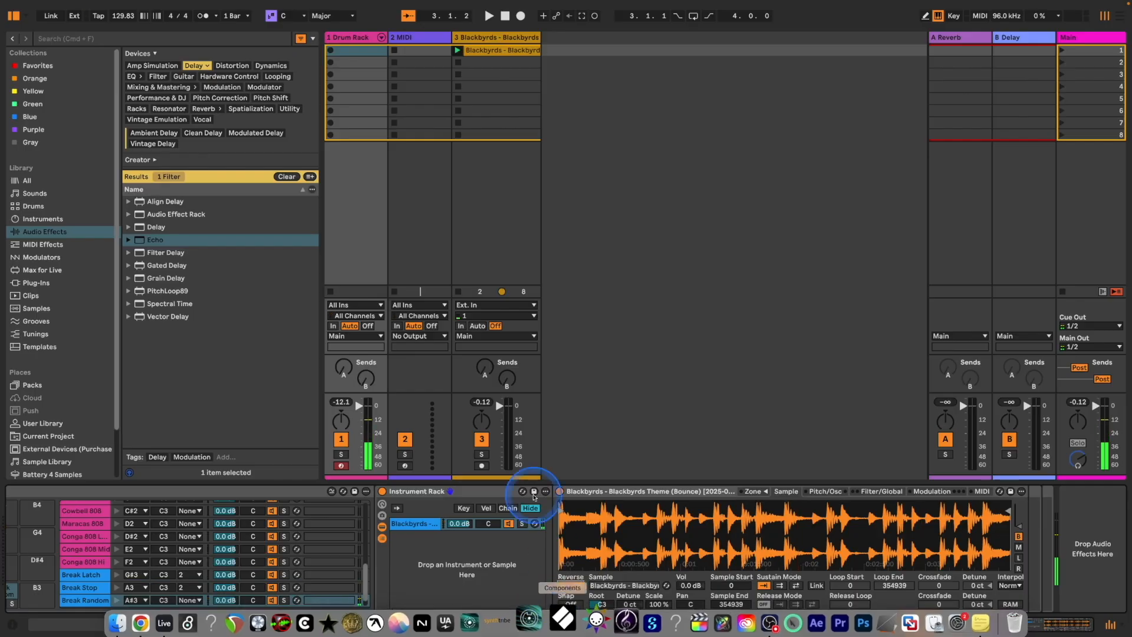
# Insert a latching Note Length before Break Random's Instrument Rack and assign the pad to choke group 2
pyautogui.click(59, 244)
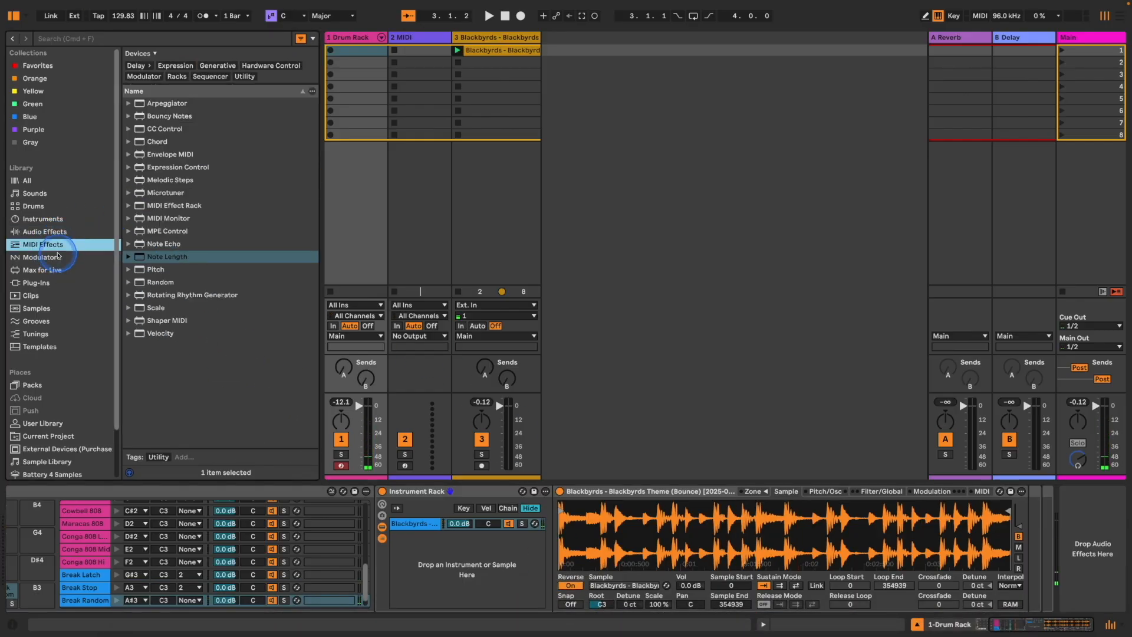
pyautogui.click(165, 257)
pyautogui.moveTo(371, 536); pyautogui.dragTo(382, 521)
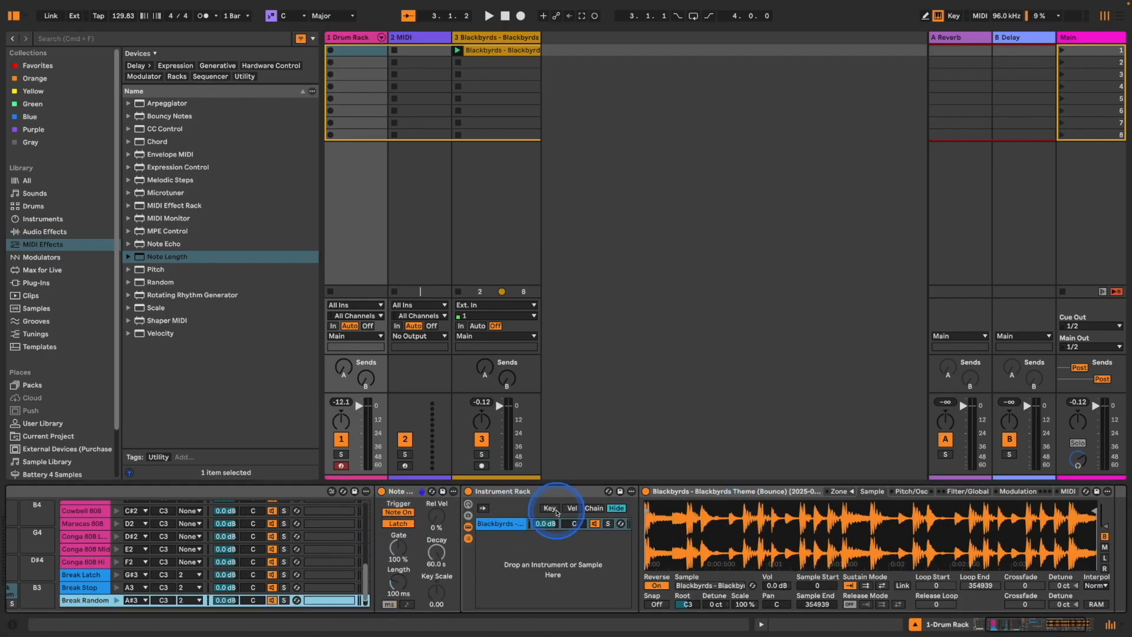
# Duplicate the rack's chain with Reverse turned off in the copy, and name the two chains Reverse and Beat Repeats
pyautogui.click(508, 528)
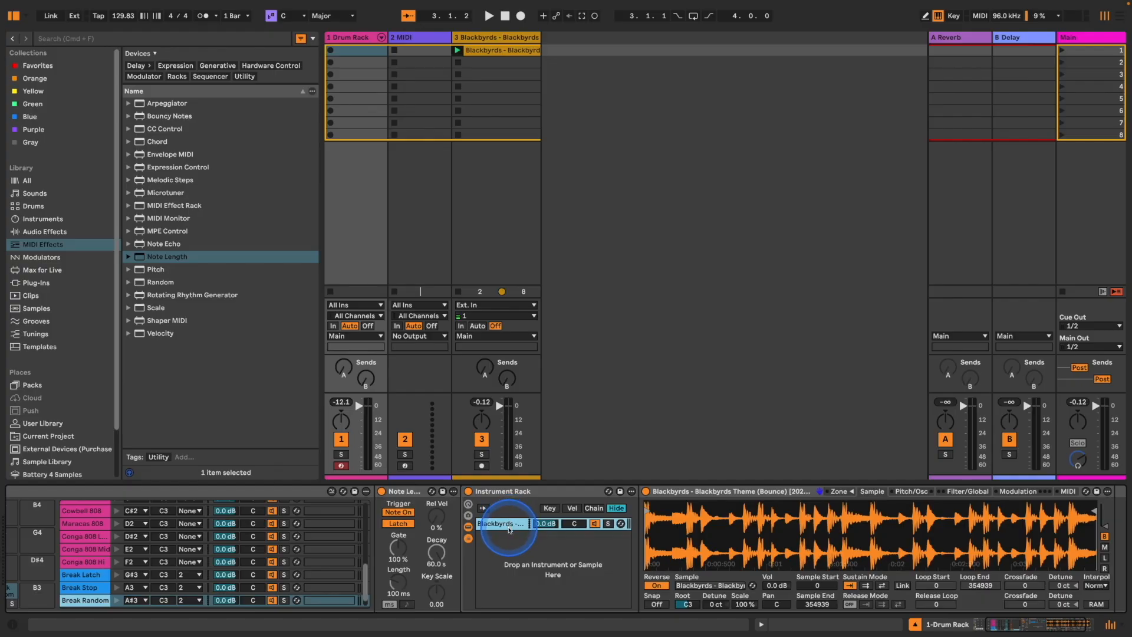
pyautogui.press('super+d')
pyautogui.click(656, 585)
pyautogui.click(498, 525)
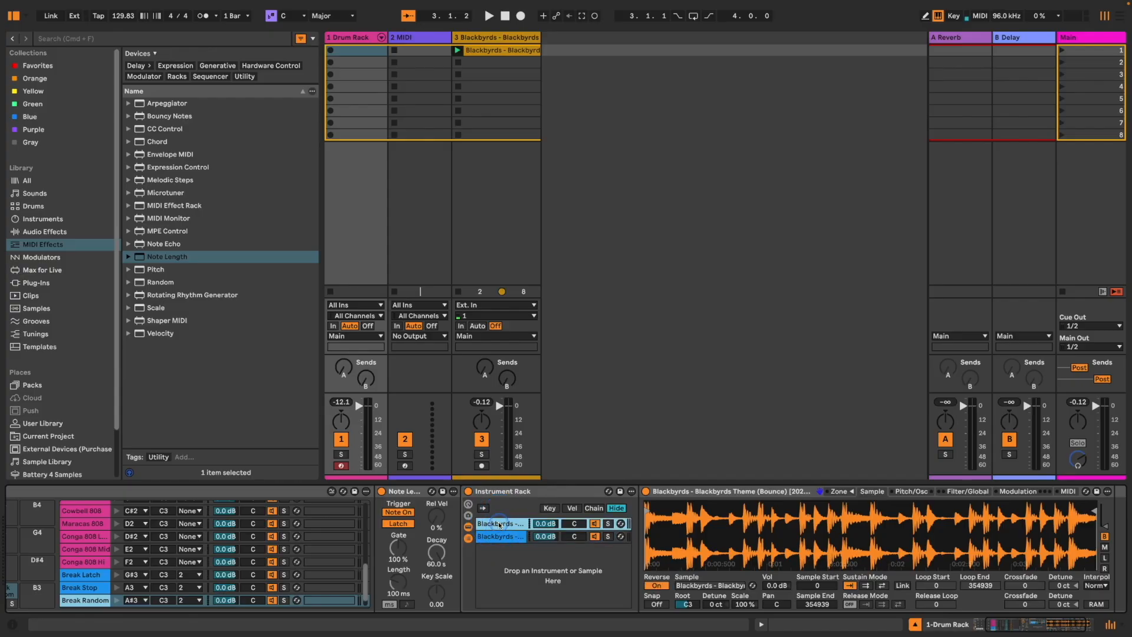
pyautogui.write('Reverse')
pyautogui.click(518, 536)
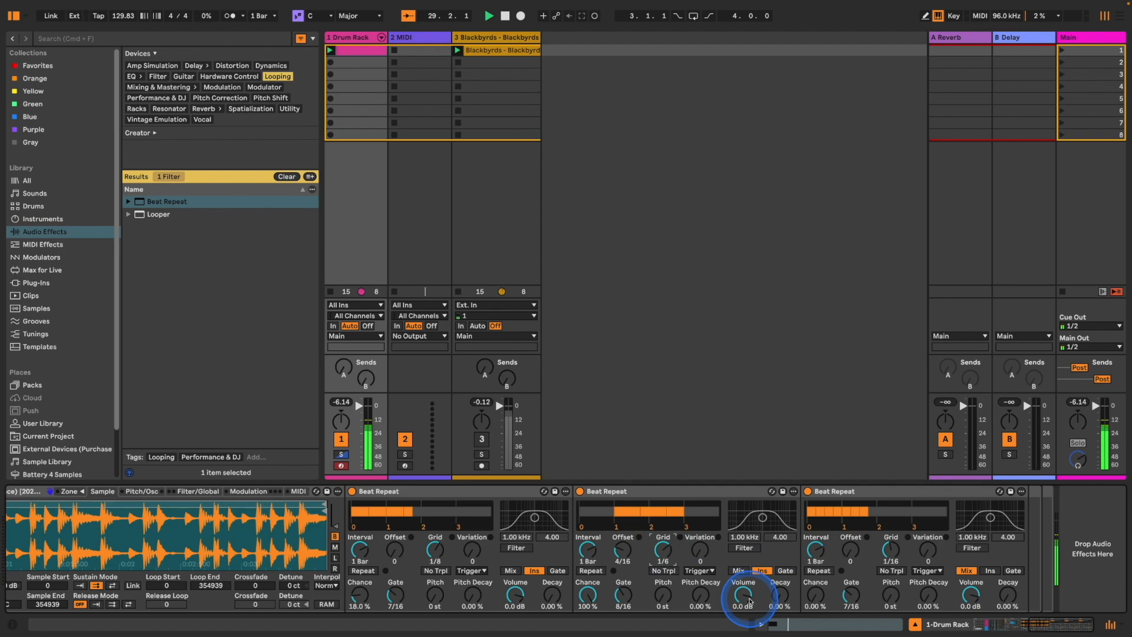
# Set the second Beat Repeat's chance to 20.6% and extend the series to five with chances of 19.0%, 19.0% and 11.9%
pyautogui.click(748, 571)
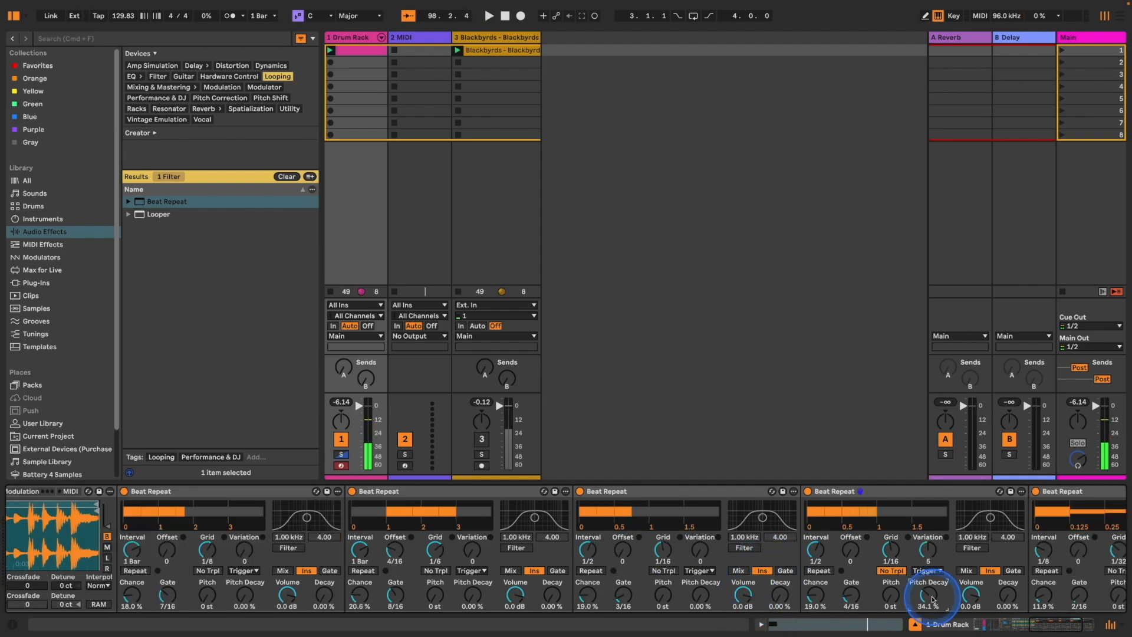
pyautogui.click(1064, 629)
pyautogui.moveTo(1065, 628)
pyautogui.mouseDown()
pyautogui.moveTo(1018, 628)
pyautogui.moveTo(1045, 633)
pyautogui.mouseUp()
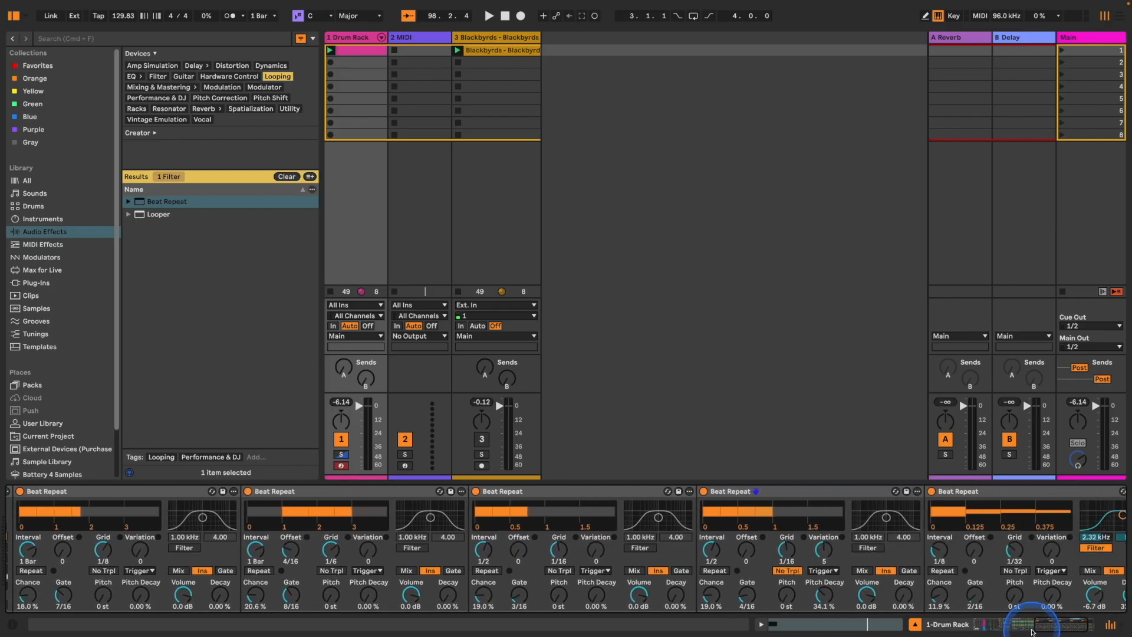
# Open the Drum Rack track's clip containing the Break Random note and play it to hear the Beat Repeats
pyautogui.click(345, 51)
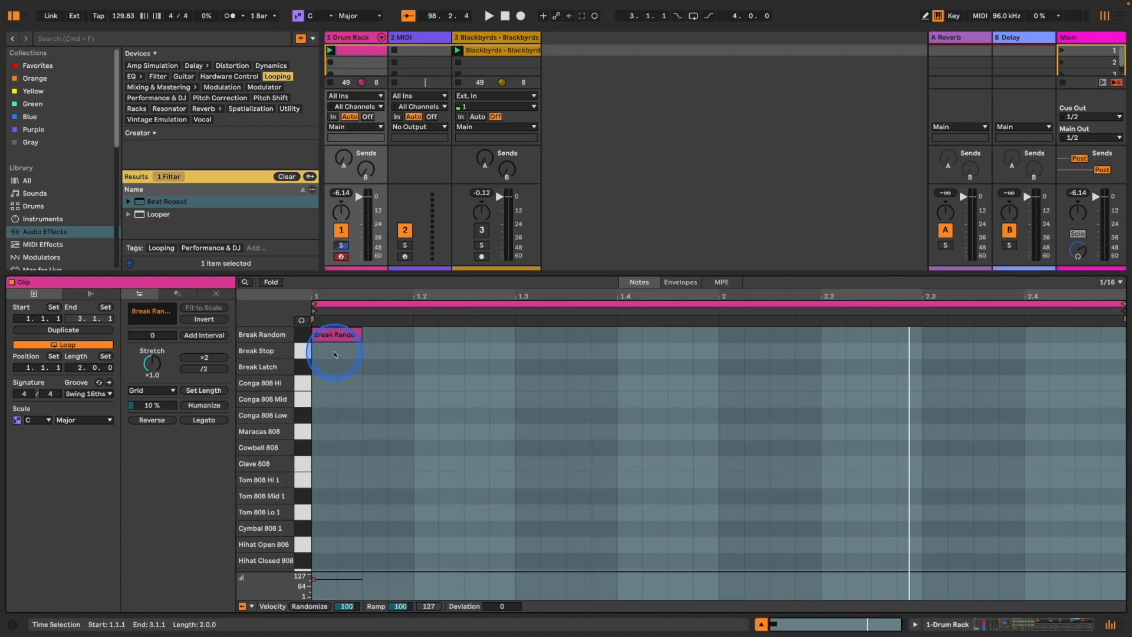
pyautogui.press('space')
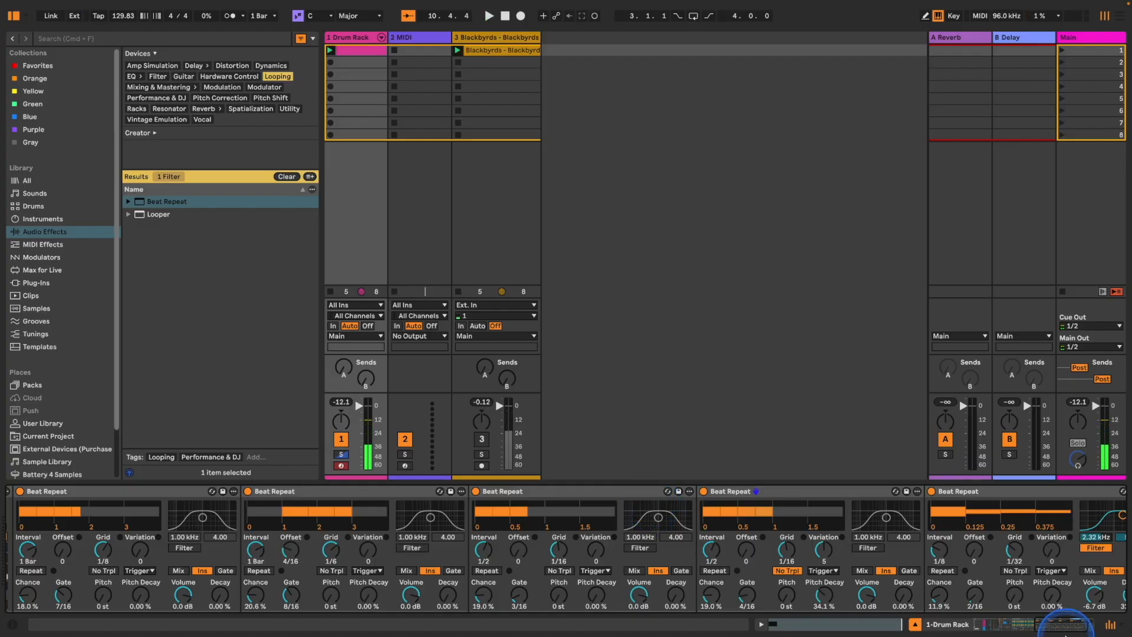
# Duplicate the Reverse chain in Break Random's Instrument Rack and place the copy below Beat Repeats
pyautogui.moveTo(1061, 626); pyautogui.dragTo(1004, 624)
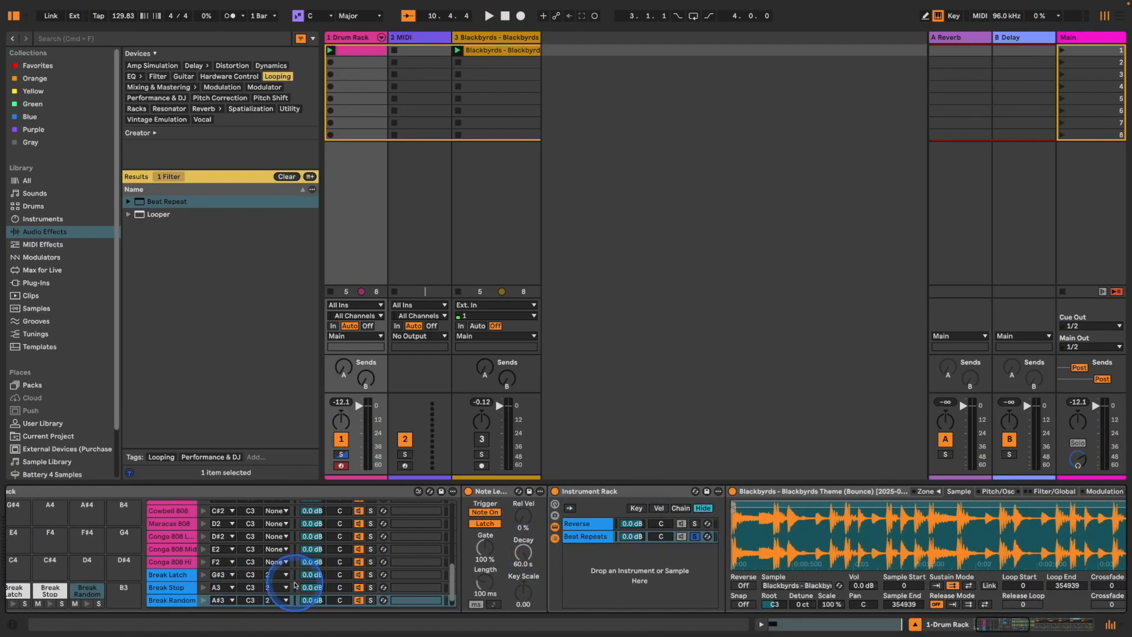
pyautogui.click(589, 524)
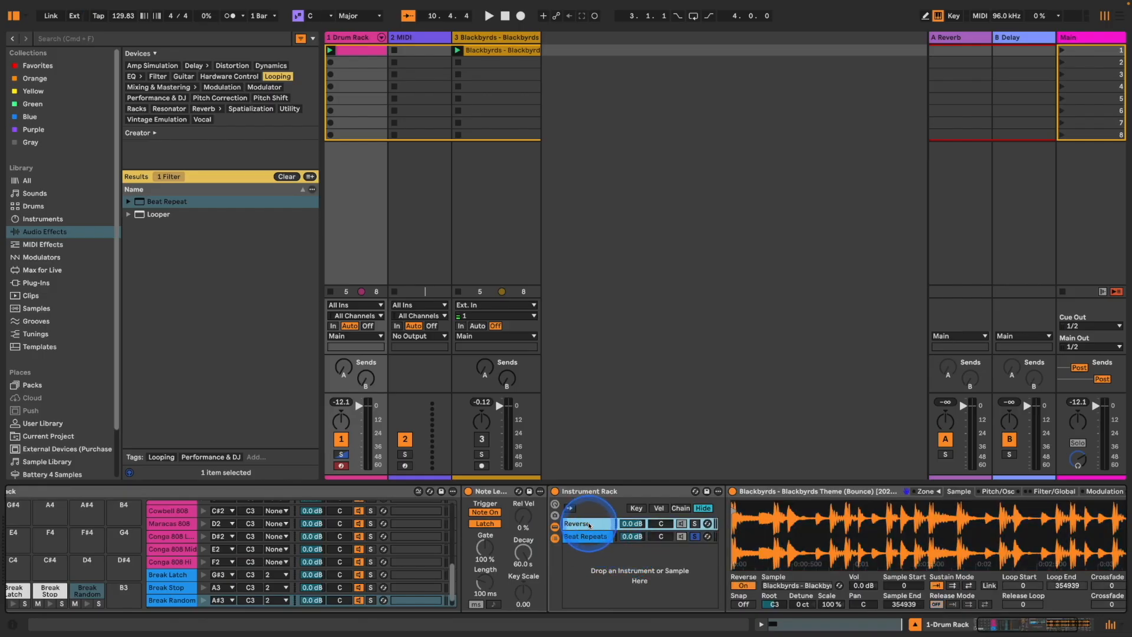
pyautogui.rightClick(591, 536)
pyautogui.click(588, 547)
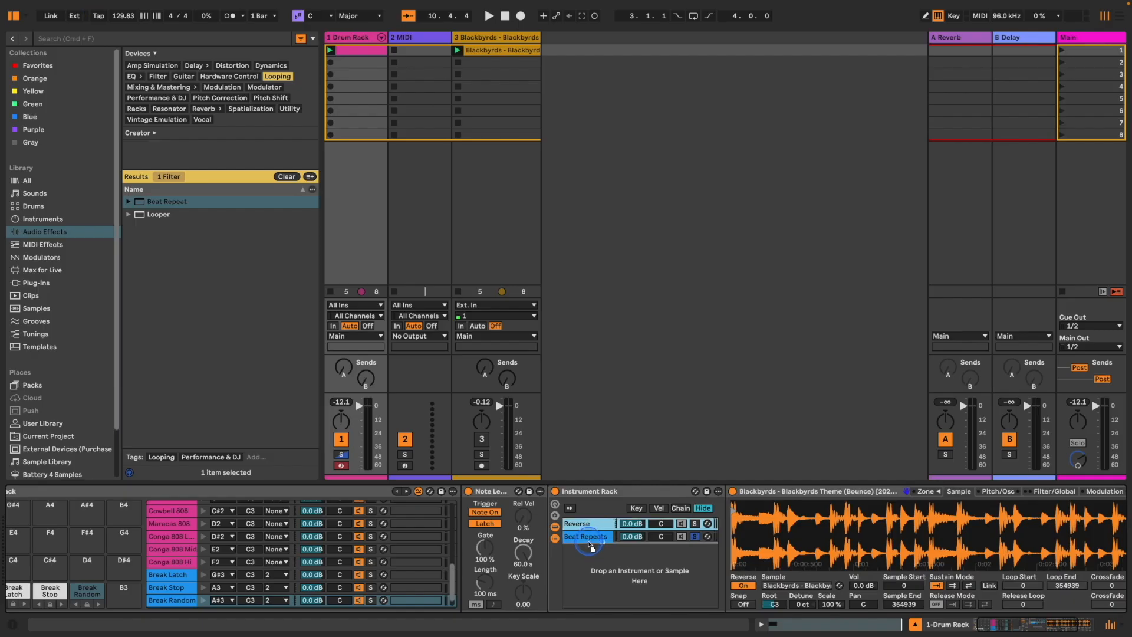
pyautogui.moveTo(587, 540); pyautogui.dragTo(588, 542)
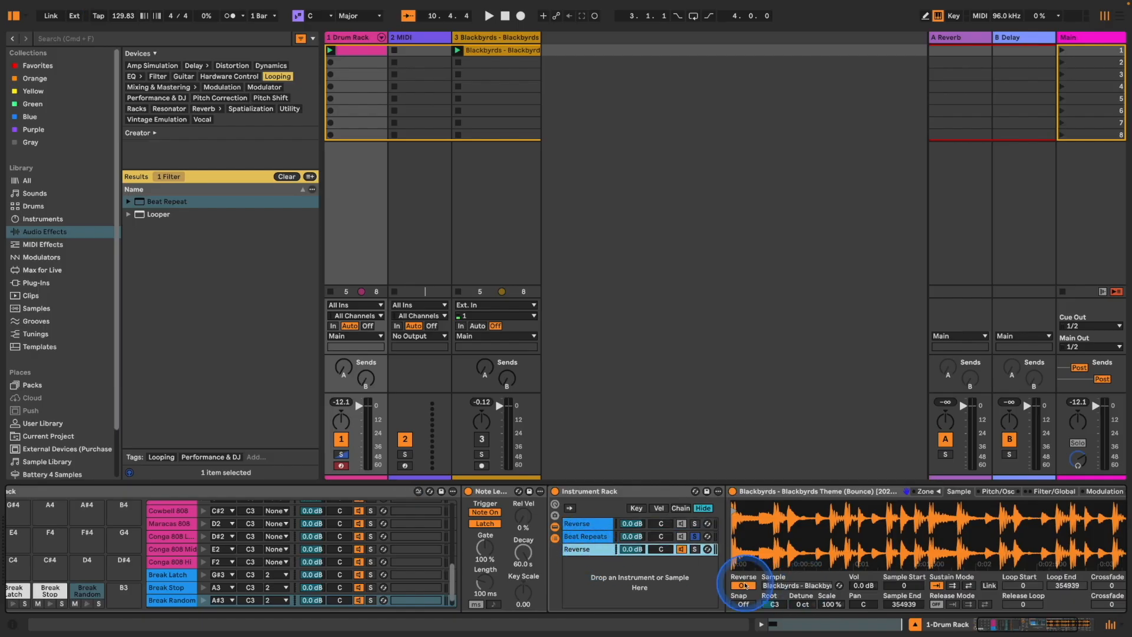
# Turn off Reverse in the copied chain, and enable sustain looping in both the copy and the original Reverse chain
pyautogui.click(742, 585)
pyautogui.click(951, 586)
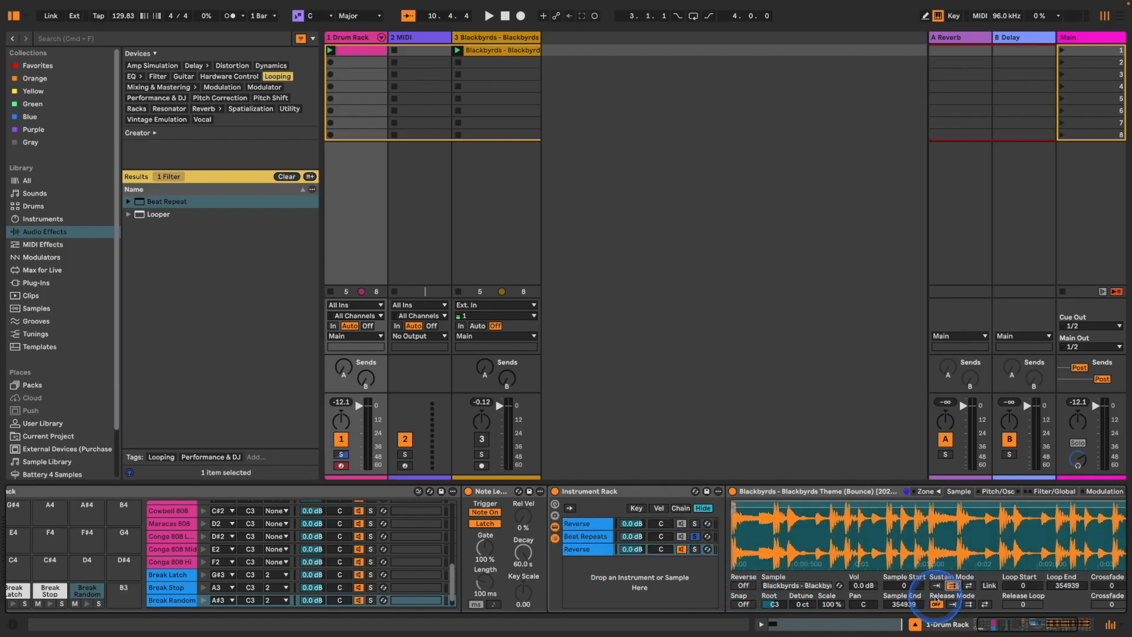
pyautogui.click(579, 522)
pyautogui.click(951, 585)
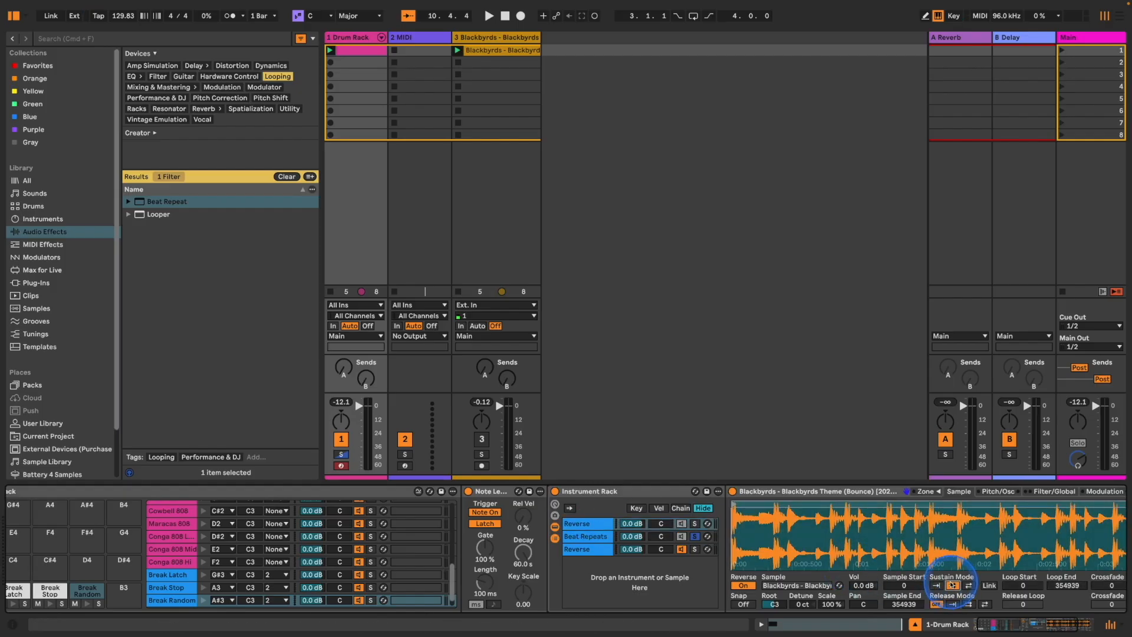
# Add Roar from the Distortion effects to the copied chain, with 60% tone, 44% stage amount, 879 Hz filter frequency and 52% feedback
pyautogui.click(596, 553)
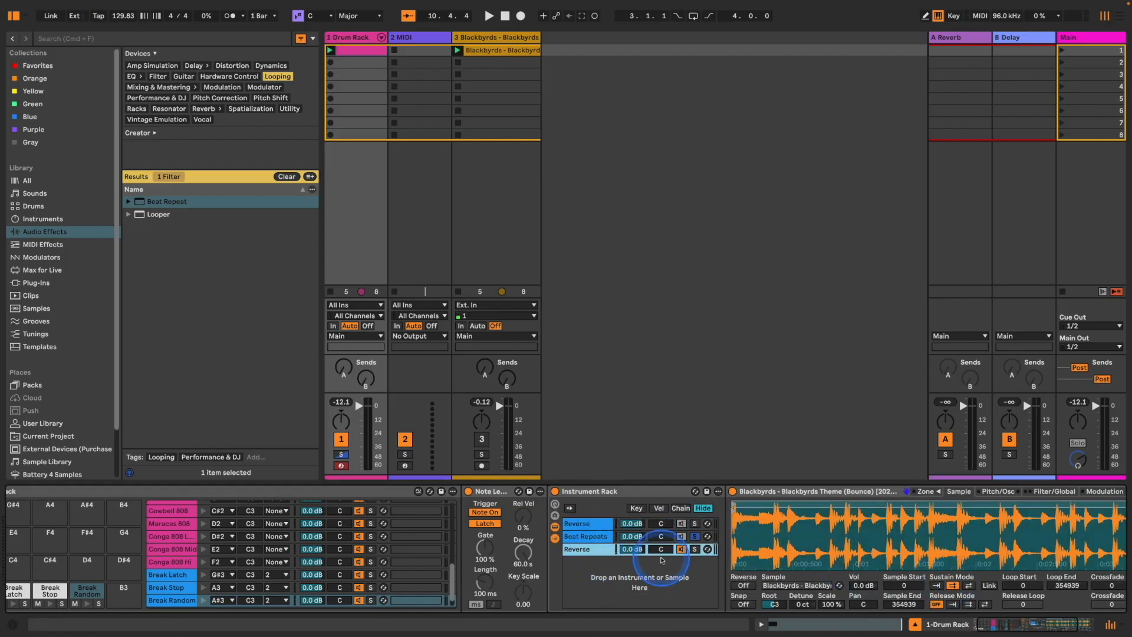
pyautogui.click(1039, 626)
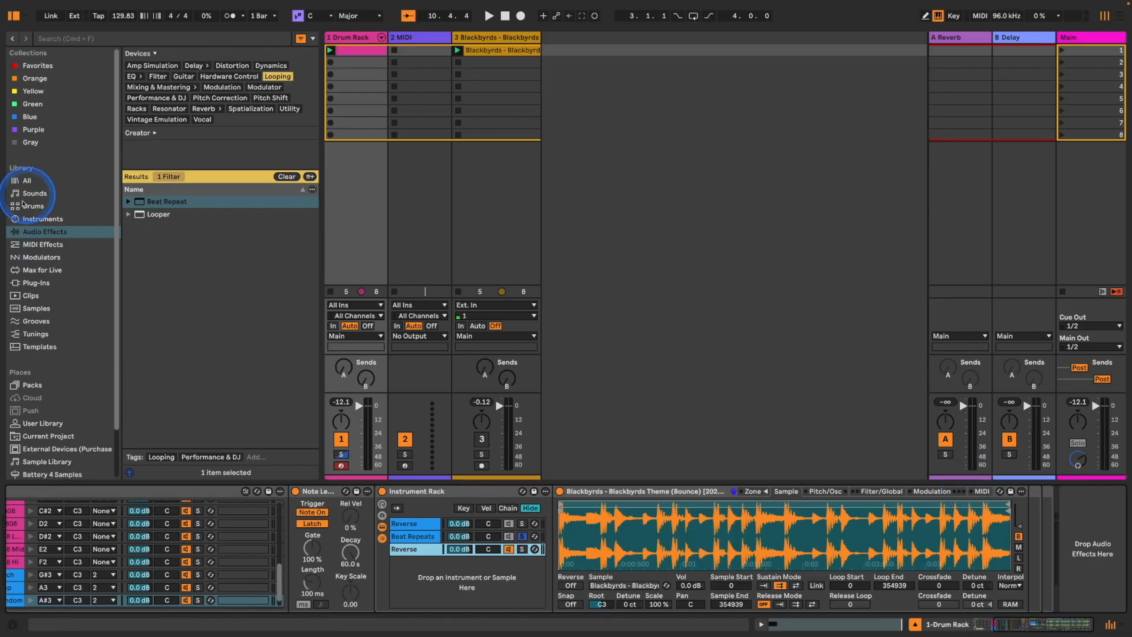
pyautogui.click(276, 77)
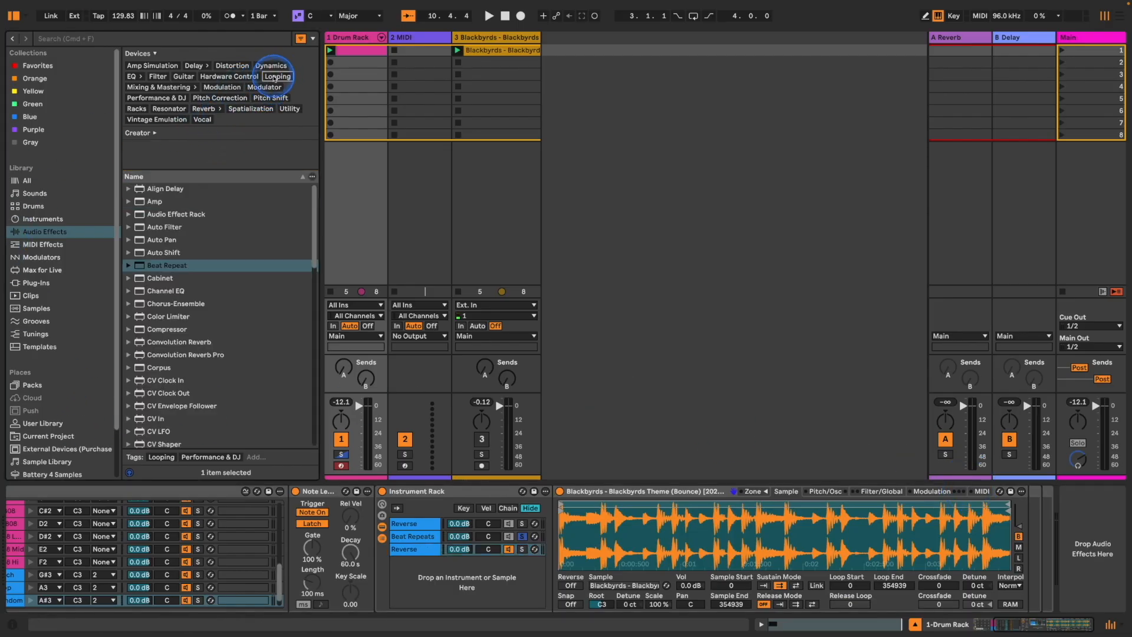
pyautogui.click(233, 65)
pyautogui.click(156, 317)
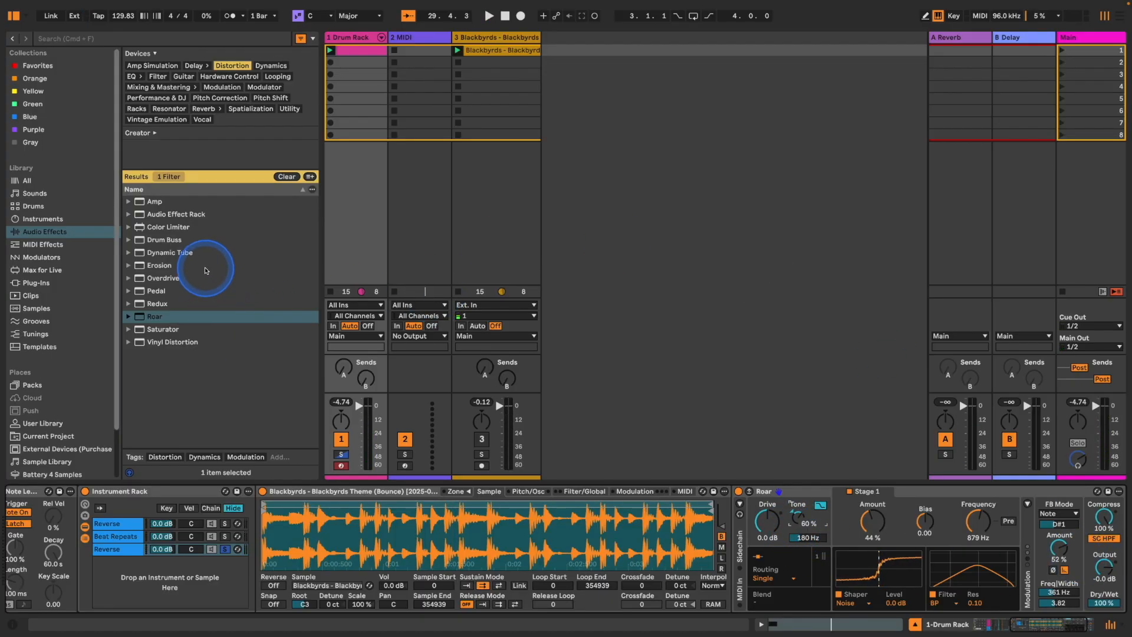
pyautogui.click(235, 67)
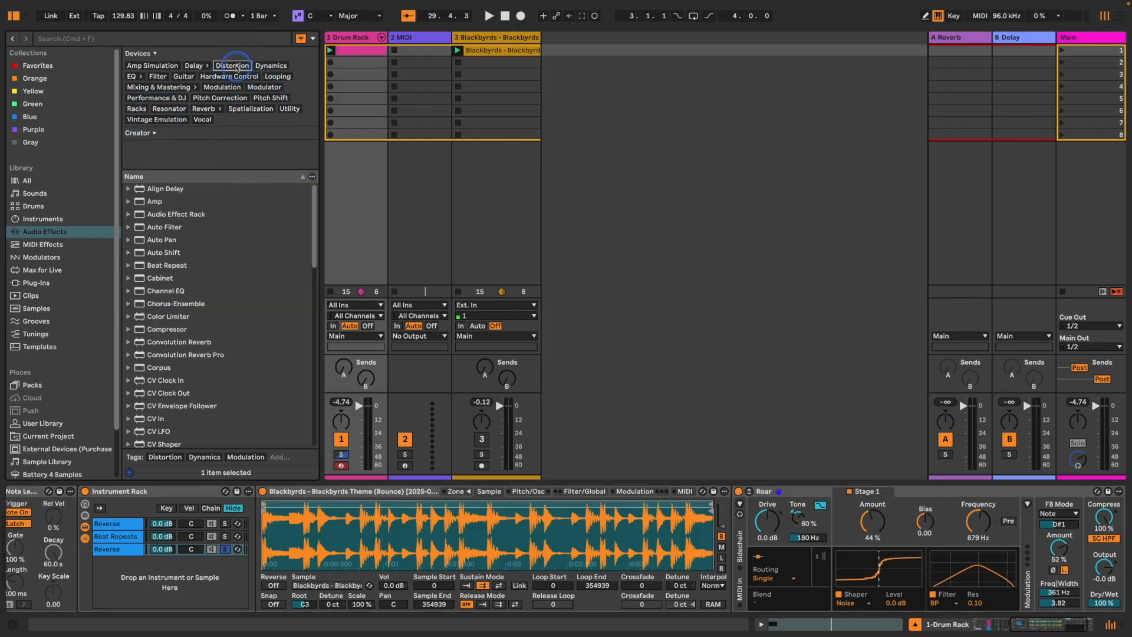
# Add Phaser-Flanger in Flanger mode with 58% warmth and Auto Pan from the Modulation effects after Roar
pyautogui.click(223, 88)
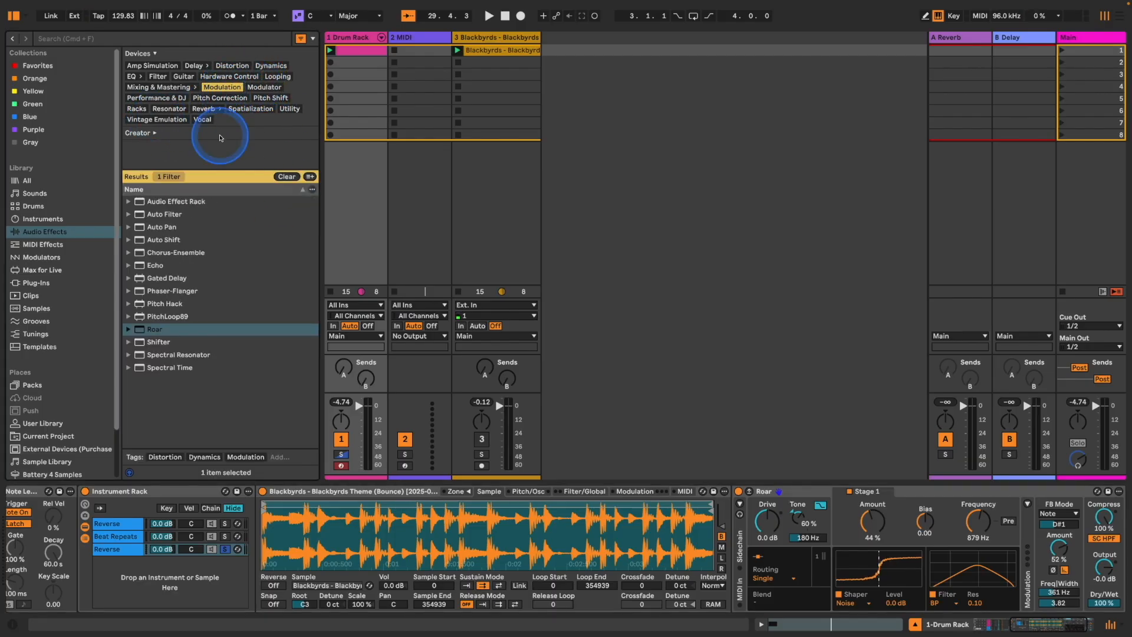
pyautogui.click(186, 294)
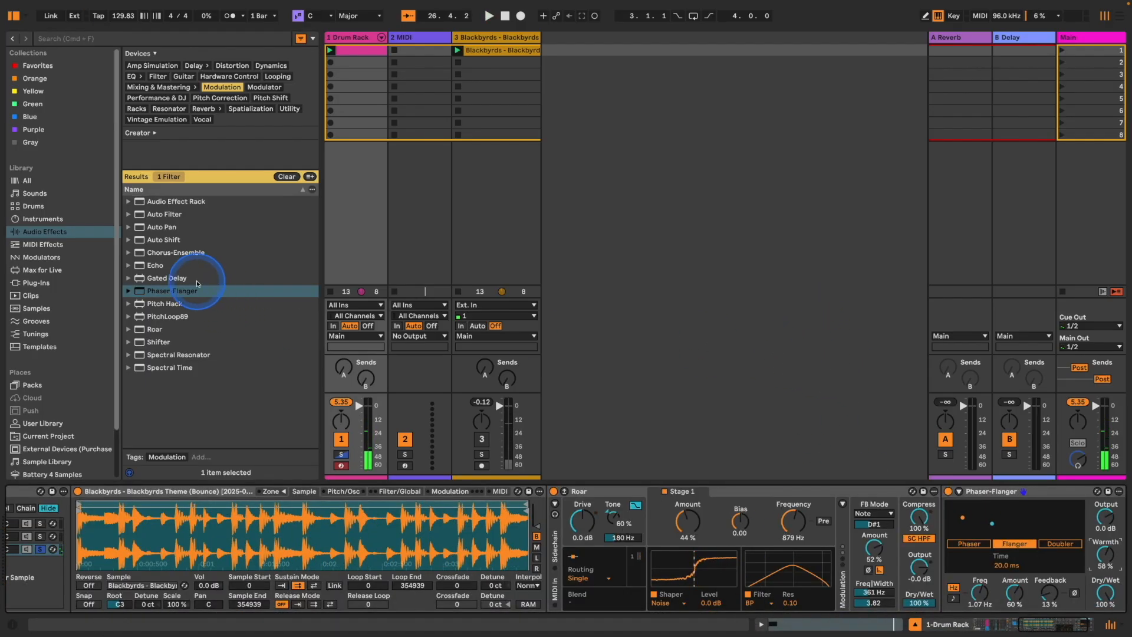
pyautogui.click(162, 227)
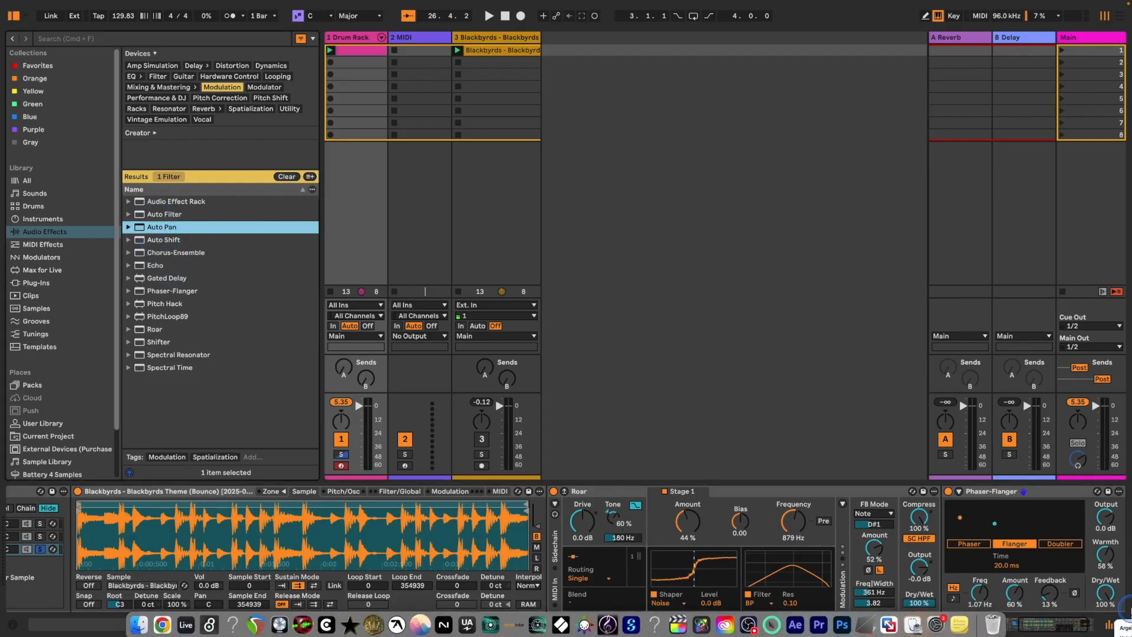
# Set Auto Pan to a tempo-synced 1/16 rate, 0° phase, 0% shape and 83.3% amount while auditioning the soloed chain
pyautogui.hscroll(4, 1114, 551)
pyautogui.moveTo(1040, 536); pyautogui.dragTo(1008, 525)
pyautogui.moveTo(1106, 558); pyautogui.dragTo(1073, 578)
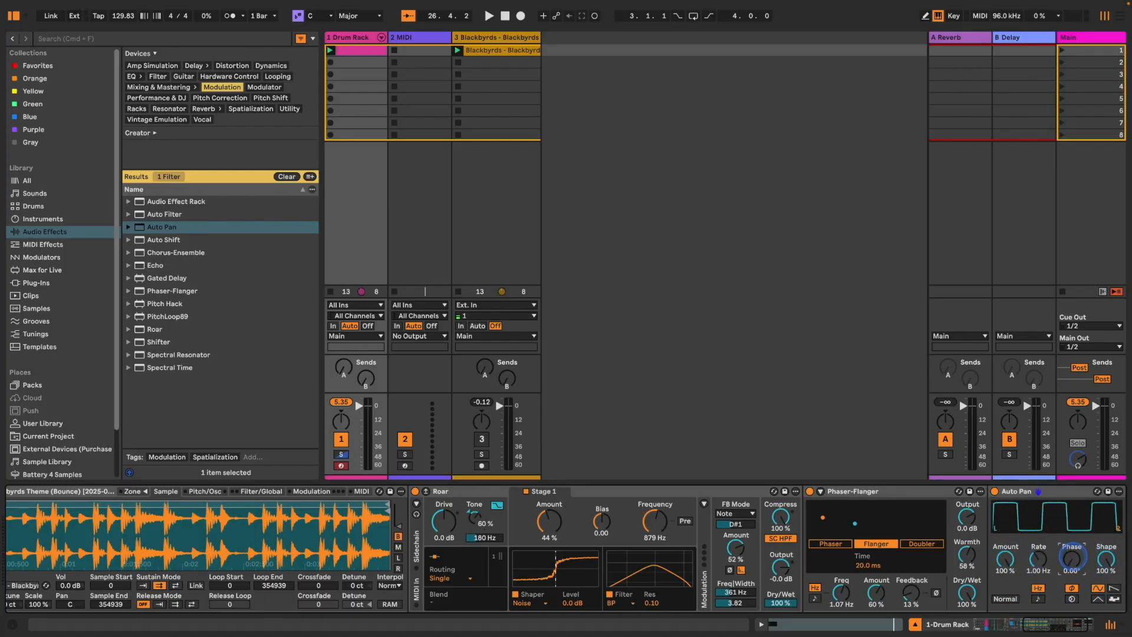
pyautogui.click(1037, 598)
pyautogui.moveTo(1041, 560); pyautogui.dragTo(1042, 556)
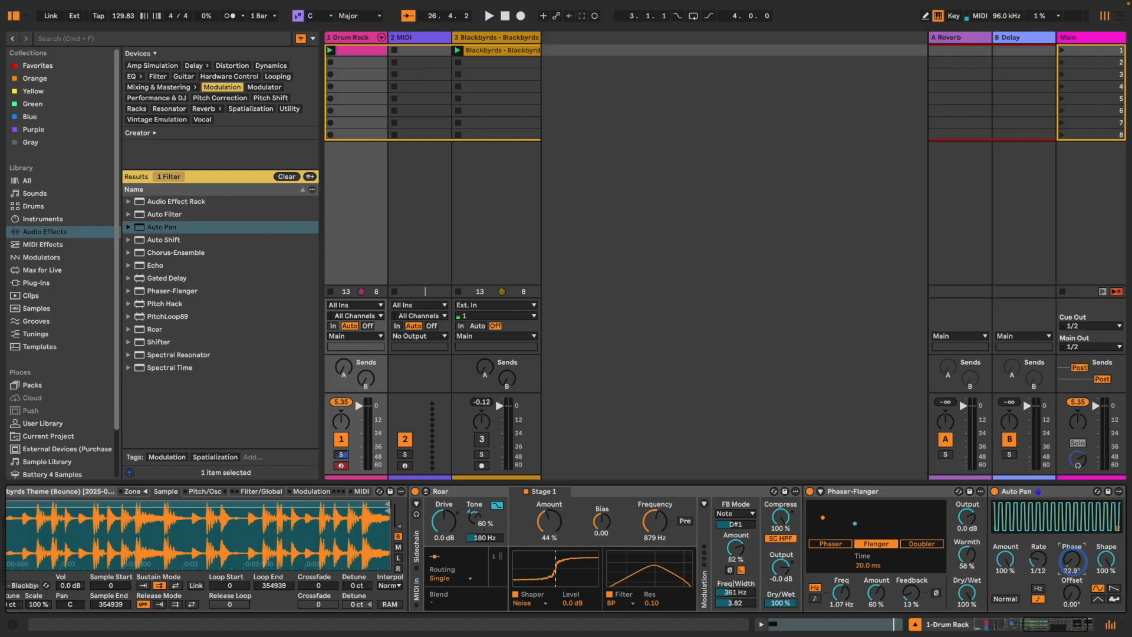
pyautogui.click(1071, 593)
pyautogui.press('space')
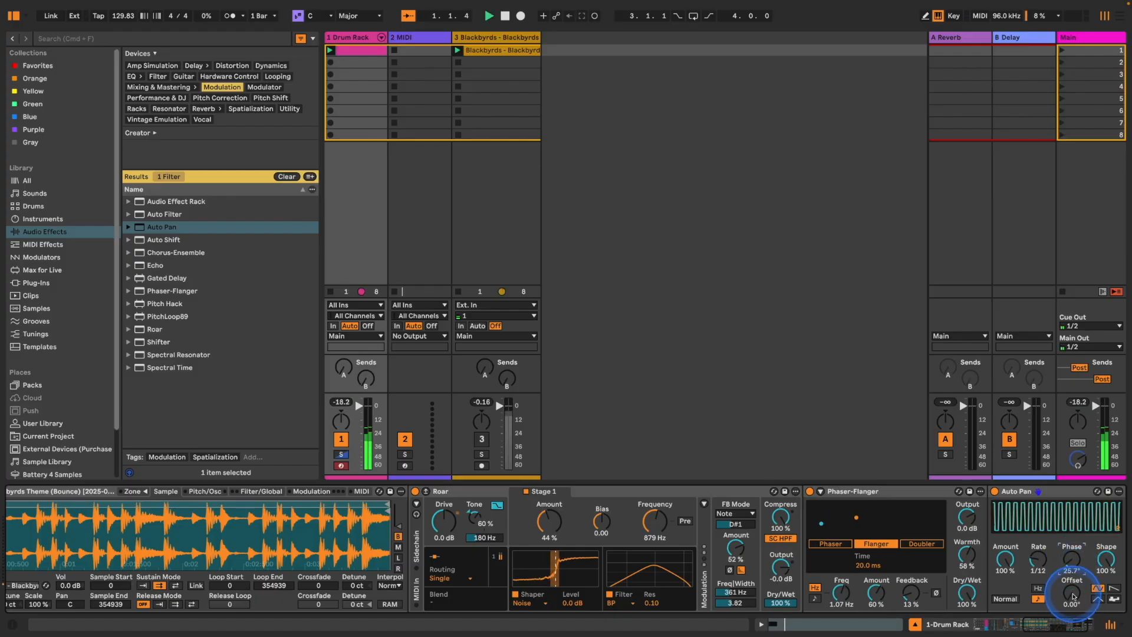
pyautogui.click(1043, 565)
pyautogui.moveTo(1045, 566); pyautogui.dragTo(1107, 564)
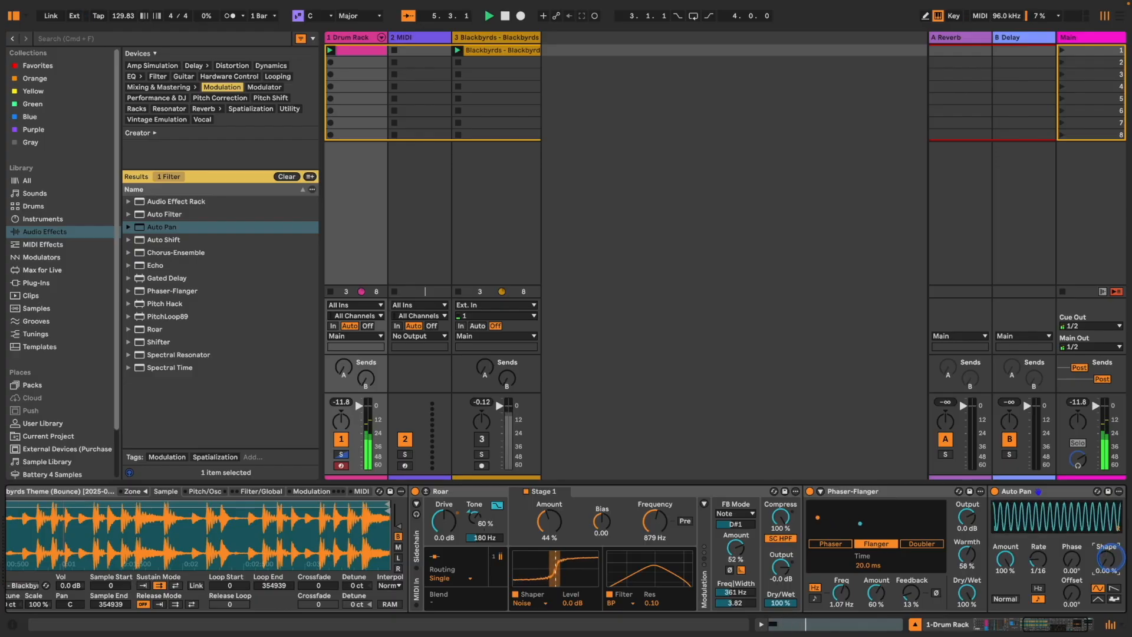
pyautogui.moveTo(1005, 557); pyautogui.dragTo(1005, 560)
pyautogui.click(1005, 565)
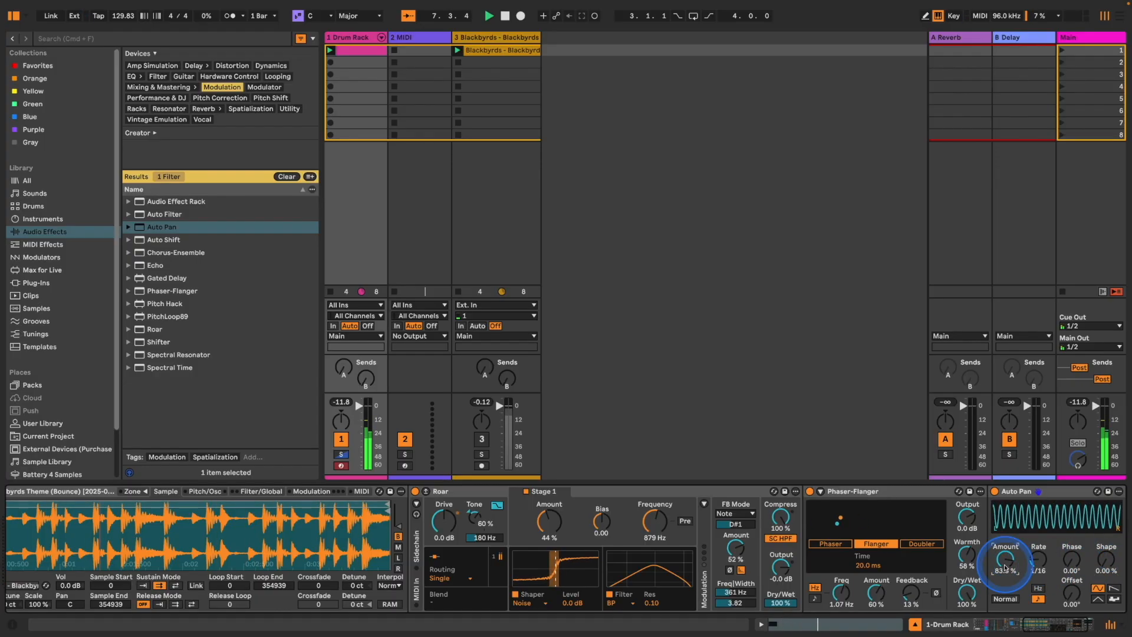
pyautogui.click(647, 391)
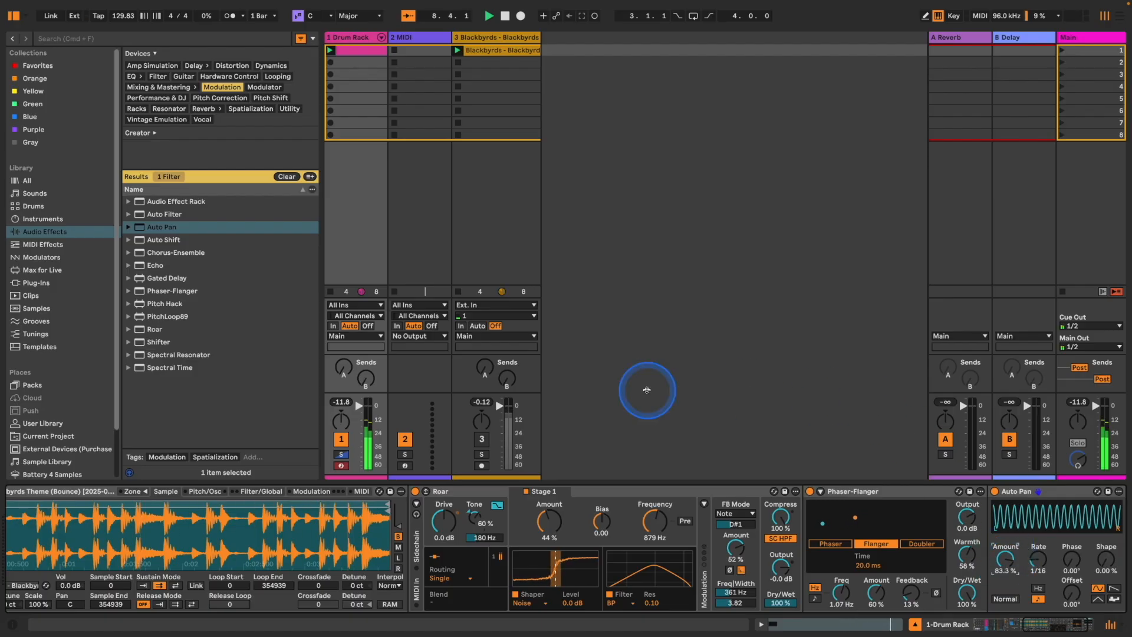
# Rename the third chain in the Instrument Rack as Notey Wobble and unsolo it
pyautogui.click(1049, 627)
pyautogui.moveTo(1049, 627); pyautogui.dragTo(890, 633)
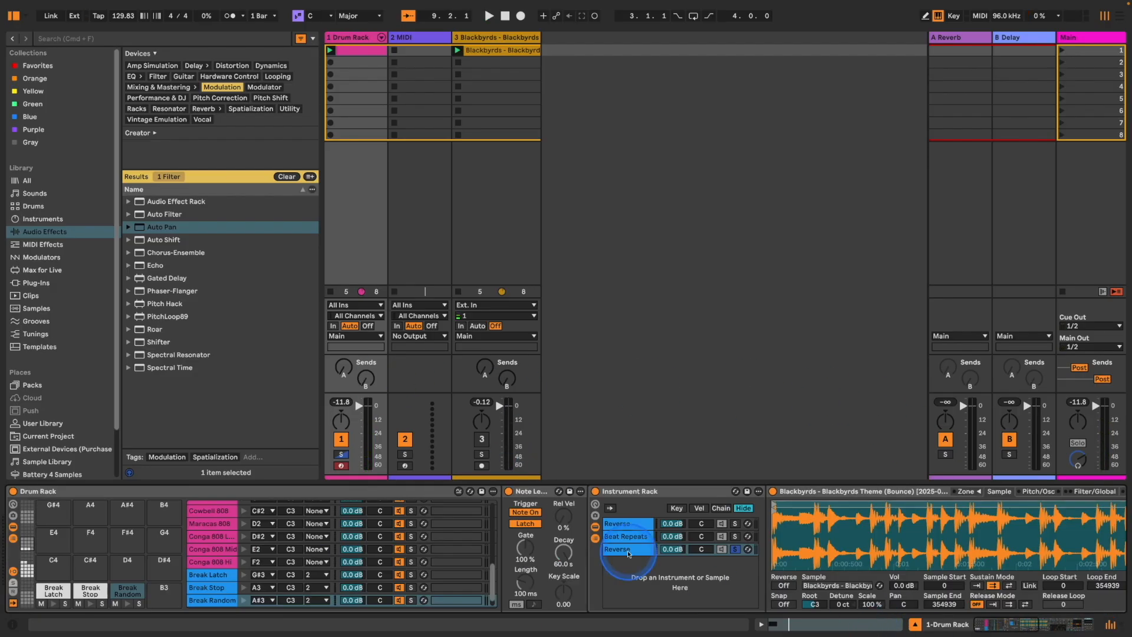
pyautogui.click(635, 576)
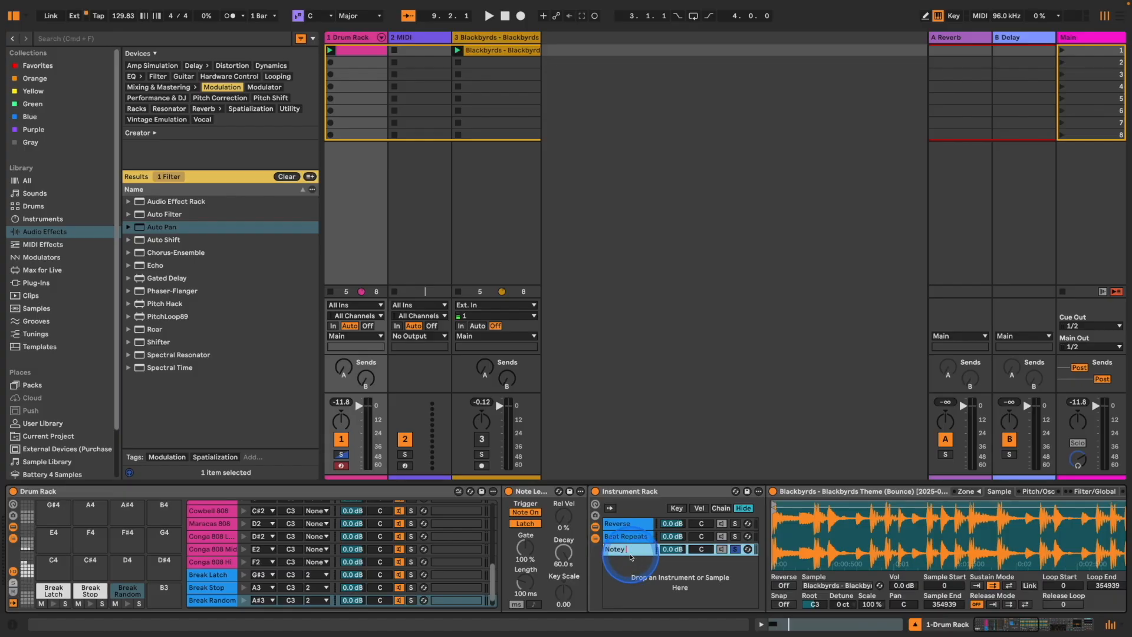
pyautogui.click(734, 549)
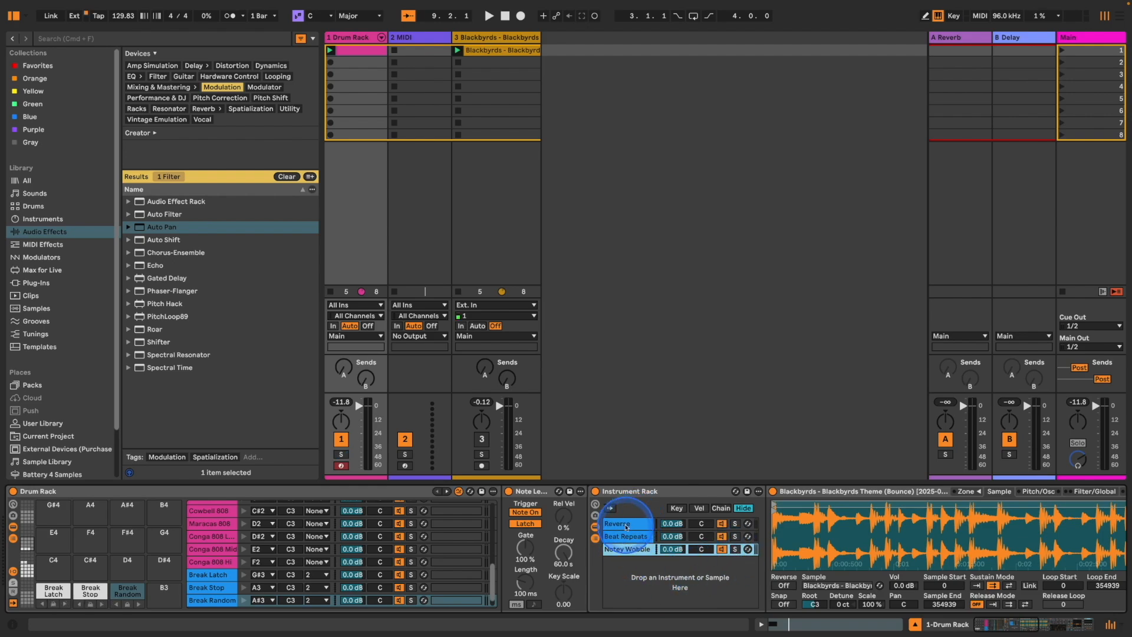
# Duplicate the original Reverse chain below Notey Wobble and turn off Reverse in the copy
pyautogui.click(653, 571)
pyautogui.click(626, 555)
pyautogui.hotkey('ctrl', 'd')
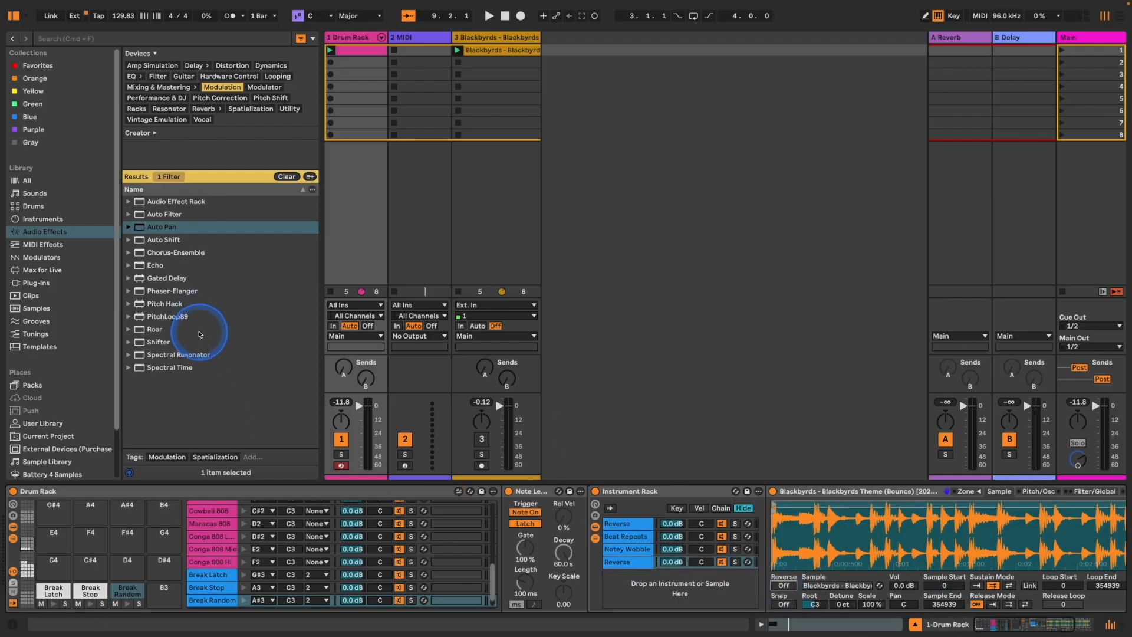
# Add Spectral Time to the copied chain with 10 ms delay time, 37.7 Hz shift, 11% stereo and 68.1 ms spray, auditioning it soloed
pyautogui.click(168, 367)
pyautogui.click(861, 543)
pyautogui.moveTo(1028, 564); pyautogui.dragTo(1115, 553)
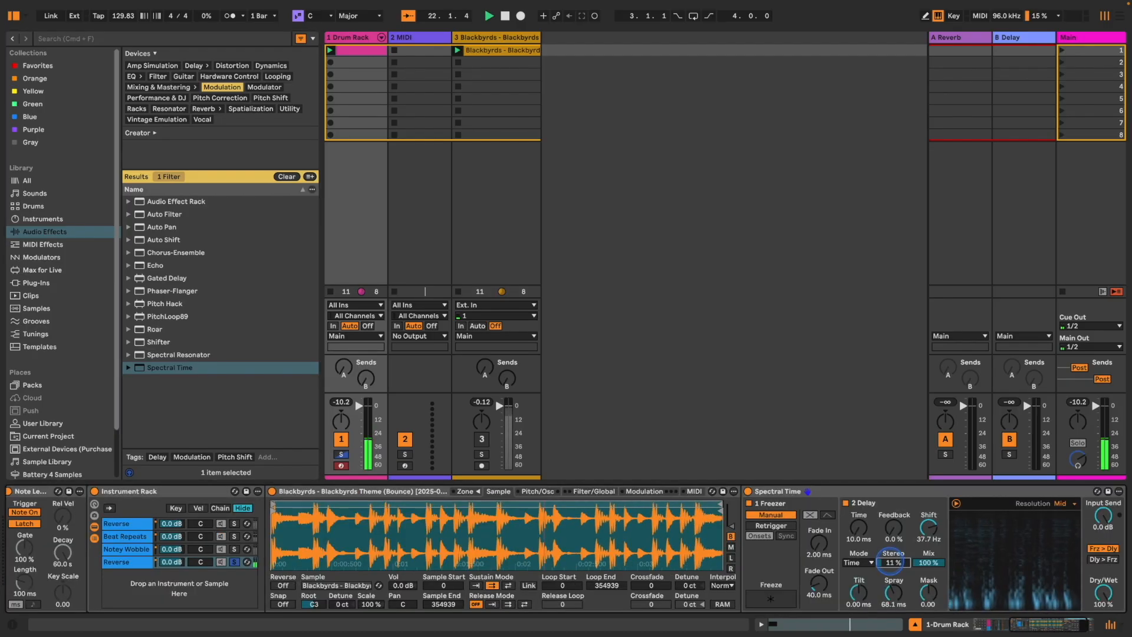
pyautogui.click(889, 564)
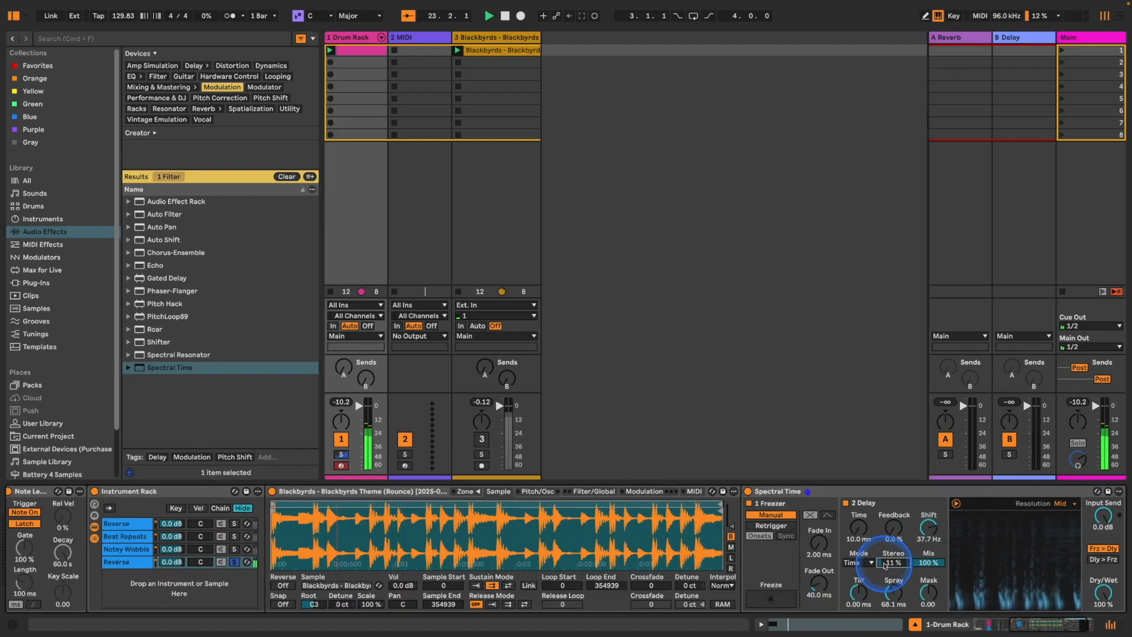
pyautogui.press('space')
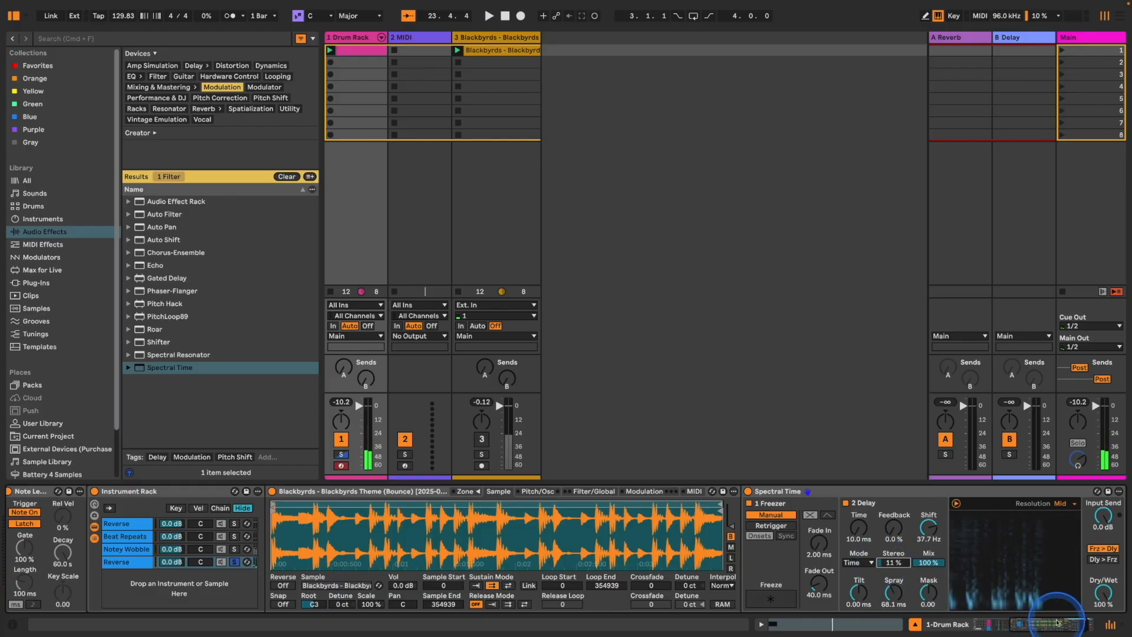
# Rename the fourth chain in the Instrument Rack as Spectral Time
pyautogui.click(994, 626)
pyautogui.click(644, 563)
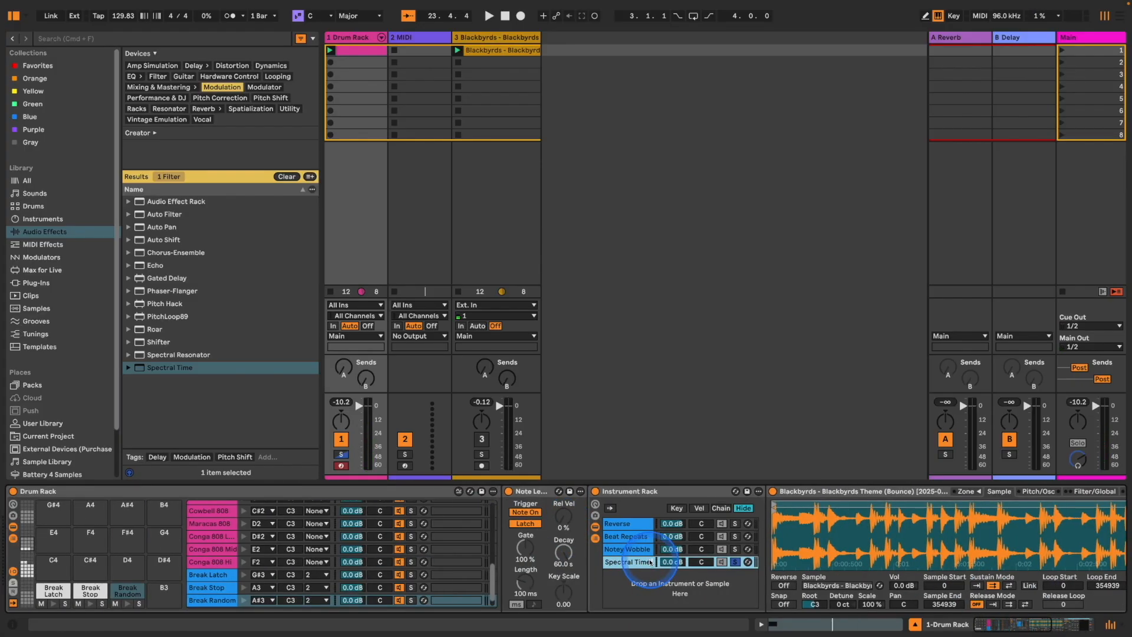
pyautogui.press('Return')
# Paste another Reverse chain copy below Spectral Time with Reverse turned off, and add a band-pass Auto Filter to it
pyautogui.press('super+v')
pyautogui.click(784, 586)
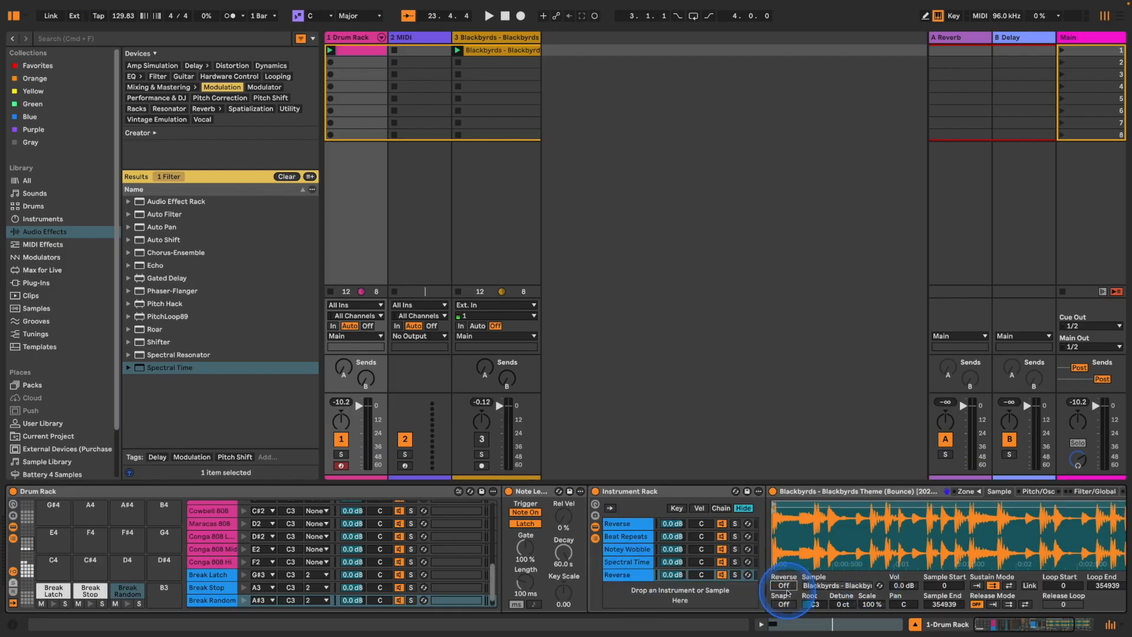
pyautogui.moveTo(1025, 625); pyautogui.dragTo(1057, 628)
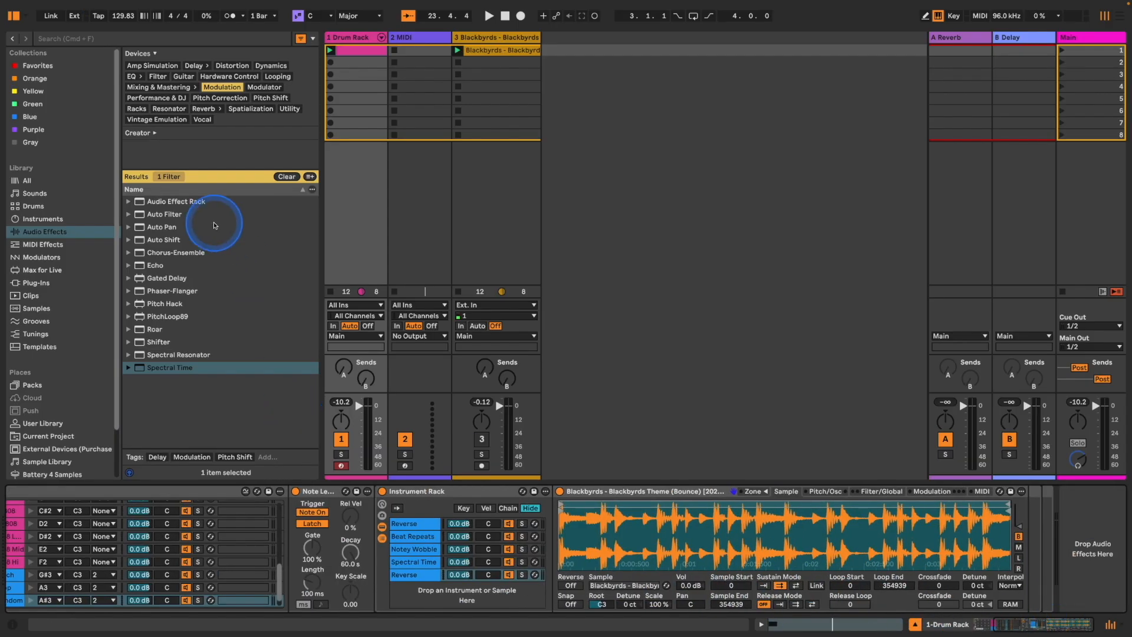
pyautogui.click(169, 216)
pyautogui.moveTo(572, 427); pyautogui.dragTo(1025, 524)
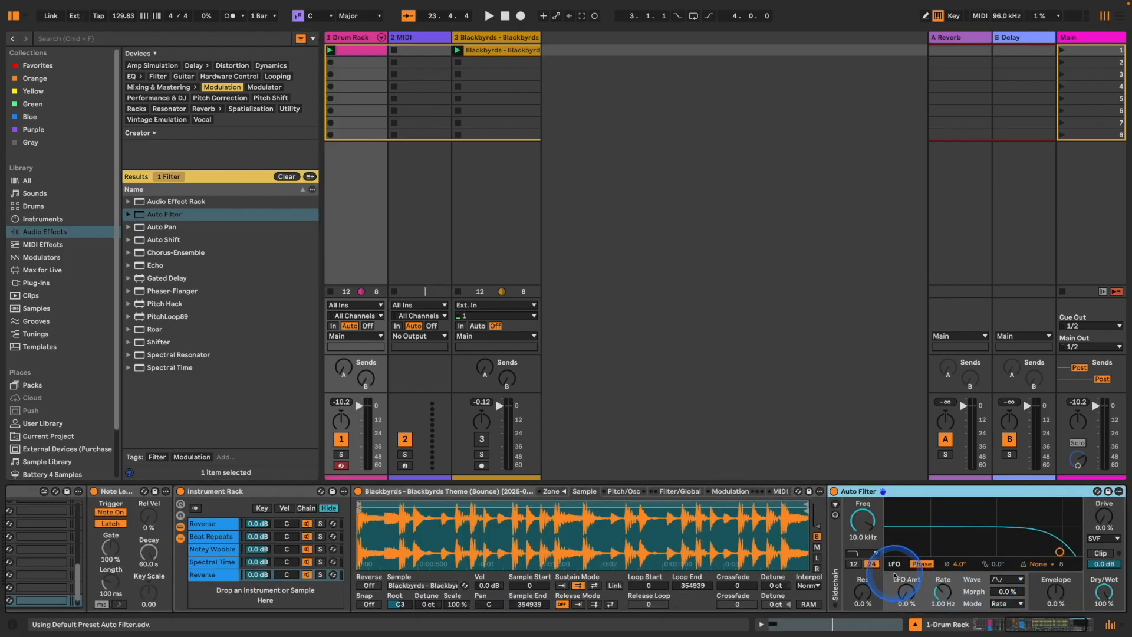
pyautogui.click(862, 552)
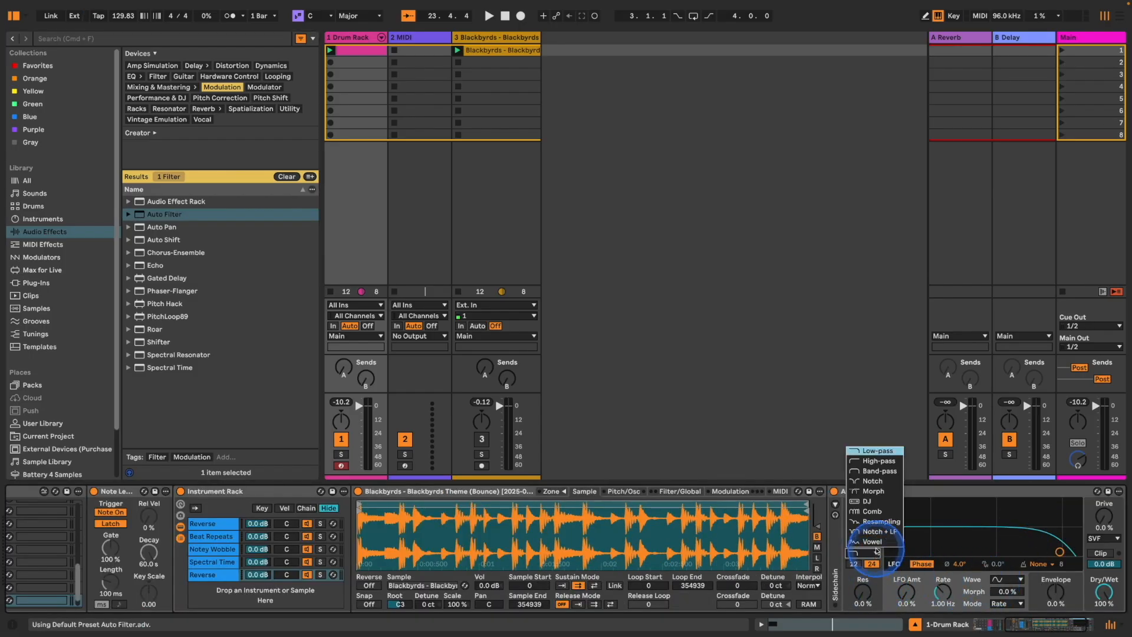
pyautogui.click(877, 471)
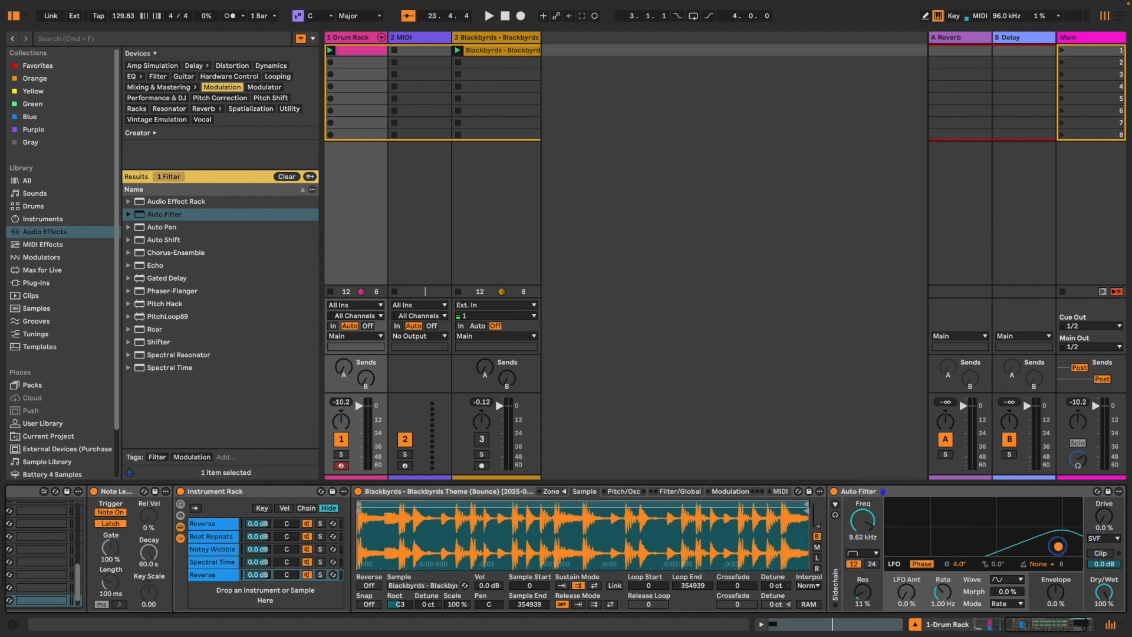
# Solo and play the filtered chain, setting Auto Filter to 581 Hz frequency, 59% resonance and 100% envelope amount
pyautogui.moveTo(1056, 594); pyautogui.dragTo(1056, 592)
pyautogui.click(320, 574)
pyautogui.press('space')
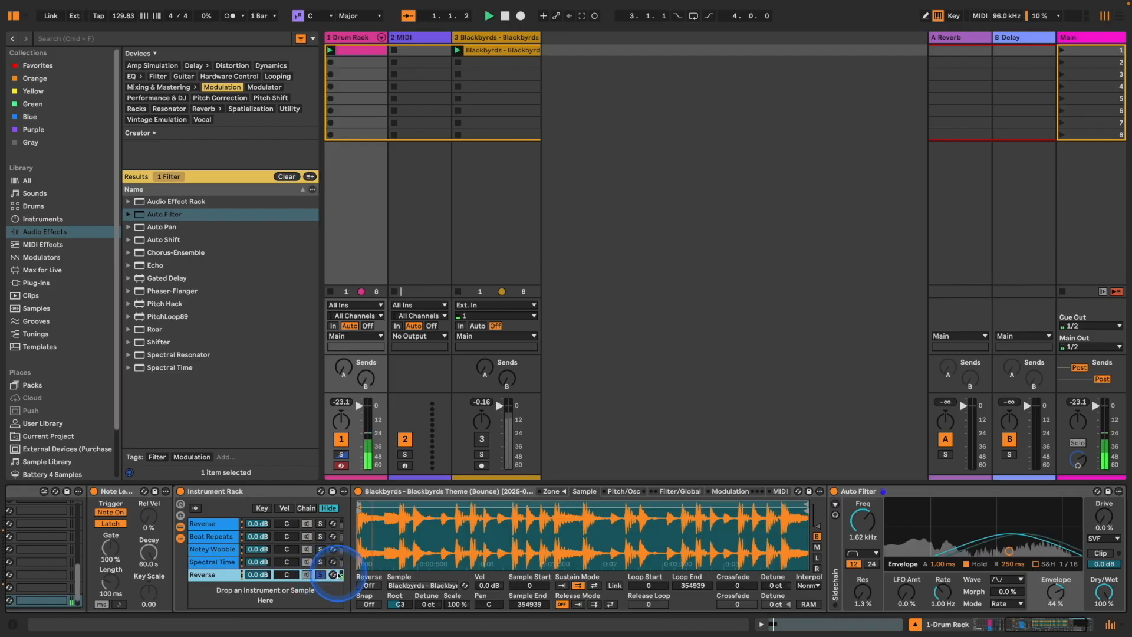
pyautogui.moveTo(1010, 552); pyautogui.dragTo(983, 529)
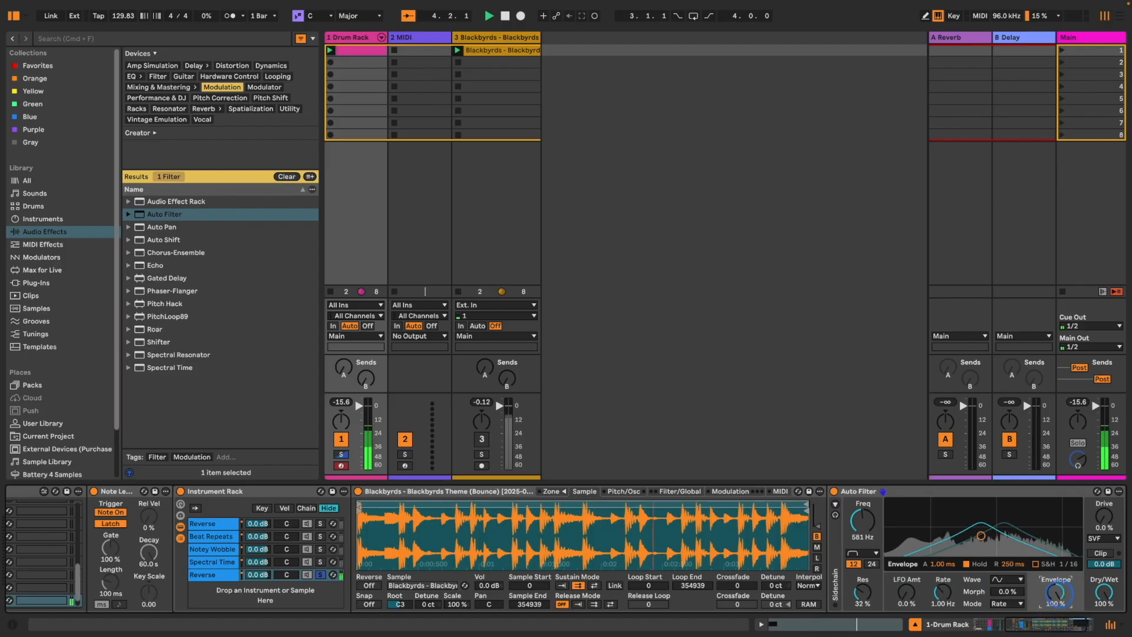
pyautogui.moveTo(862, 592)
pyautogui.mouseDown()
pyautogui.moveTo(863, 579)
pyautogui.moveTo(862, 590)
pyautogui.mouseUp()
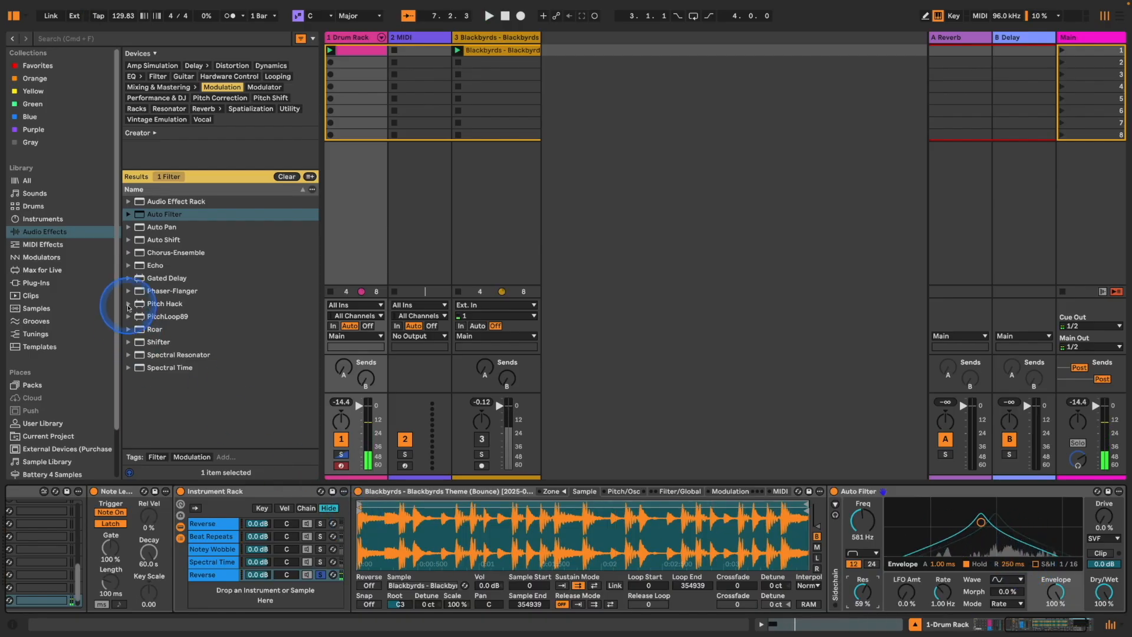
# Add a Ping Pong Echo with 30% feedback, 29% reverb and 26% dry/wet, and set Auto Filter to 263 Hz and 56% resonance
pyautogui.click(159, 265)
pyautogui.moveTo(277, 308); pyautogui.dragTo(1024, 530)
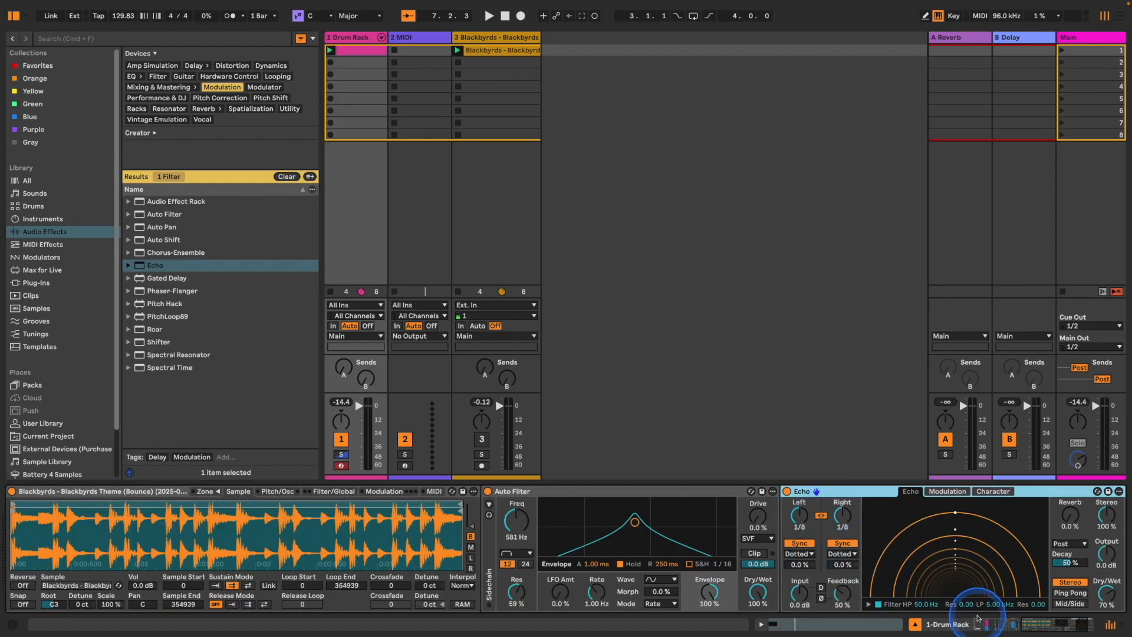
pyautogui.click(1068, 592)
pyautogui.press('space')
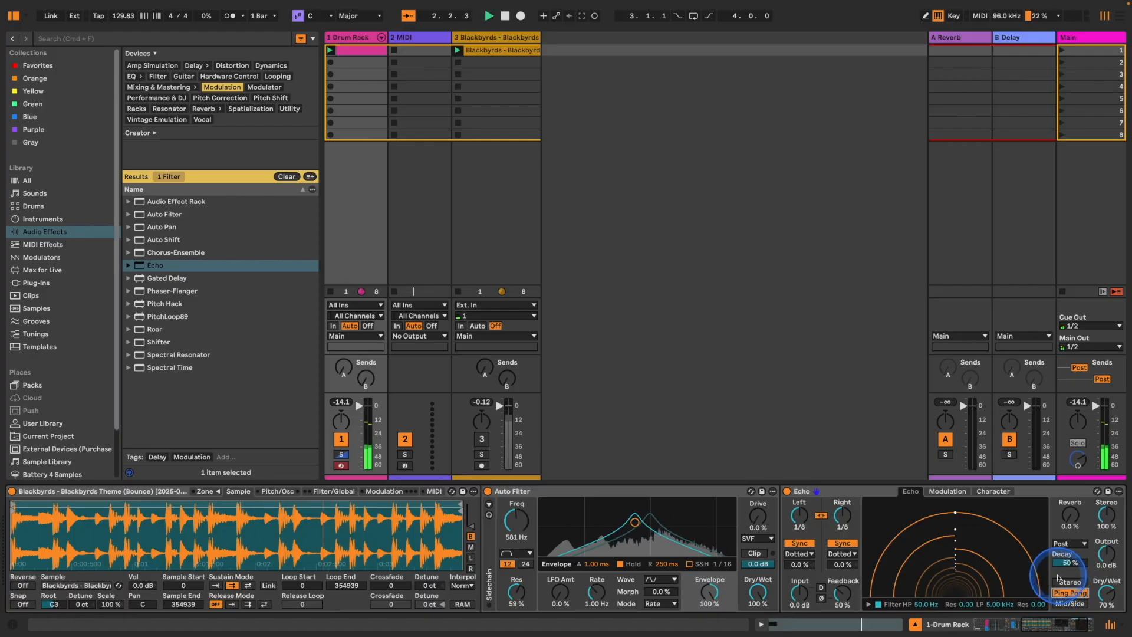
pyautogui.moveTo(524, 589); pyautogui.dragTo(524, 594)
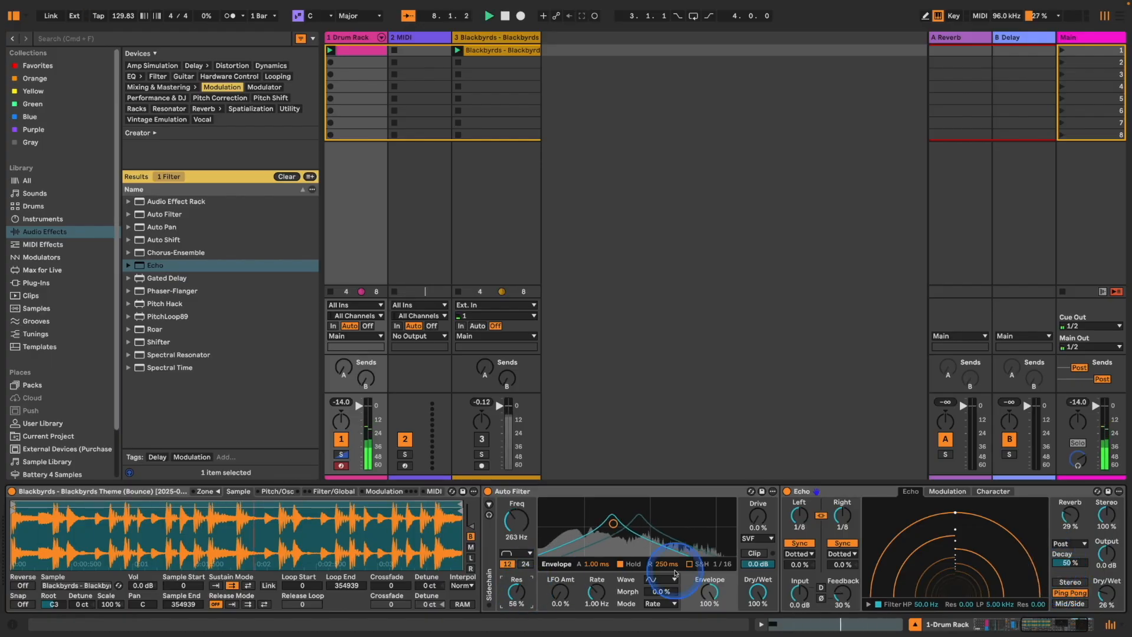
# Stop playback and unsolo the last Reverse chain in the Instrument Rack
pyautogui.click(1043, 626)
pyautogui.moveTo(1043, 626); pyautogui.dragTo(994, 627)
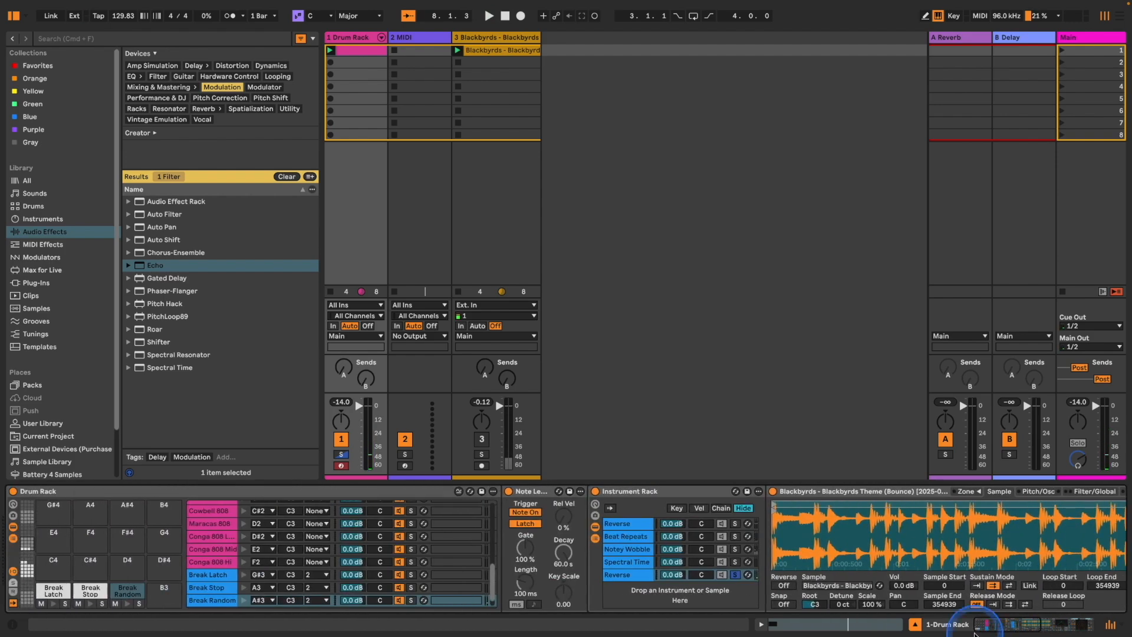
pyautogui.click(735, 574)
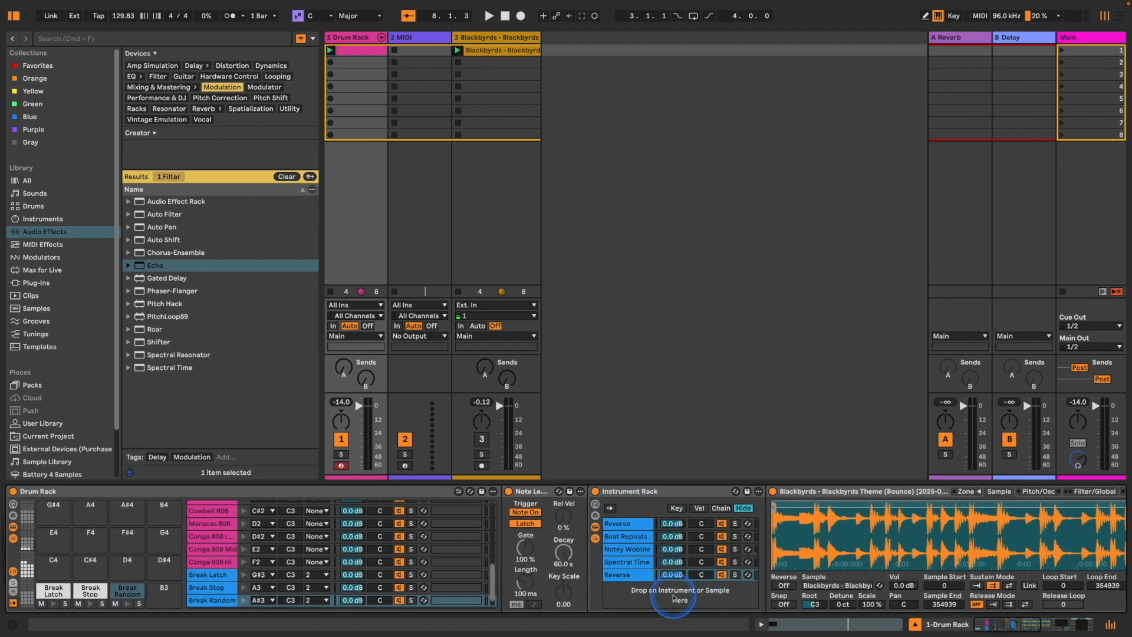
# Extend the chain select zones of all five break chains to 127 and distribute their ranges equally
pyautogui.click(721, 508)
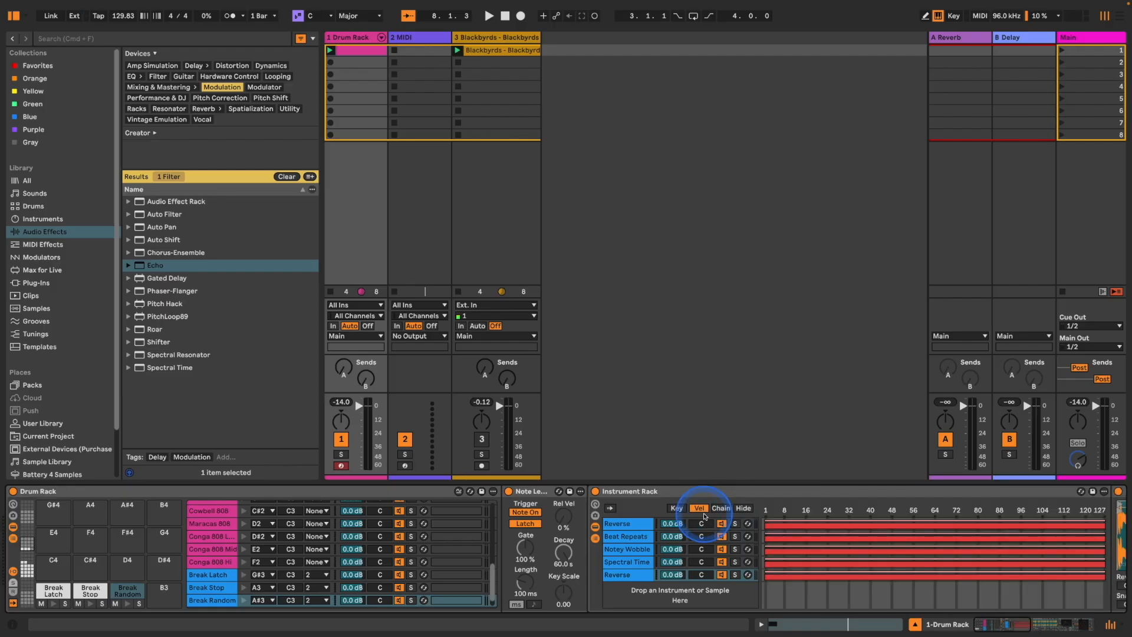
pyautogui.keyDown('shift'); pyautogui.click(631, 524); pyautogui.keyUp('shift')
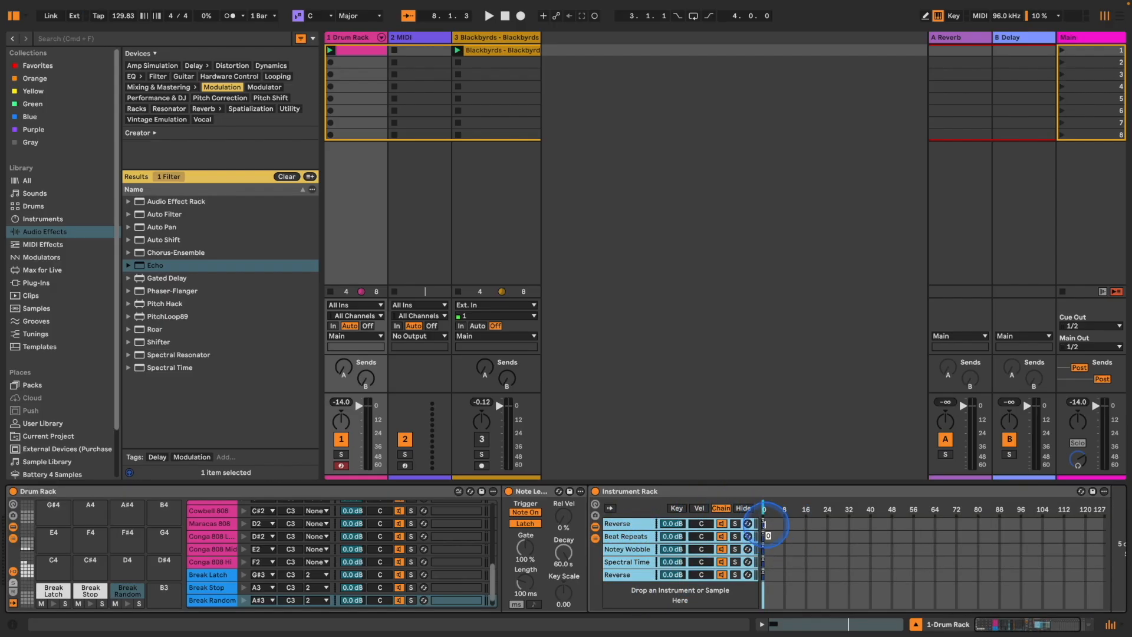
pyautogui.moveTo(763, 524); pyautogui.dragTo(1127, 525)
pyautogui.rightClick(893, 562)
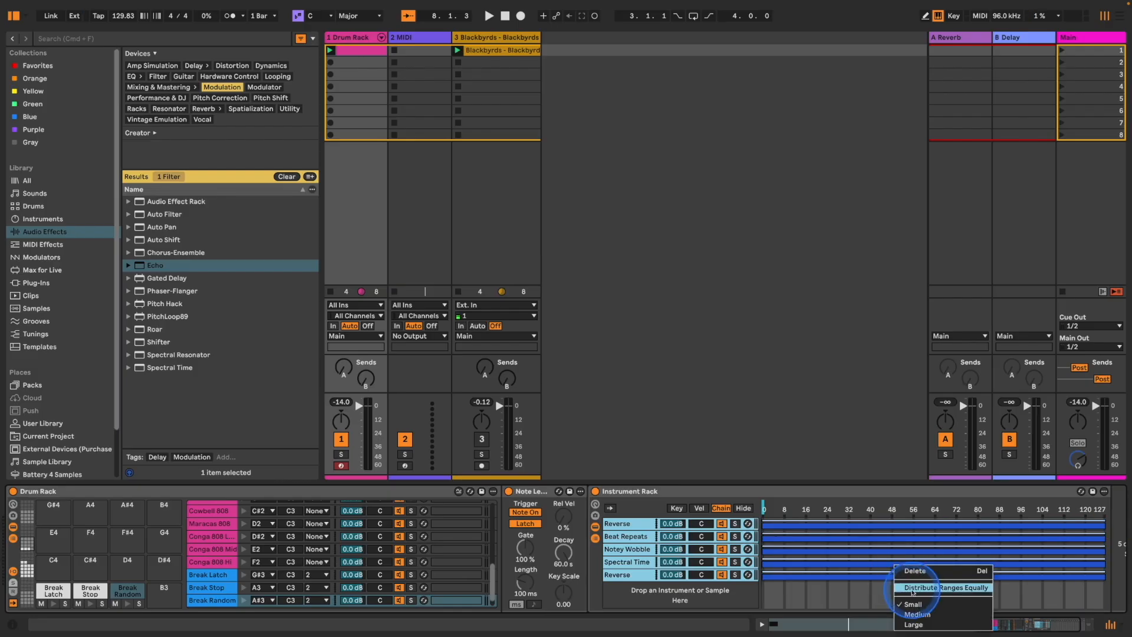
pyautogui.click(912, 588)
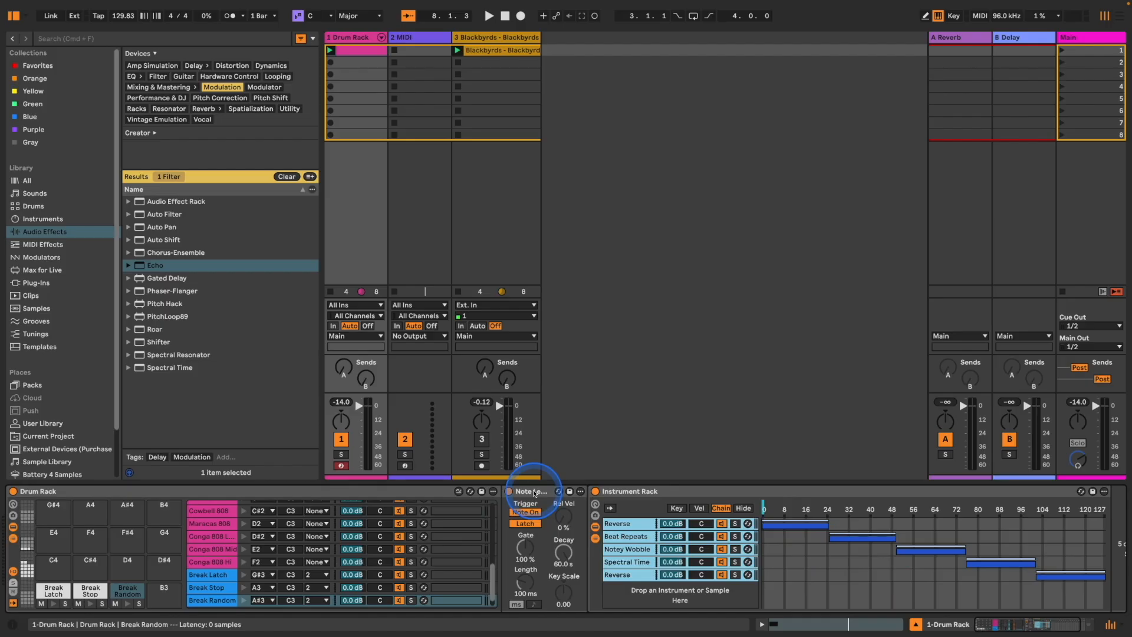
# Add an LFO modulator after the Instrument Rack in the Break Random chain
pyautogui.click(228, 93)
pyautogui.click(264, 87)
pyautogui.click(147, 266)
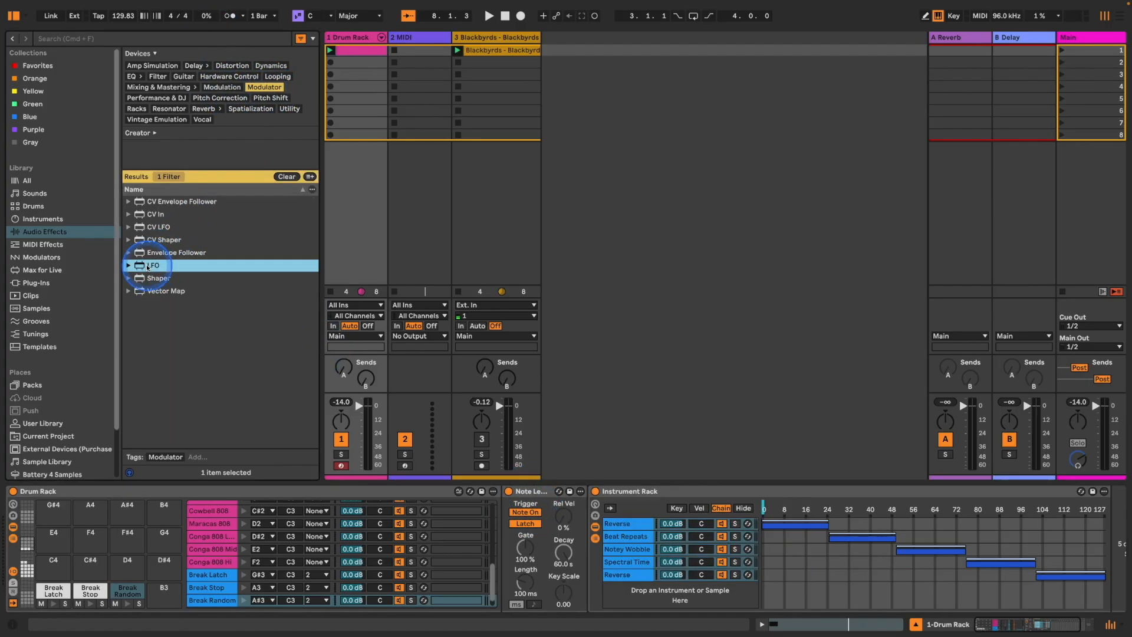
pyautogui.moveTo(469, 401); pyautogui.dragTo(507, 519)
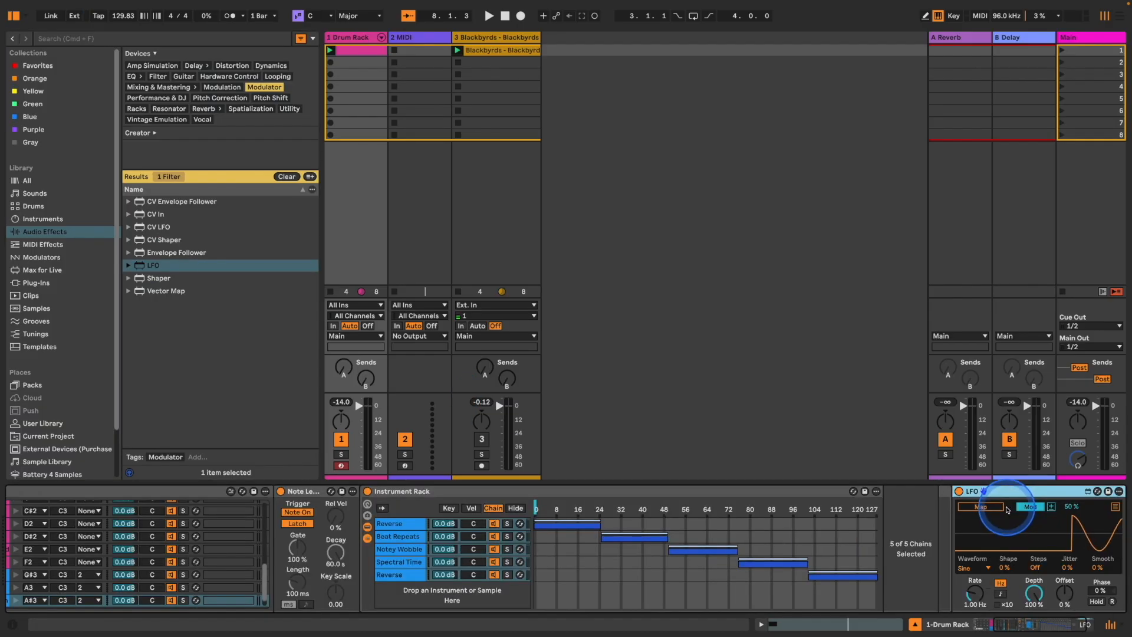
# Set the LFO waveform to Random with a tempo-synced rate of 1/4
pyautogui.click(975, 568)
pyautogui.click(969, 524)
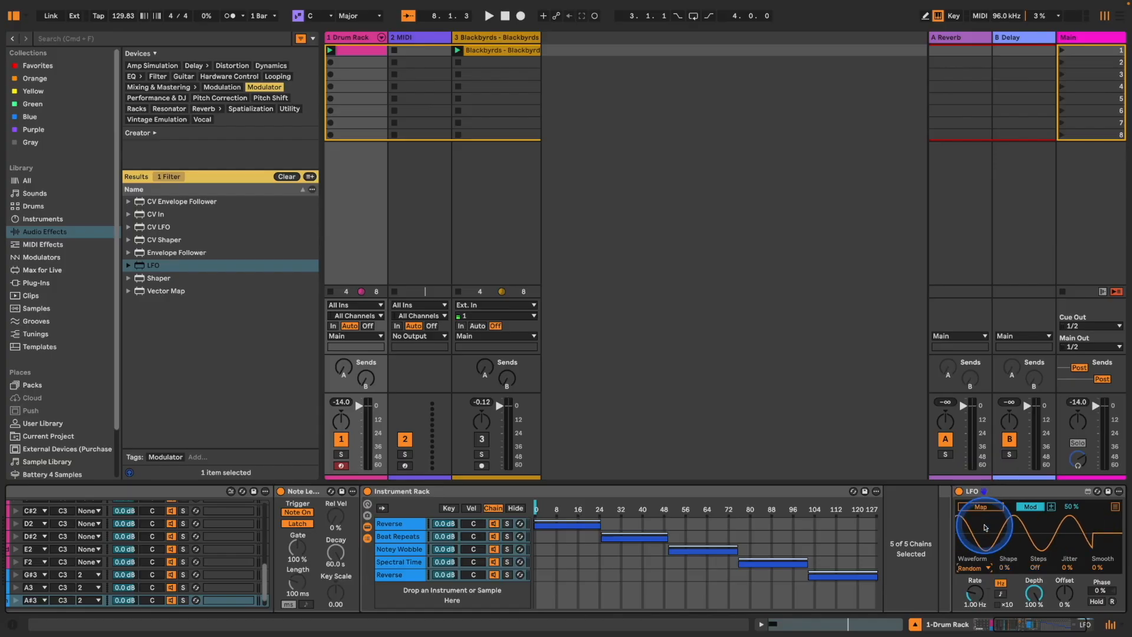
pyautogui.click(1000, 593)
pyautogui.click(976, 597)
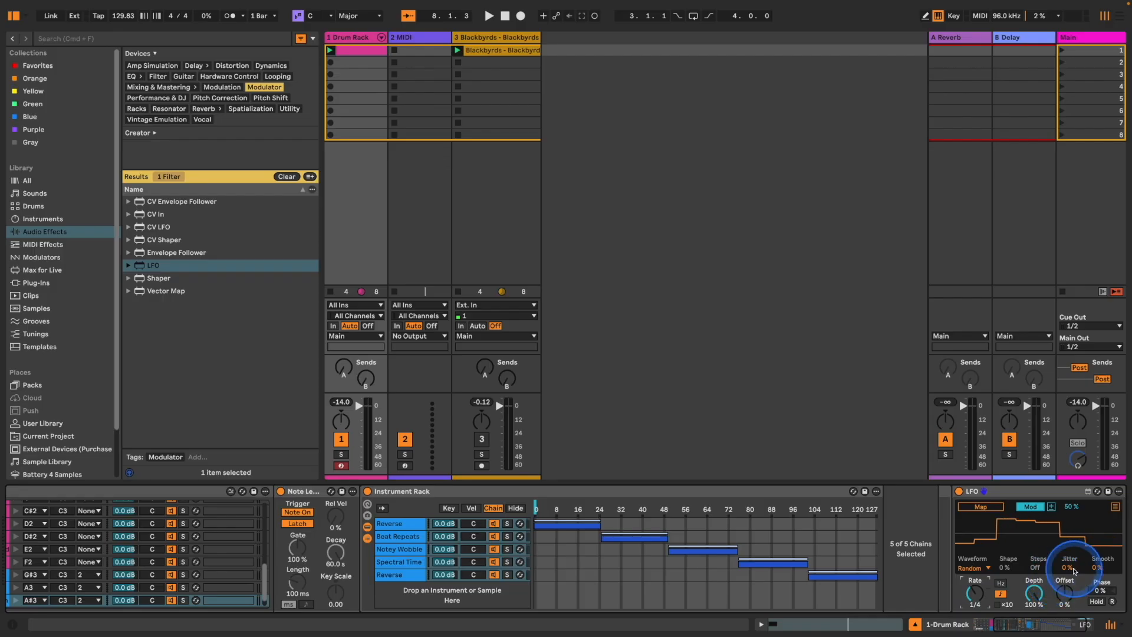
# Switch the LFO to Remote modulation and map it to the Instrument Rack's Chain Selector
pyautogui.click(1035, 508)
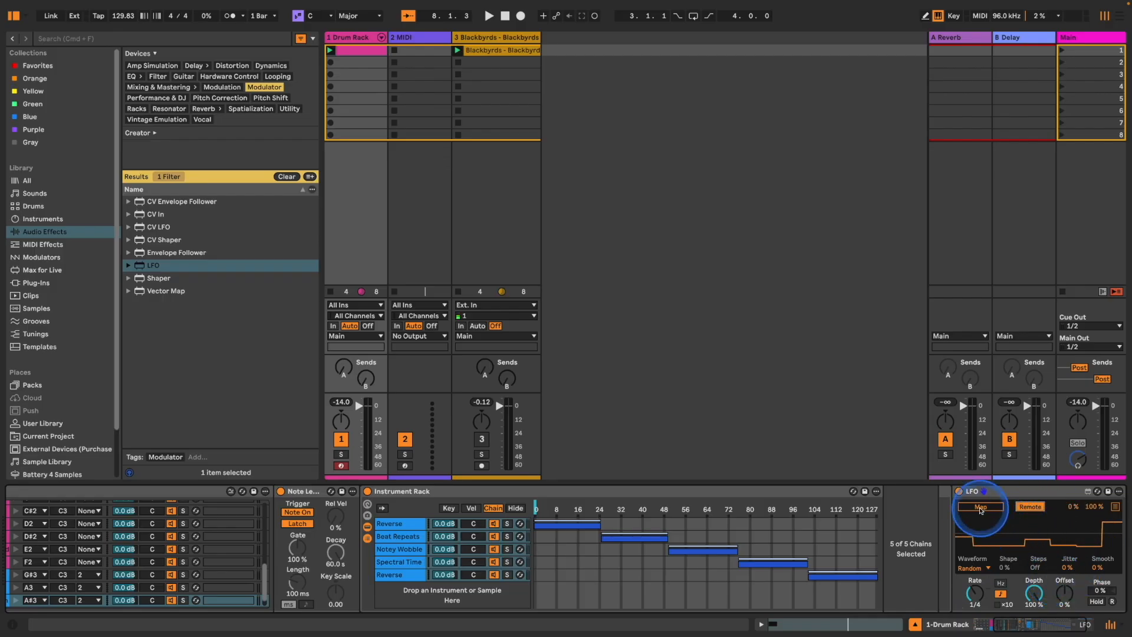
pyautogui.click(536, 509)
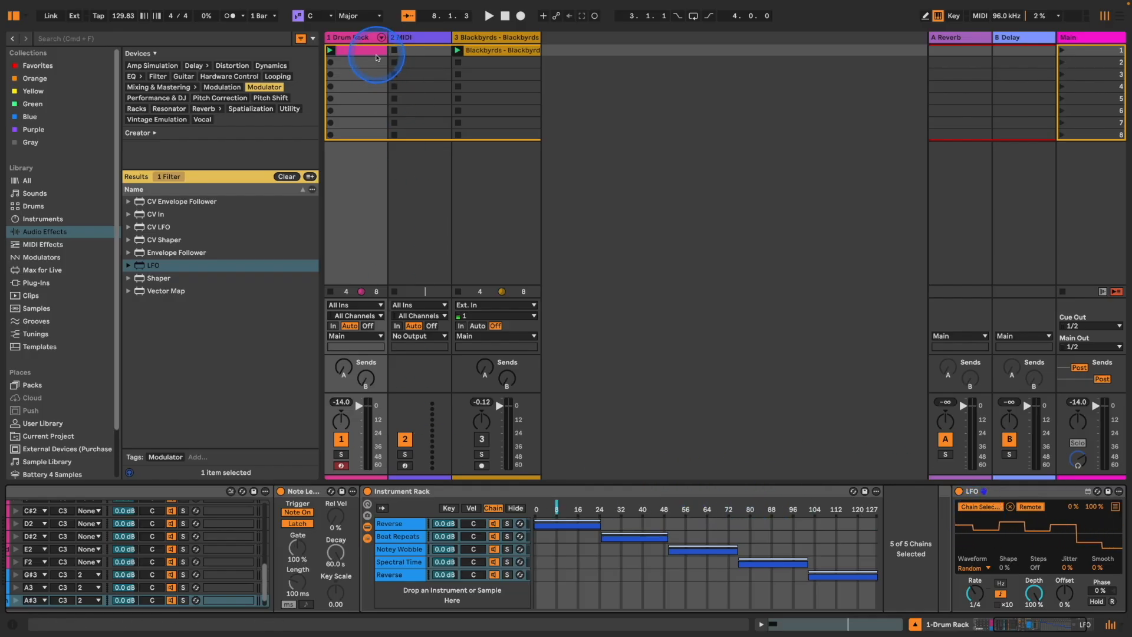
# Launch the Drum Rack clip and add a second Break Random note at beat 2.1
pyautogui.click(519, 574)
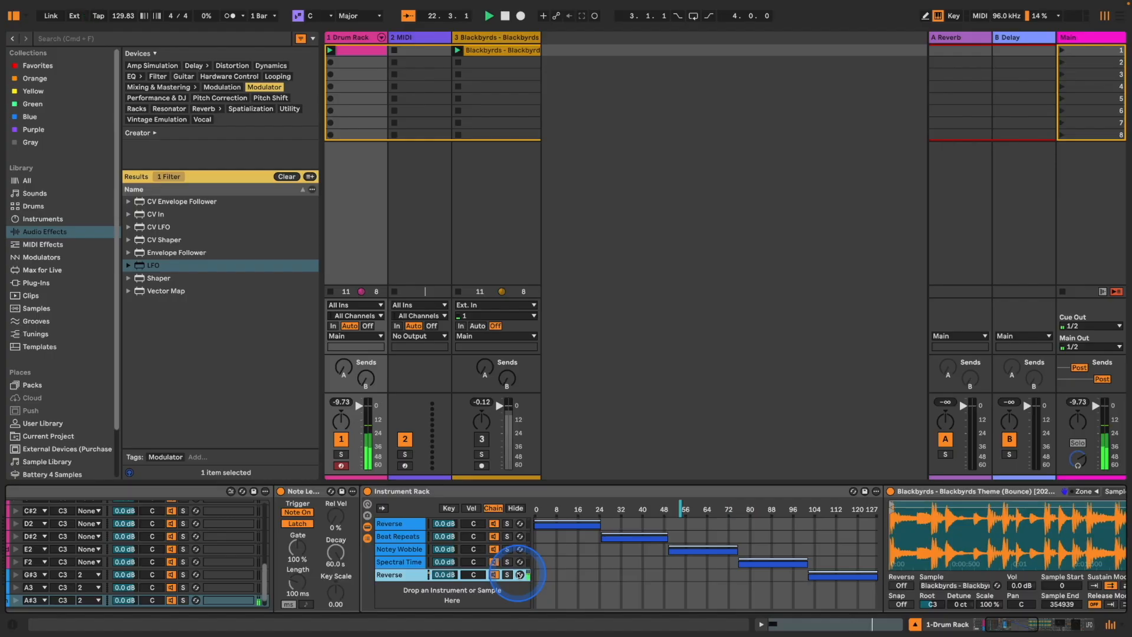
pyautogui.click(329, 51)
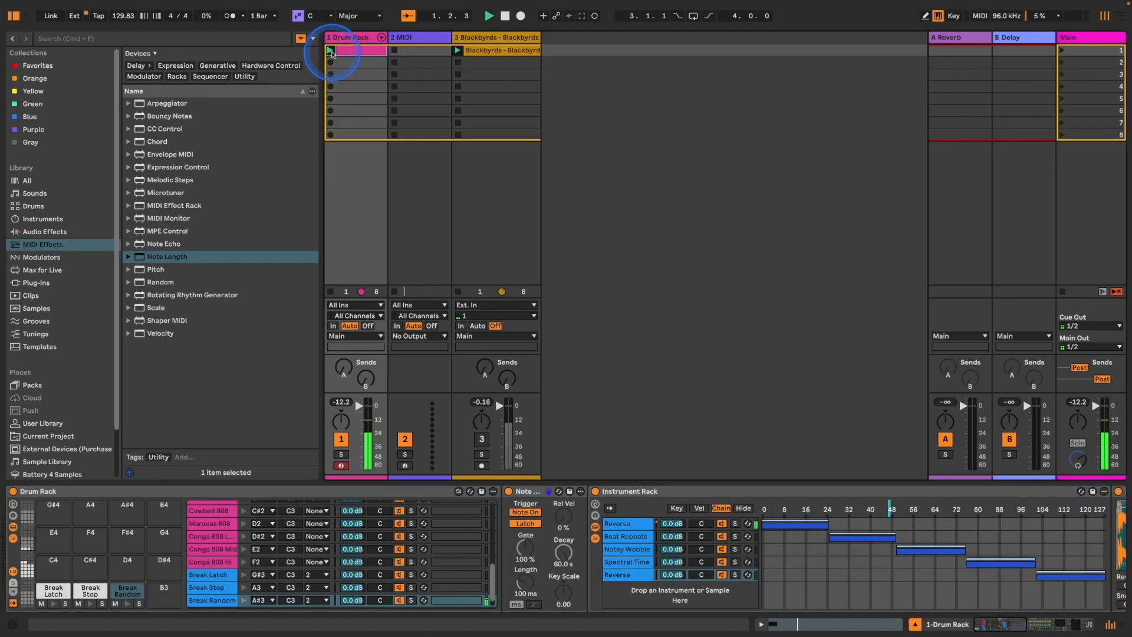
pyautogui.doubleClick(361, 53)
pyautogui.doubleClick(732, 335)
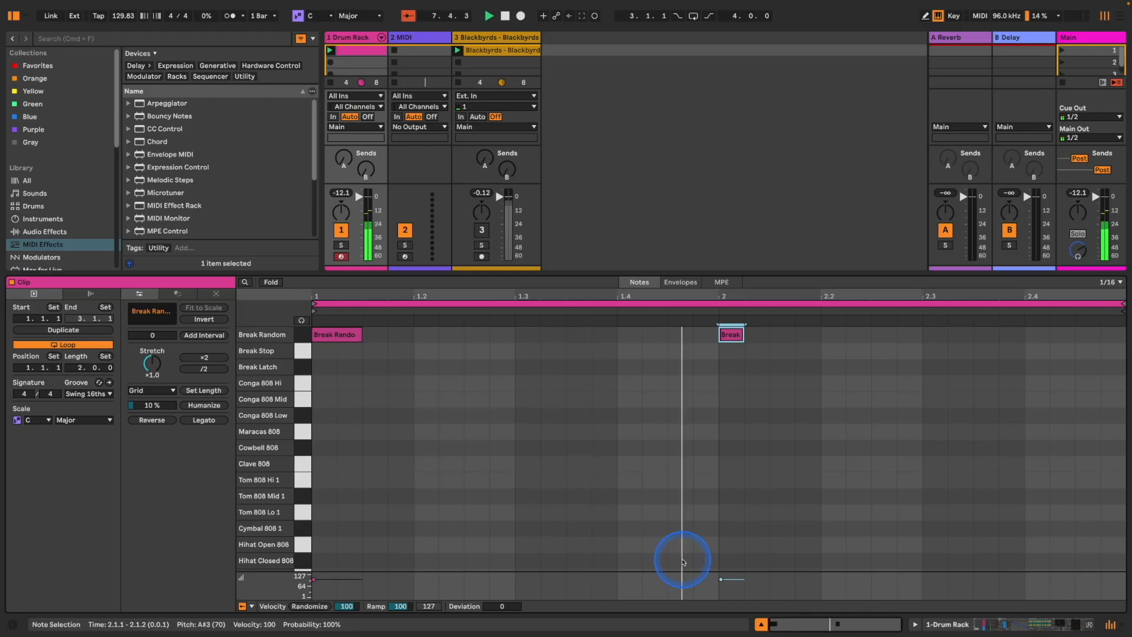
# Return to the Break Random pad's Instrument Rack and distribute the velocity zones of all five break chains equally
pyautogui.doubleClick(368, 36)
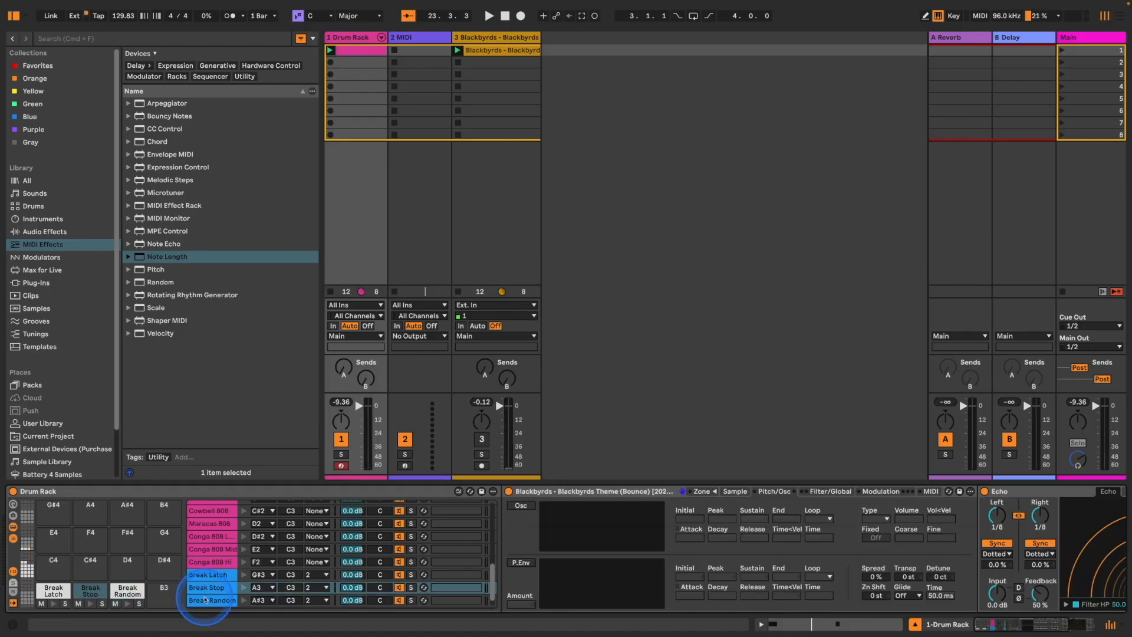
pyautogui.click(211, 574)
pyautogui.click(126, 591)
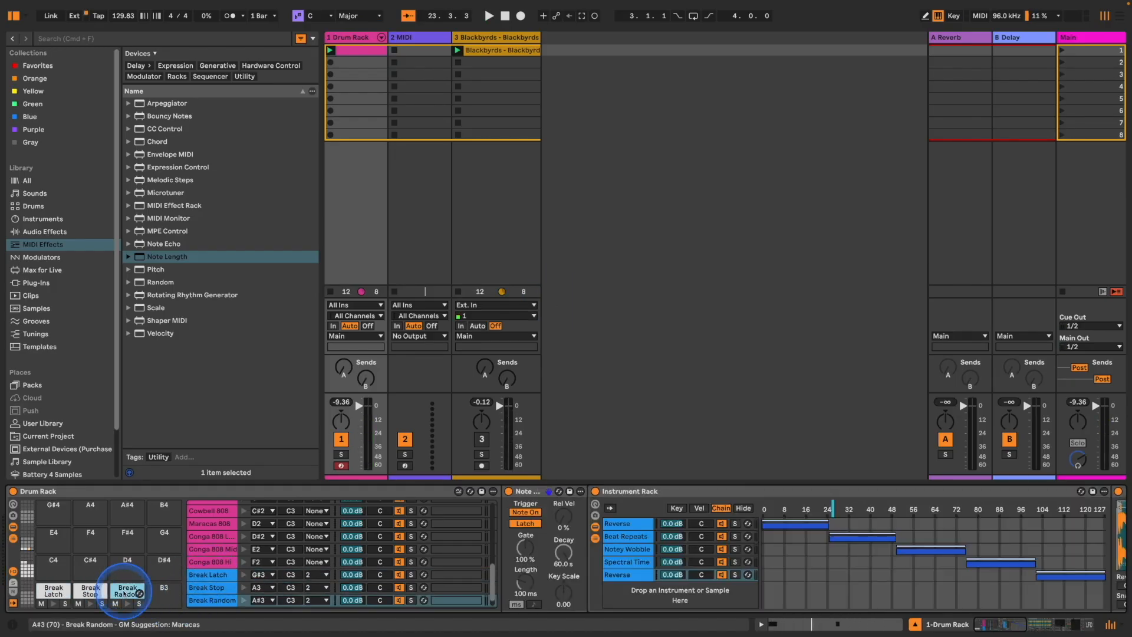
pyautogui.click(604, 522)
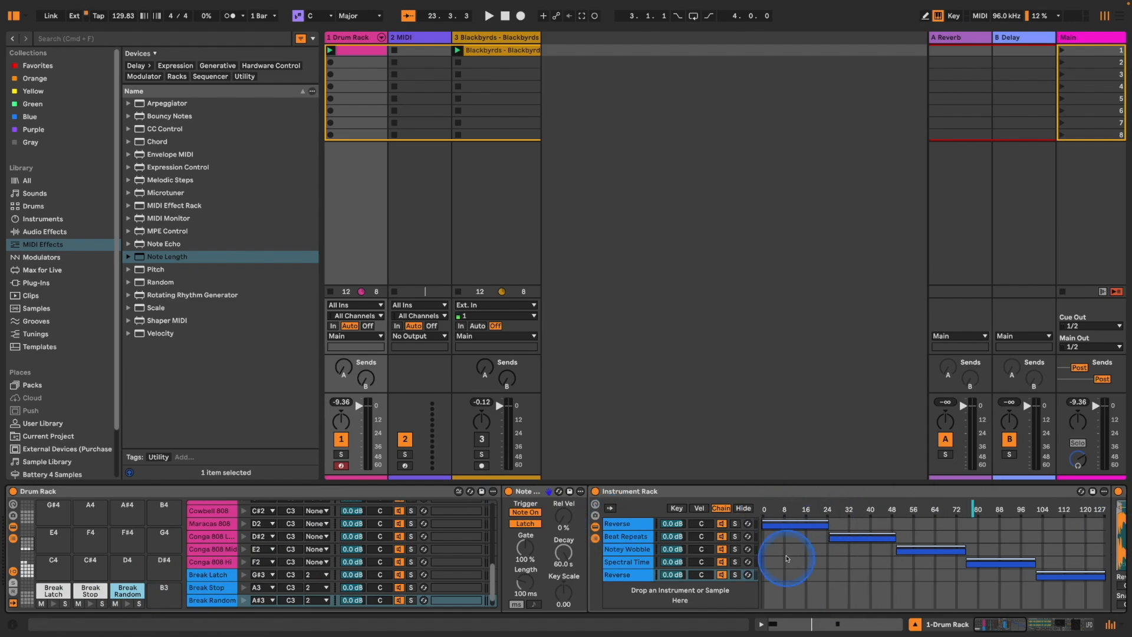
pyautogui.click(698, 507)
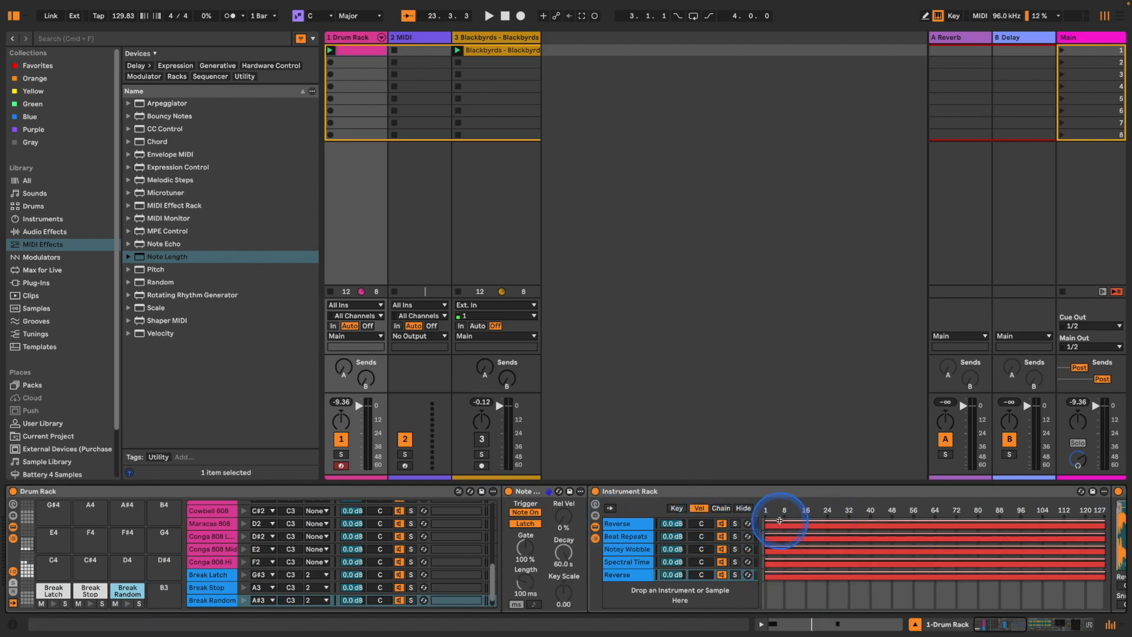
pyautogui.rightClick(779, 521)
pyautogui.click(815, 566)
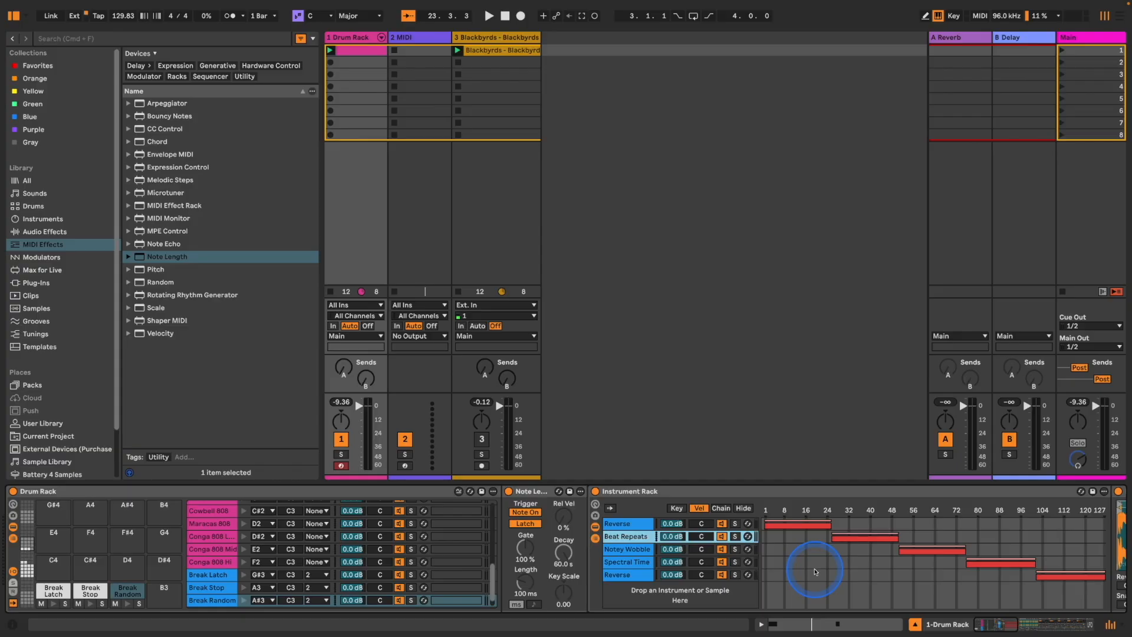
# Turn off the LFO and extend the chain select zones of all five break chains to the full 0–127 range
pyautogui.click(720, 508)
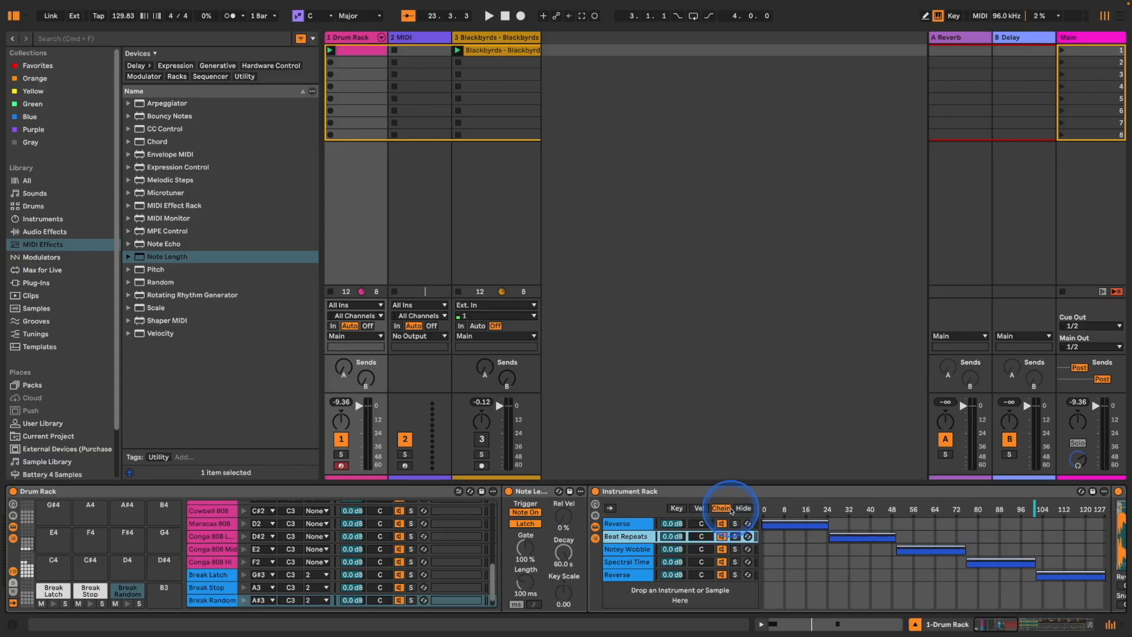
pyautogui.moveTo(1025, 628); pyautogui.dragTo(1091, 620)
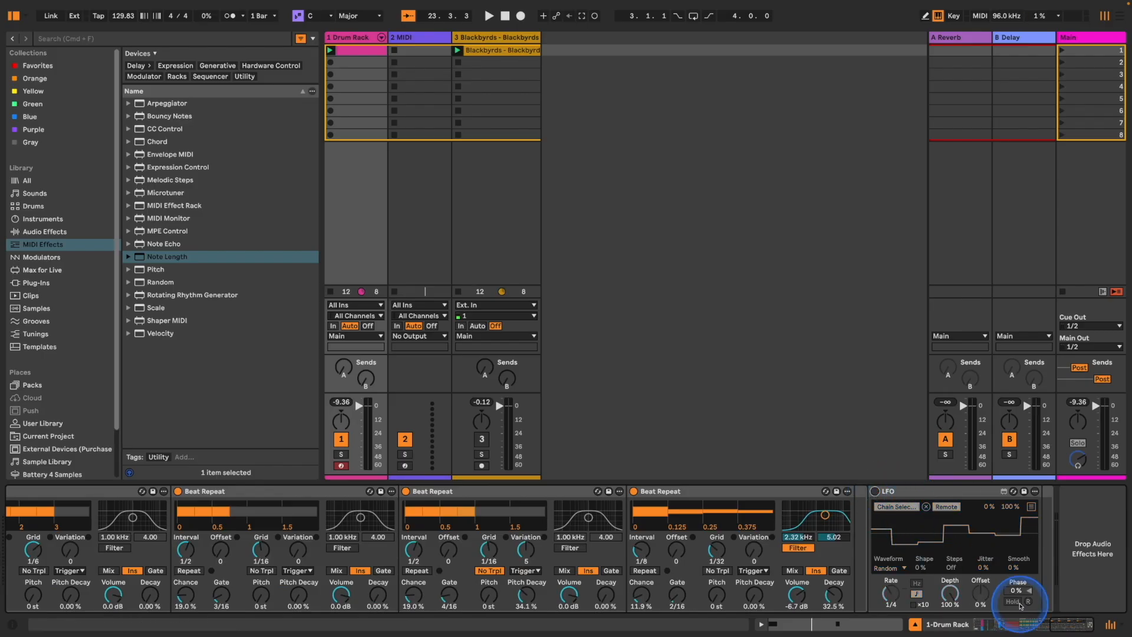
pyautogui.click(1023, 629)
pyautogui.moveTo(1023, 632); pyautogui.dragTo(998, 634)
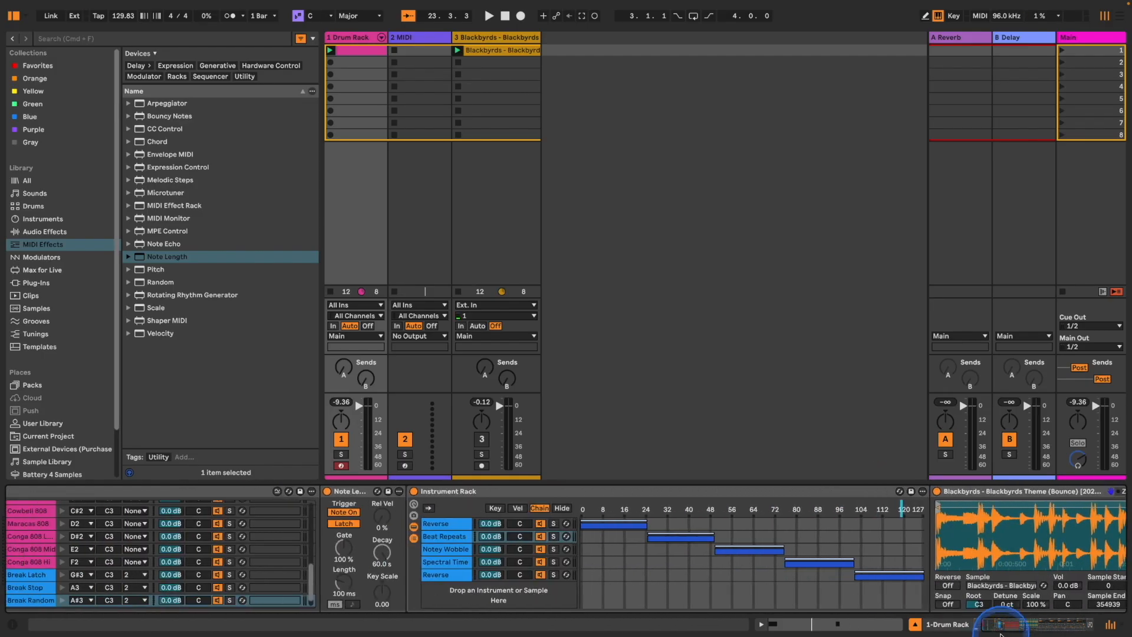
pyautogui.moveTo(854, 577); pyautogui.dragTo(517, 590)
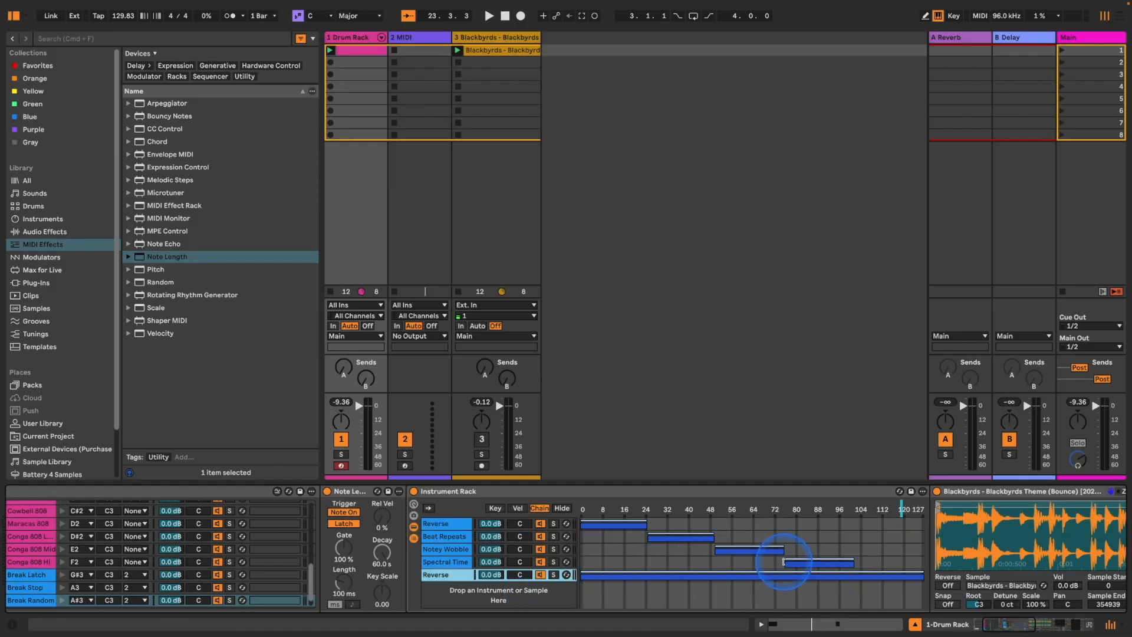
pyautogui.moveTo(783, 562); pyautogui.dragTo(521, 573)
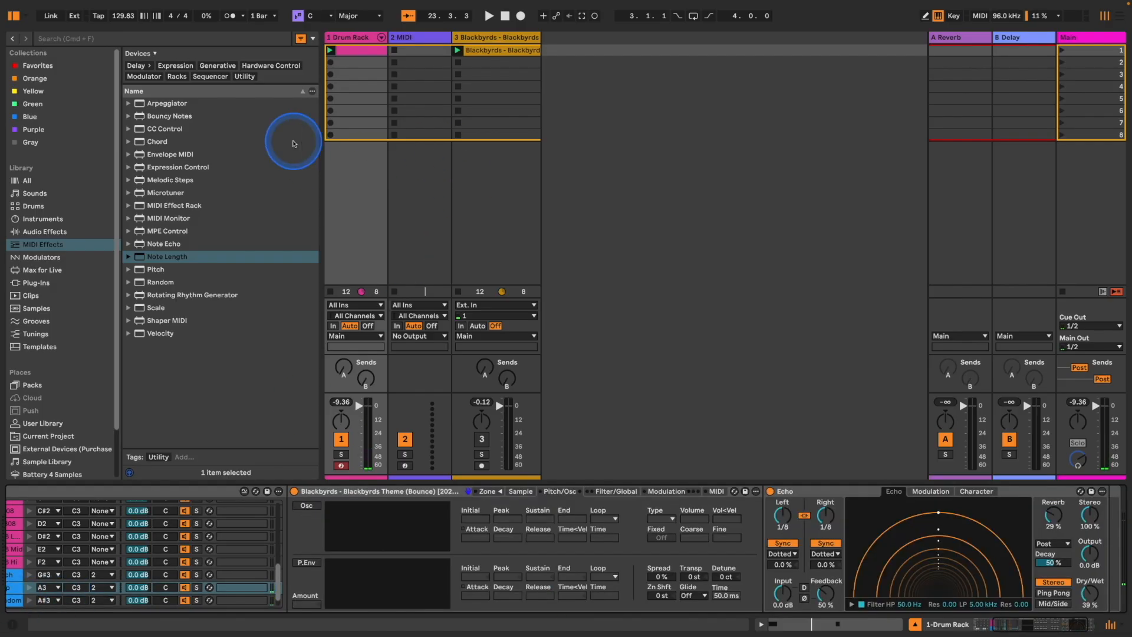
# Reopen the Break Random pad's Instrument Rack and review the velocity zones of its five chains
pyautogui.moveTo(983, 628); pyautogui.dragTo(967, 629)
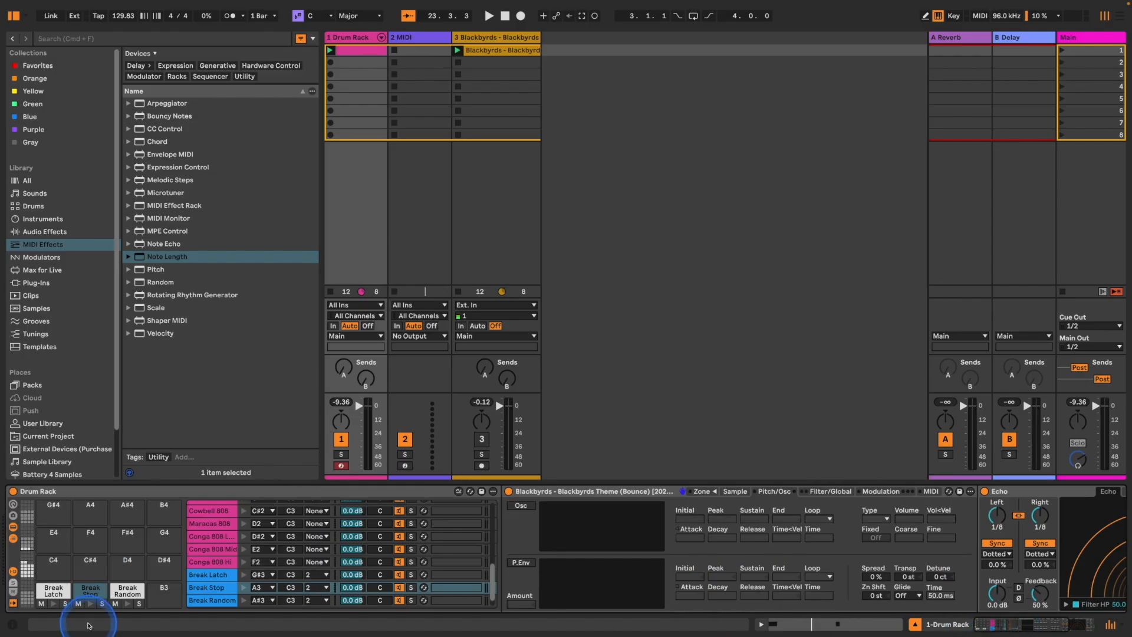
pyautogui.click(236, 602)
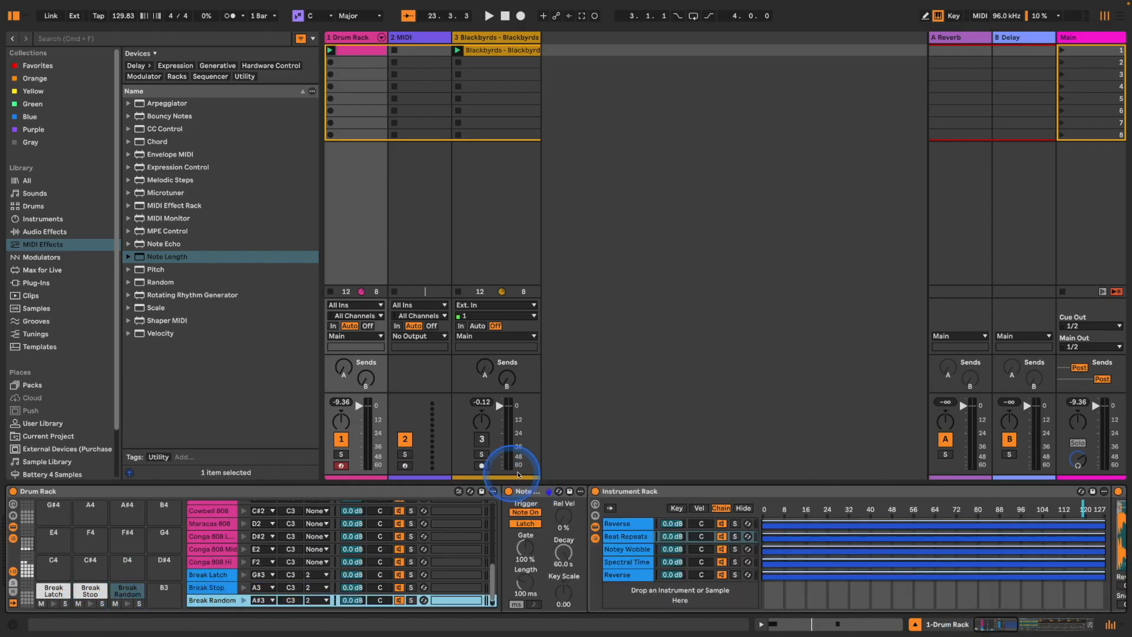
pyautogui.click(705, 509)
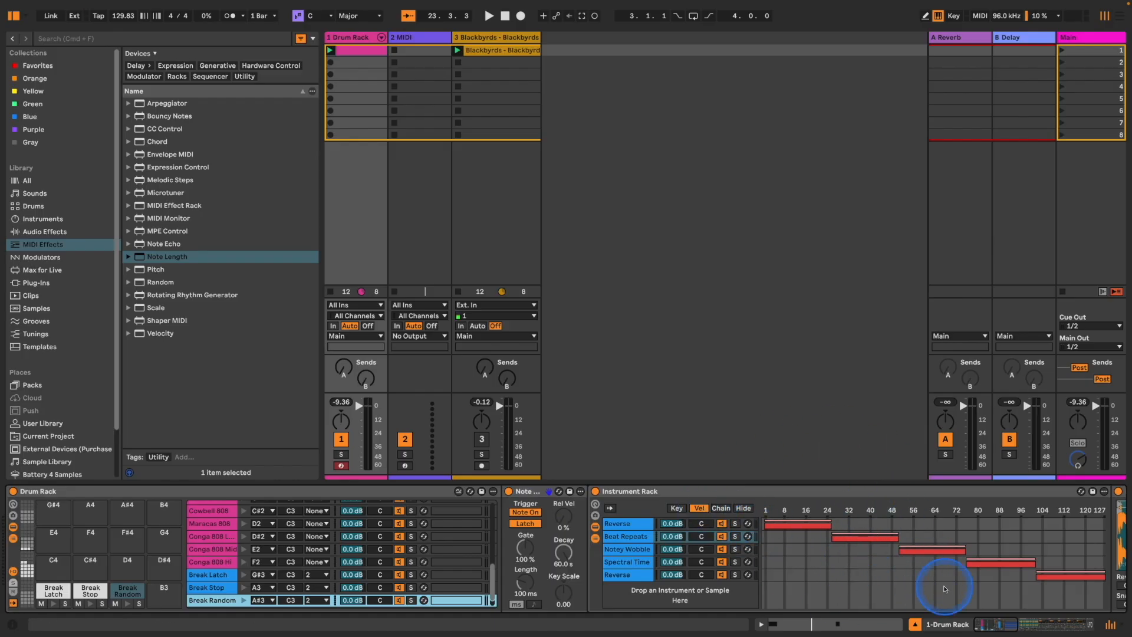
pyautogui.click(1004, 623)
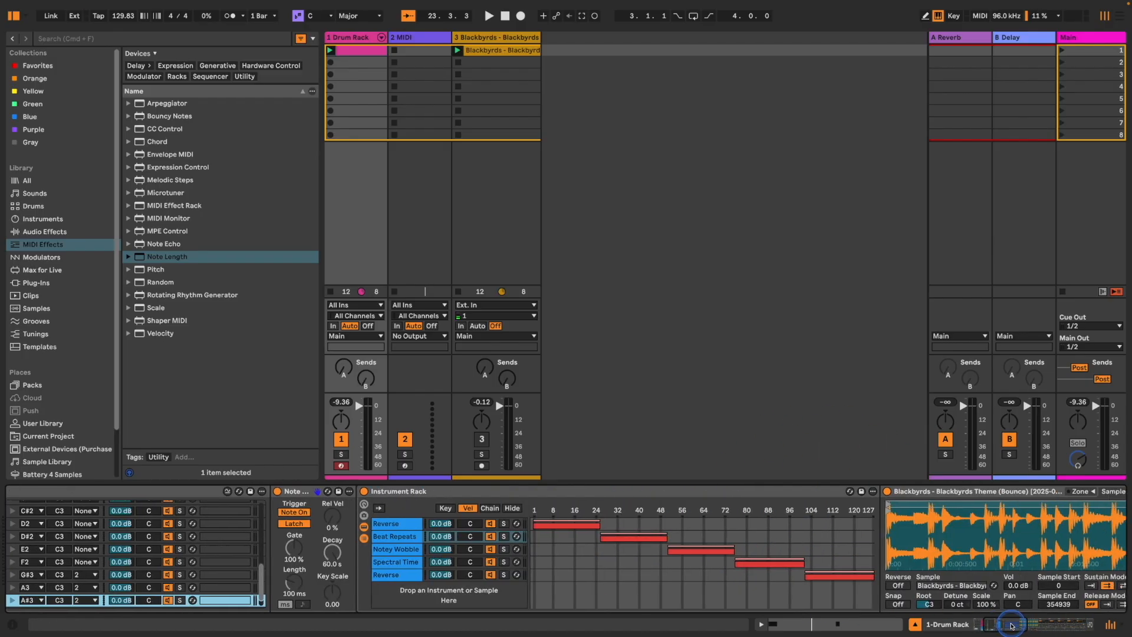
# Open the Drum Rack clip in an enlarged note editor and turn on note preview
pyautogui.click(358, 51)
pyautogui.click(727, 340)
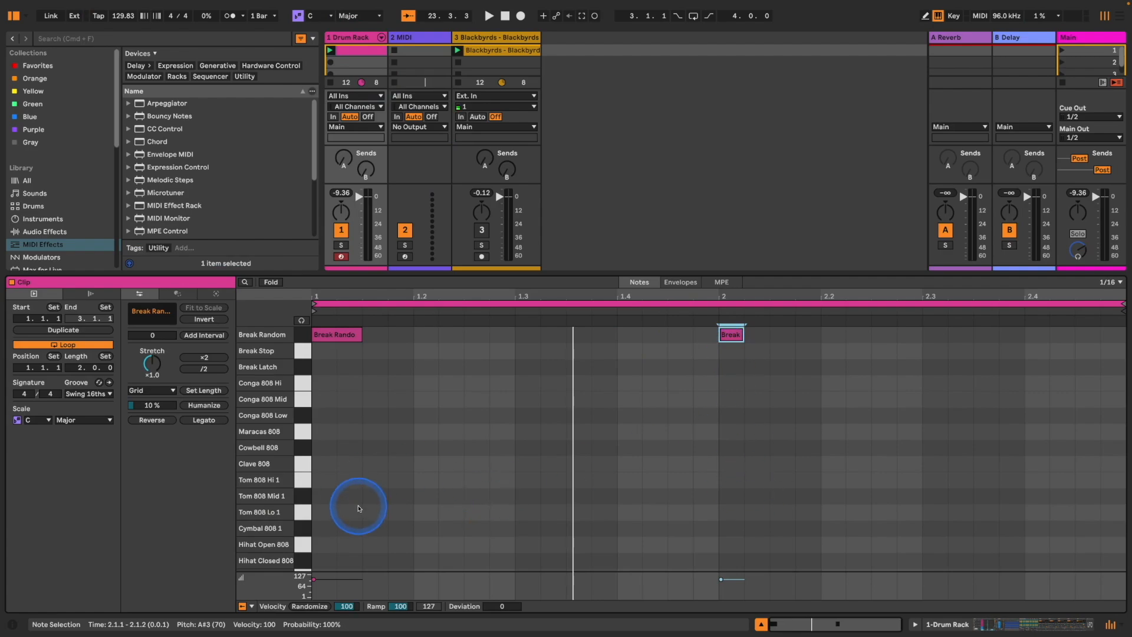
pyautogui.moveTo(393, 274); pyautogui.dragTo(395, 175)
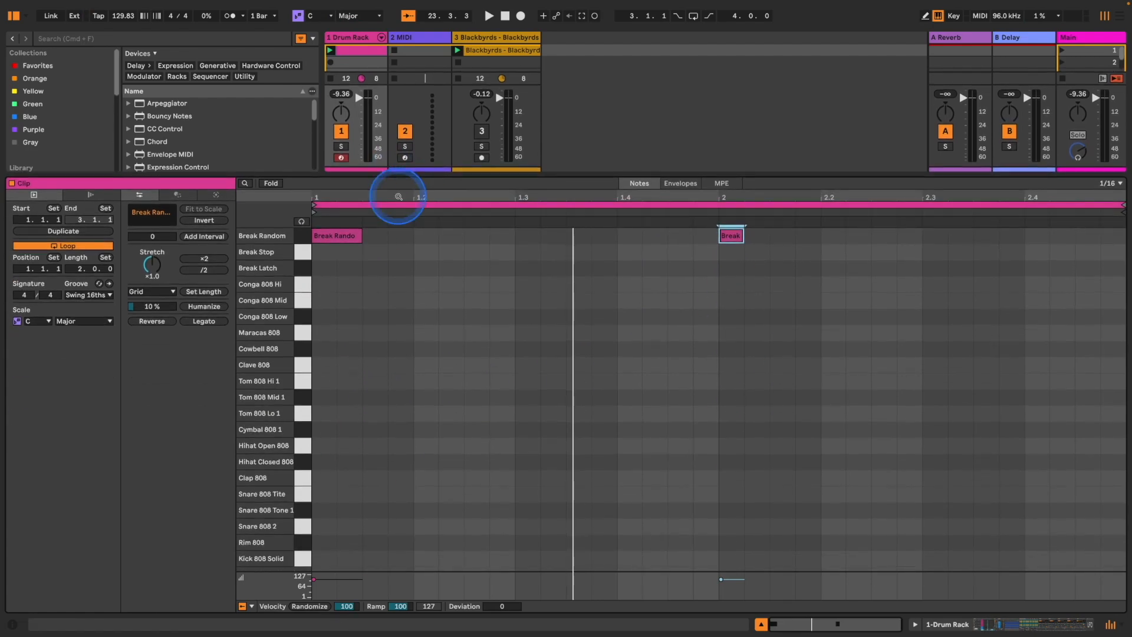
pyautogui.click(301, 223)
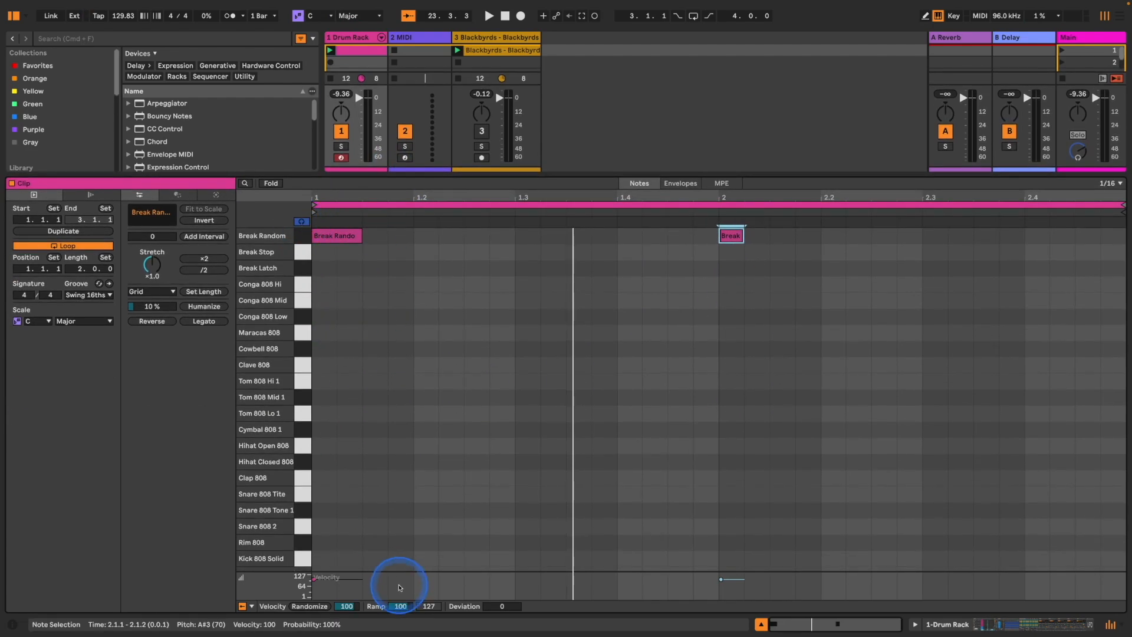
# Set the velocity of the first Break Random note to 37 and of the second to 127
pyautogui.moveTo(352, 578); pyautogui.dragTo(350, 579)
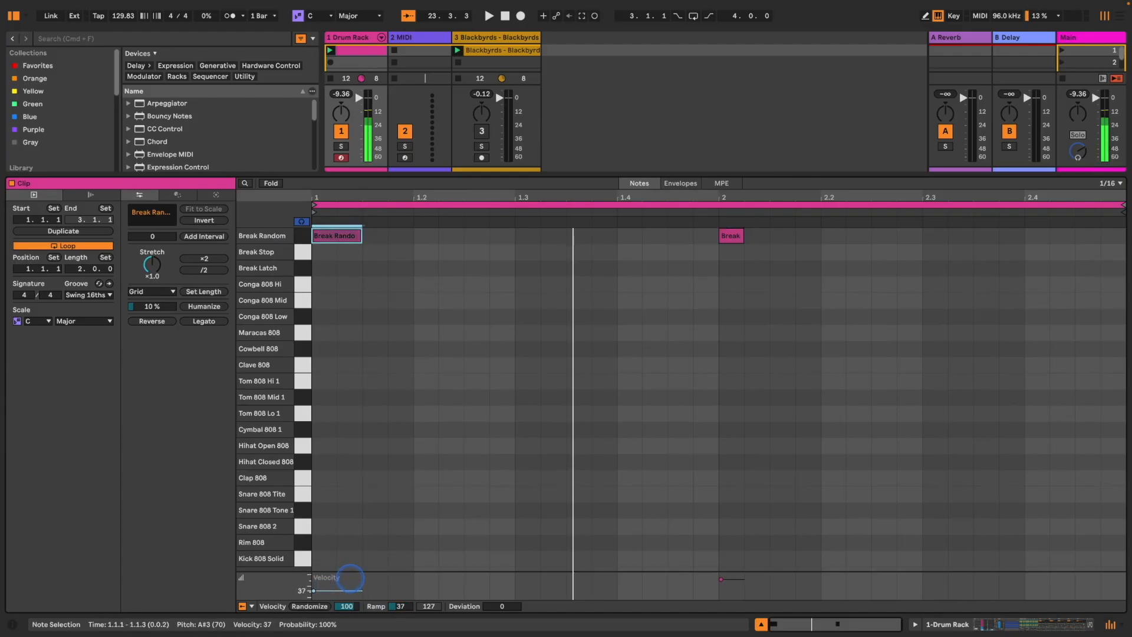
pyautogui.moveTo(350, 578); pyautogui.dragTo(351, 590)
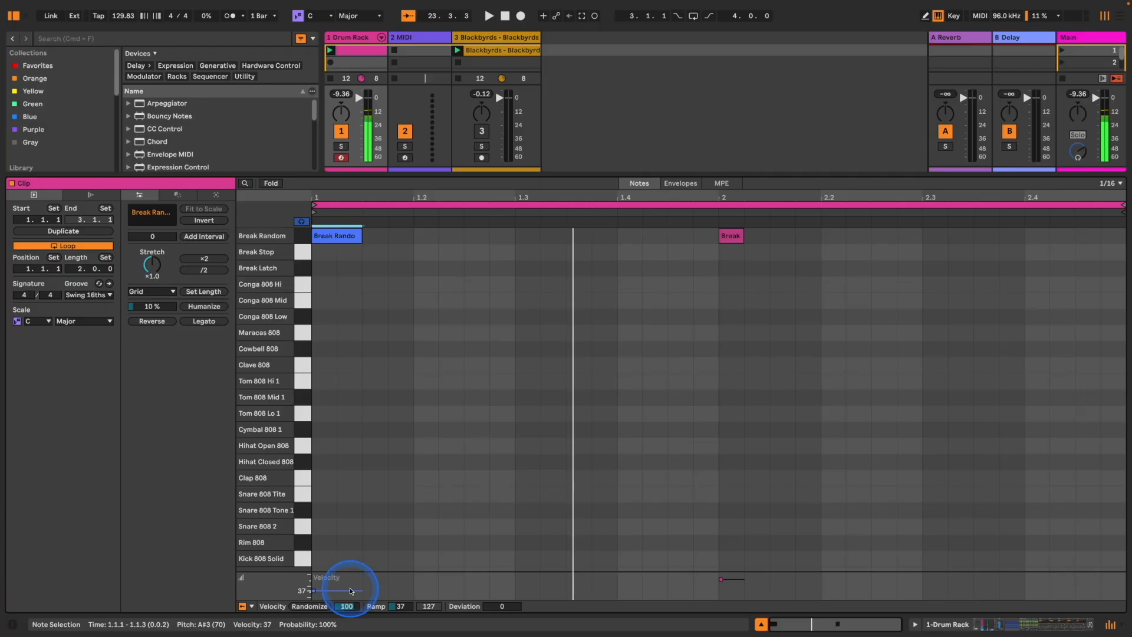
pyautogui.click(1036, 575)
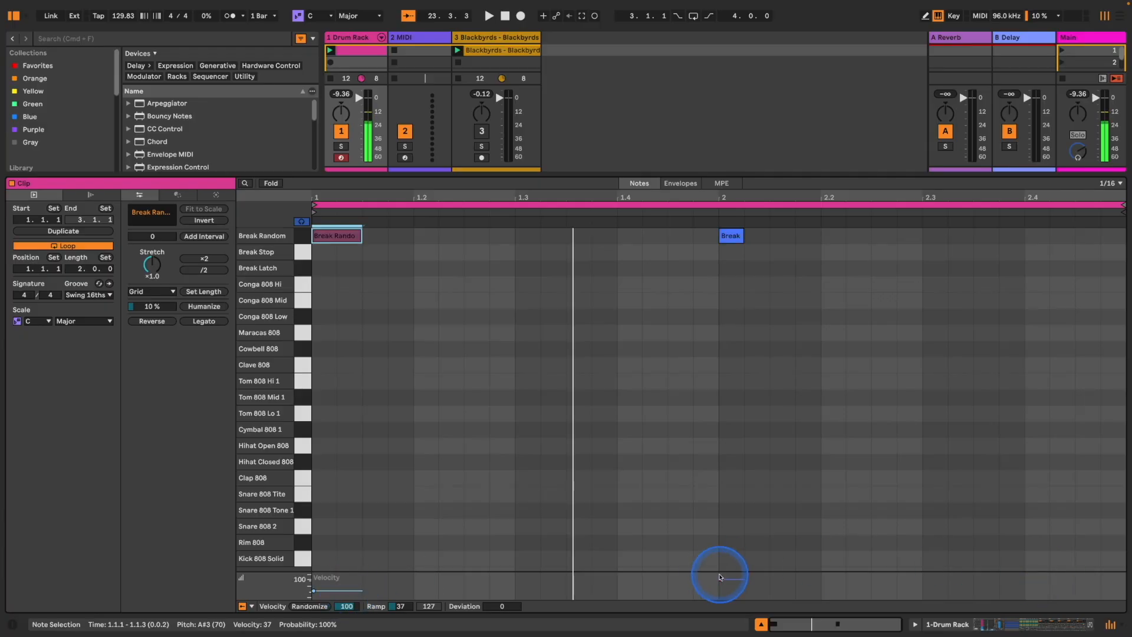
pyautogui.click(720, 577)
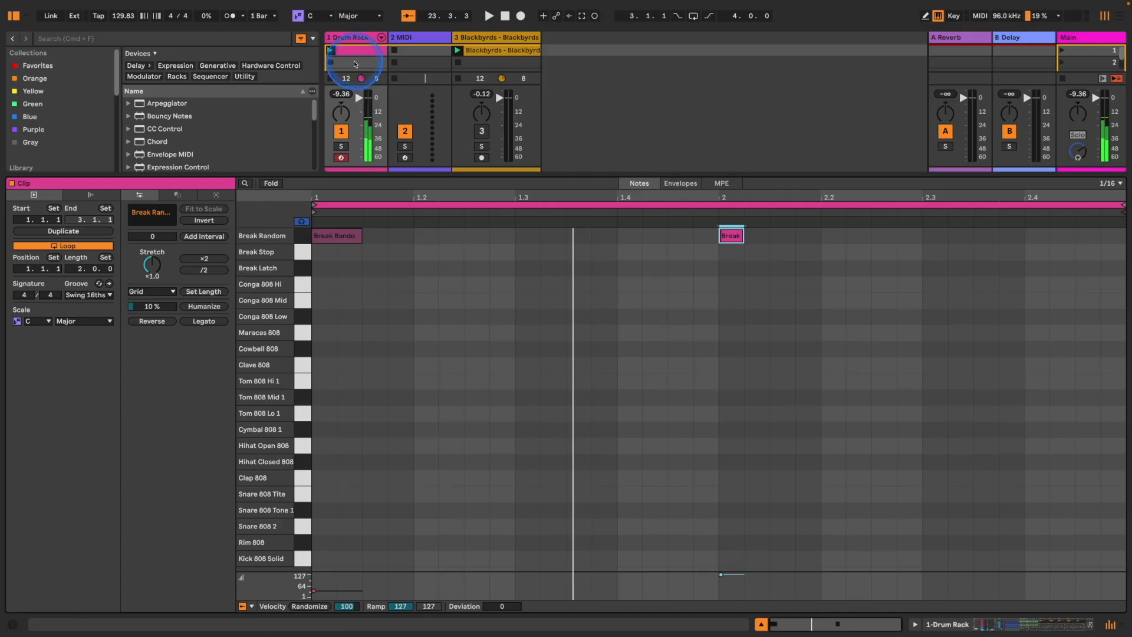
# Add a Break Stop note at 2.4 in the Drum Rack clip and play the pattern back
pyautogui.click(354, 62)
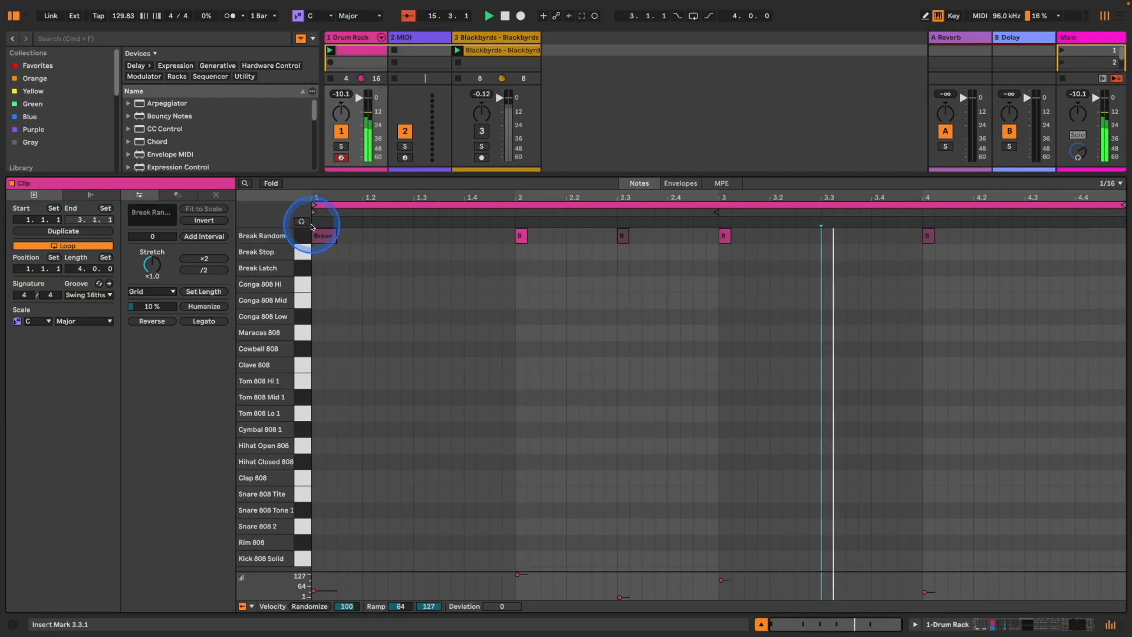
pyautogui.click(622, 235)
pyautogui.click(673, 264)
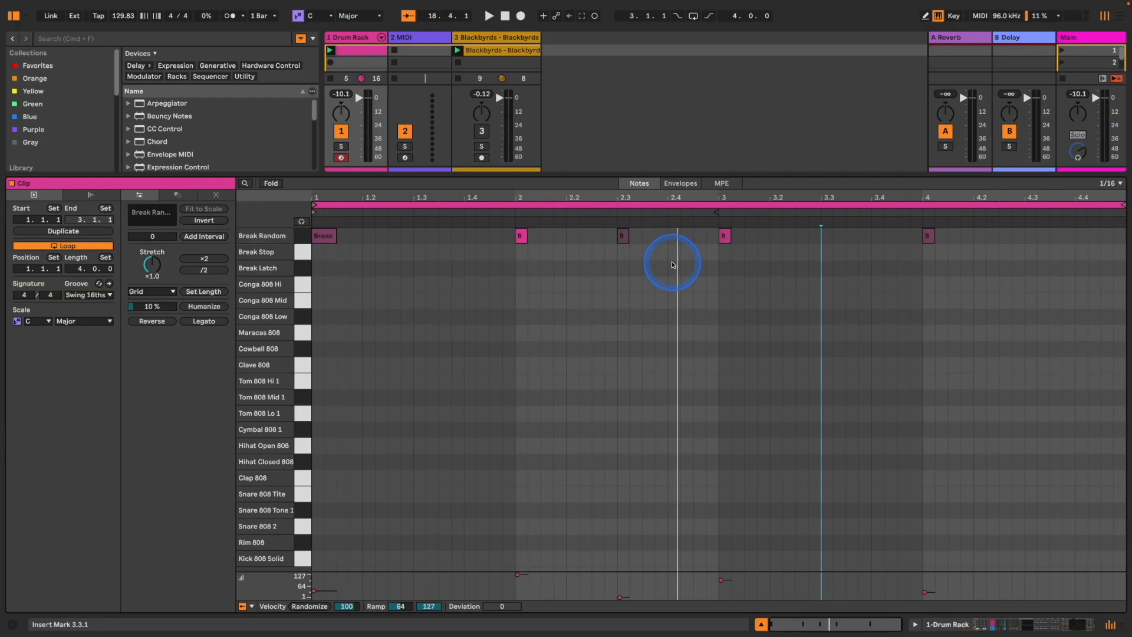
pyautogui.doubleClick(670, 255)
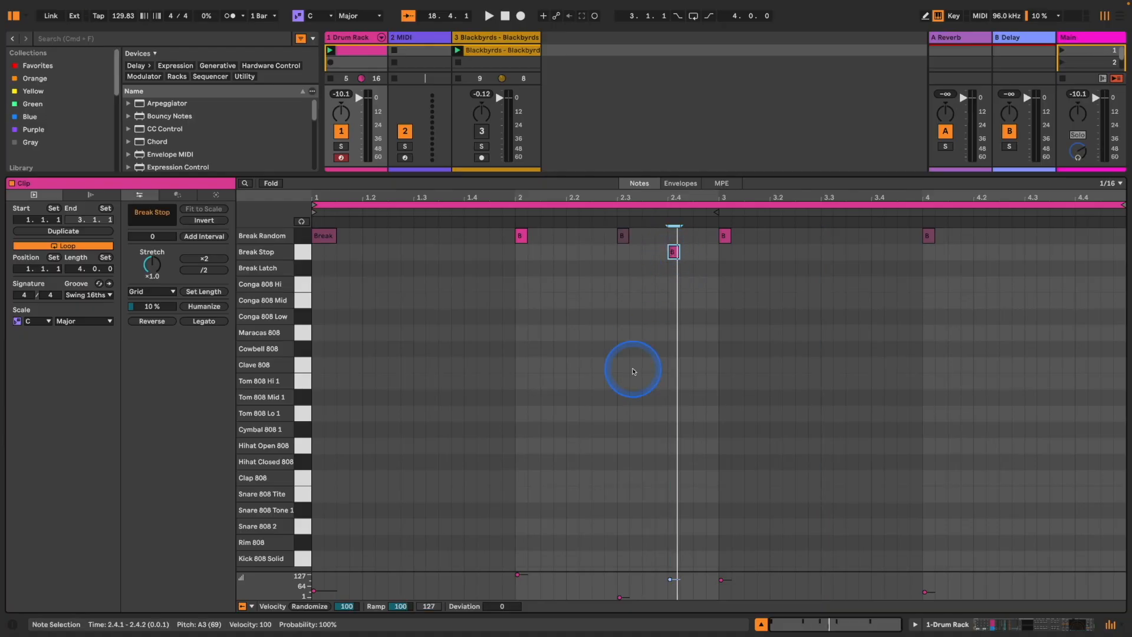
pyautogui.press('space')
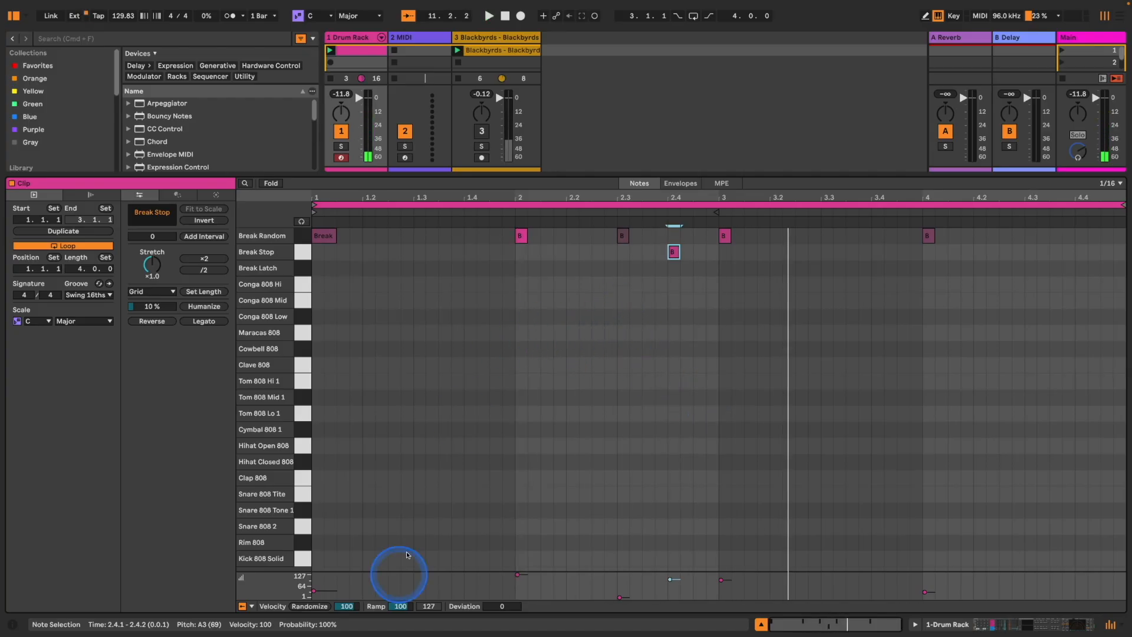
# Set the grid to 1/8, add Kick 808 Solid on 1.1 and 1.3.3 and Snare 808 2 on 1.2 and 1.4, and repeat across all four bars
pyautogui.rightClick(336, 519)
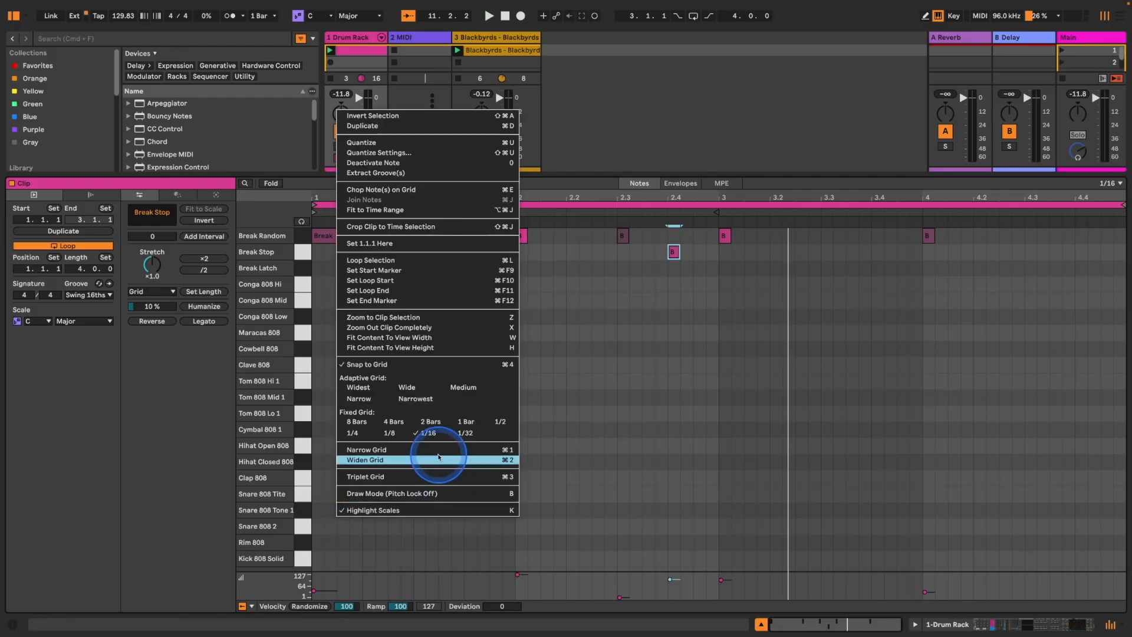
pyautogui.click(388, 465)
pyautogui.press('super+v')
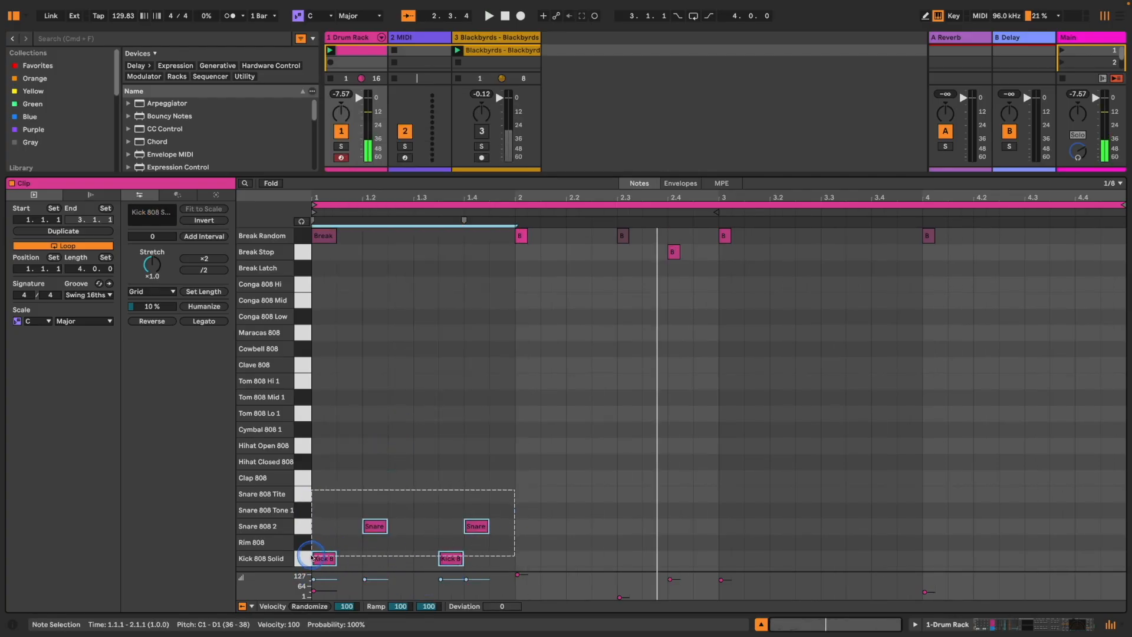
pyautogui.press('super+d')
pyautogui.press('super+d')
pyautogui.press('super+d')
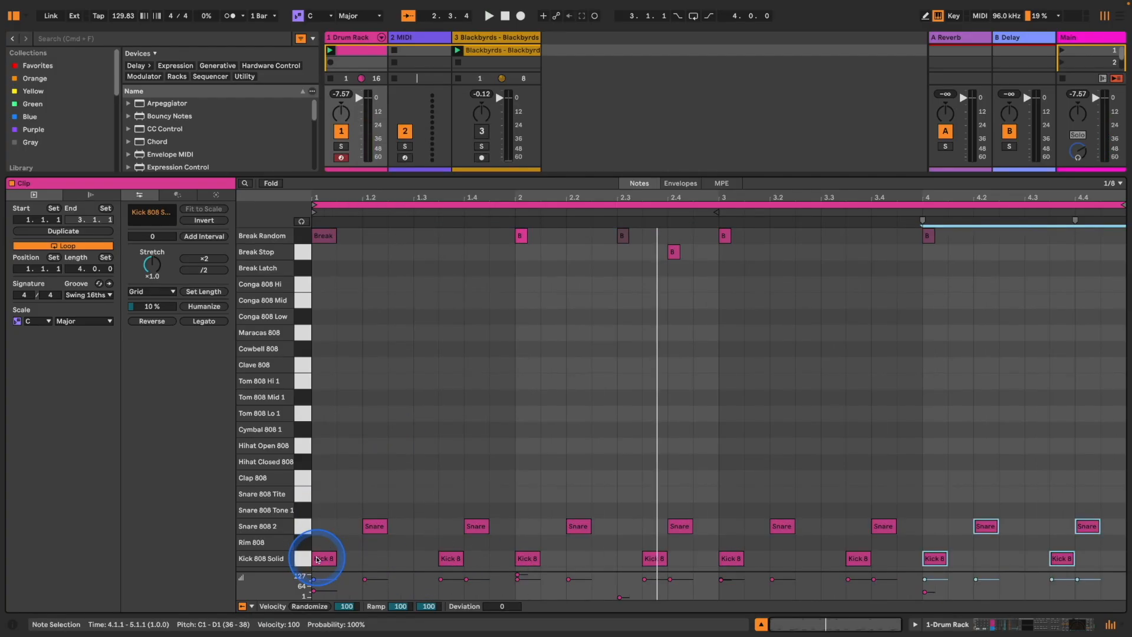
# Draw continuous 1/8 notes across all four bars on the Hihat Closed 808 and Hihat Open 808 rows
pyautogui.press('b')
pyautogui.moveTo(329, 460); pyautogui.dragTo(1125, 439)
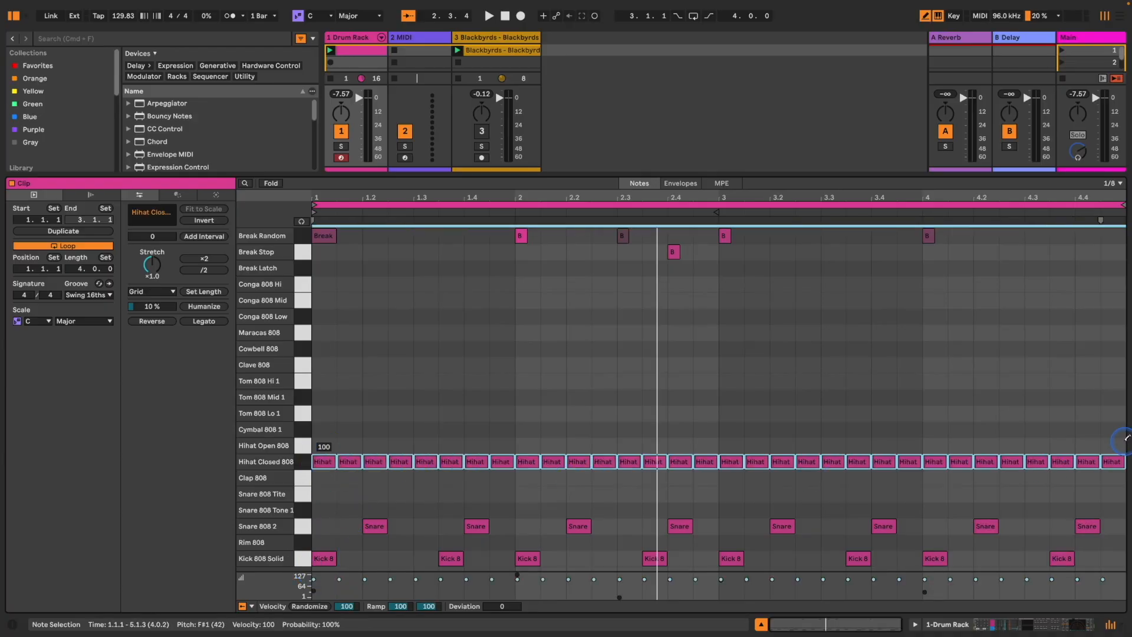
pyautogui.moveTo(324, 446); pyautogui.dragTo(1111, 446)
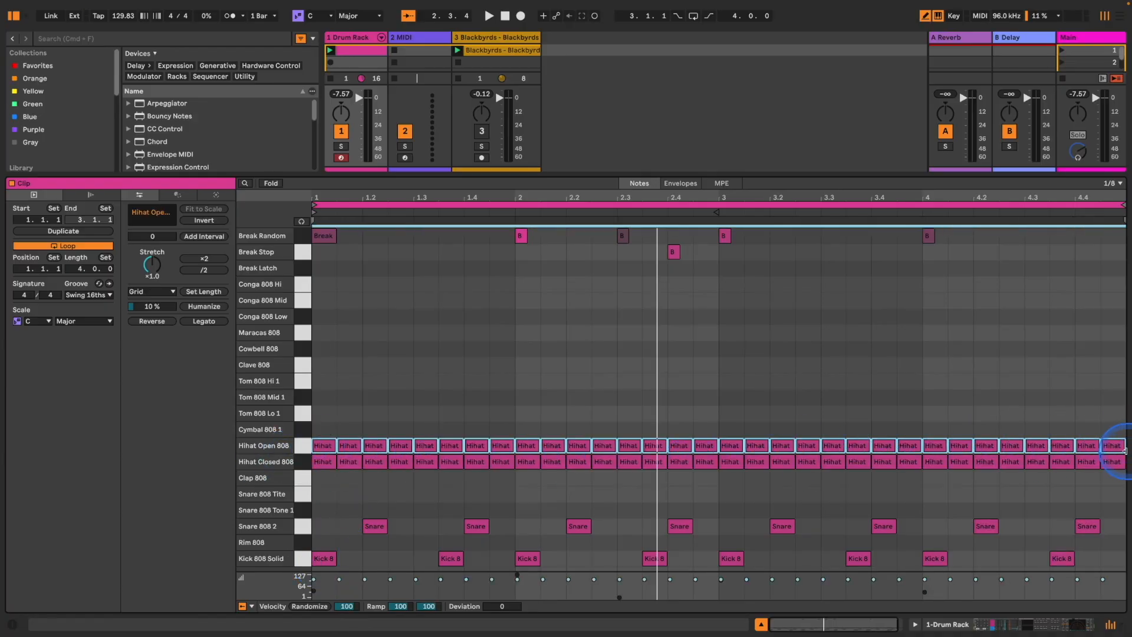
pyautogui.press('b')
# Show the note chance lane and set the probability of all open and closed hi-hat notes to 34%
pyautogui.keyDown('shift'); pyautogui.click(307, 463); pyautogui.keyUp('shift')
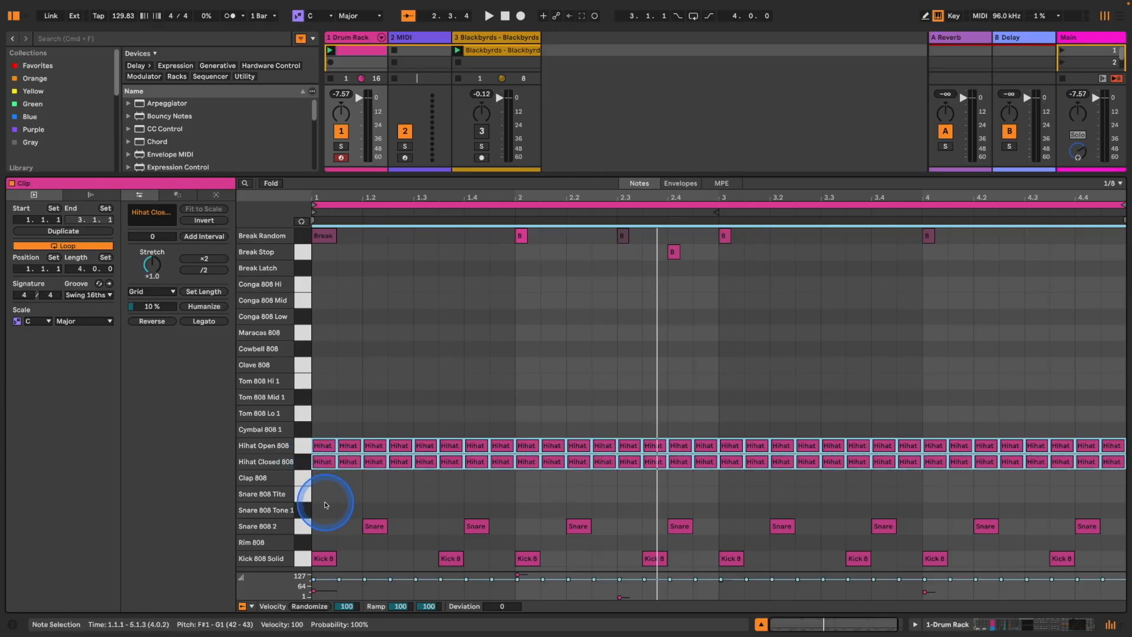
pyautogui.click(252, 606)
pyautogui.click(274, 594)
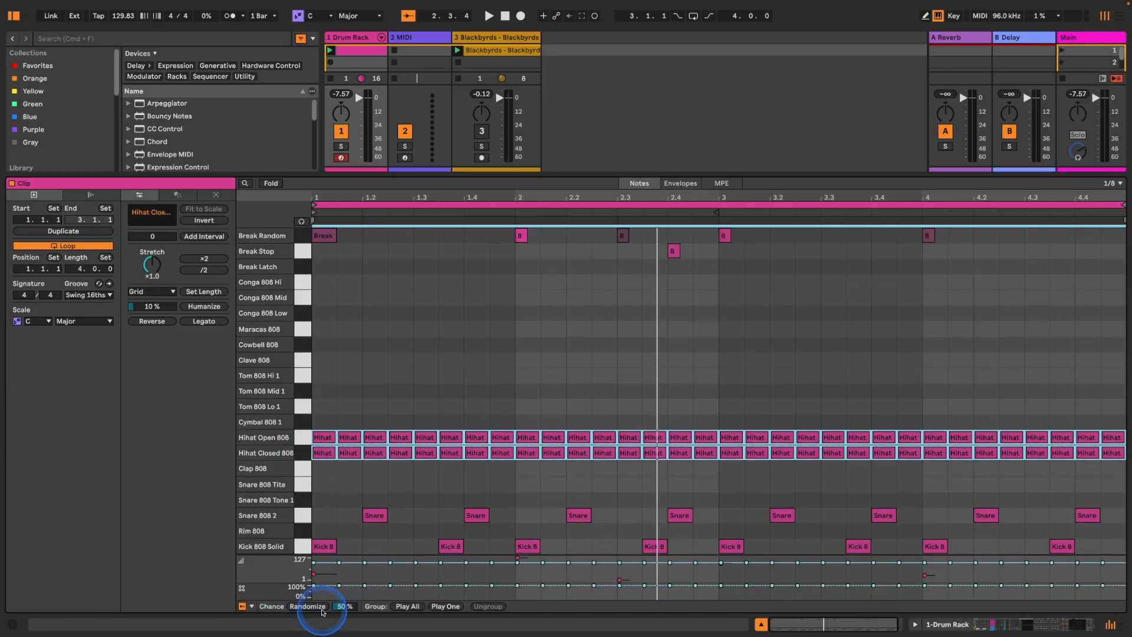
pyautogui.moveTo(356, 592); pyautogui.dragTo(353, 578)
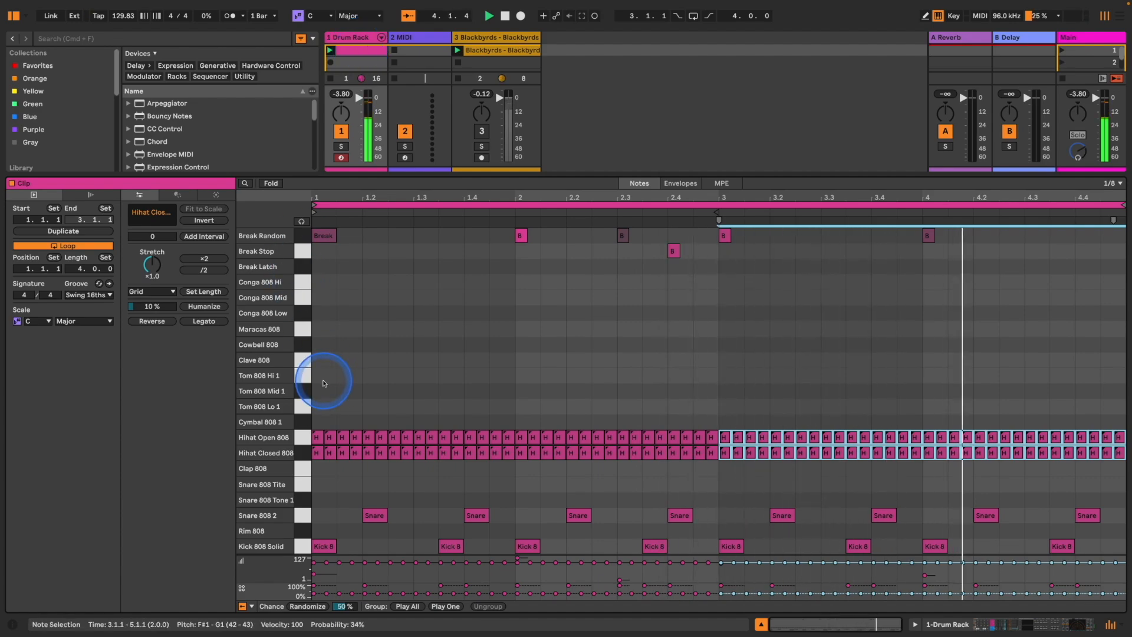
# Lower the probability of all Hihat Open 808 notes to 4% and add Clap 808 notes alongside every snare
pyautogui.click(302, 437)
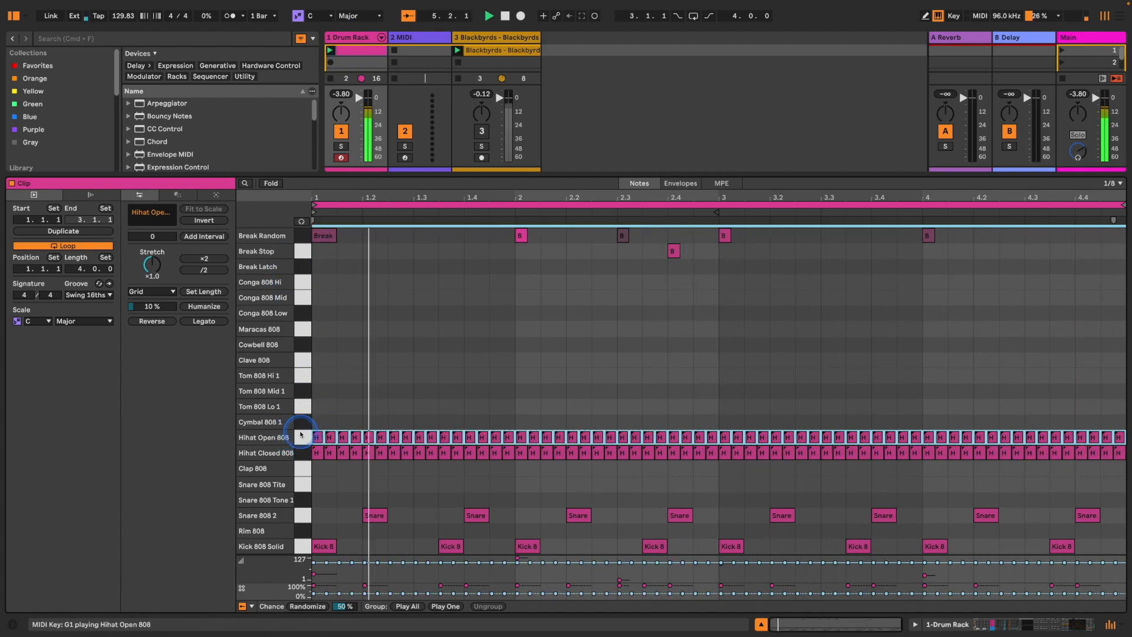
pyautogui.moveTo(333, 594); pyautogui.dragTo(333, 597)
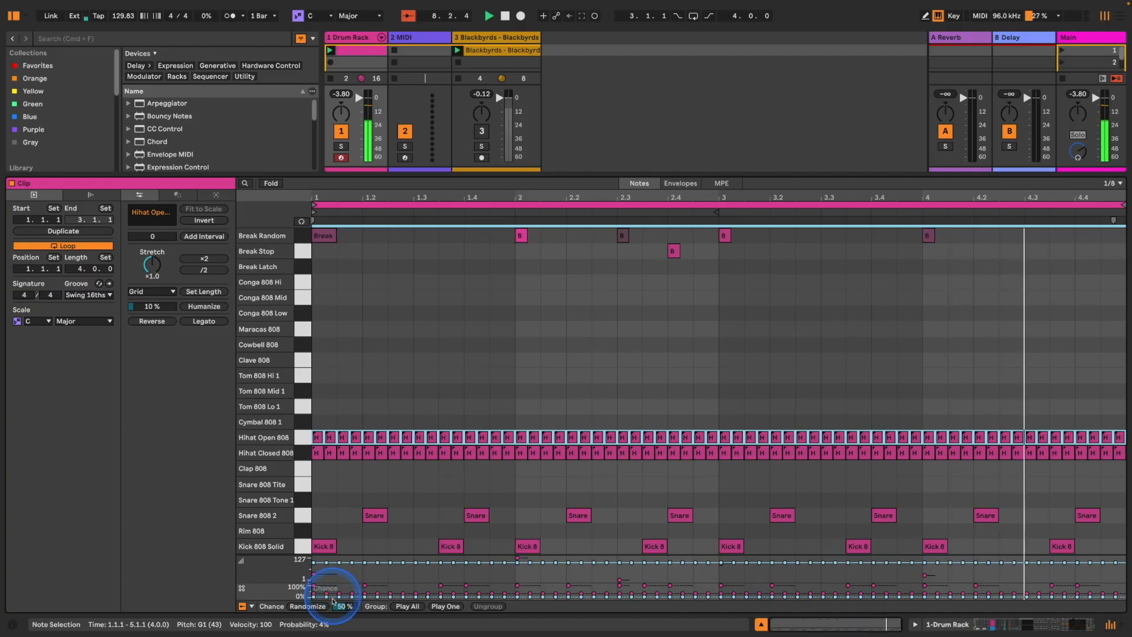
pyautogui.click(303, 471)
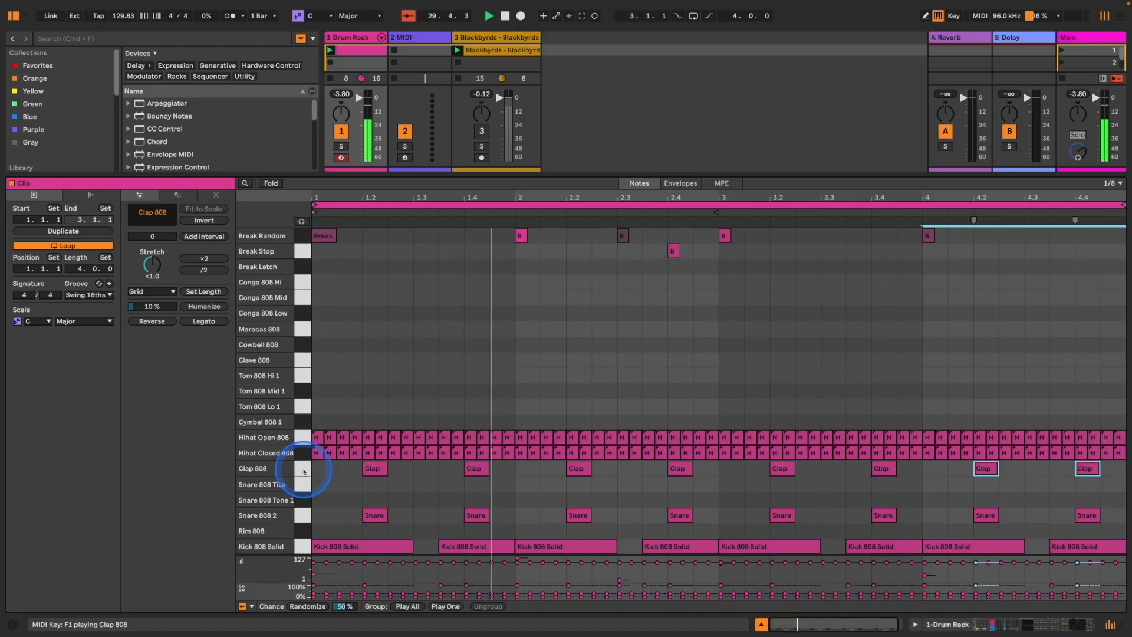
# Add the OTT preset of Multiband Dynamics after the Drum Rack with its amount at 44%, and play the beat
pyautogui.click(366, 37)
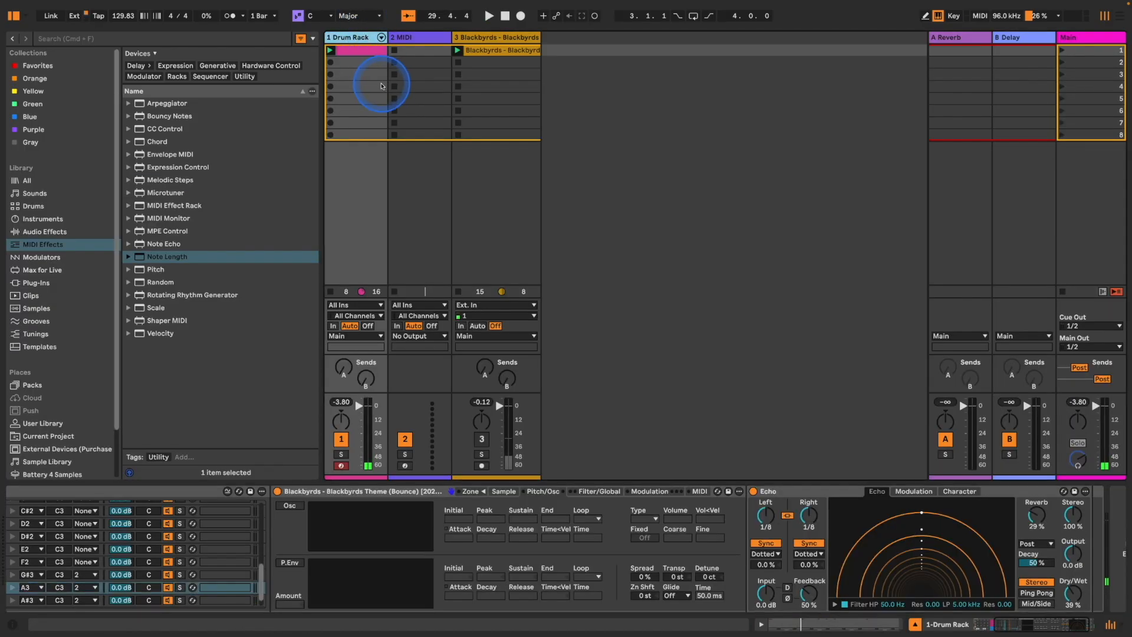
pyautogui.moveTo(1013, 628); pyautogui.dragTo(956, 634)
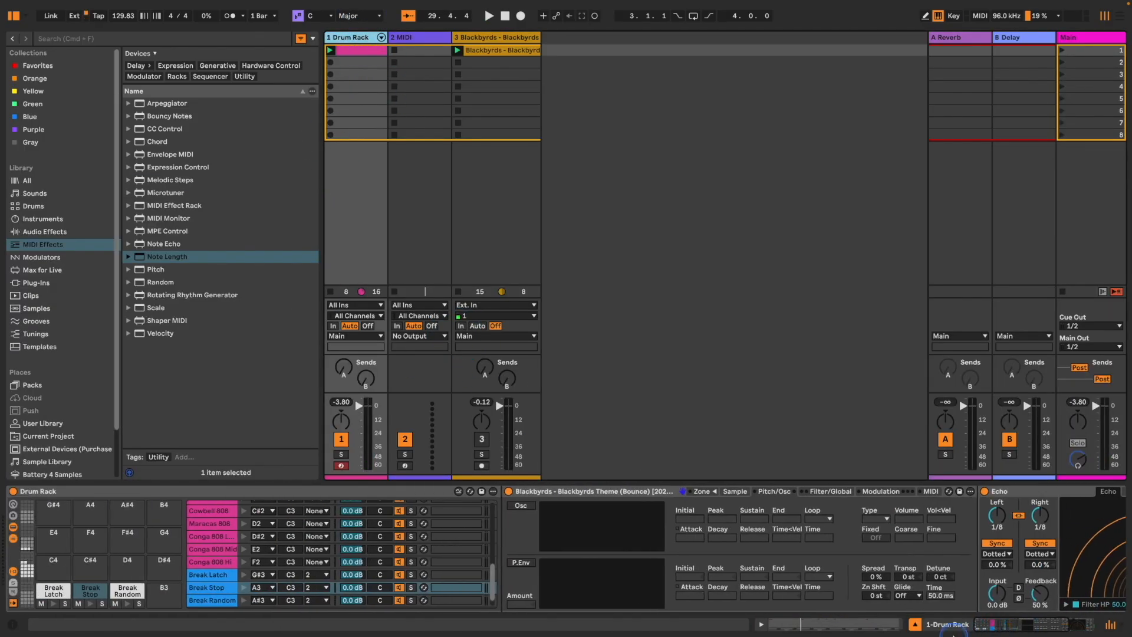
pyautogui.click(44, 231)
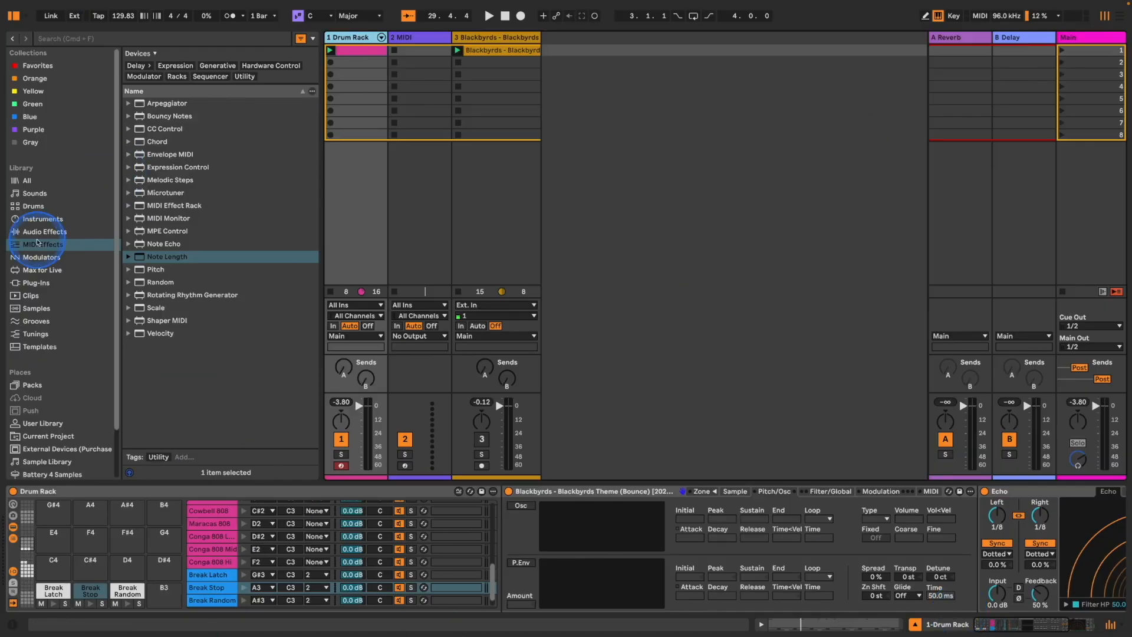
pyautogui.click(271, 66)
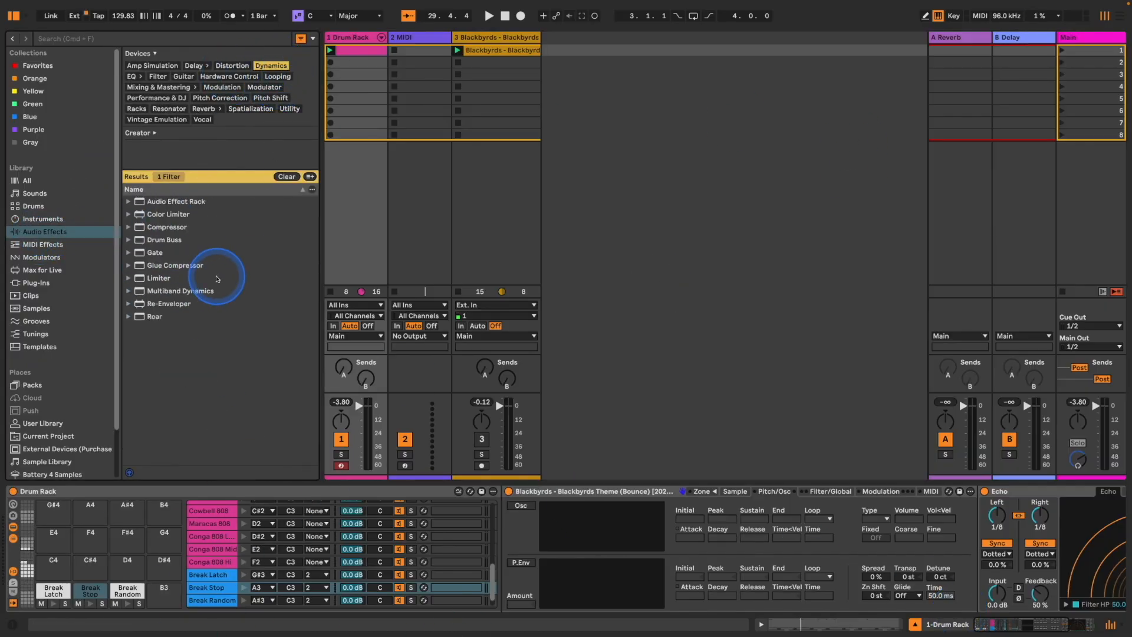
pyautogui.click(128, 290)
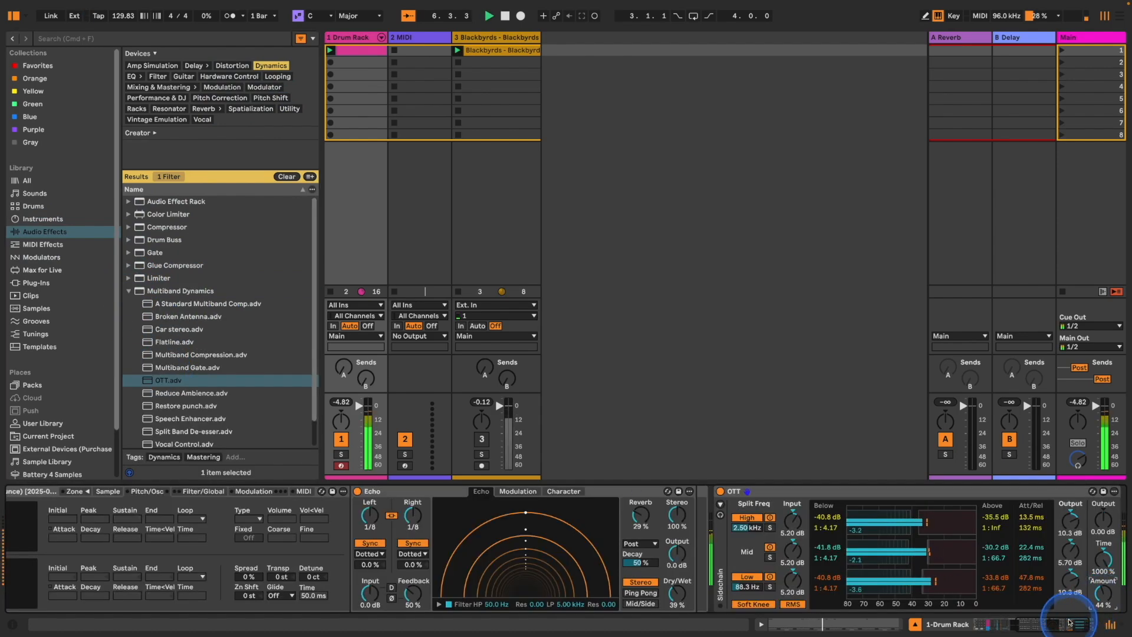
pyautogui.moveTo(1059, 625); pyautogui.dragTo(995, 630)
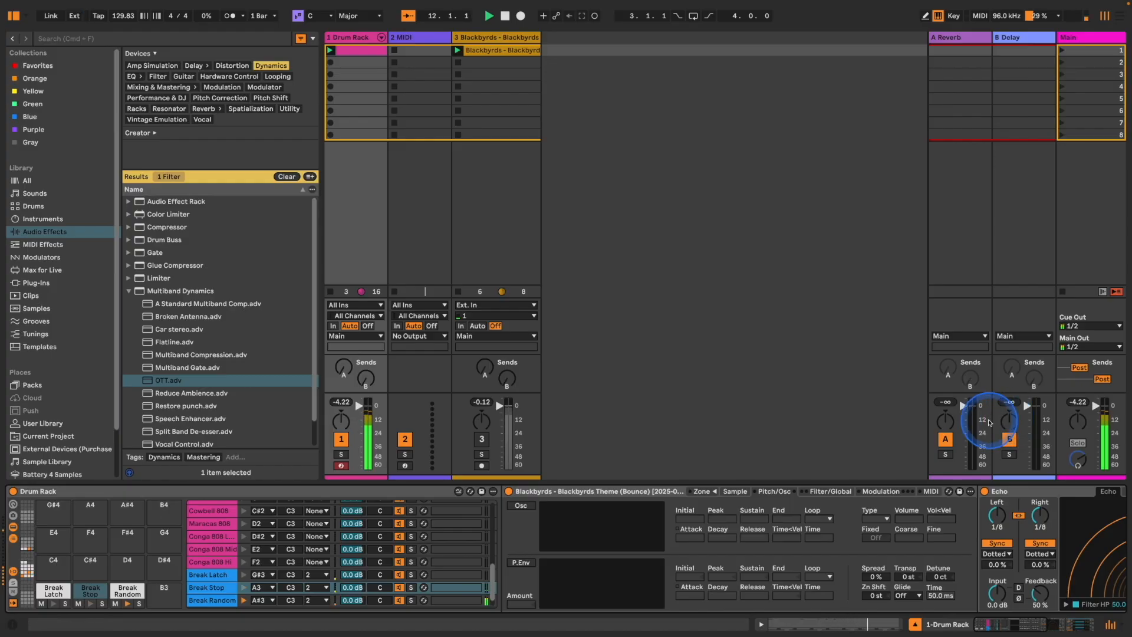
pyautogui.doubleClick(348, 51)
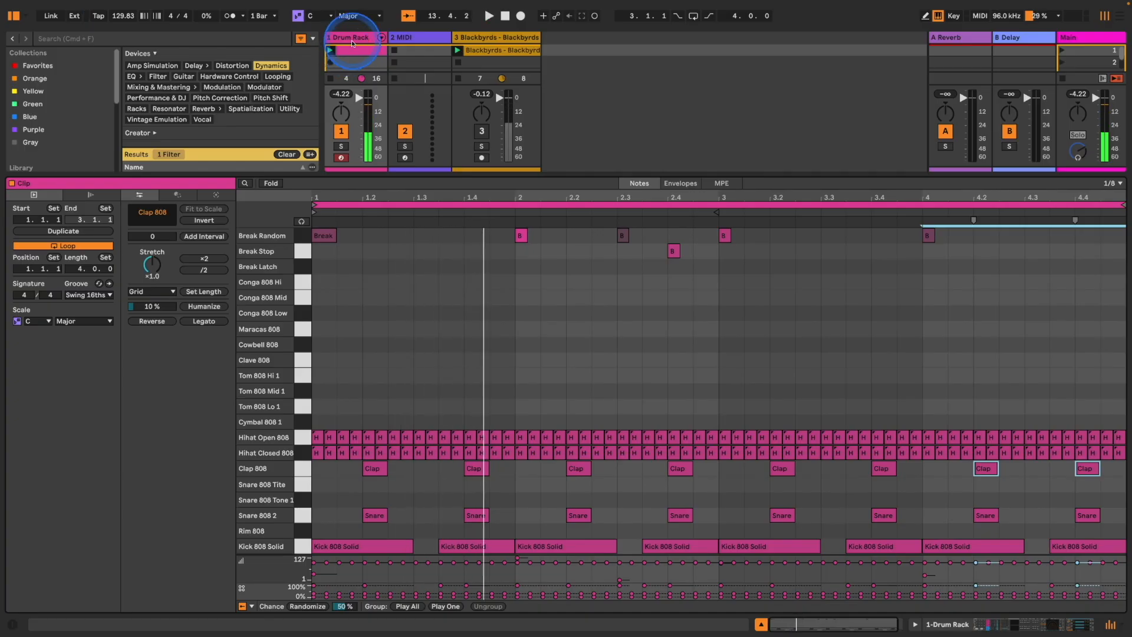
pyautogui.click(352, 39)
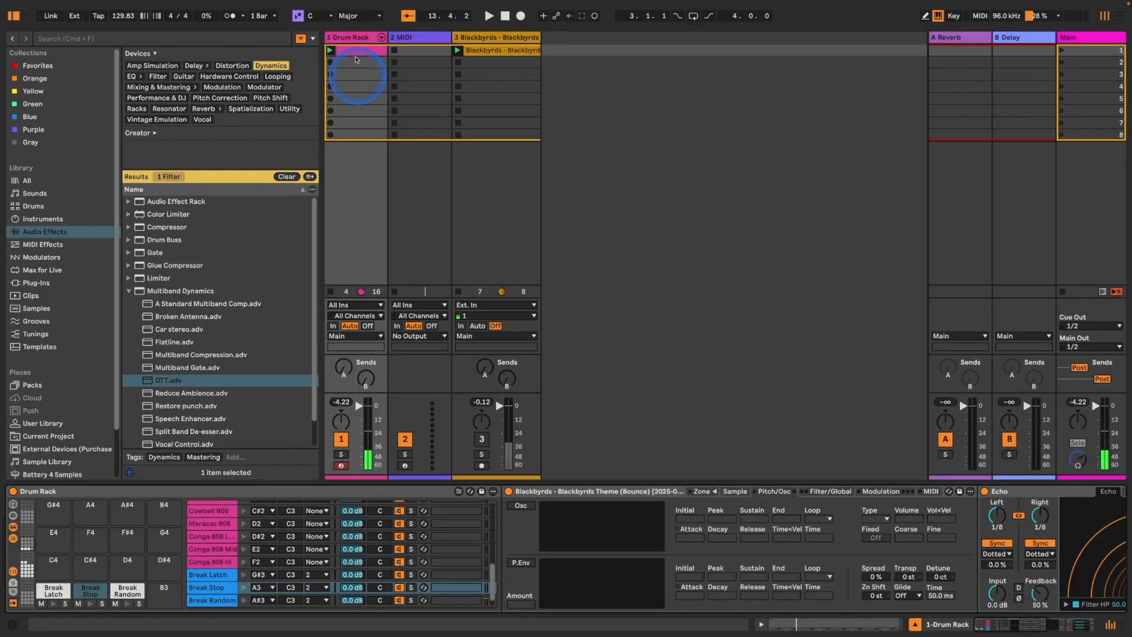
# Show the Drum Rack's return chains and add a Reverb return with Dry/Wet at 100%
pyautogui.click(13, 593)
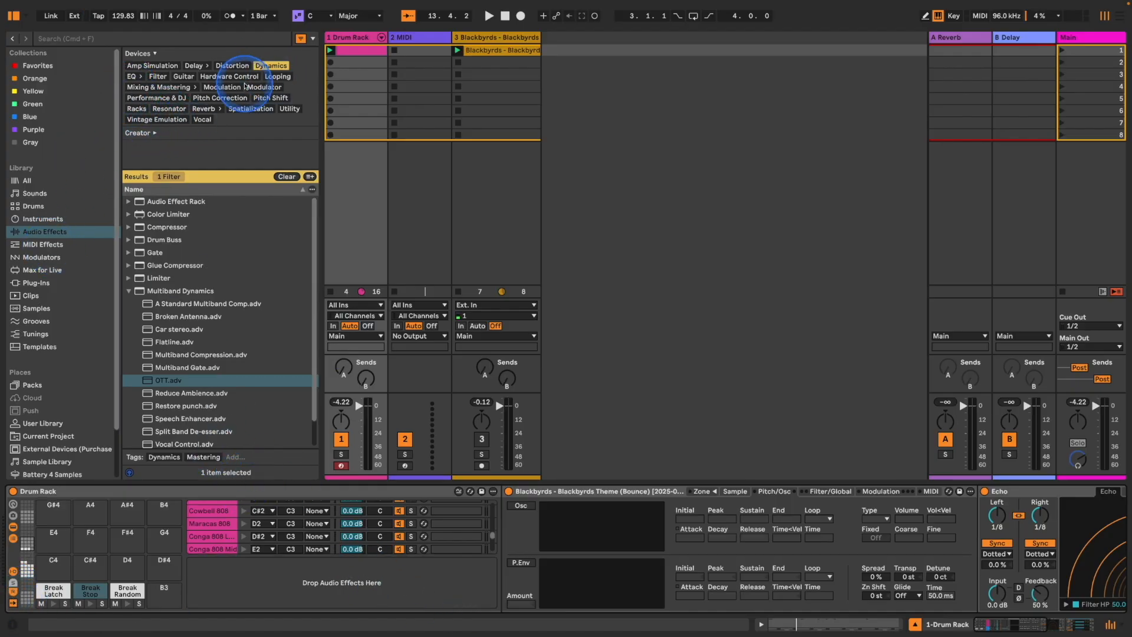
pyautogui.click(205, 108)
pyautogui.moveTo(158, 253); pyautogui.dragTo(300, 572)
pyautogui.moveTo(857, 593); pyautogui.dragTo(857, 536)
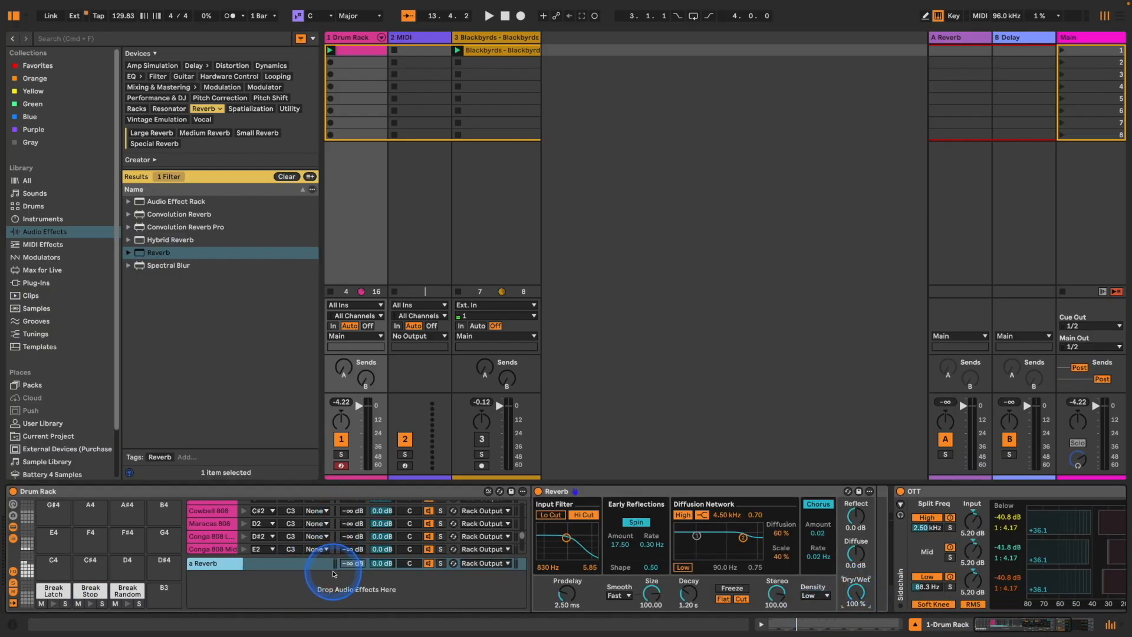
pyautogui.moveTo(238, 554); pyautogui.dragTo(239, 580)
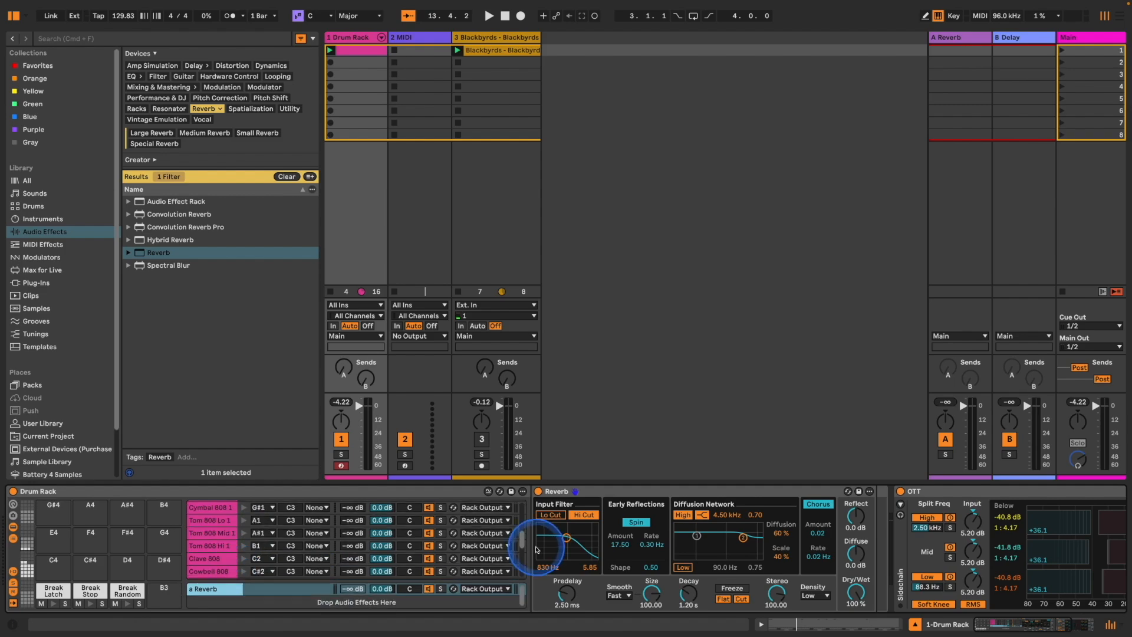
# Add an Expression Control to the Clap 808 chain, using the Random source in Remote mode, and map it to the chain's reverb send
pyautogui.moveTo(523, 538); pyautogui.dragTo(528, 516)
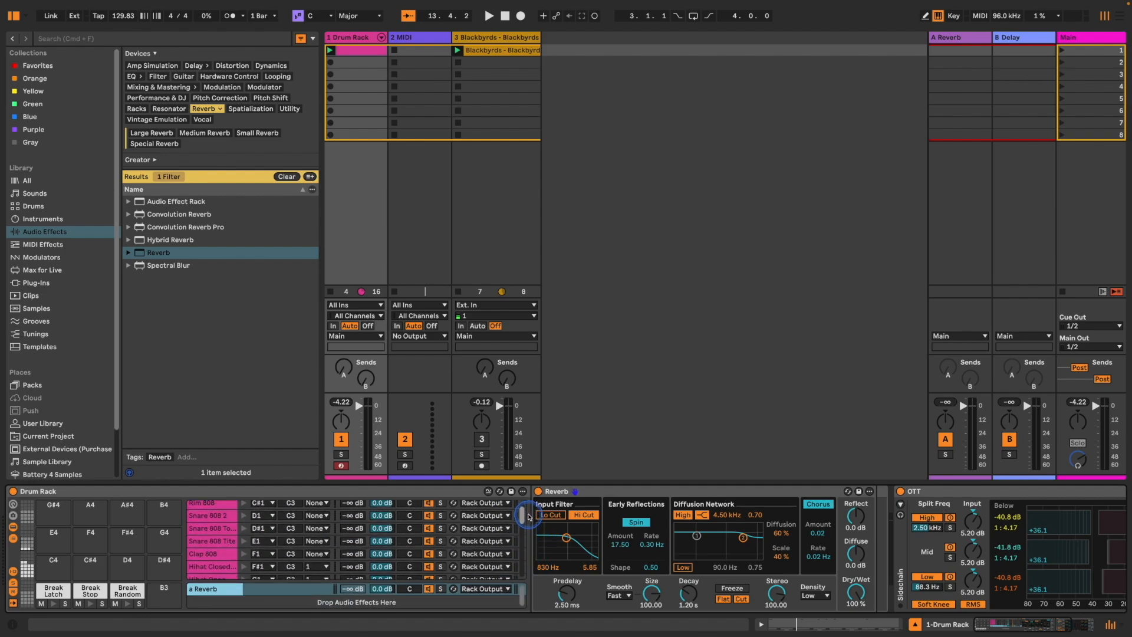
pyautogui.click(218, 553)
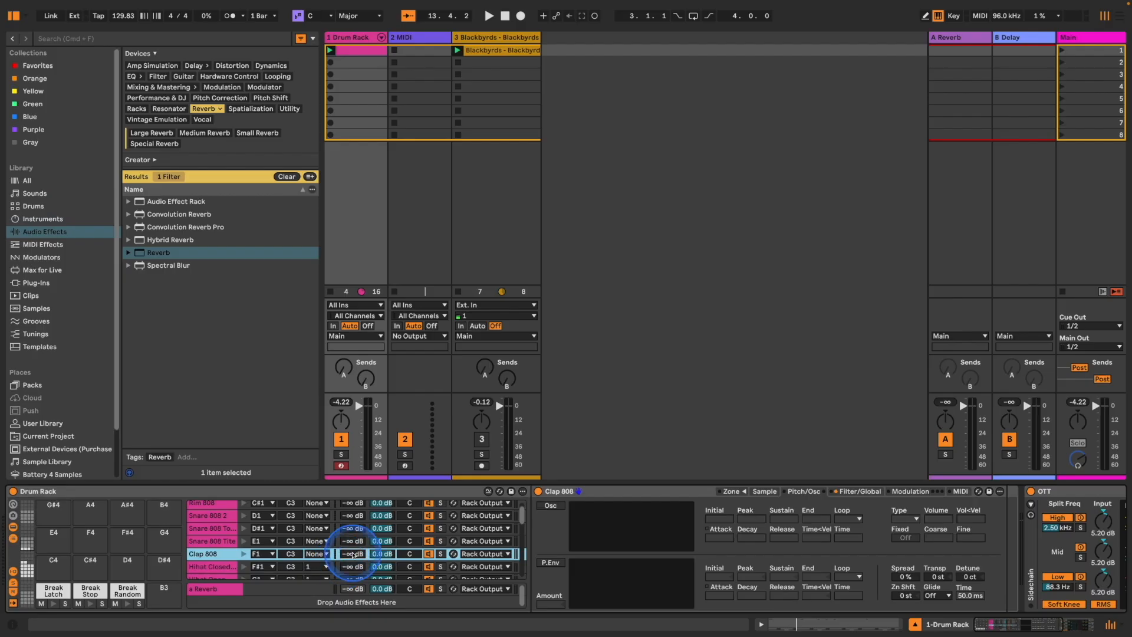
pyautogui.click(53, 244)
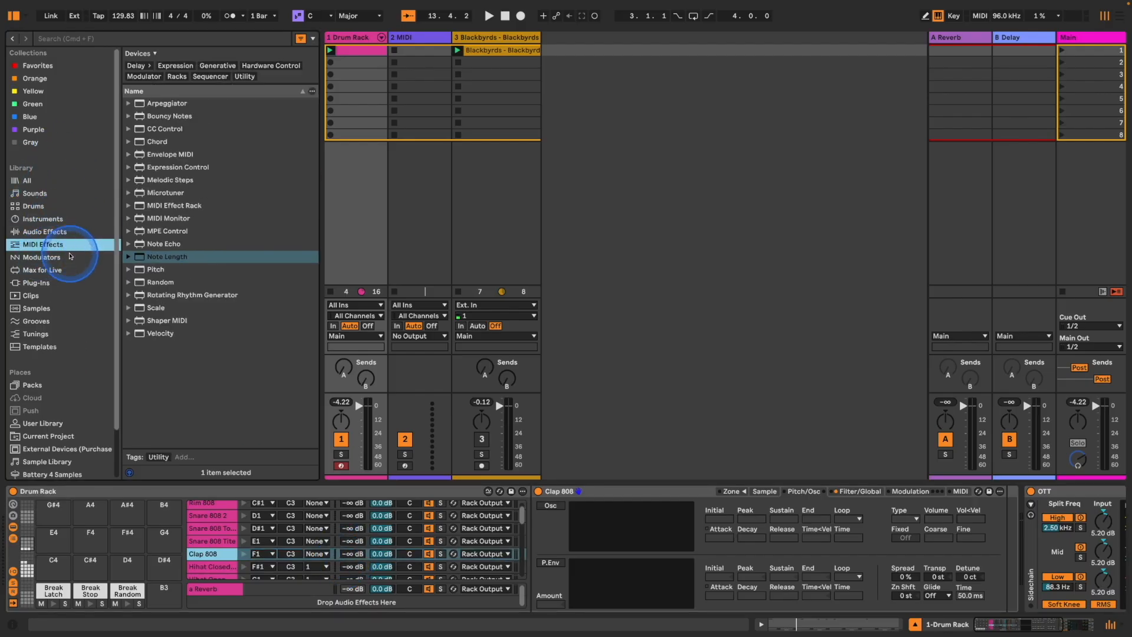
pyautogui.moveTo(183, 167); pyautogui.dragTo(535, 520)
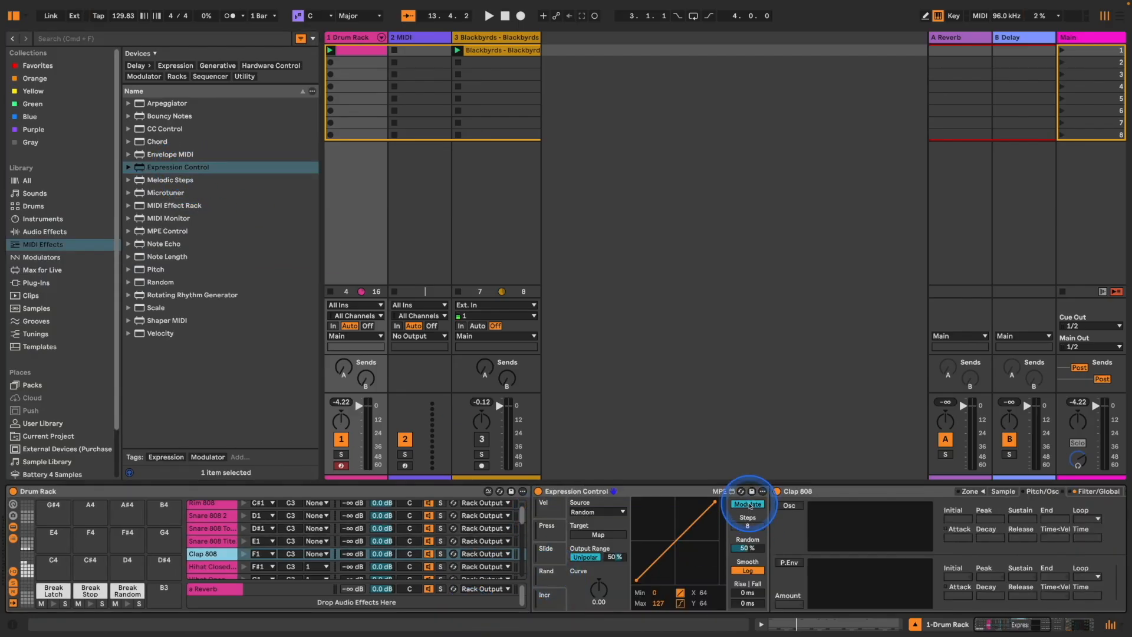
pyautogui.click(598, 533)
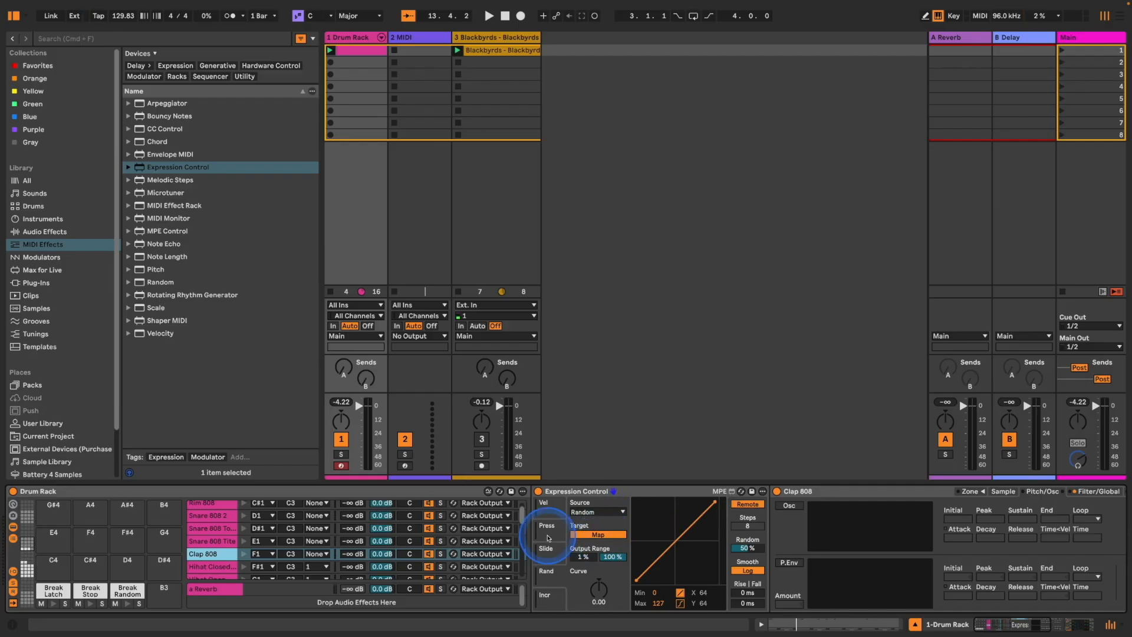
pyautogui.click(353, 554)
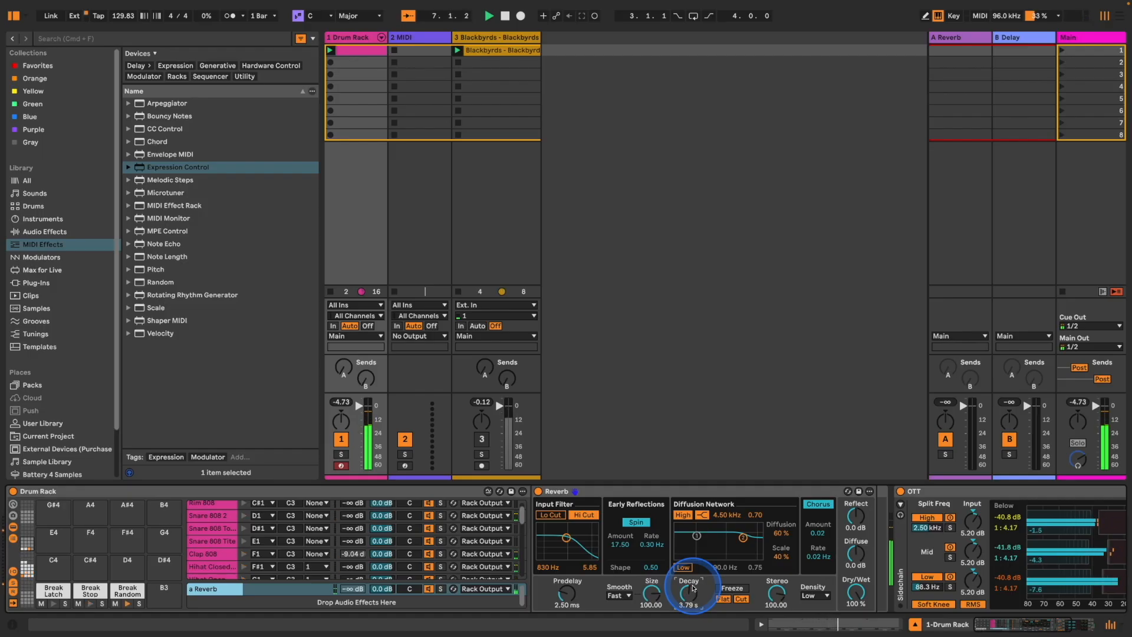
# Add a fast run of Snare 808 Tone 1 notes from 2.3 to 2.4 with rising velocities, and return to the track's devices
pyautogui.doubleClick(363, 49)
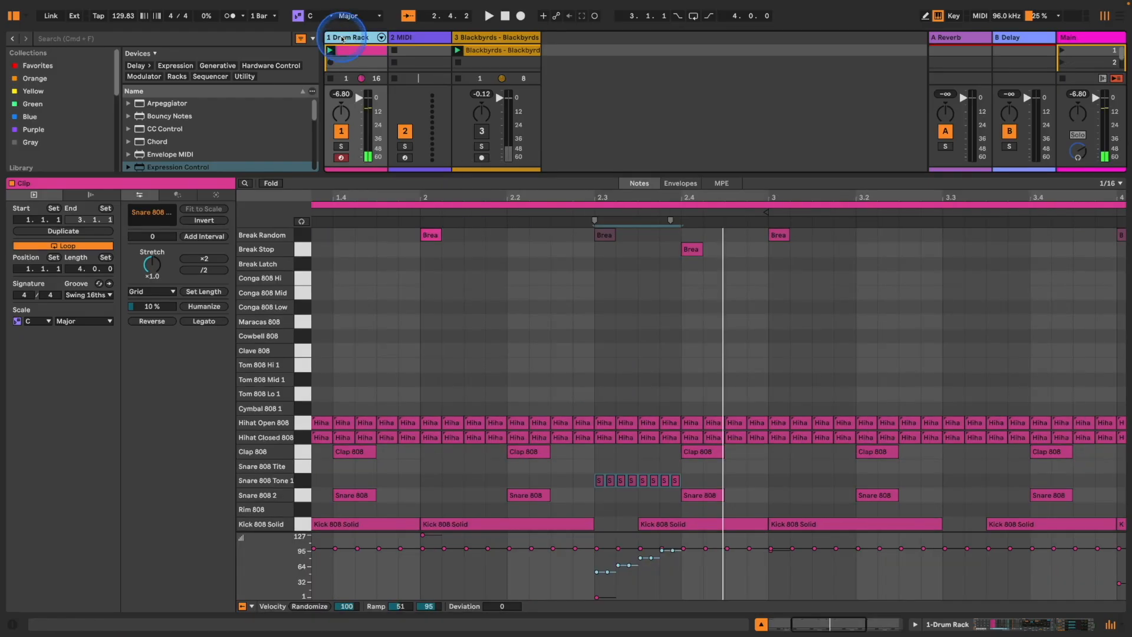
pyautogui.doubleClick(349, 37)
# Hide the Drum Rack's I/O controls, sends and return chains, and bring the first pads of the chain list into view
pyautogui.scroll(-3, 213, 554)
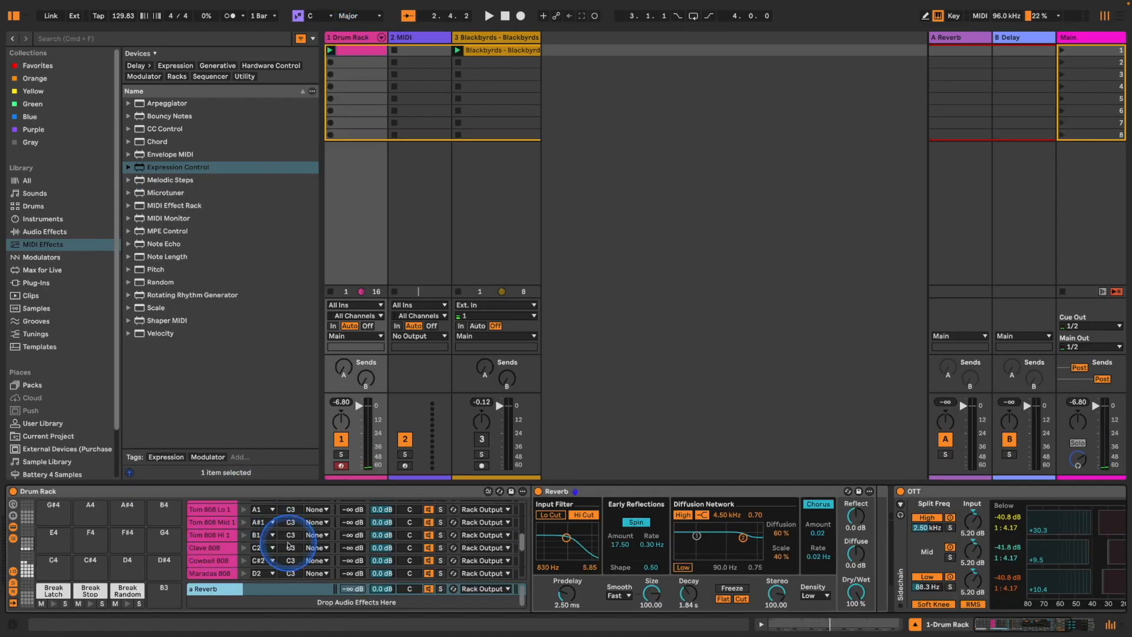
pyautogui.click(13, 571)
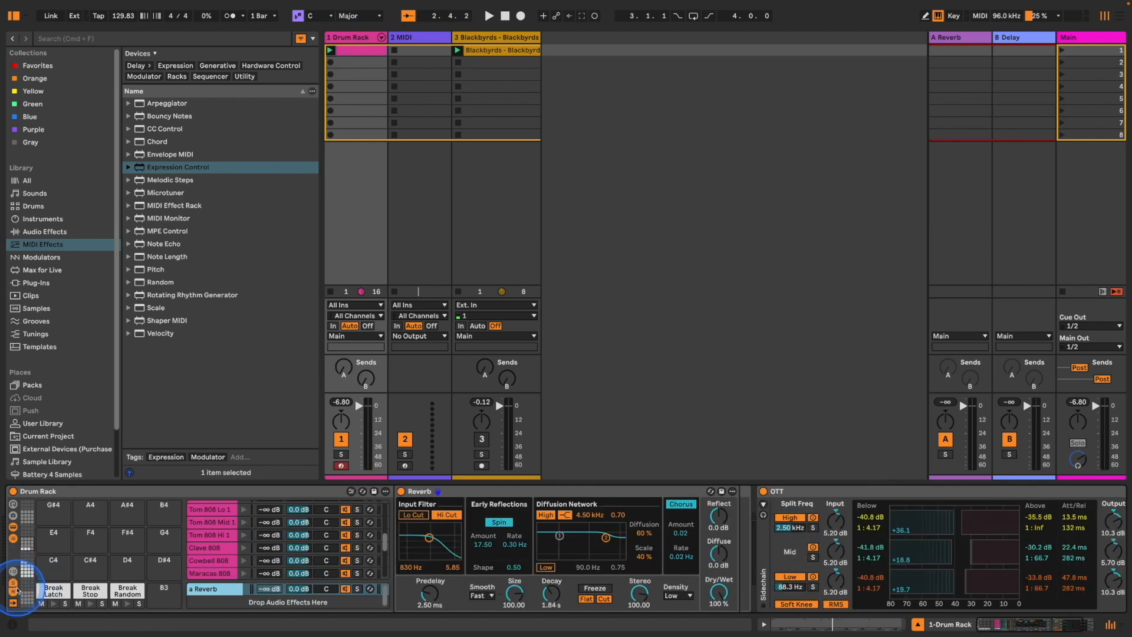
pyautogui.click(13, 591)
pyautogui.scroll(5, 207, 540)
pyautogui.scroll(2, 208, 540)
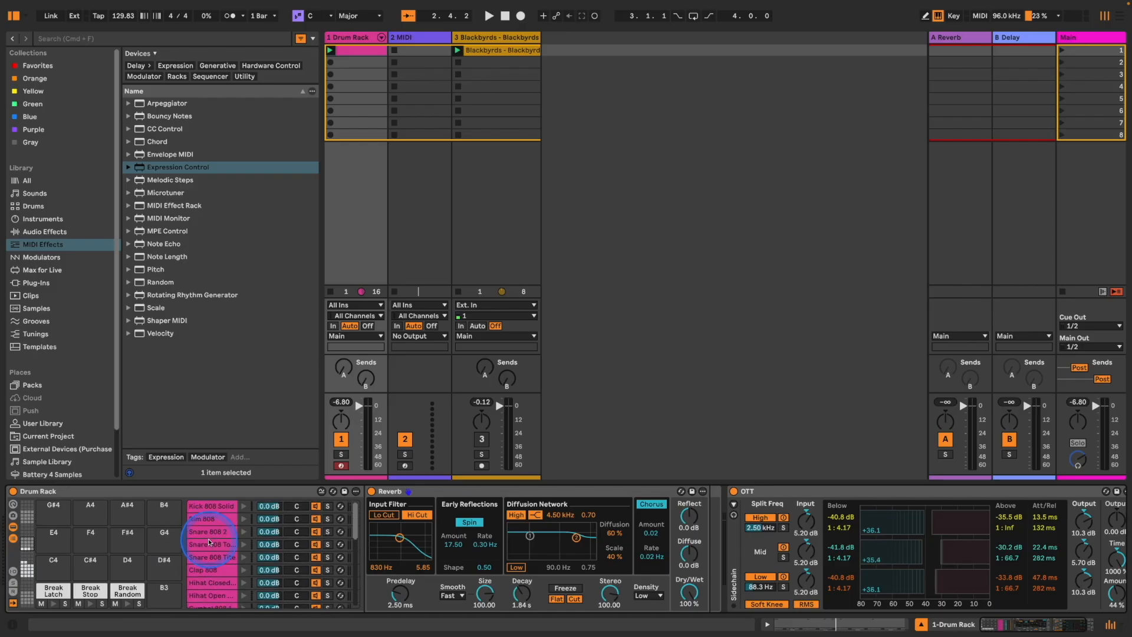
# Set the Kick 808 Solid's Vol<Vel amount to 100% and lower the Drum Rack track's volume to -7.0 dB
pyautogui.click(215, 506)
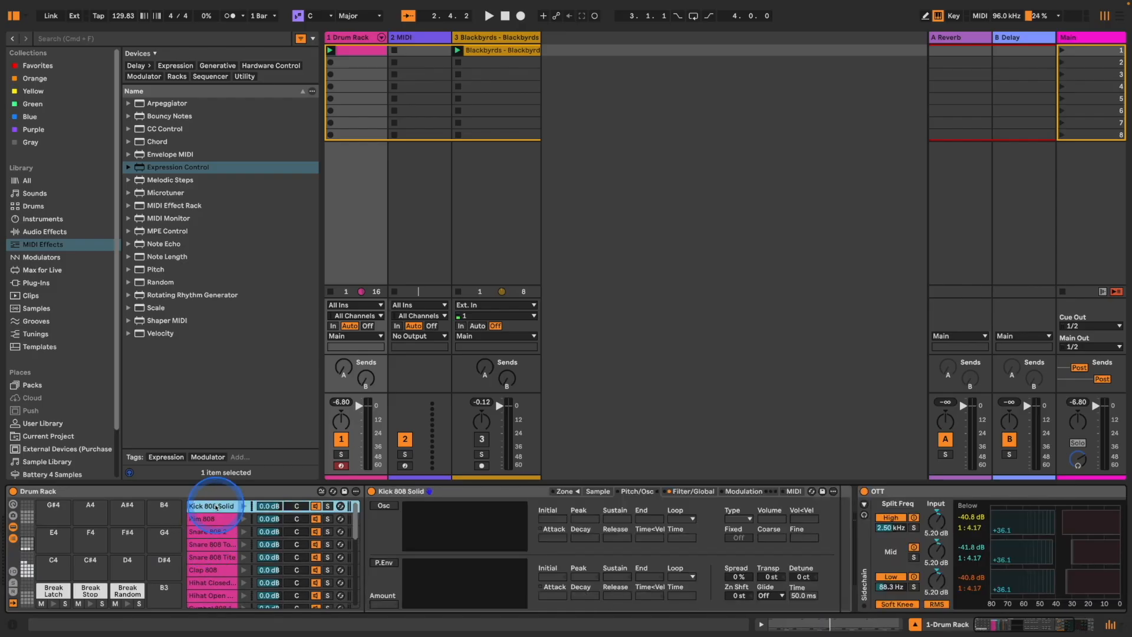
pyautogui.click(738, 491)
pyautogui.click(699, 493)
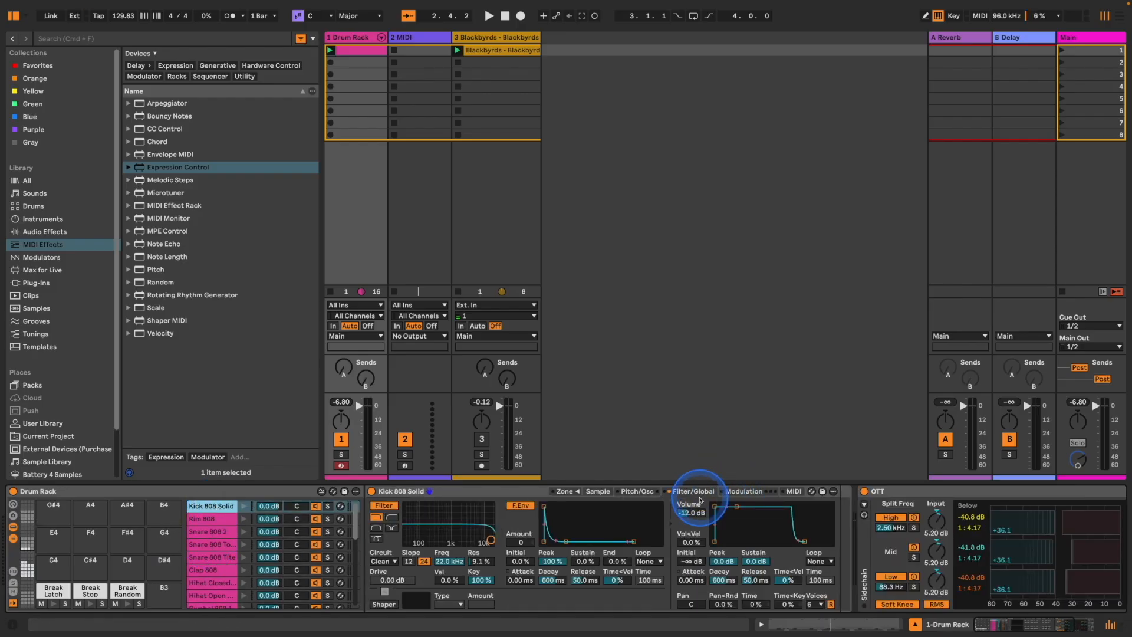
pyautogui.rightClick(686, 544)
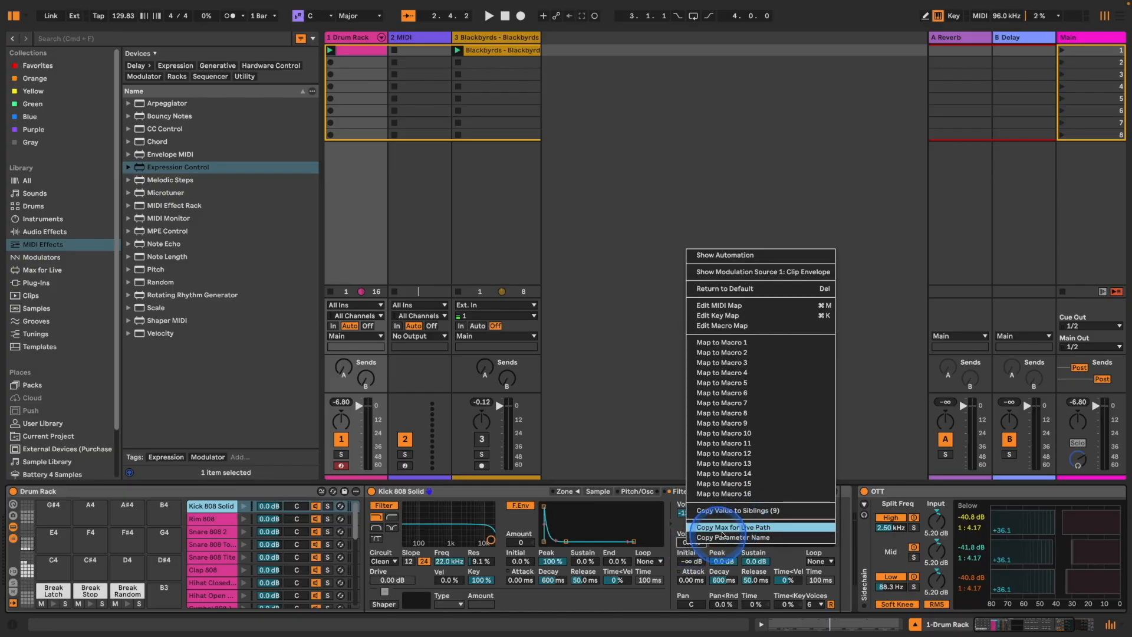
pyautogui.click(673, 539)
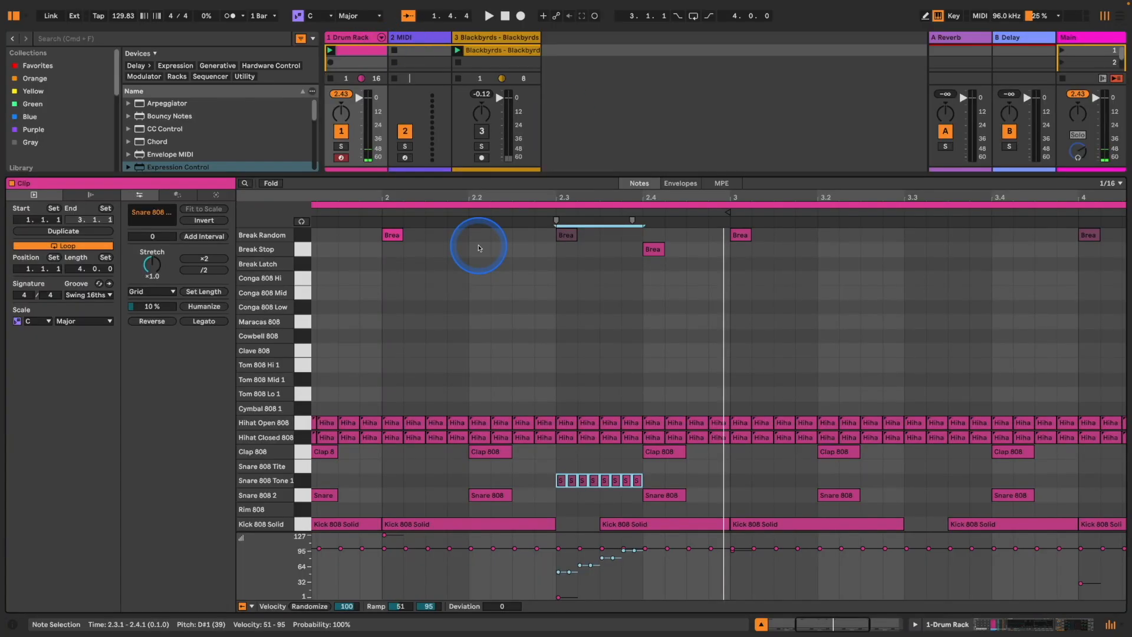
pyautogui.click(365, 102)
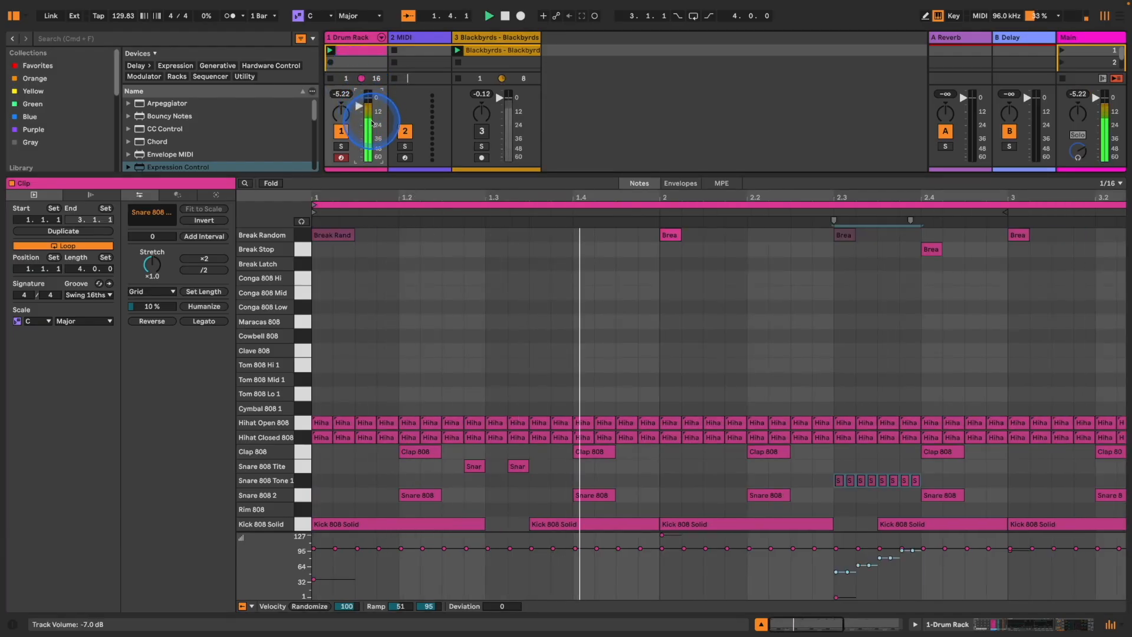
pyautogui.click(384, 36)
pyautogui.click(409, 41)
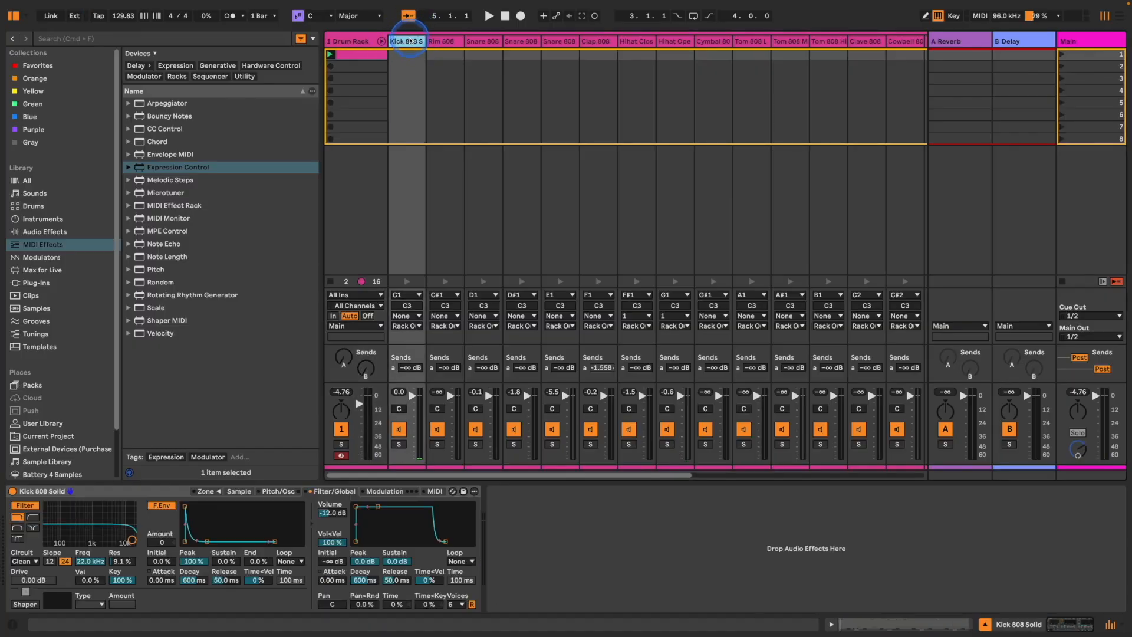
pyautogui.click(618, 172)
pyautogui.moveTo(616, 174); pyautogui.dragTo(372, 67)
pyautogui.click(372, 41)
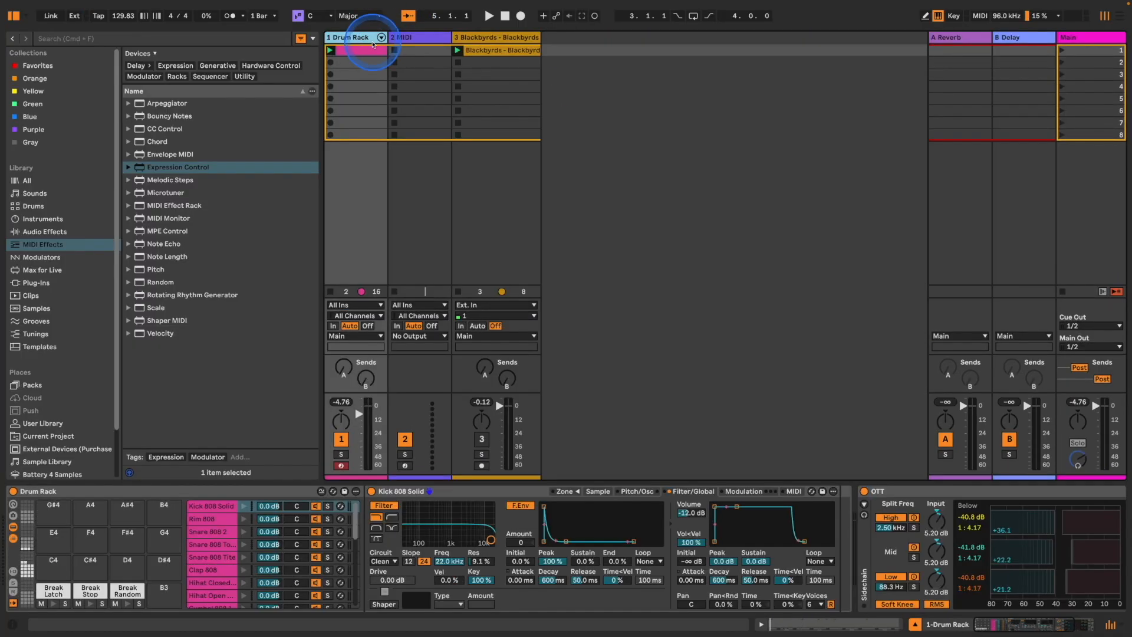
# Unfold the Drum Rack's chains in the mixer and lower all 808 chains, from the kick to the last conga, together to -13.0 dB
pyautogui.click(380, 41)
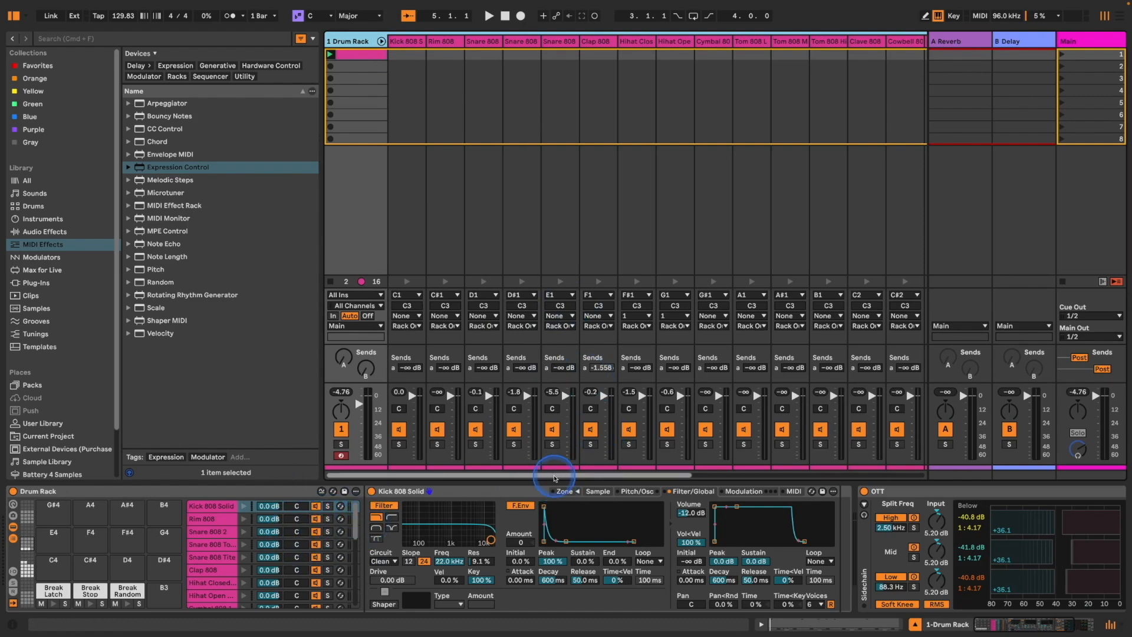
pyautogui.moveTo(551, 474); pyautogui.dragTo(718, 475)
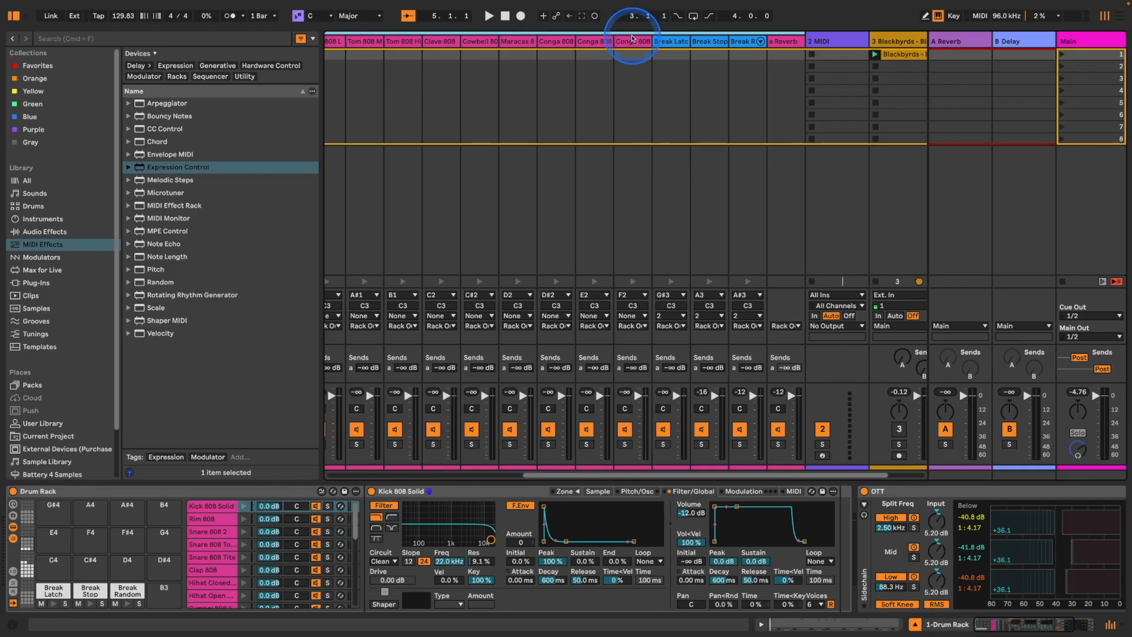
pyautogui.click(631, 38)
pyautogui.moveTo(765, 475); pyautogui.dragTo(569, 491)
pyautogui.click(402, 42)
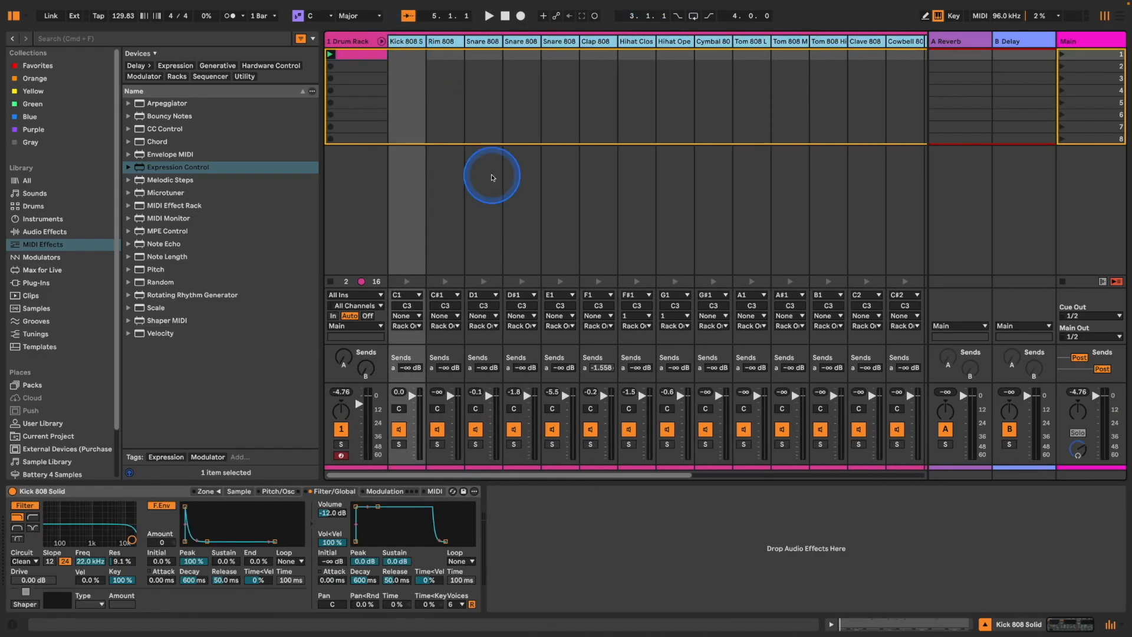
pyautogui.moveTo(449, 403); pyautogui.dragTo(450, 410)
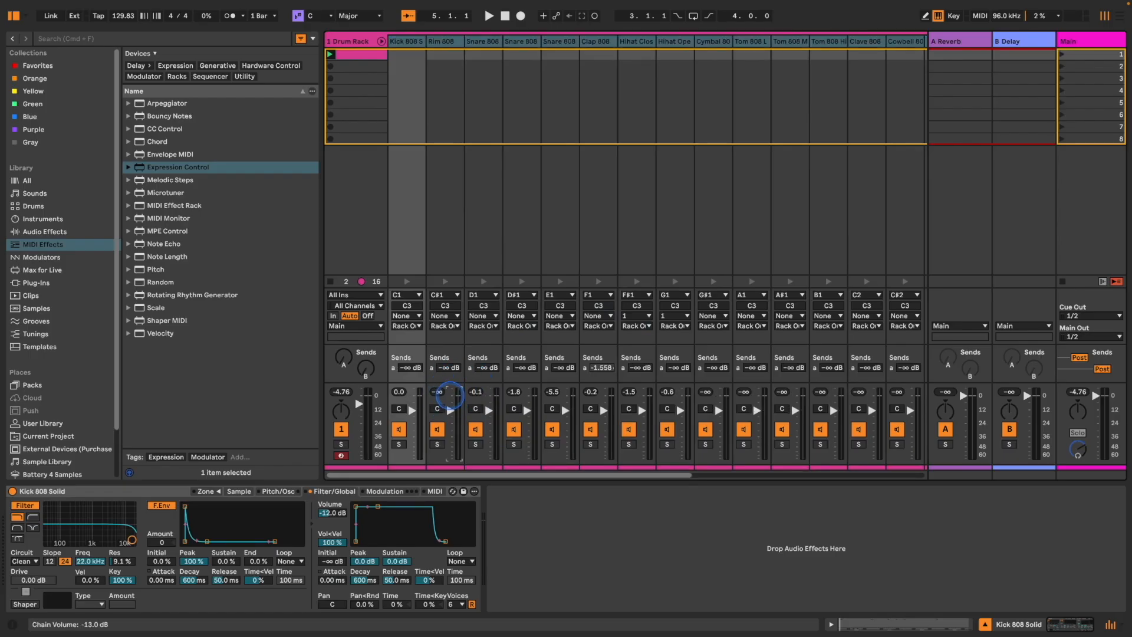
pyautogui.press('space')
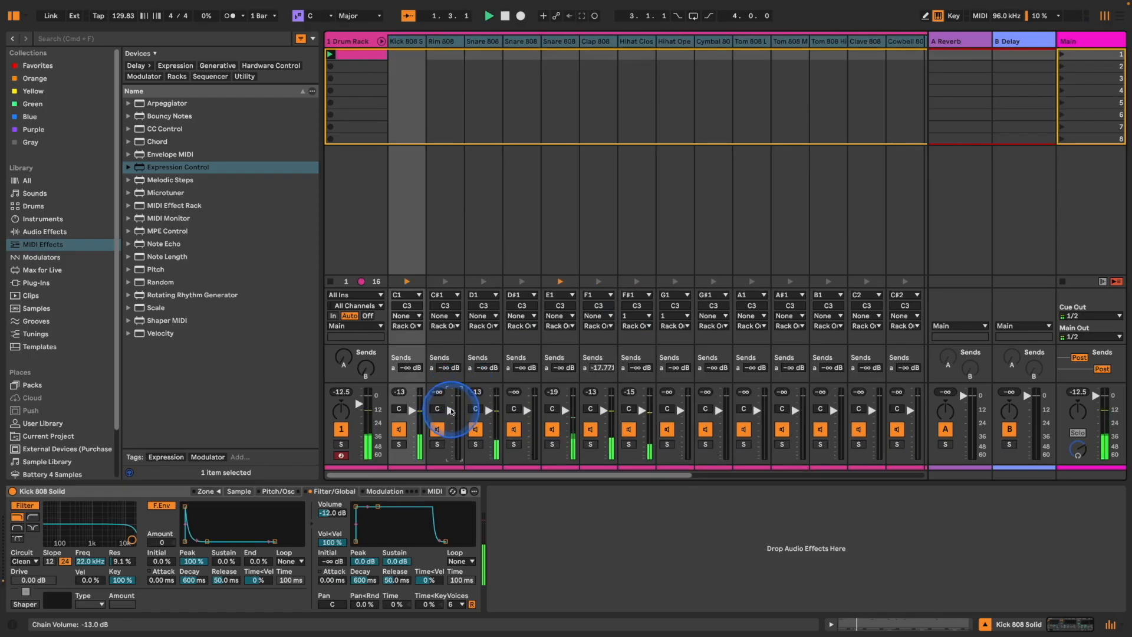
pyautogui.moveTo(451, 411); pyautogui.dragTo(450, 413)
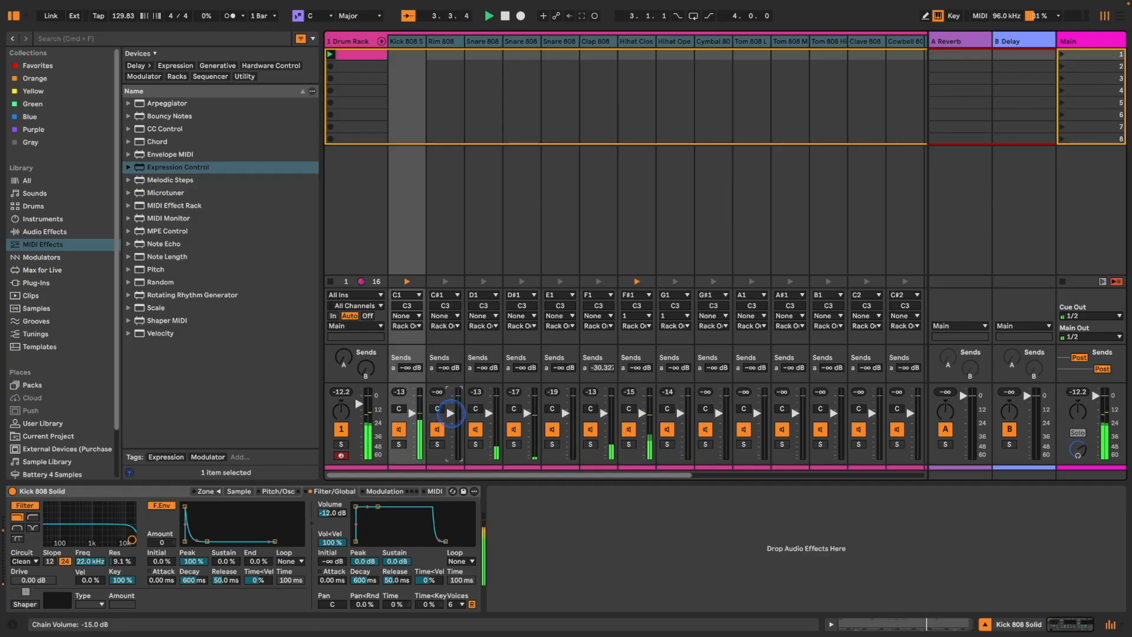
pyautogui.moveTo(451, 410); pyautogui.dragTo(451, 411)
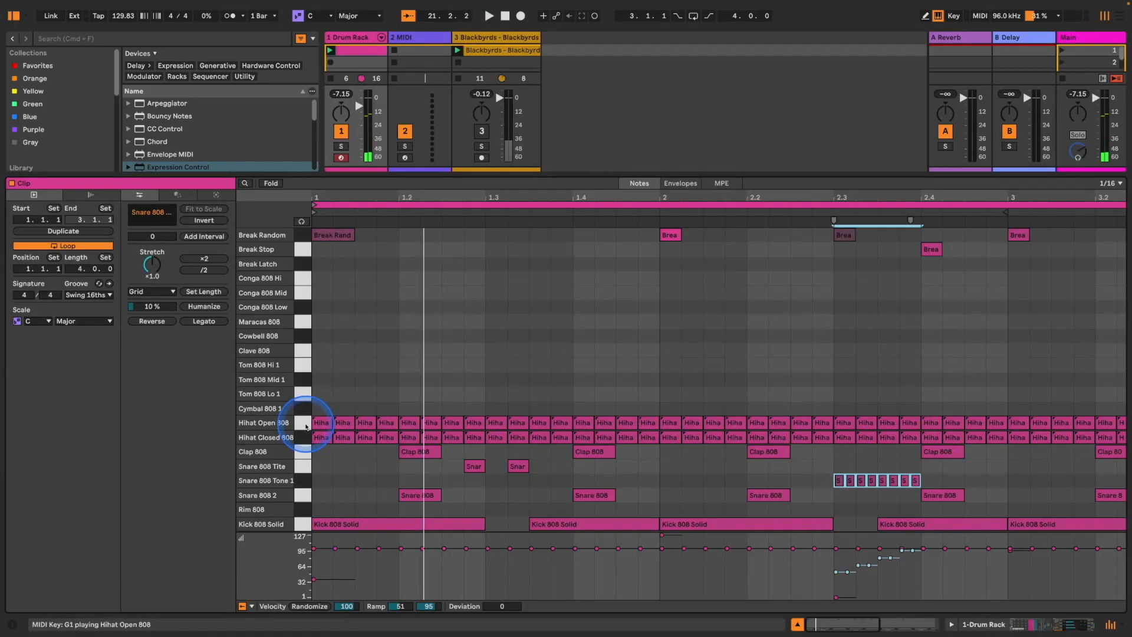
# Set the velocity deviation to -52 for all Hihat Closed 808 notes and -48 for all Hihat Open 808 notes
pyautogui.click(302, 437)
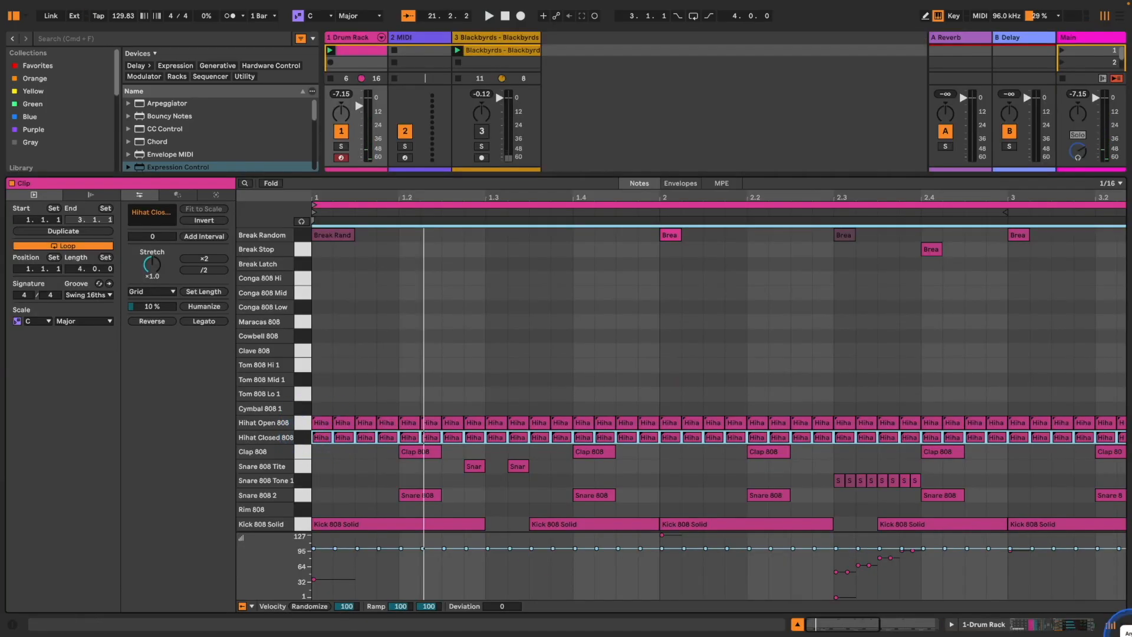
pyautogui.moveTo(501, 606); pyautogui.dragTo(460, 633)
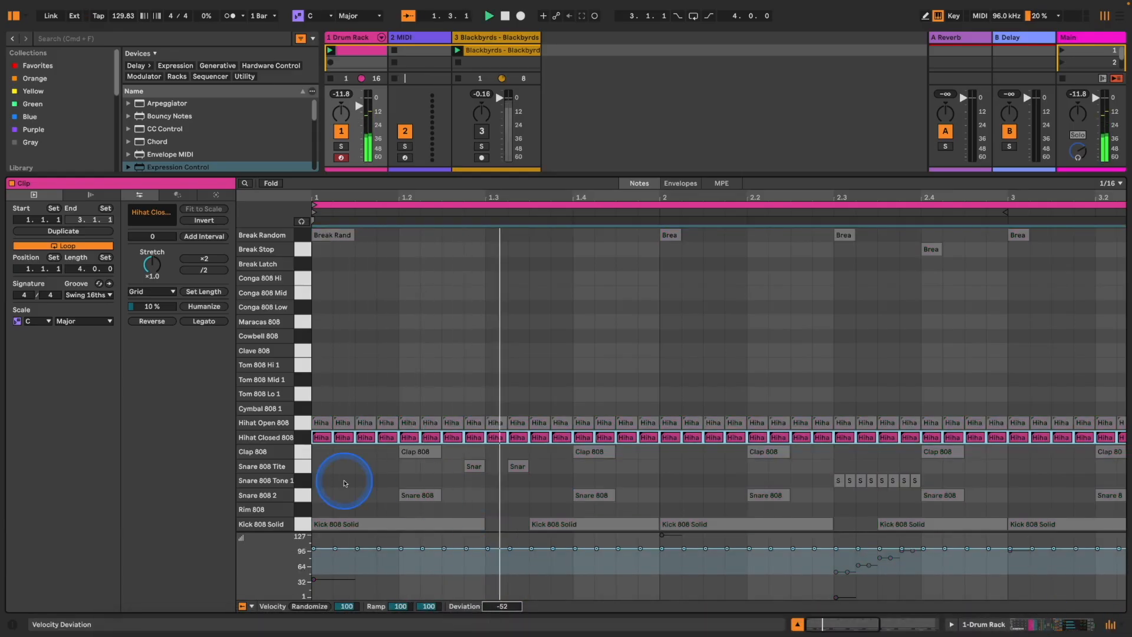
pyautogui.click(302, 422)
pyautogui.moveTo(500, 606); pyautogui.dragTo(498, 618)
pyautogui.press('space')
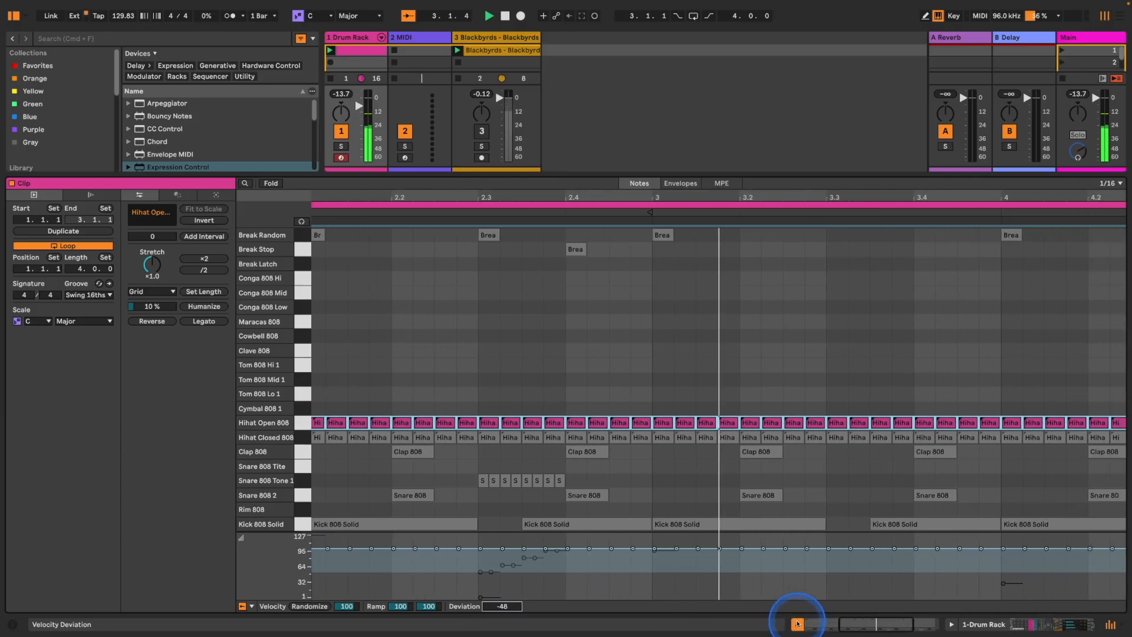
pyautogui.click(365, 34)
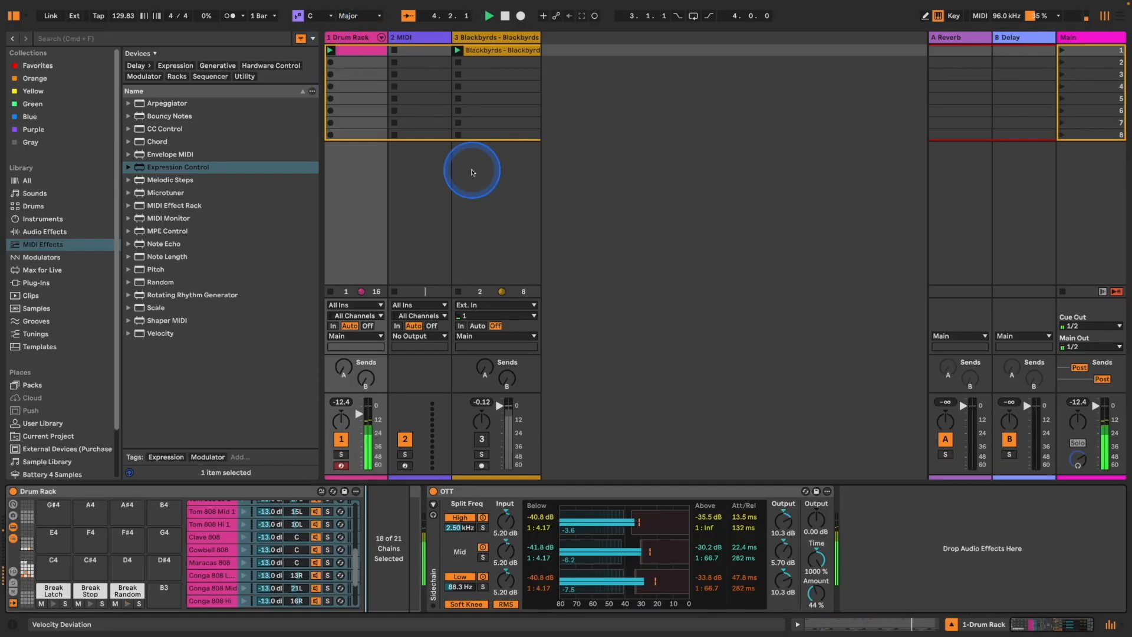
pyautogui.moveTo(356, 566); pyautogui.dragTo(374, 535)
# Extend the Drum Rack clip's loop length to 8 bars and add a Break Stop note at 5.1.1
pyautogui.hotkey('shift', 'Tab')
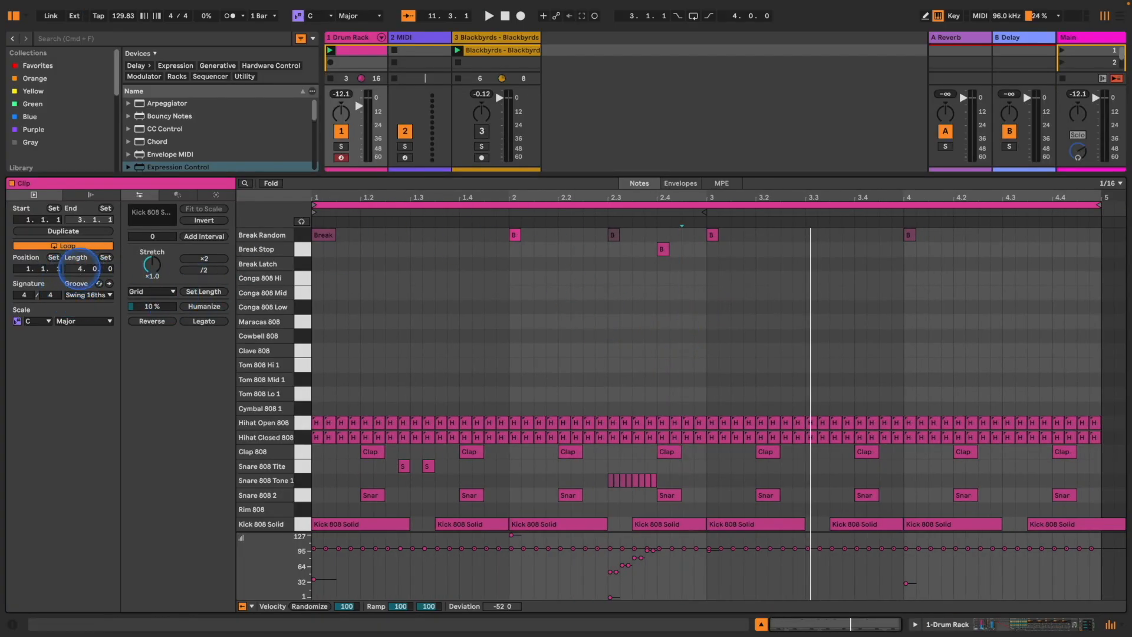
pyautogui.moveTo(80, 270); pyautogui.dragTo(80, 266)
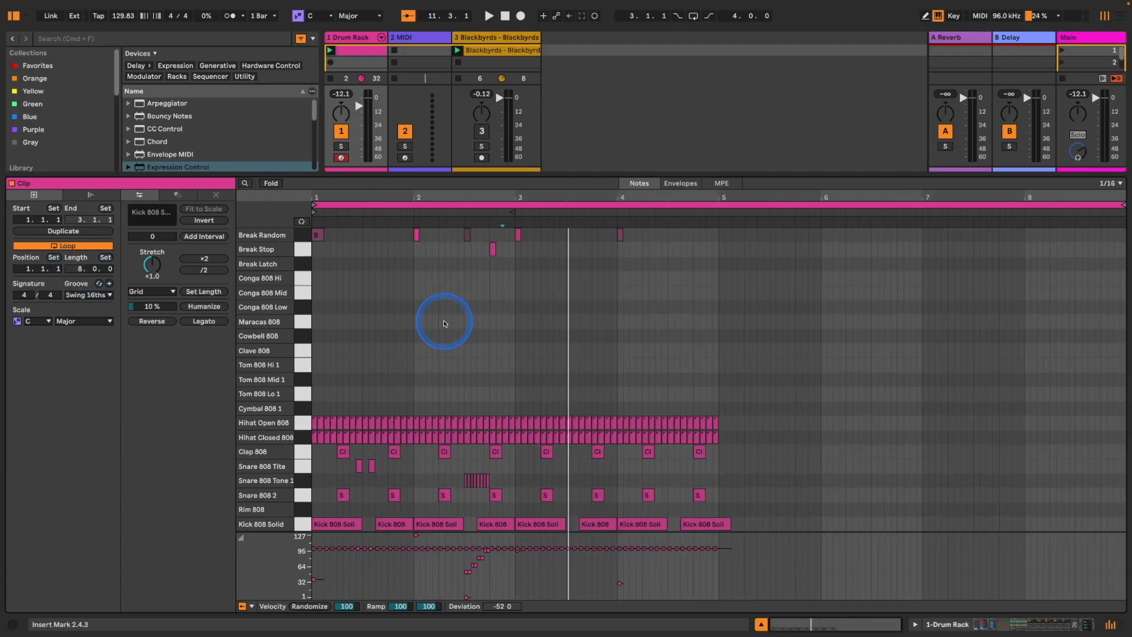
pyautogui.doubleClick(721, 249)
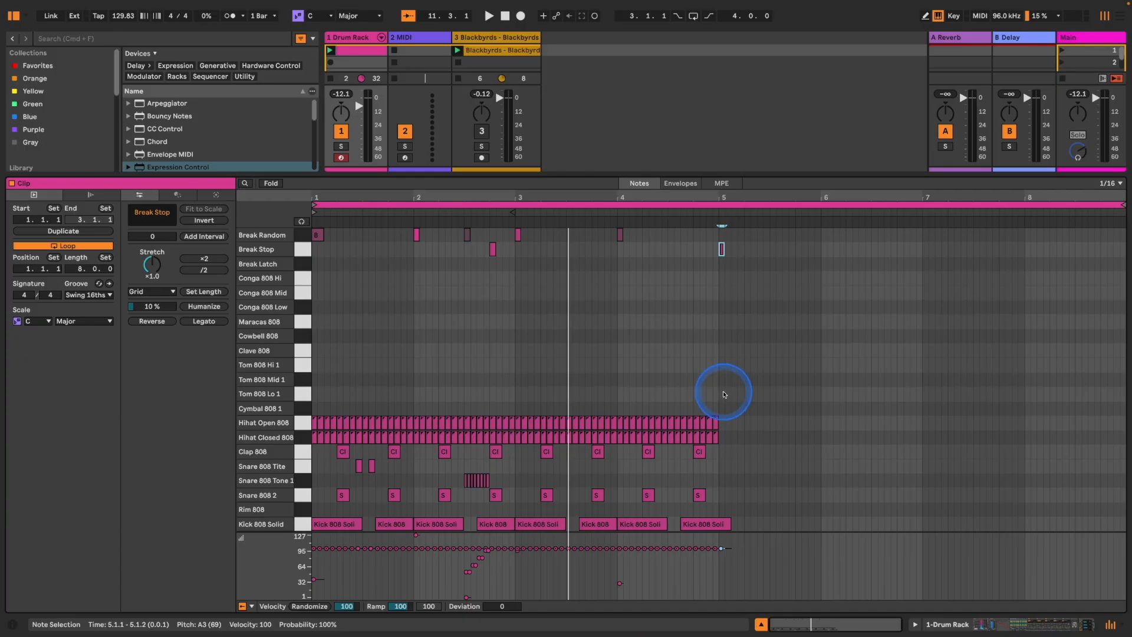
# Duplicate the kick, snare, clap and hi-hat notes of bars 1 to 4 into bars 5 to 8 and play the clip
pyautogui.moveTo(718, 397); pyautogui.dragTo(241, 595)
pyautogui.press('super+d')
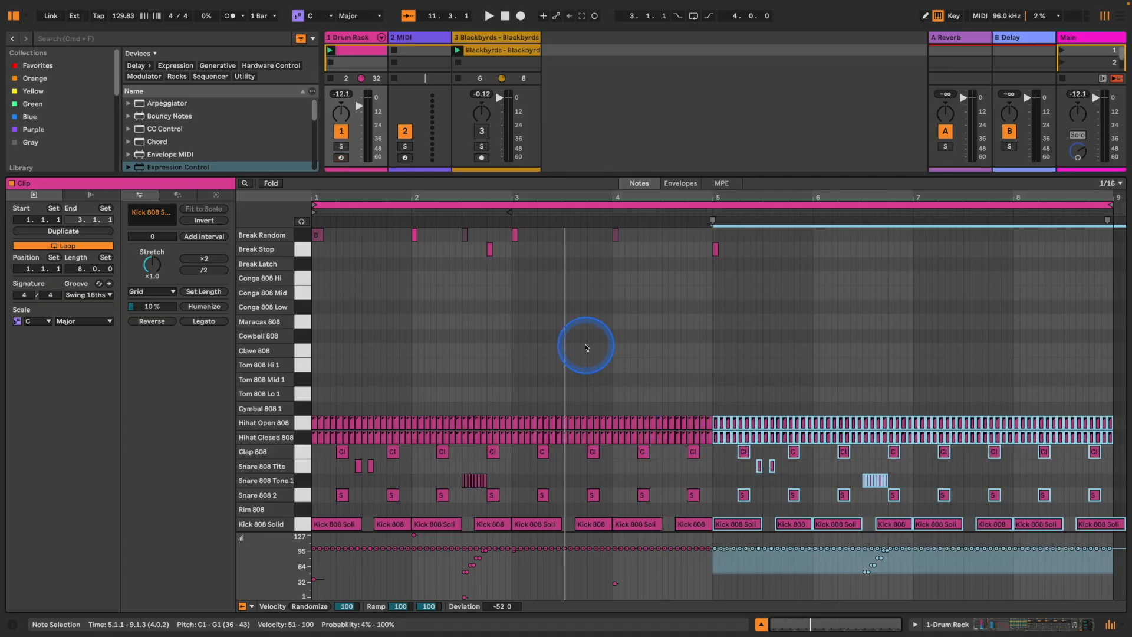
pyautogui.press('space')
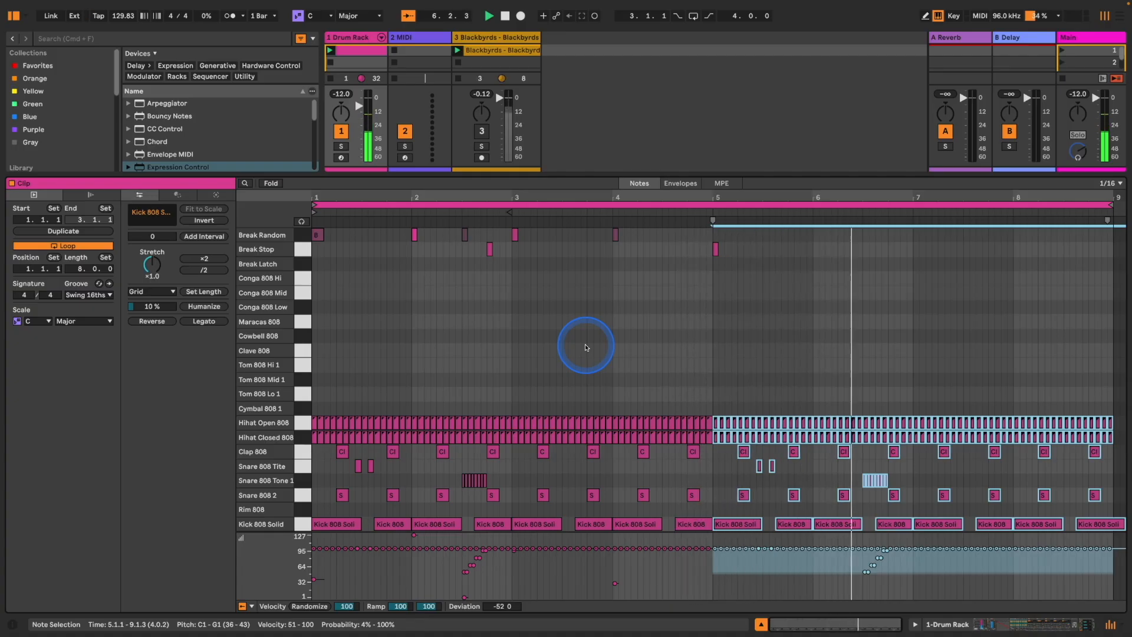
# Program a Break Random note with velocity 127 and deviation -126 at 7.1.1 and carry it to the start of bar 8
pyautogui.moveTo(896, 218); pyautogui.dragTo(912, 251)
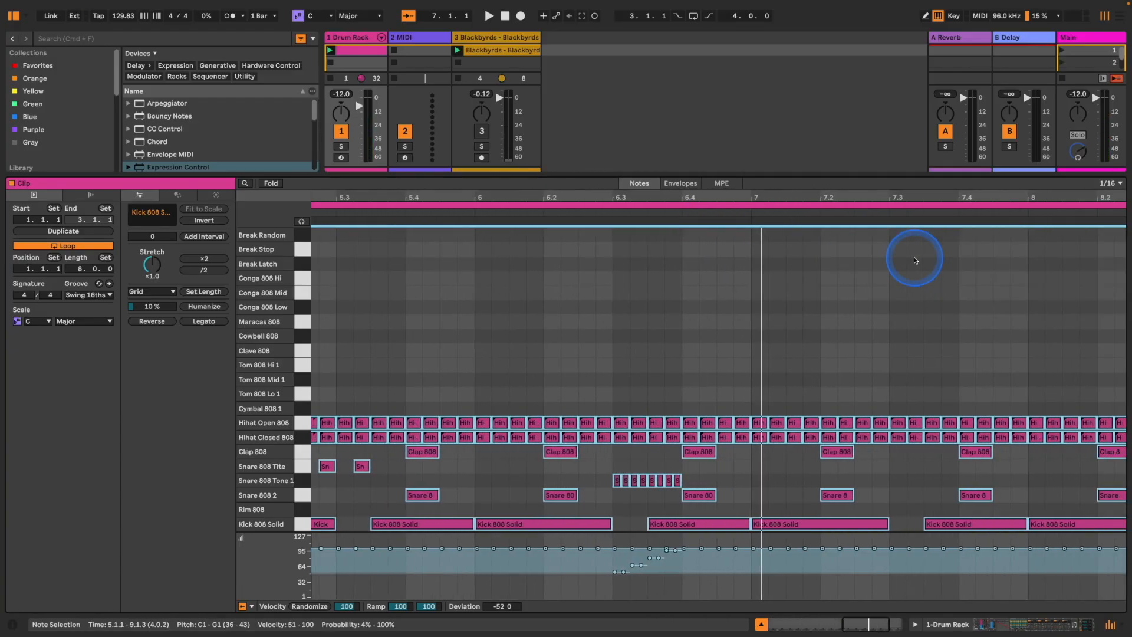
pyautogui.doubleClick(759, 234)
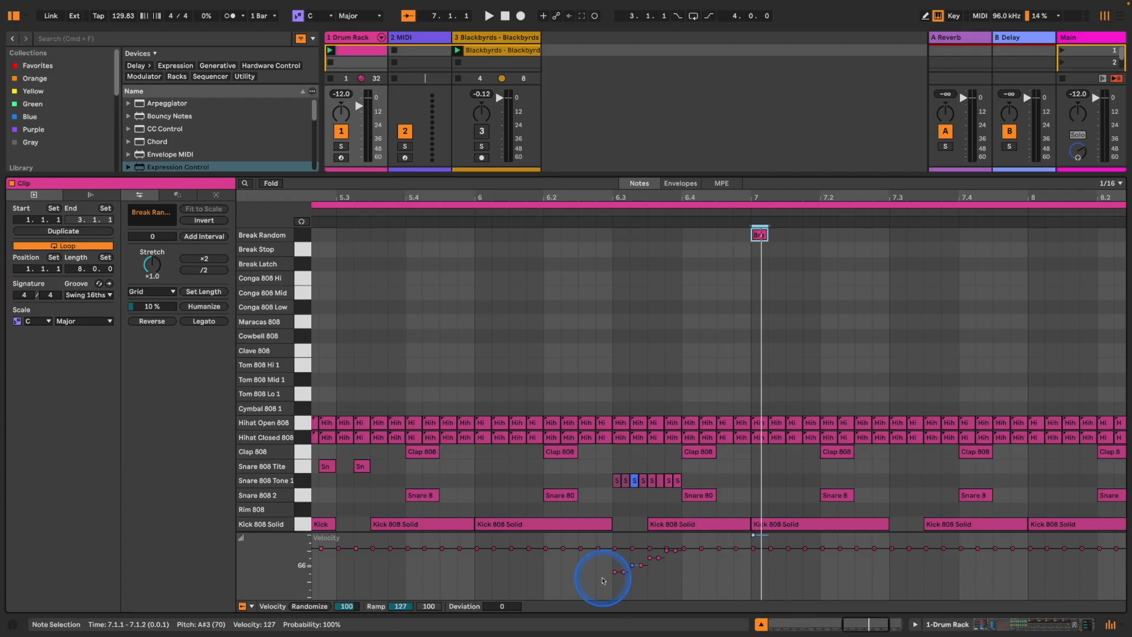
pyautogui.moveTo(480, 612); pyautogui.dragTo(480, 632)
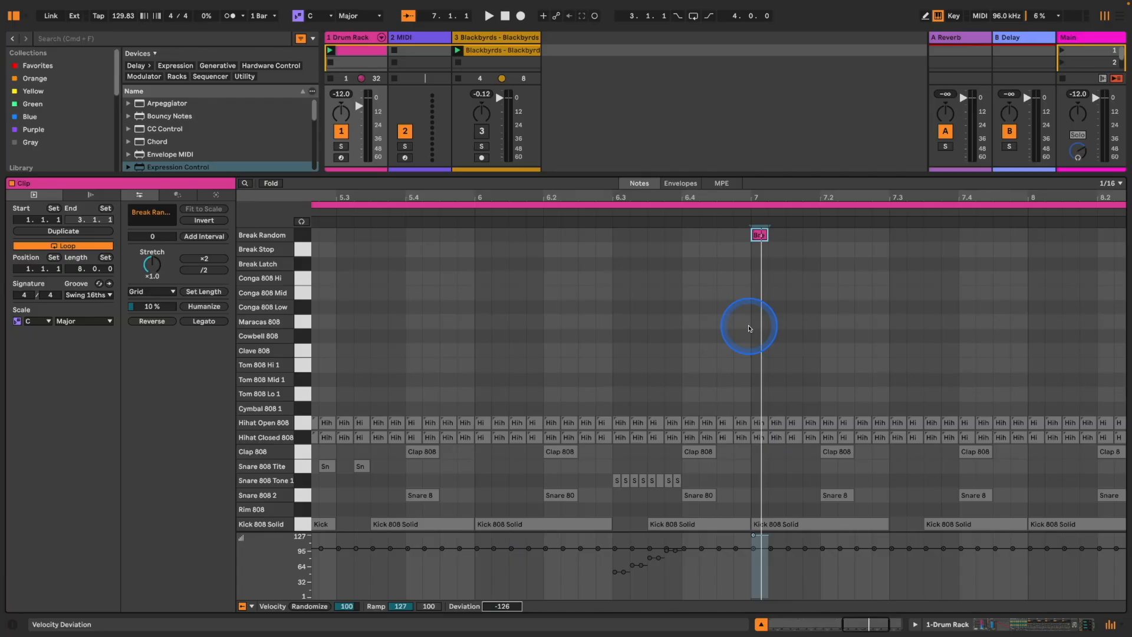
pyautogui.hscroll(-1, 852, 290)
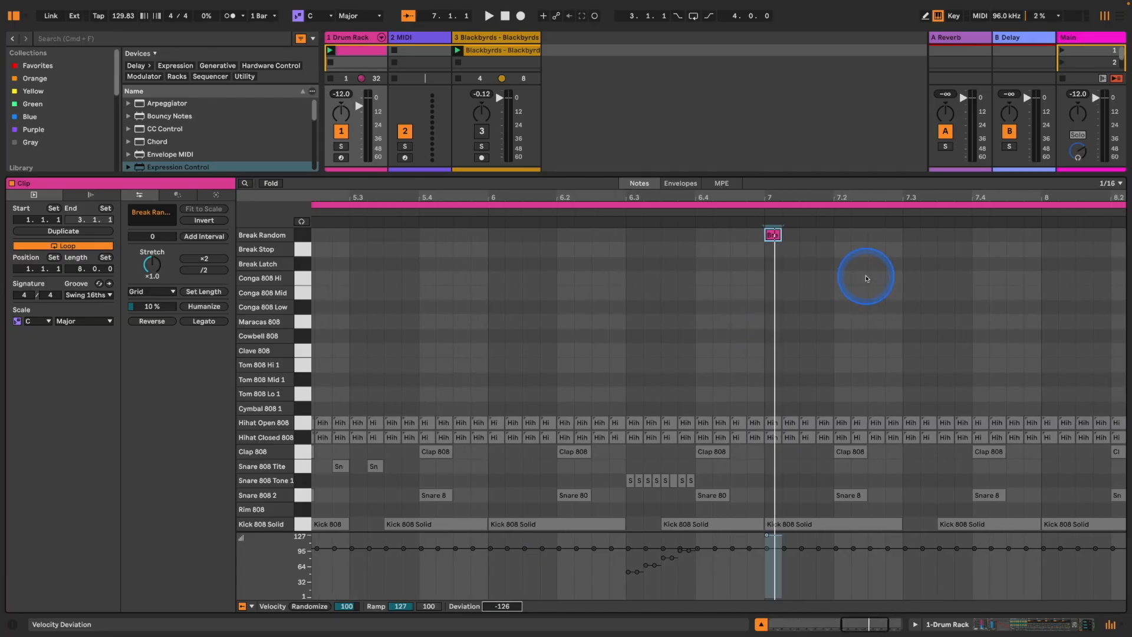
pyautogui.moveTo(772, 236); pyautogui.dragTo(1049, 233)
pyautogui.press('space')
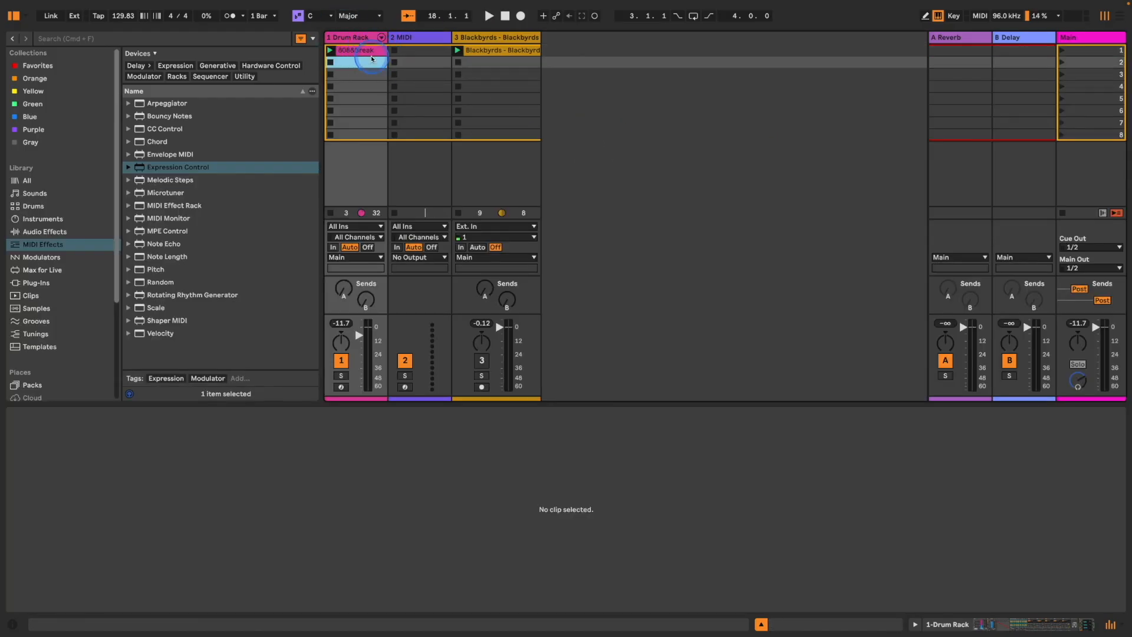
# Create a one-bar clip in the Drum Rack's second slot with kicks at 1.1 and 1.3.3 and Snare 808 2 at 1.2 and 1.4
pyautogui.doubleClick(373, 59)
pyautogui.click(242, 606)
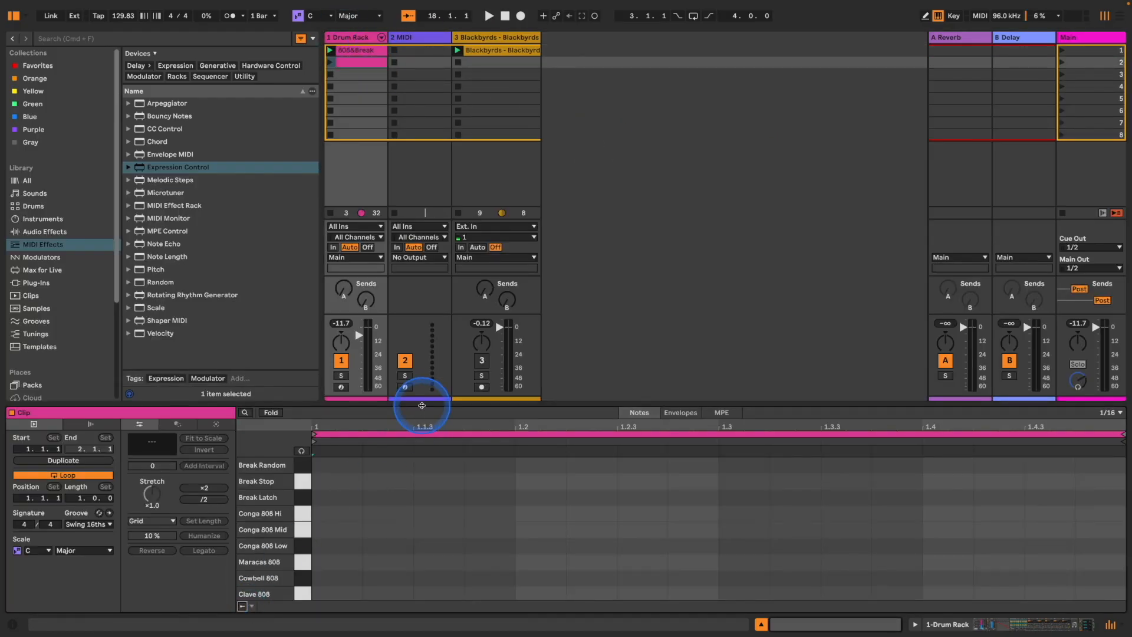
pyautogui.moveTo(422, 404); pyautogui.dragTo(493, 172)
pyautogui.doubleClick(341, 555)
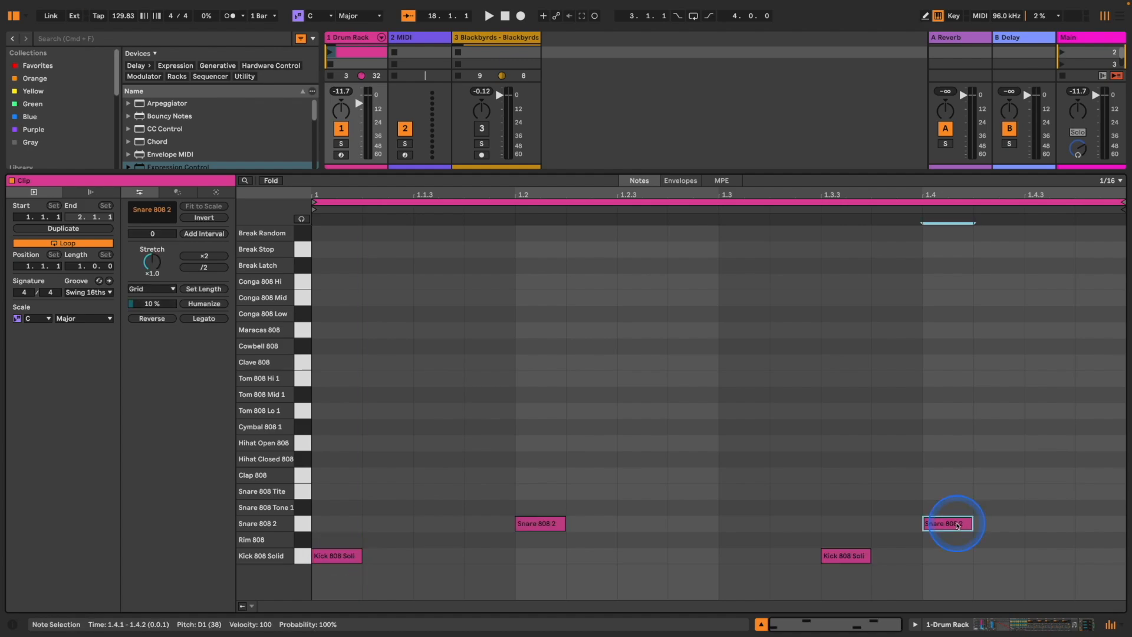
pyautogui.press('space')
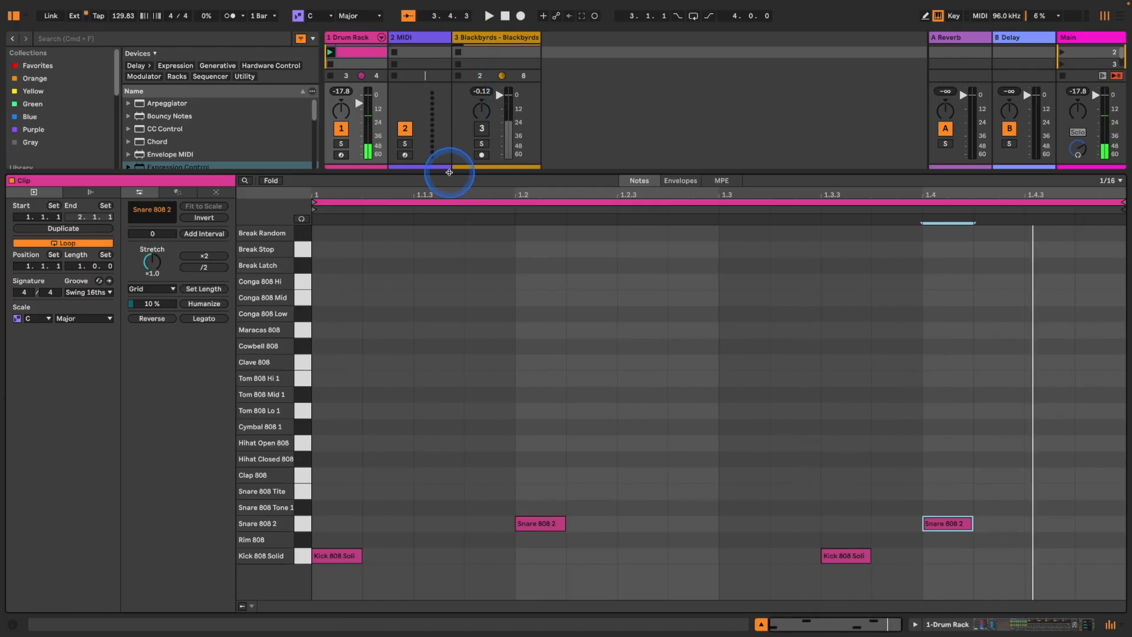
# Delete the Blackbyrds audio track and enlarge the session mixer area
pyautogui.moveTo(449, 173); pyautogui.dragTo(450, 323)
pyautogui.click(513, 36)
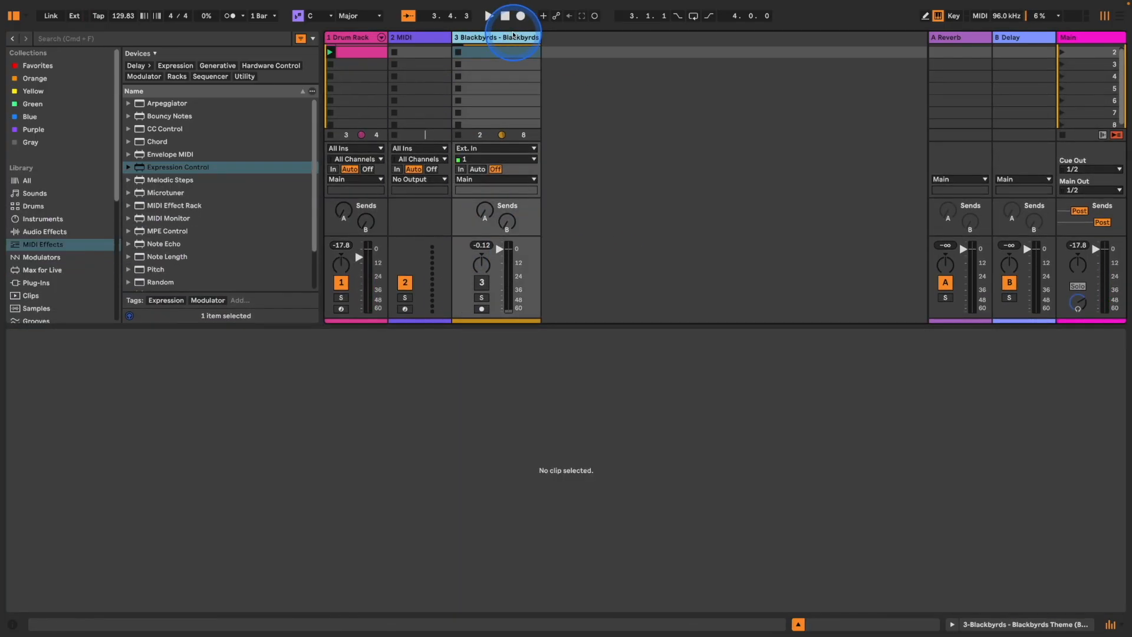
pyautogui.press('Delete')
pyautogui.moveTo(531, 322); pyautogui.dragTo(549, 580)
# Route the MIDI track's output to 1-Drum Rack and create an empty clip in its second slot
pyautogui.click(424, 39)
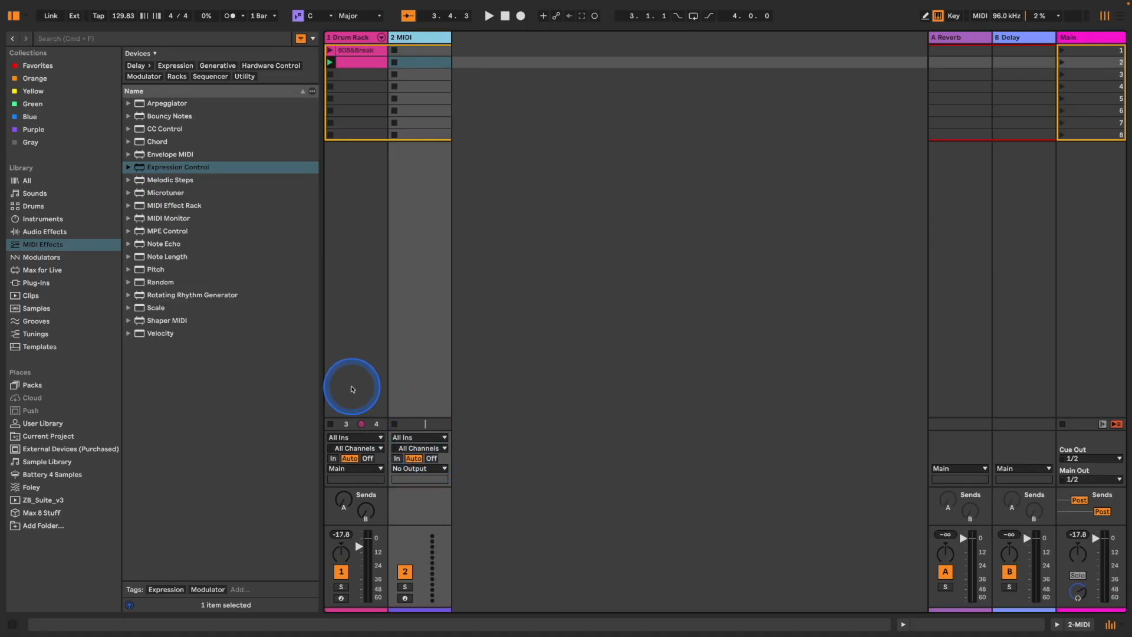
pyautogui.click(425, 469)
pyautogui.click(477, 560)
pyautogui.click(448, 135)
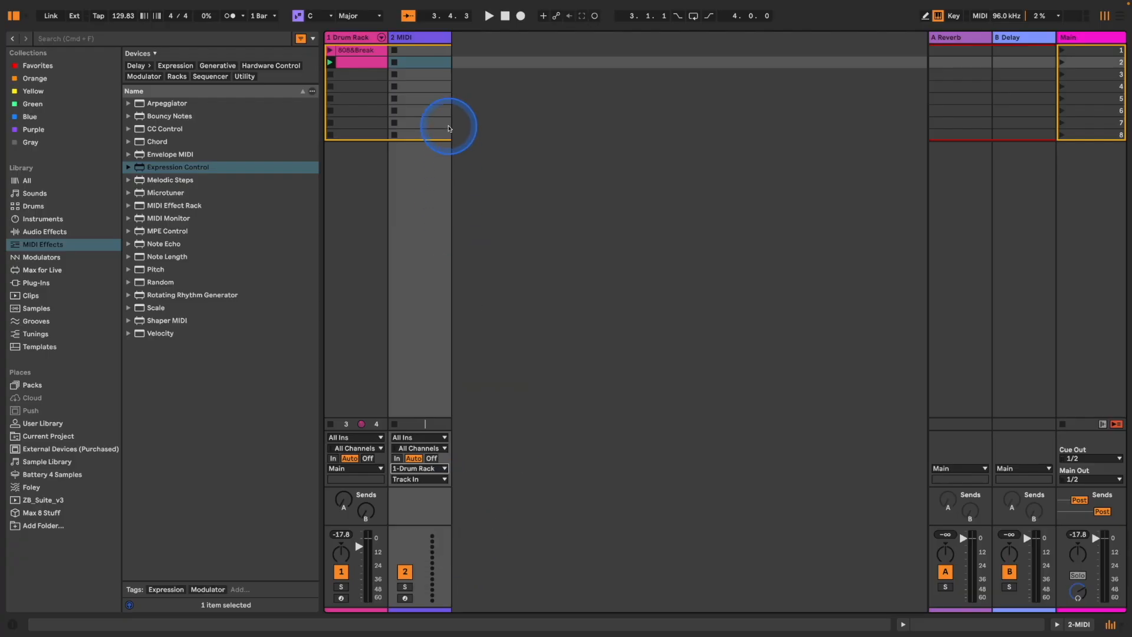
pyautogui.doubleClick(422, 68)
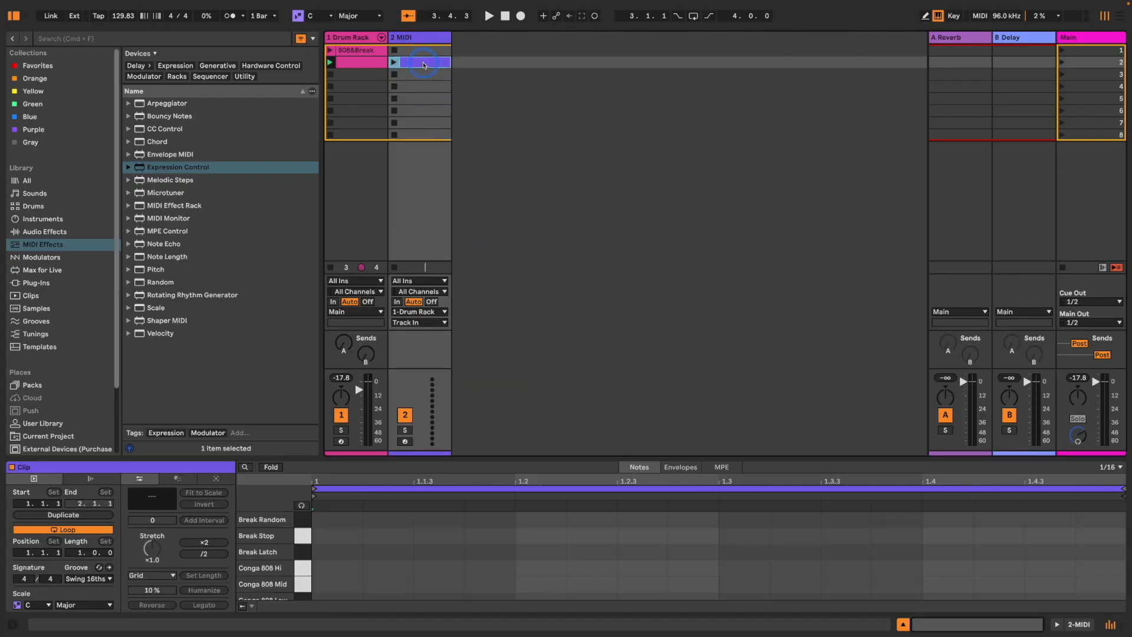
# Add a Hihat Open 808 note at 1.1.1 in the MIDI track's clip, shorten its loop to end at 1.3.4, and launch the clip
pyautogui.moveTo(501, 460); pyautogui.dragTo(506, 245)
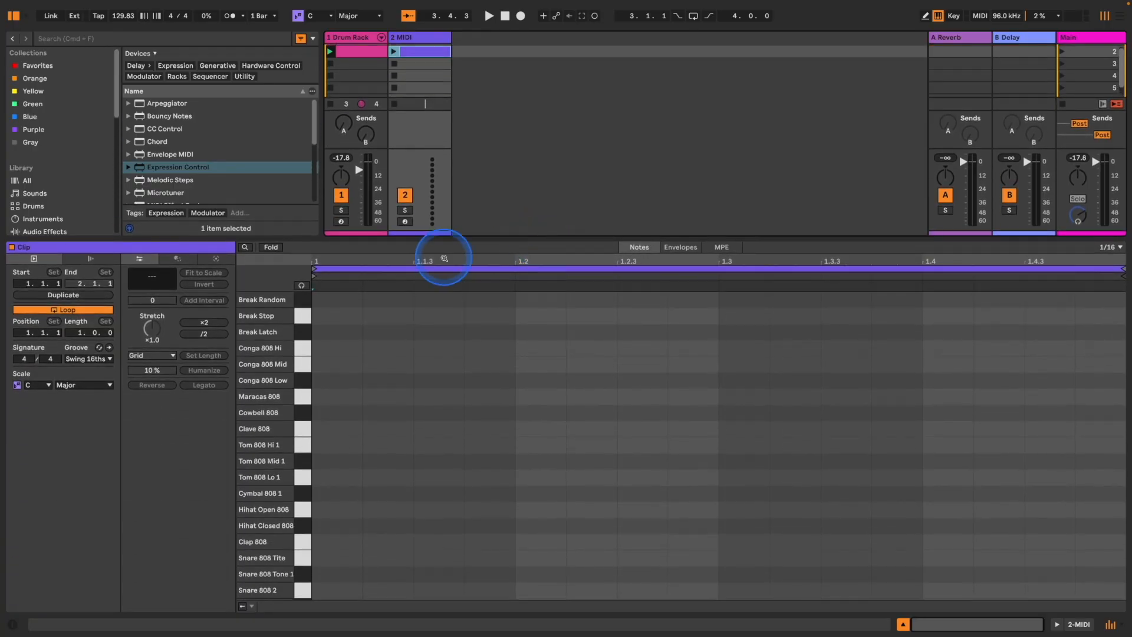
pyautogui.scroll(-2, 333, 436)
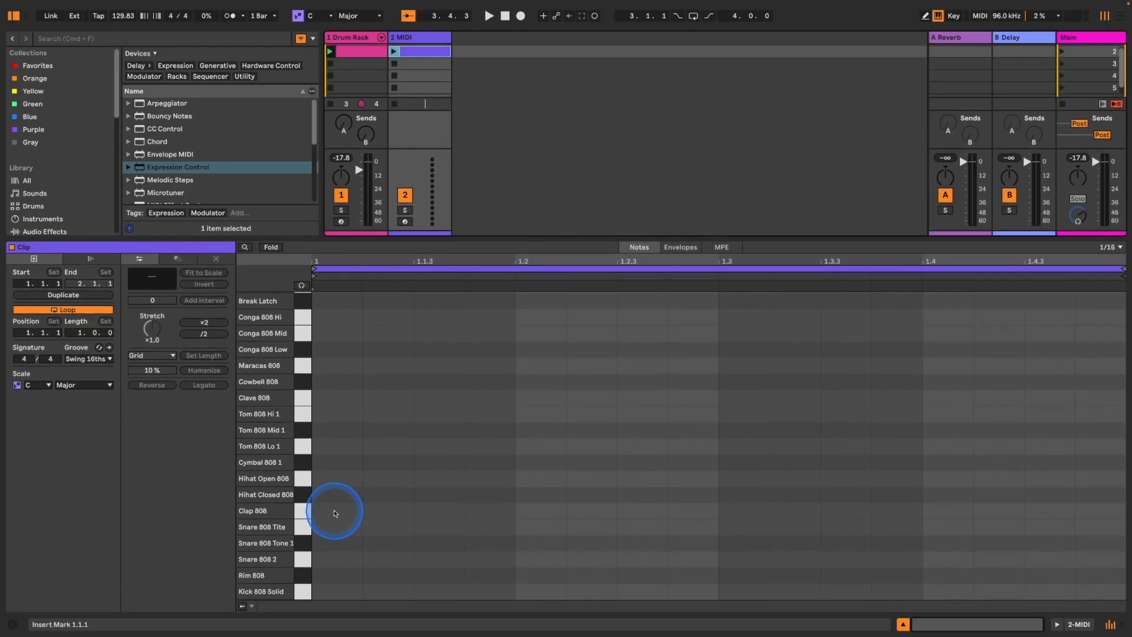
pyautogui.doubleClick(344, 478)
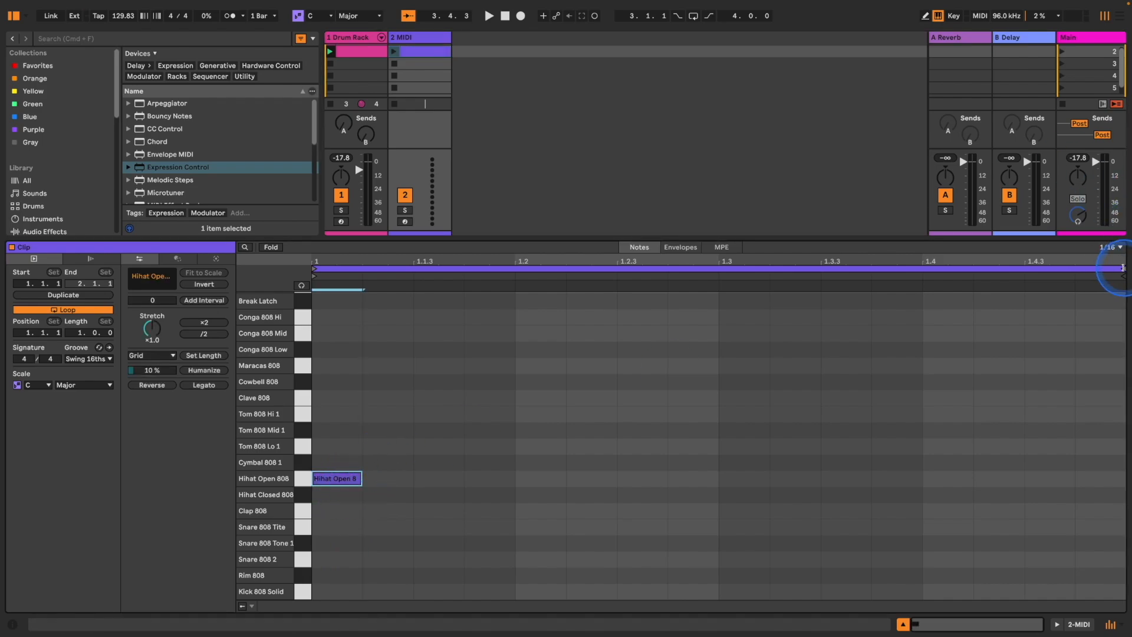
pyautogui.moveTo(1105, 270); pyautogui.dragTo(851, 285)
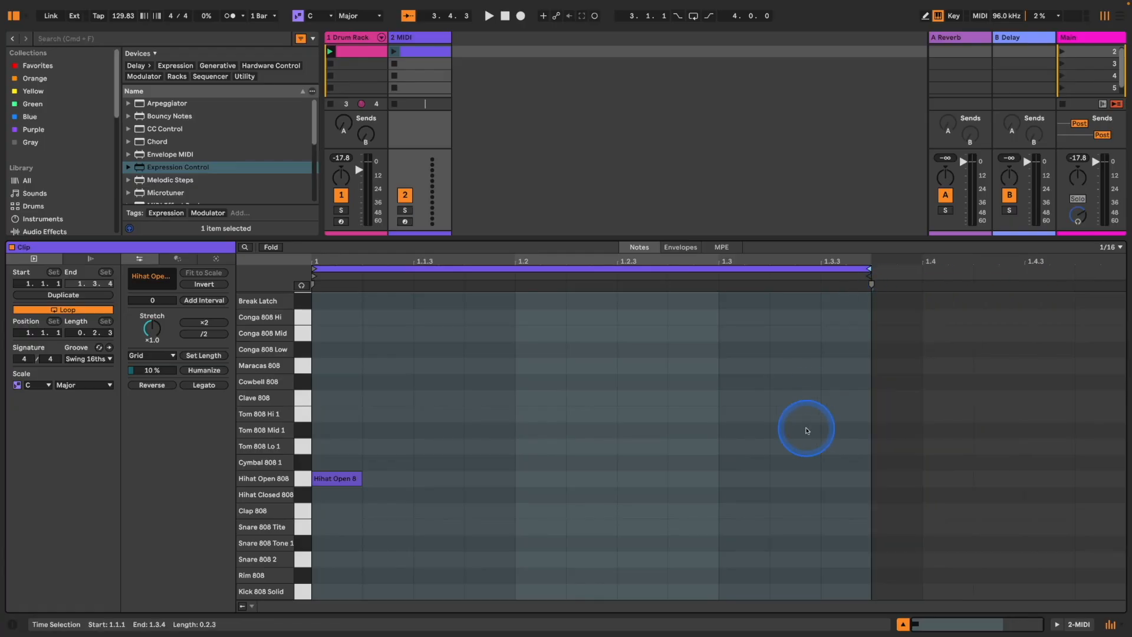
pyautogui.click(393, 52)
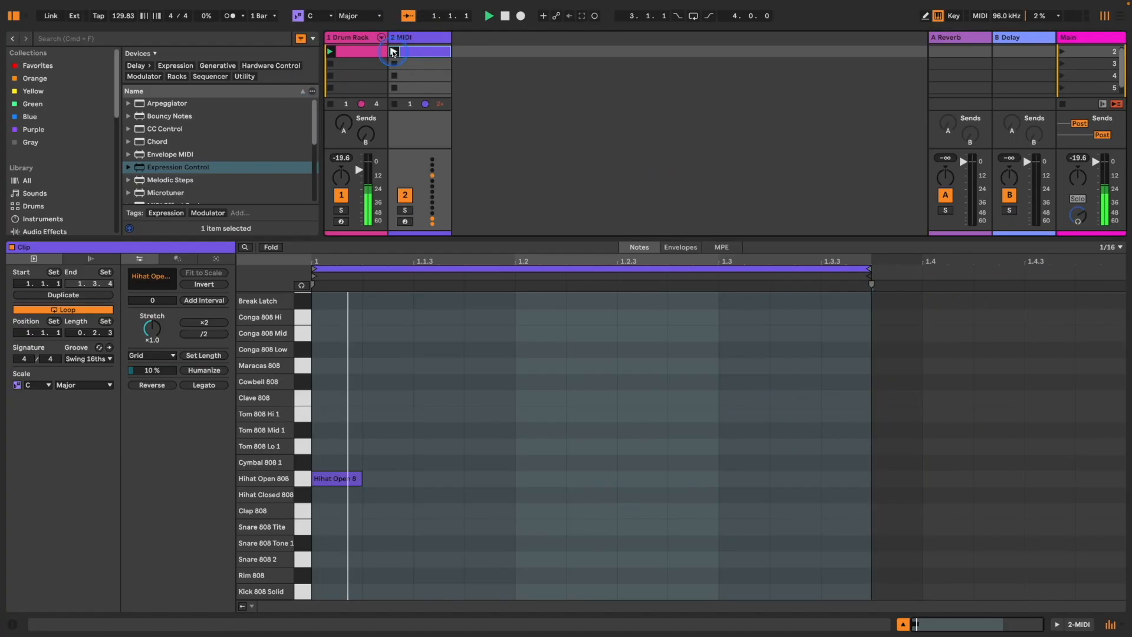
# Arm both the Drum Rack track and the MIDI track for recording
pyautogui.rightClick(341, 222)
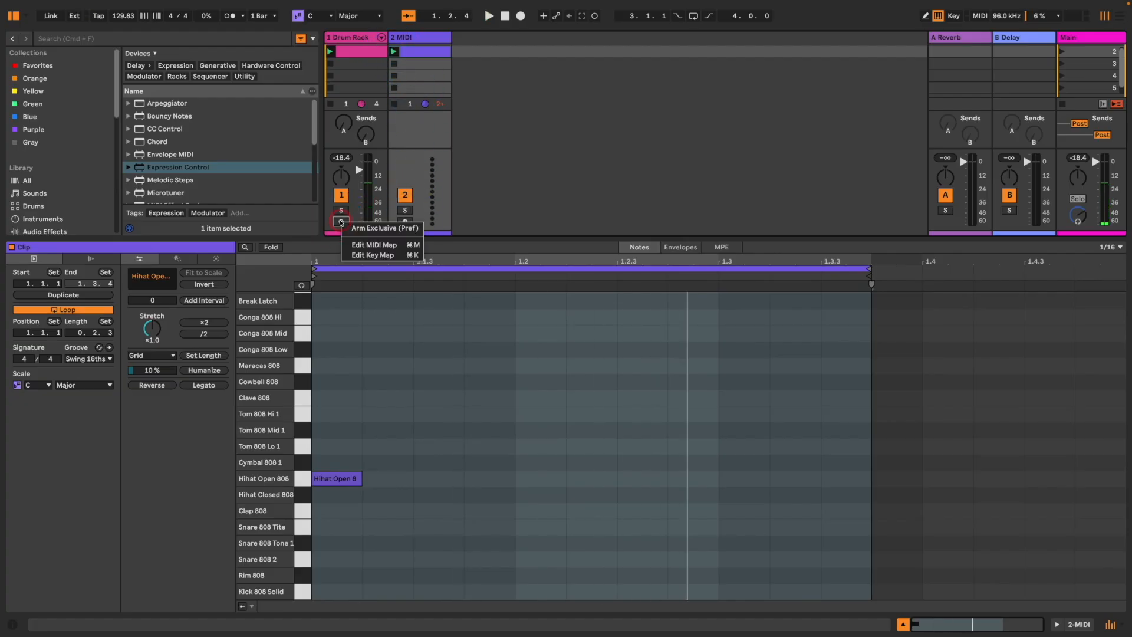
pyautogui.click(506, 206)
pyautogui.click(406, 222)
pyautogui.click(342, 222)
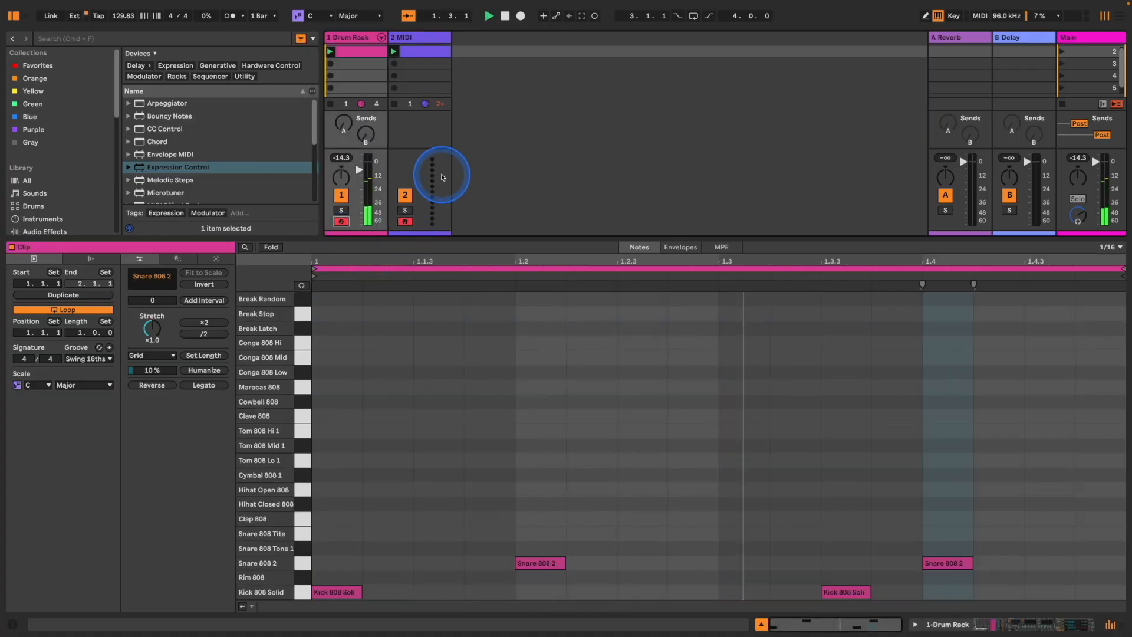
# Stretch the MIDI clip's Hihat Open 808 across the loop, add Clap 808 at 1.2 and Clave 808 at 1.1.1, 1.1.4, 1.2.3 and 1.3.2
pyautogui.click(420, 52)
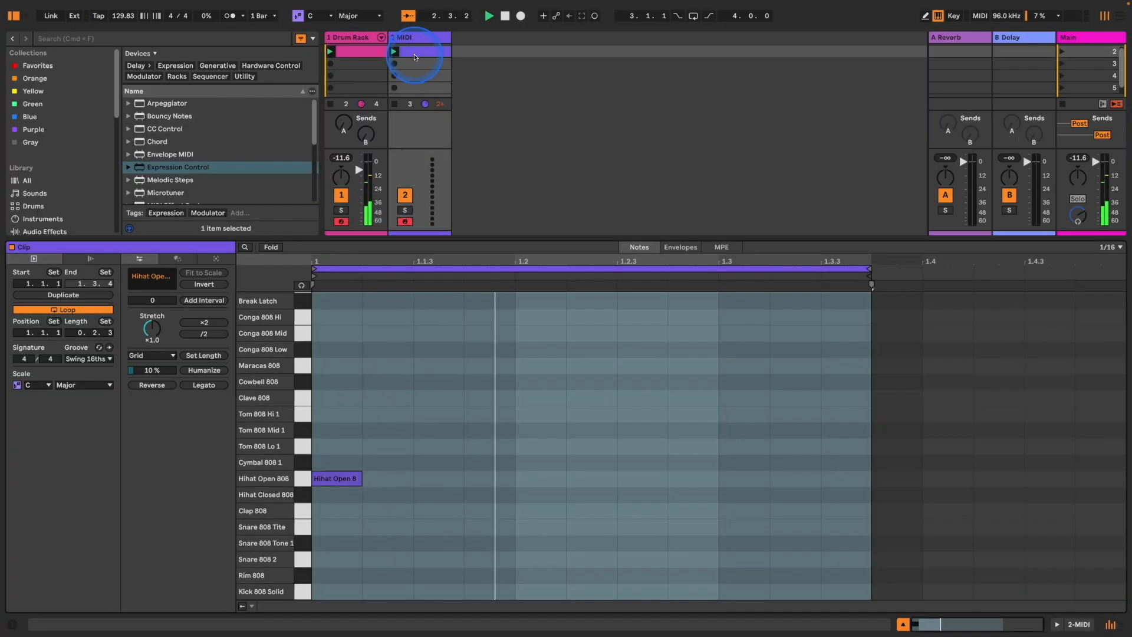
pyautogui.moveTo(358, 479); pyautogui.dragTo(838, 450)
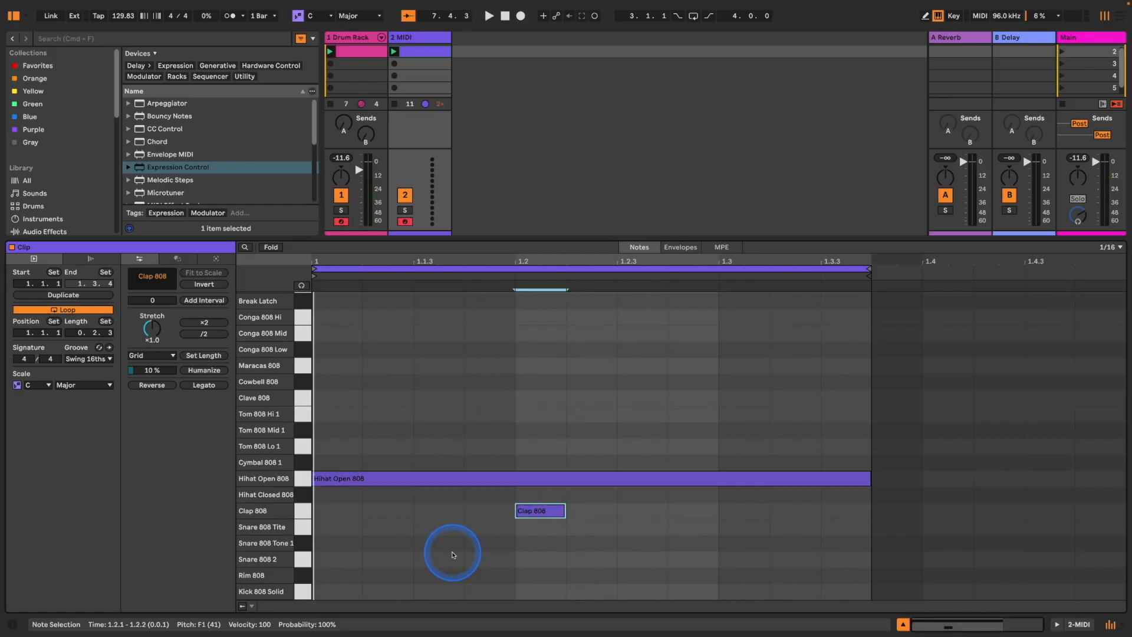
pyautogui.doubleClick(339, 398)
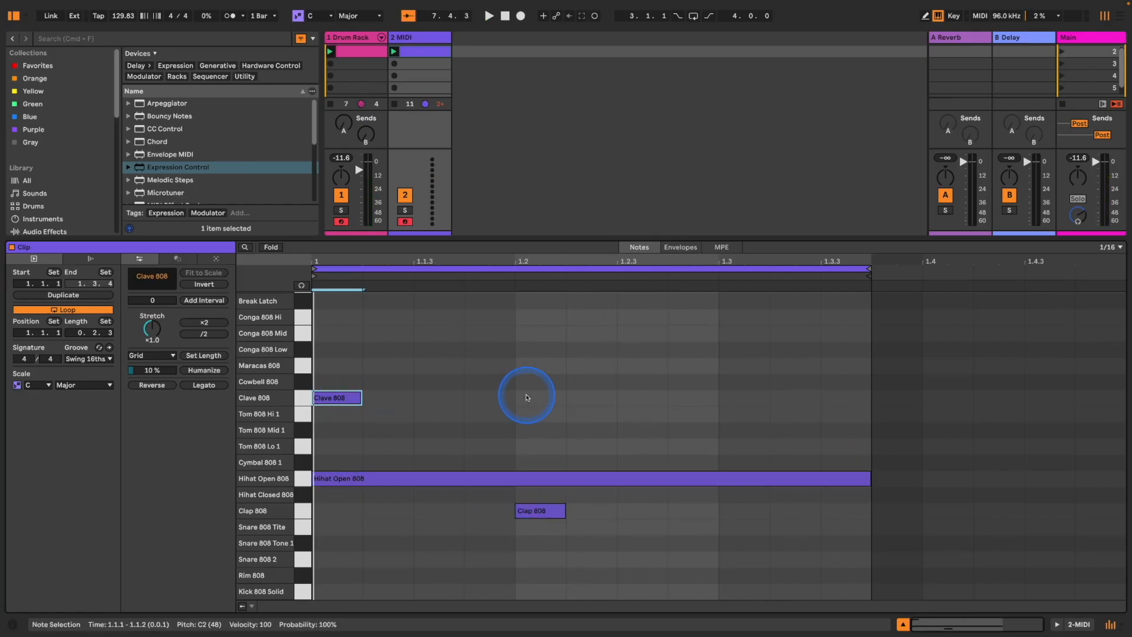
pyautogui.doubleClick(489, 398)
pyautogui.doubleClick(641, 397)
pyautogui.doubleClick(794, 397)
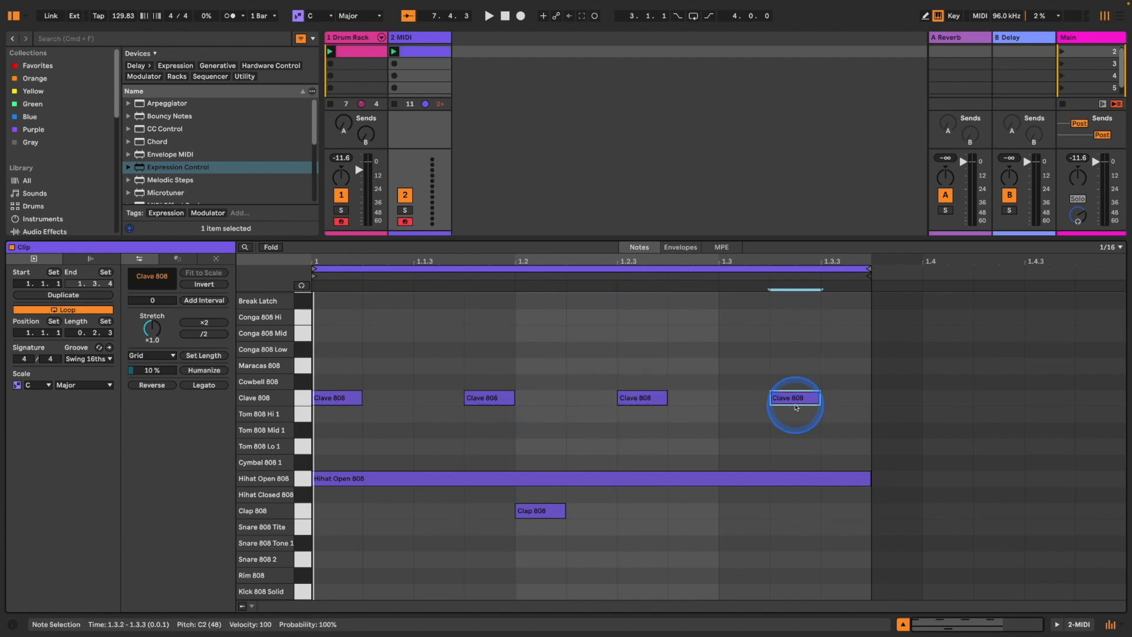
pyautogui.press('space')
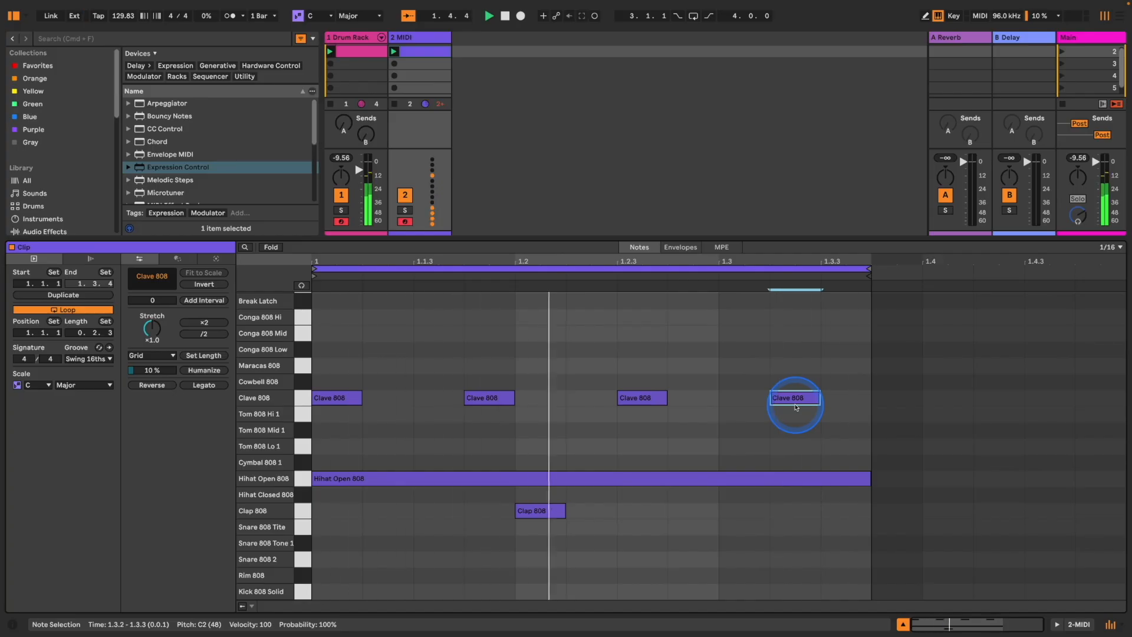
# Delete the Clap 808 note and fill the loop with sixteenth-note Maracas 808 hits, then play the result
pyautogui.doubleClick(556, 512)
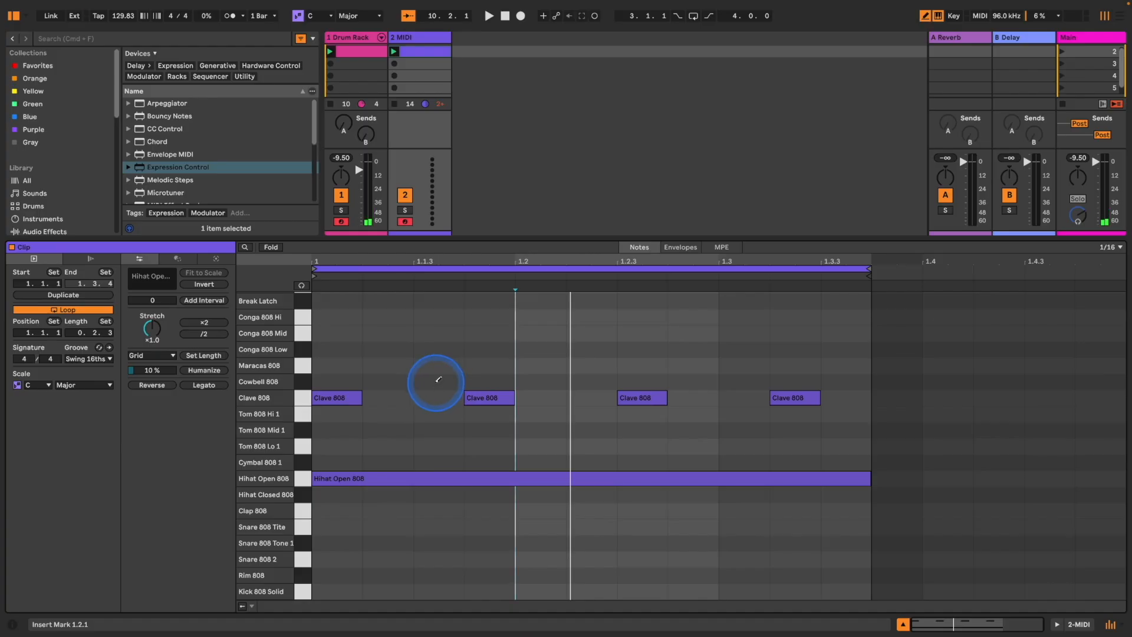
pyautogui.moveTo(342, 366)
pyautogui.mouseDown()
pyautogui.moveTo(897, 379)
pyautogui.moveTo(962, 409)
pyautogui.mouseUp()
pyautogui.moveTo(952, 368); pyautogui.dragTo(897, 372)
pyautogui.press('space')
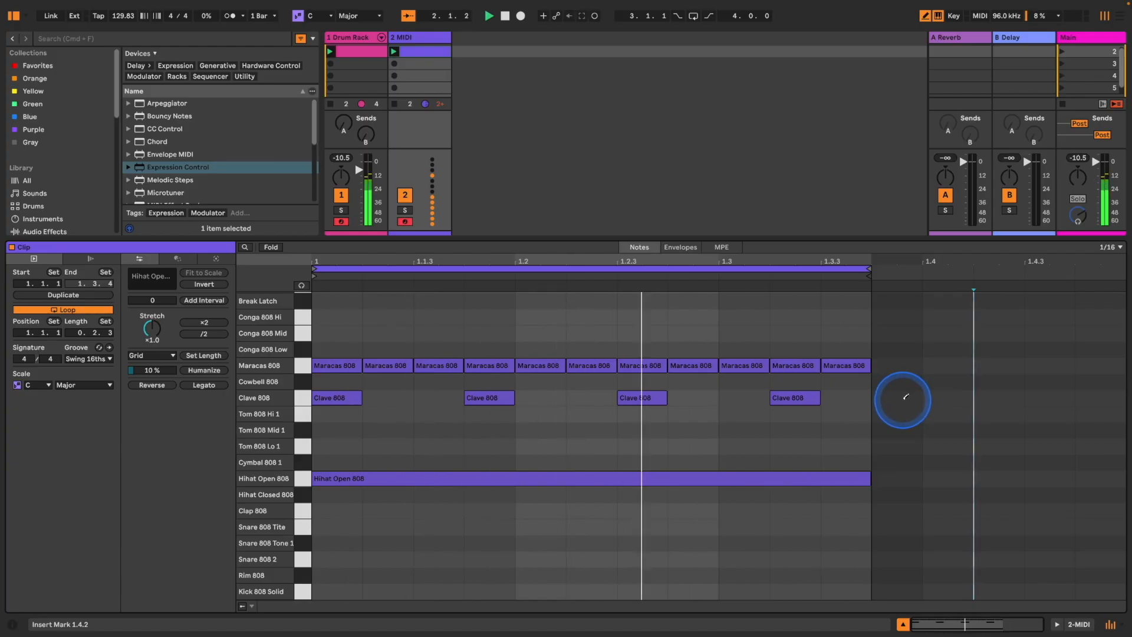
# Insert another MIDI track, route its output to 1-Drum Rack, and arm it
pyautogui.rightClick(468, 51)
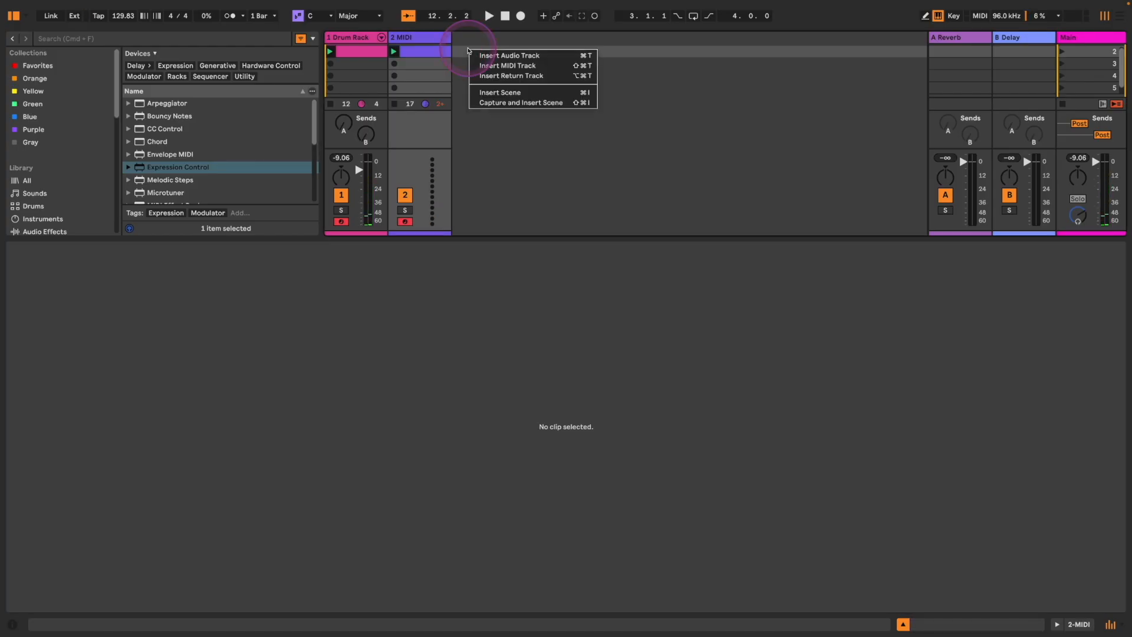
pyautogui.click(490, 64)
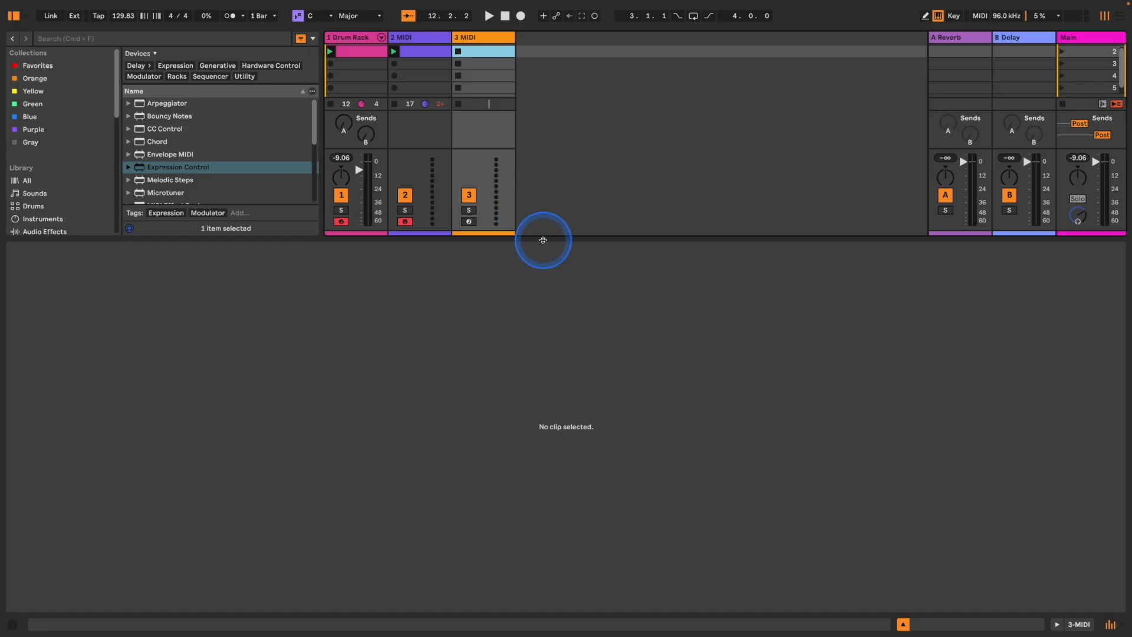
pyautogui.moveTo(541, 240); pyautogui.dragTo(562, 465)
pyautogui.click(481, 308)
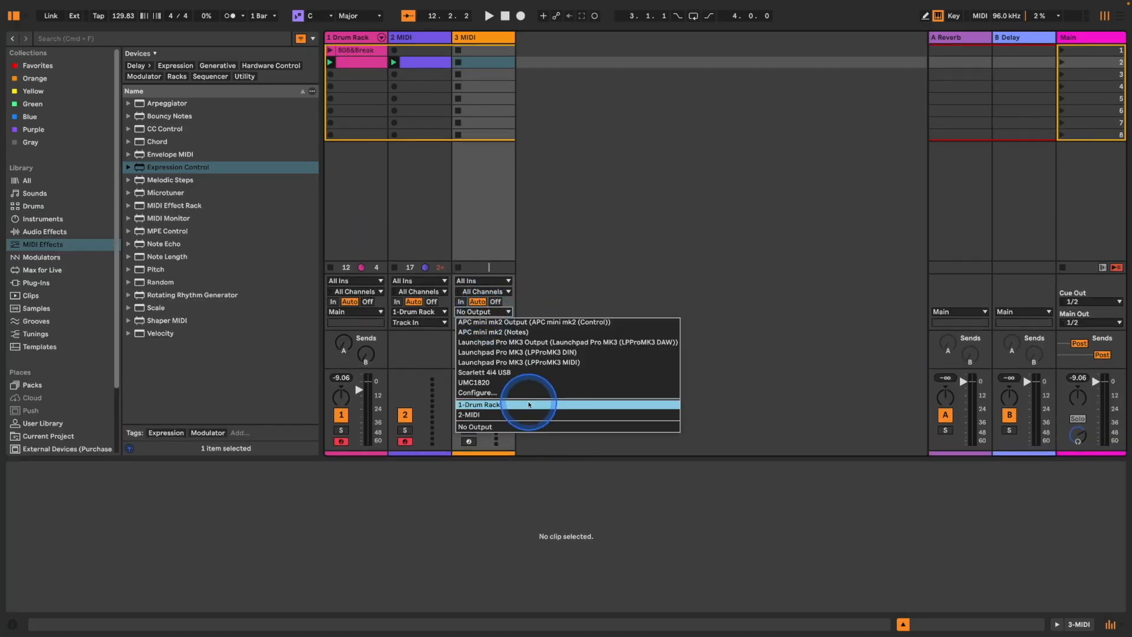
pyautogui.click(508, 401)
pyautogui.click(469, 441)
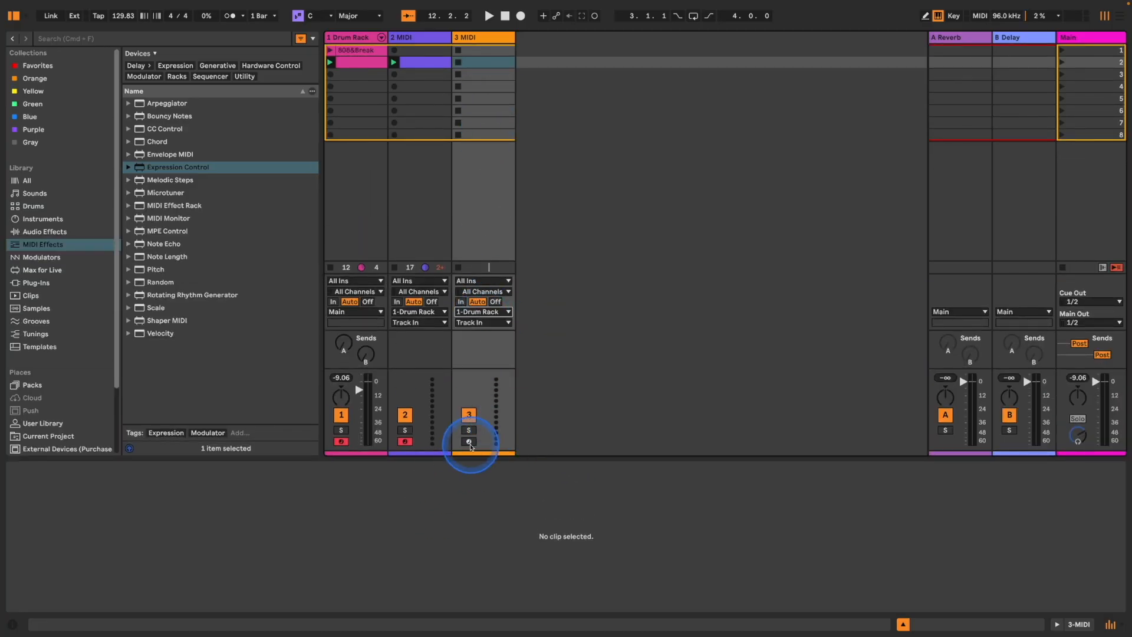
# Create and launch a clip in the new track's second slot with a Break Stop note at 1.1.1 and a loop ending at 2.1.4
pyautogui.doubleClick(488, 52)
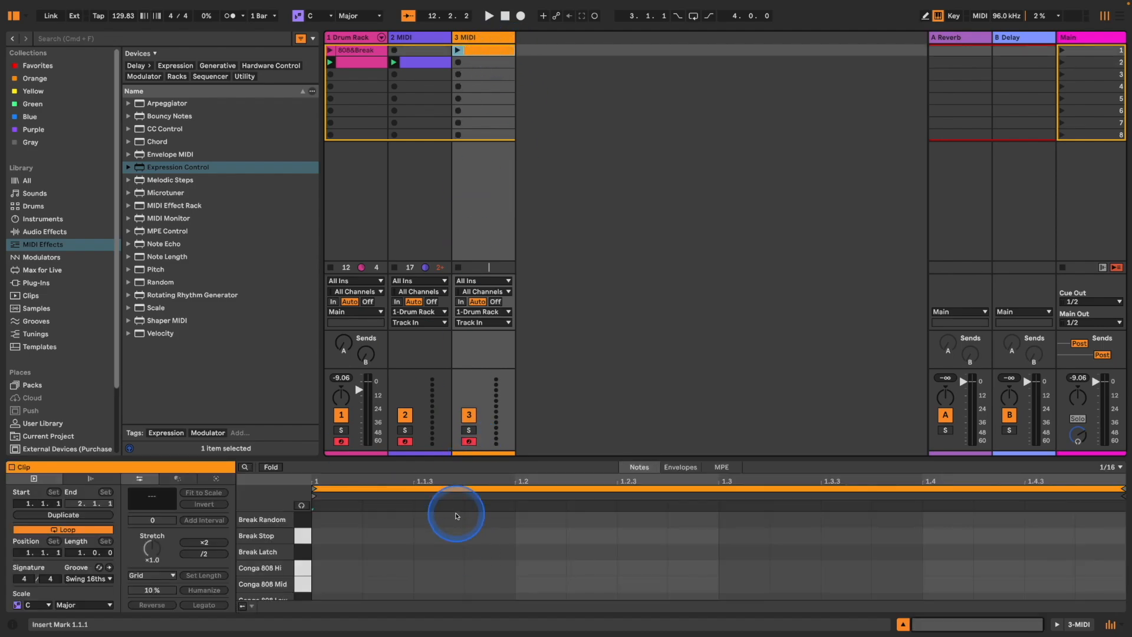
pyautogui.moveTo(430, 461); pyautogui.dragTo(478, 298)
pyautogui.doubleClick(338, 371)
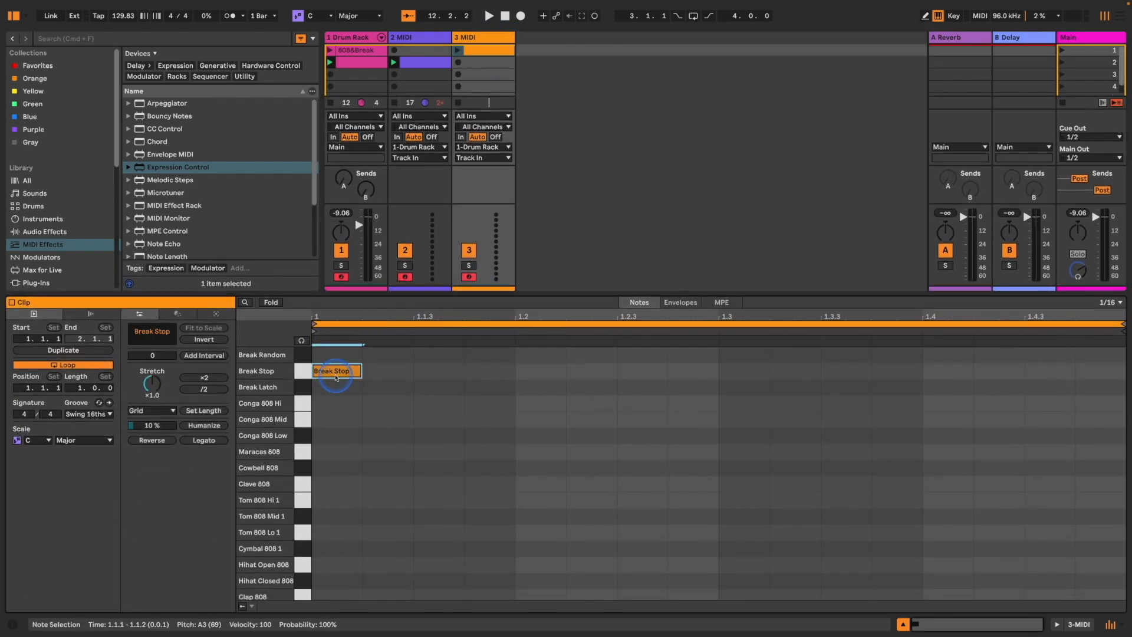
pyautogui.moveTo(1123, 322); pyautogui.dragTo(1025, 331)
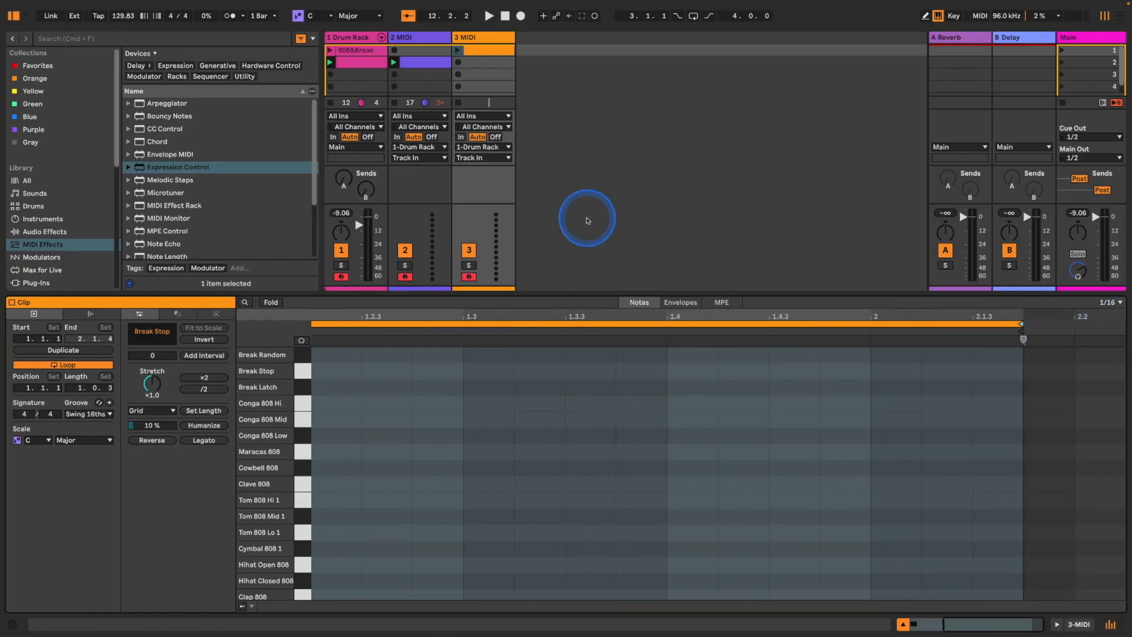
pyautogui.moveTo(475, 56); pyautogui.dragTo(459, 65)
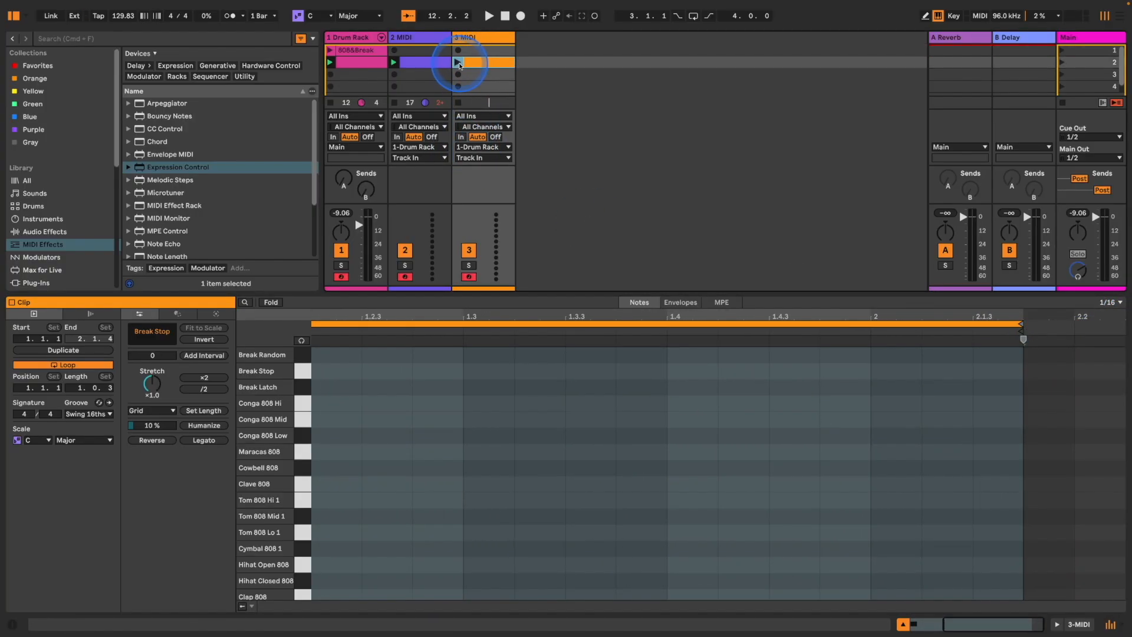
pyautogui.click(458, 62)
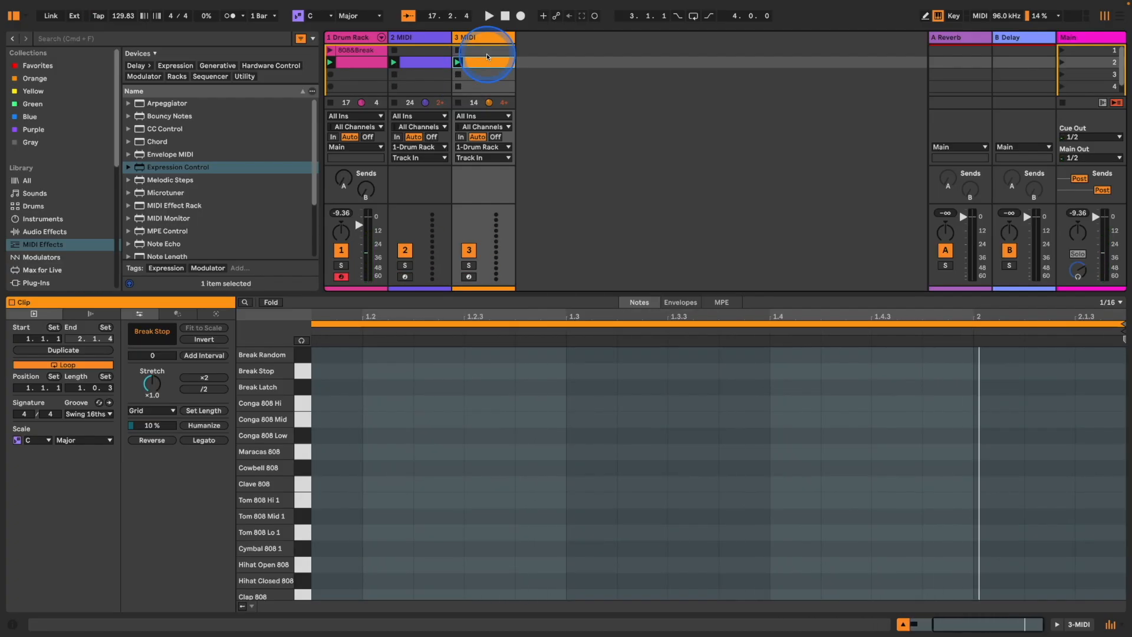
# Rename the two MIDI tracks Poly 1 and Poly 2, group them with the Drum Rack track, and play the group's first slot
pyautogui.click(901, 624)
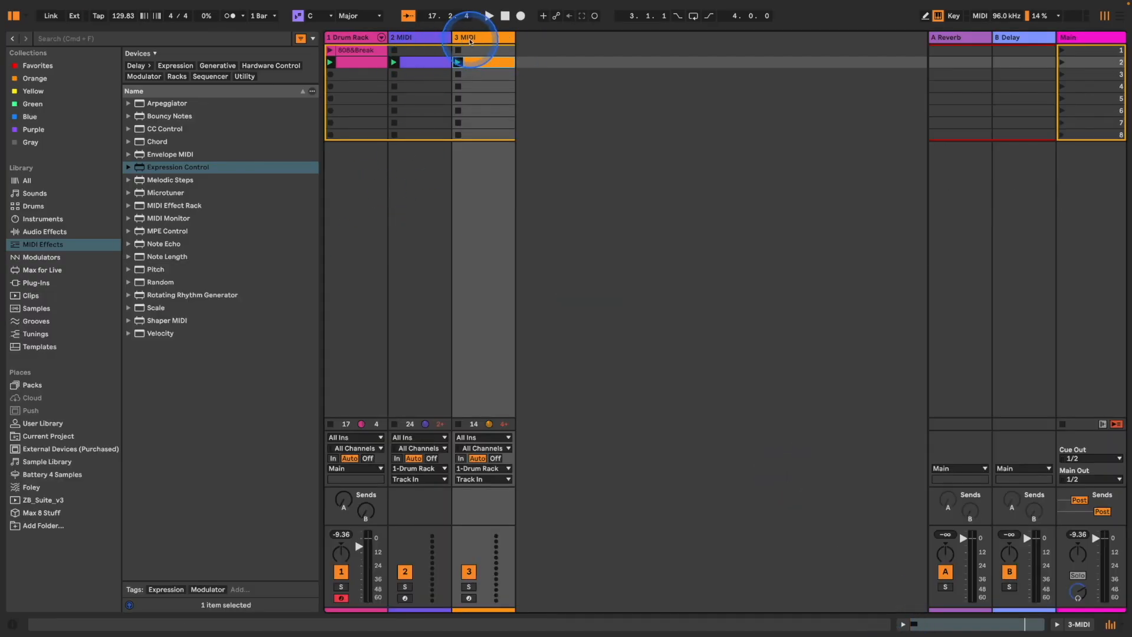
pyautogui.keyDown('shift'); pyautogui.click(357, 38); pyautogui.keyUp('shift')
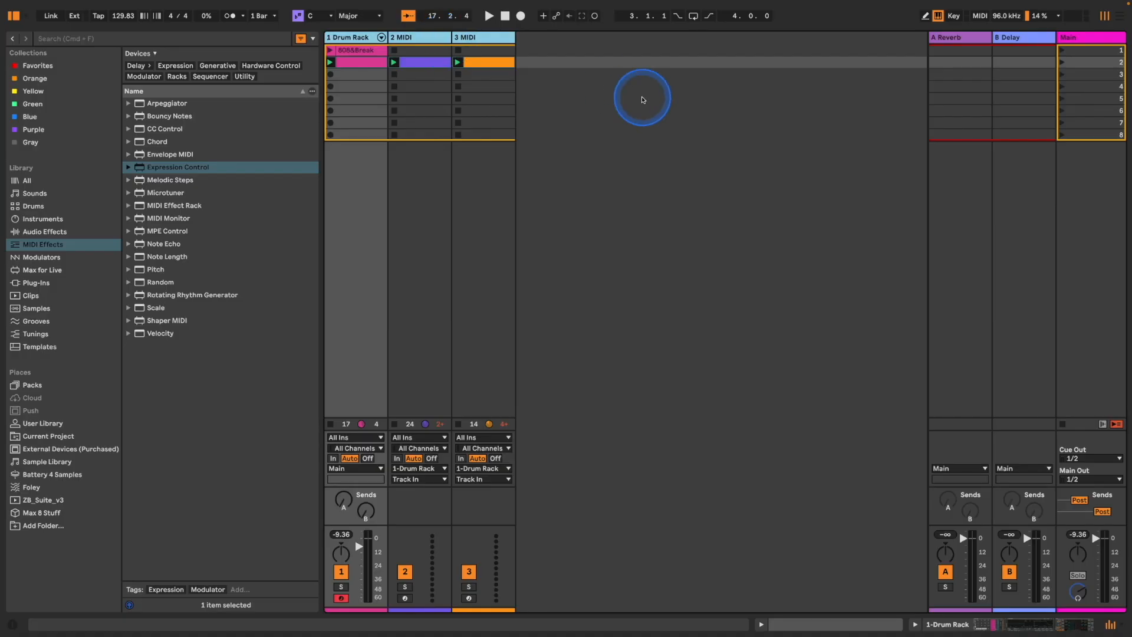
pyautogui.click(406, 38)
pyautogui.click(408, 41)
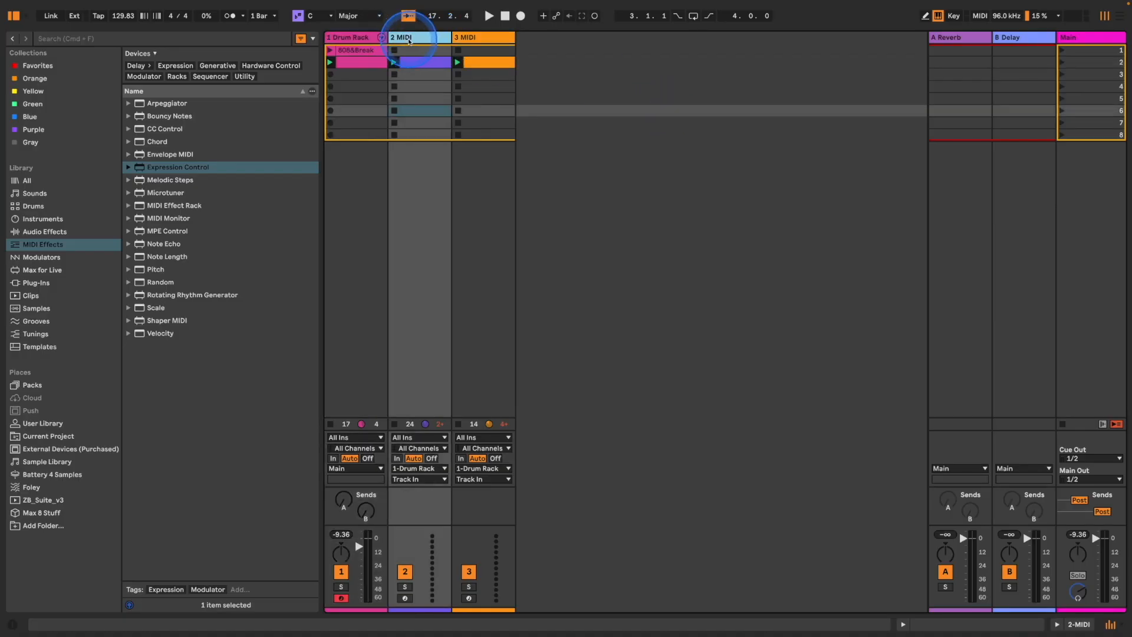
pyautogui.click(497, 40)
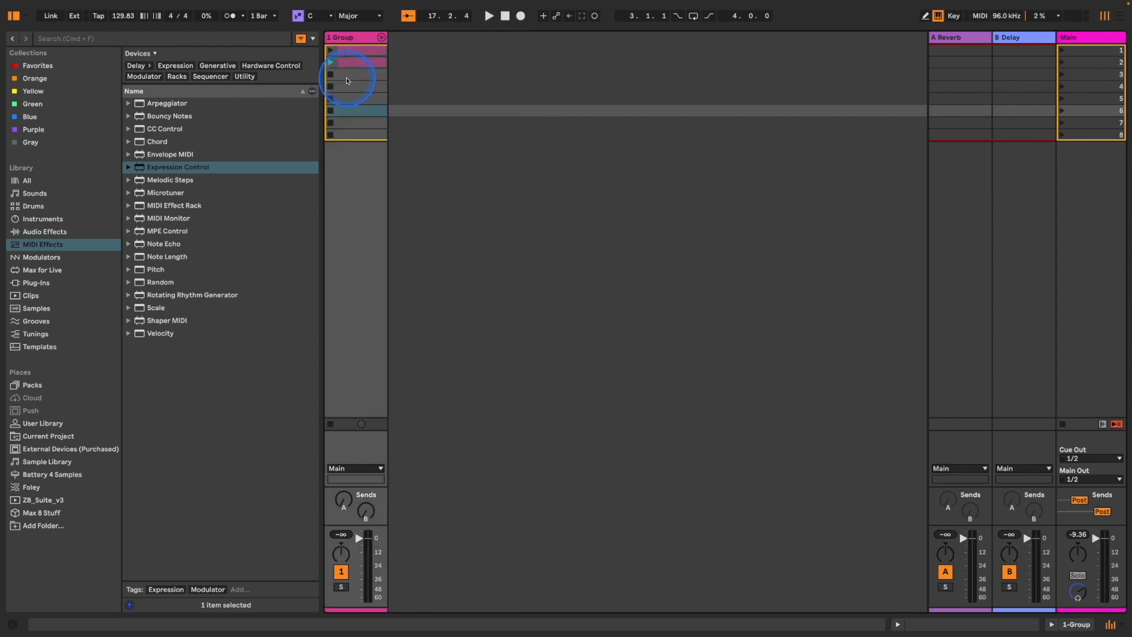
pyautogui.press('Return')
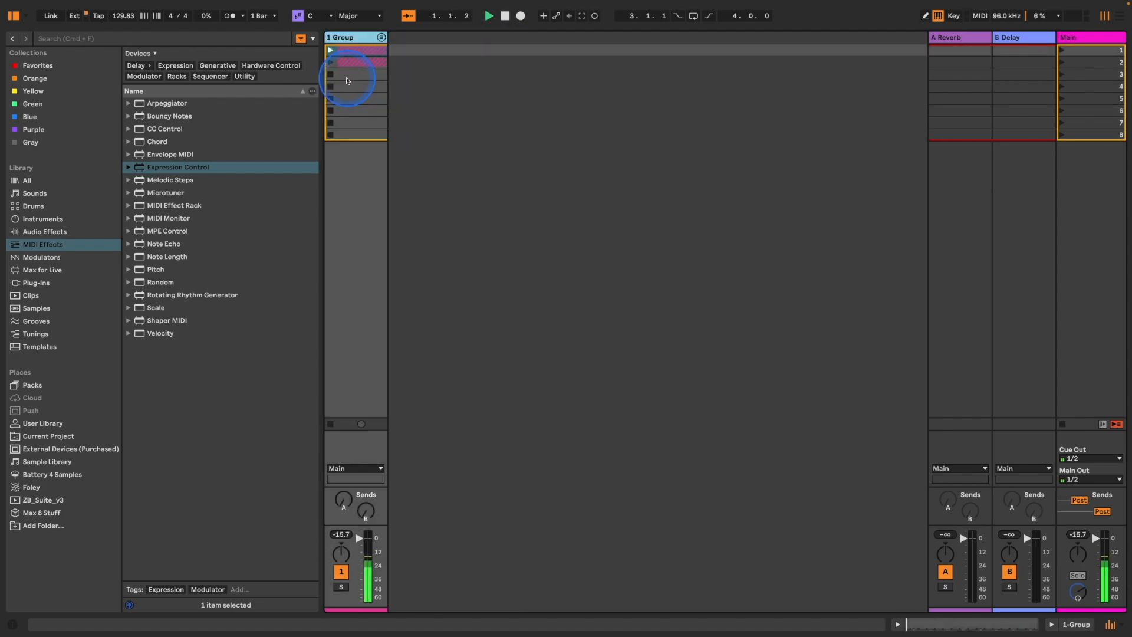
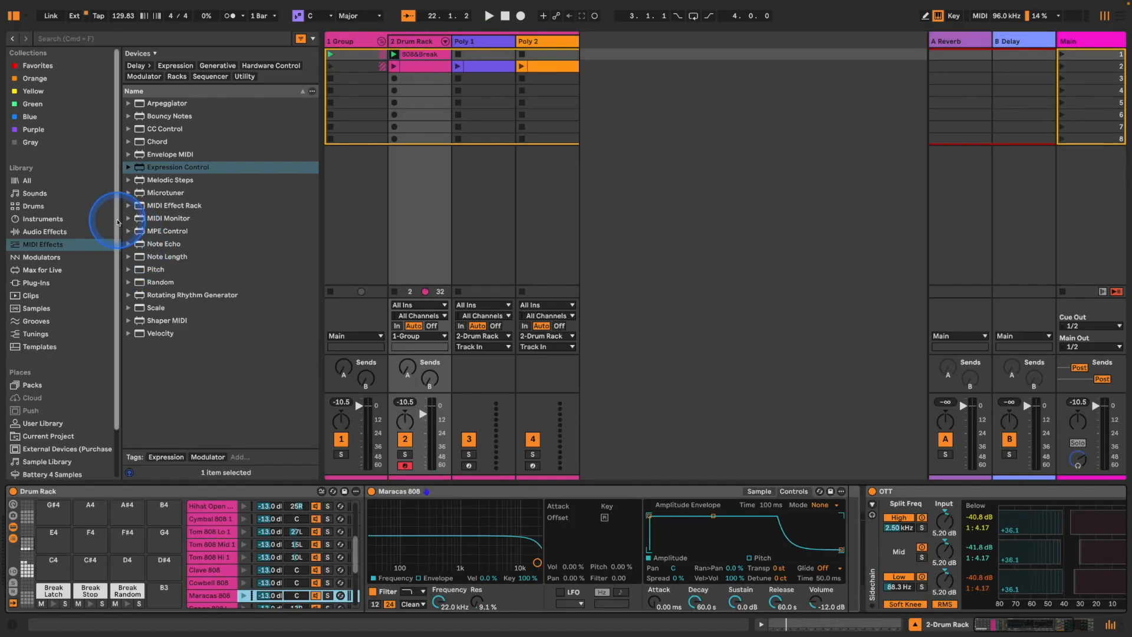
# Fold the drum group and set the project scale to D#/Eb Dorian
pyautogui.scroll(-3, 95, 377)
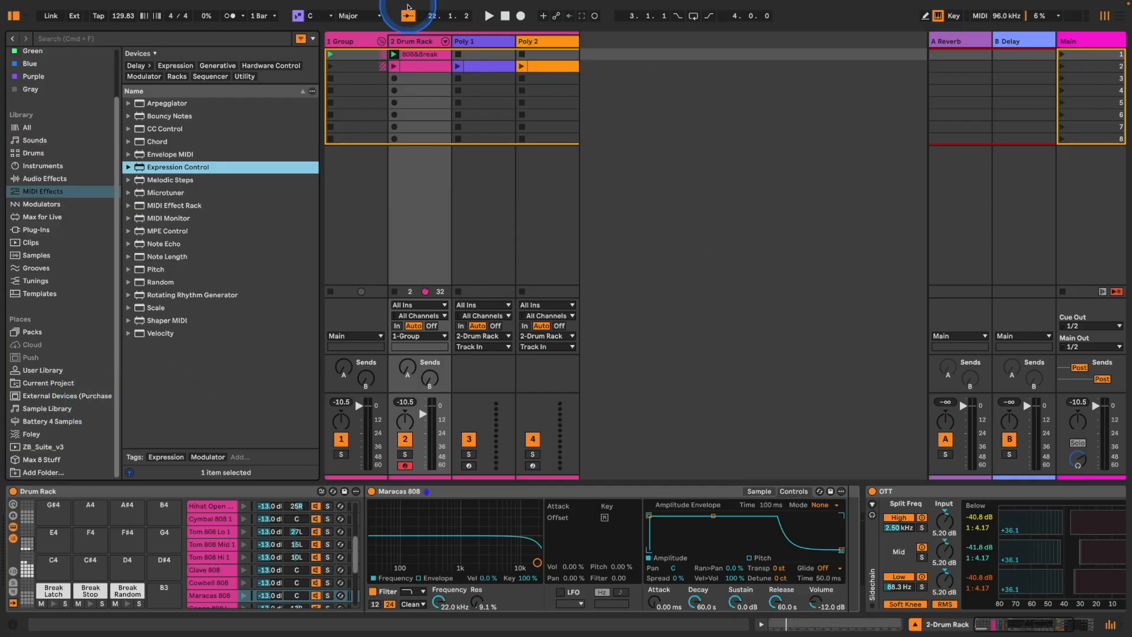
pyautogui.click(381, 41)
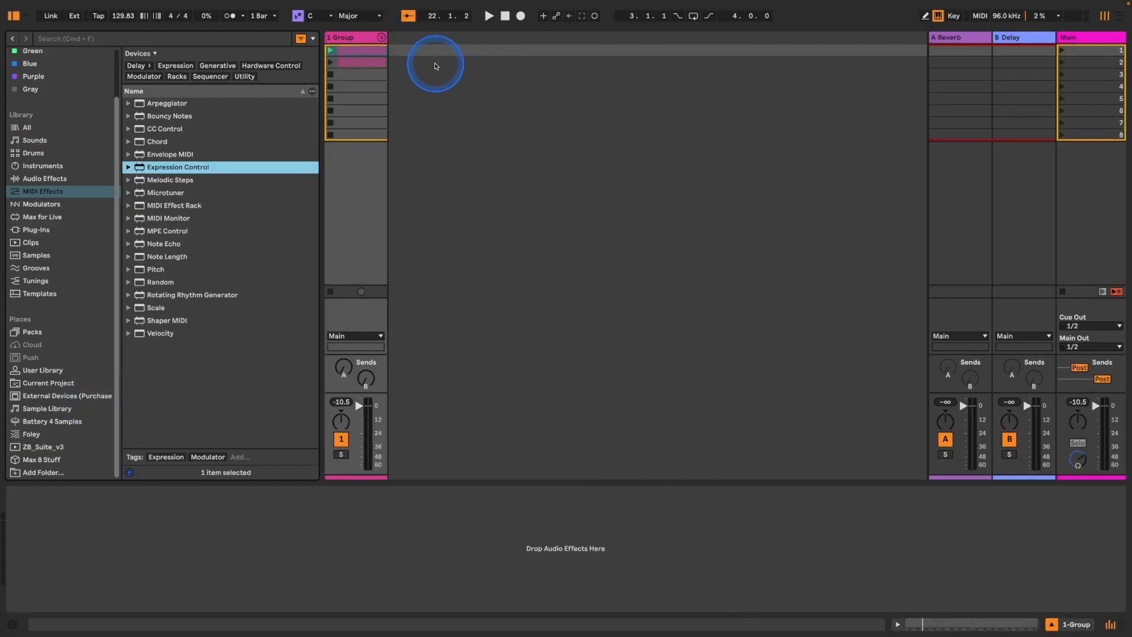
pyautogui.click(324, 17)
pyautogui.click(313, 62)
pyautogui.click(355, 16)
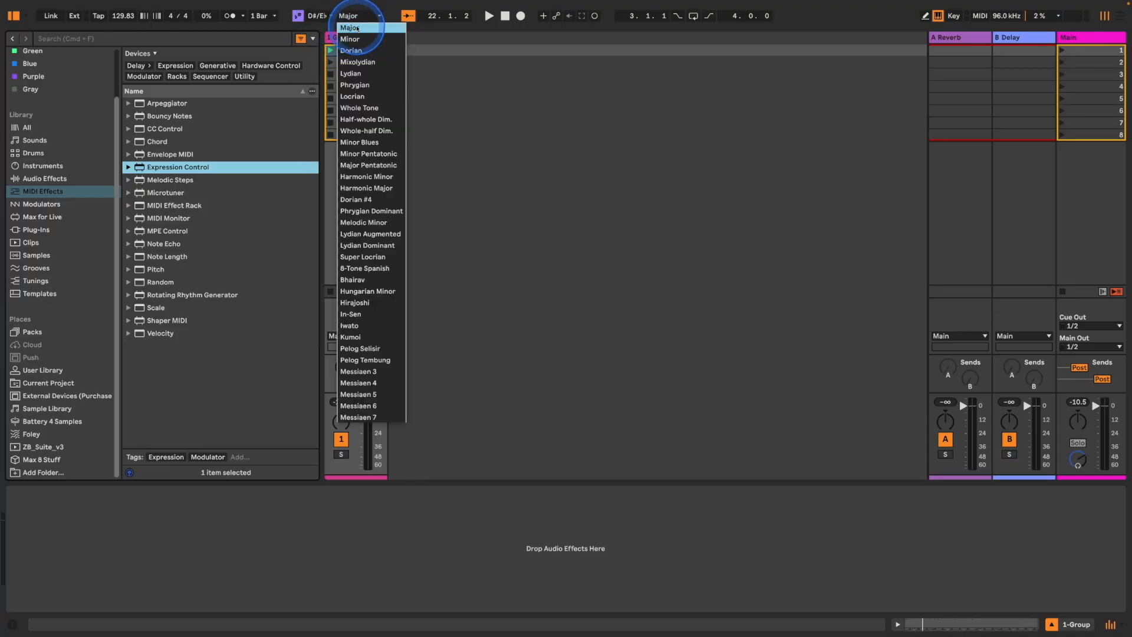
pyautogui.click(351, 50)
# Load the Orphans Pad.adg instrument rack preset from the User Library onto a new MIDI track and disarm that track
pyautogui.click(50, 372)
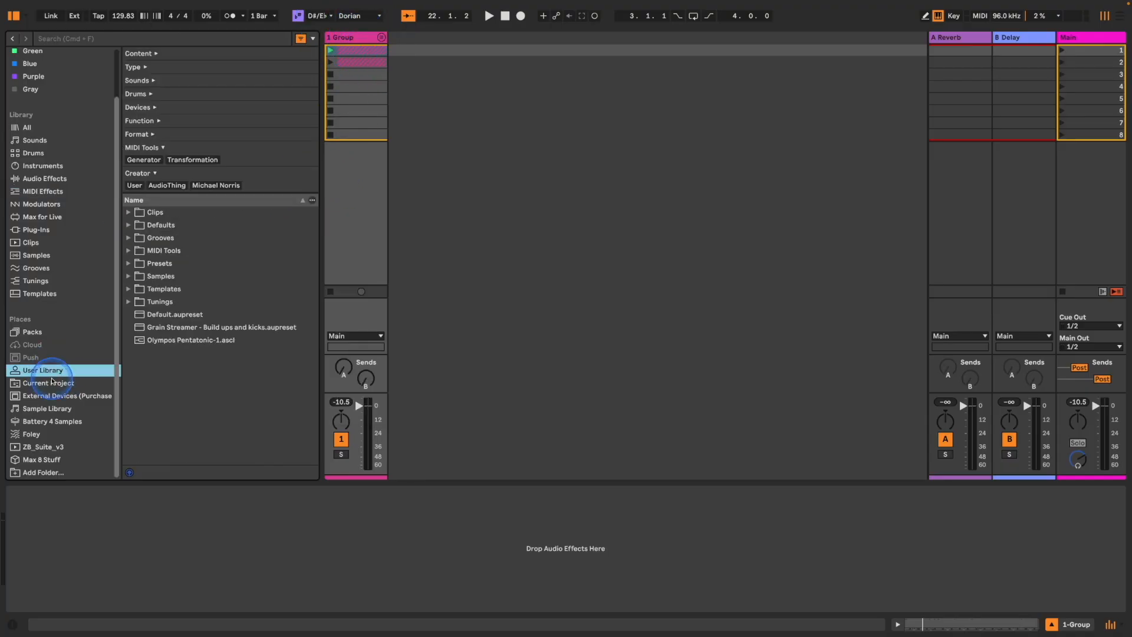
pyautogui.click(129, 263)
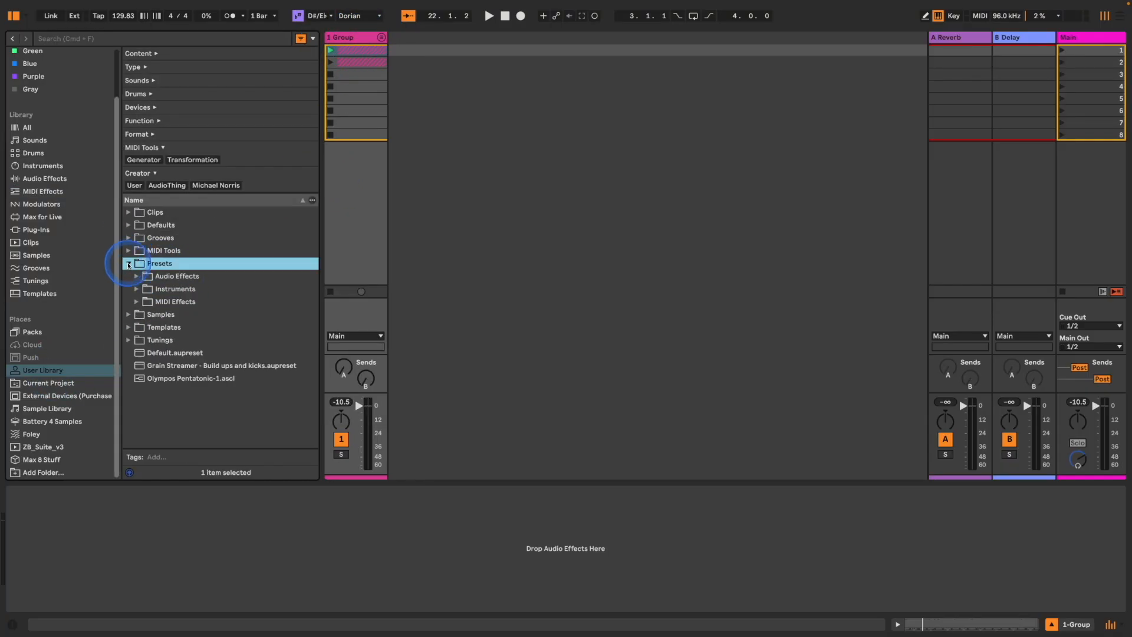
pyautogui.click(143, 294)
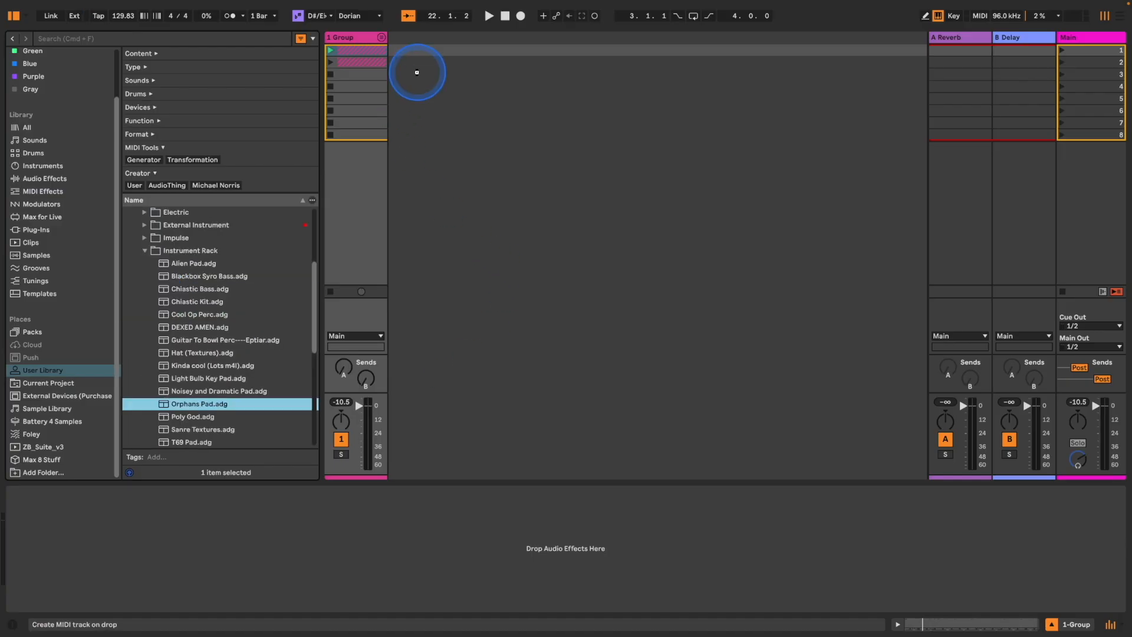
pyautogui.moveTo(417, 73); pyautogui.dragTo(417, 72)
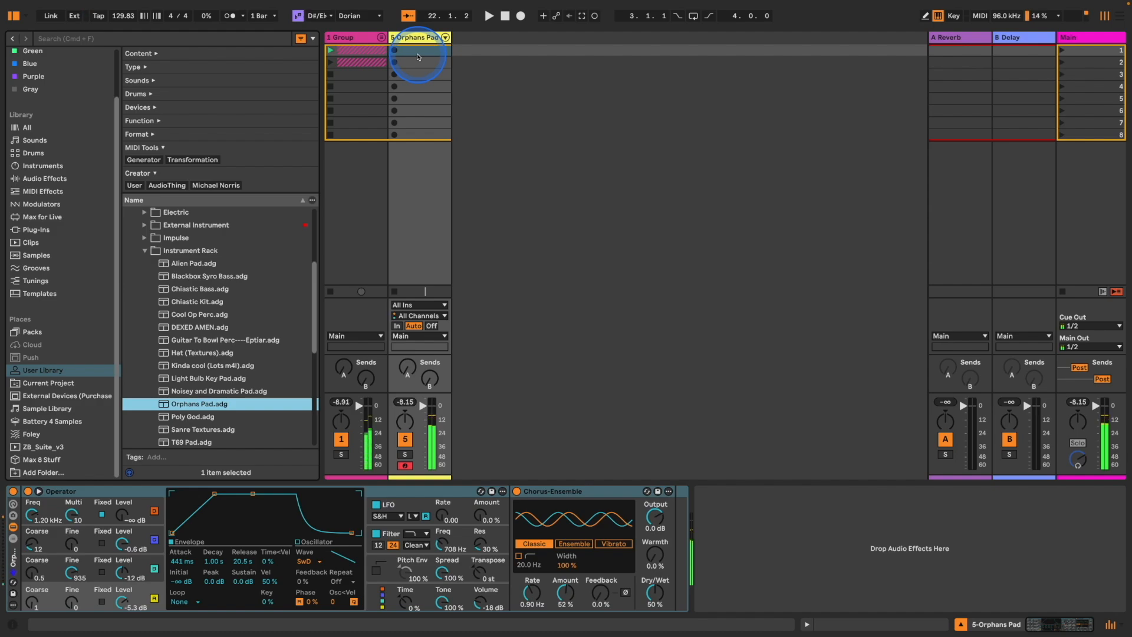
pyautogui.click(416, 53)
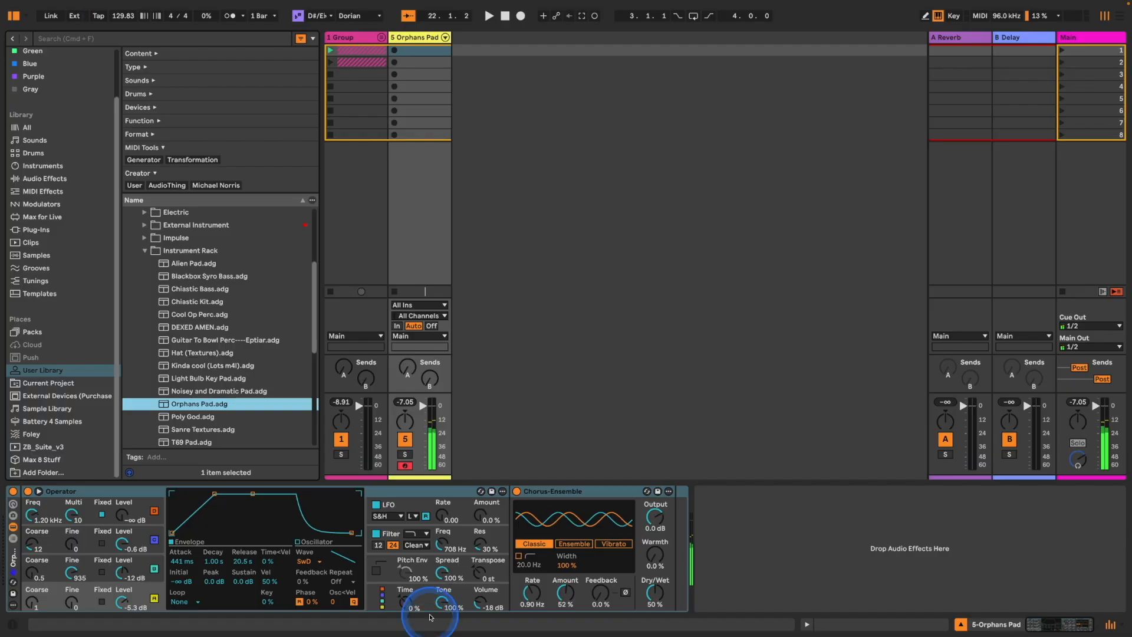
pyautogui.click(405, 465)
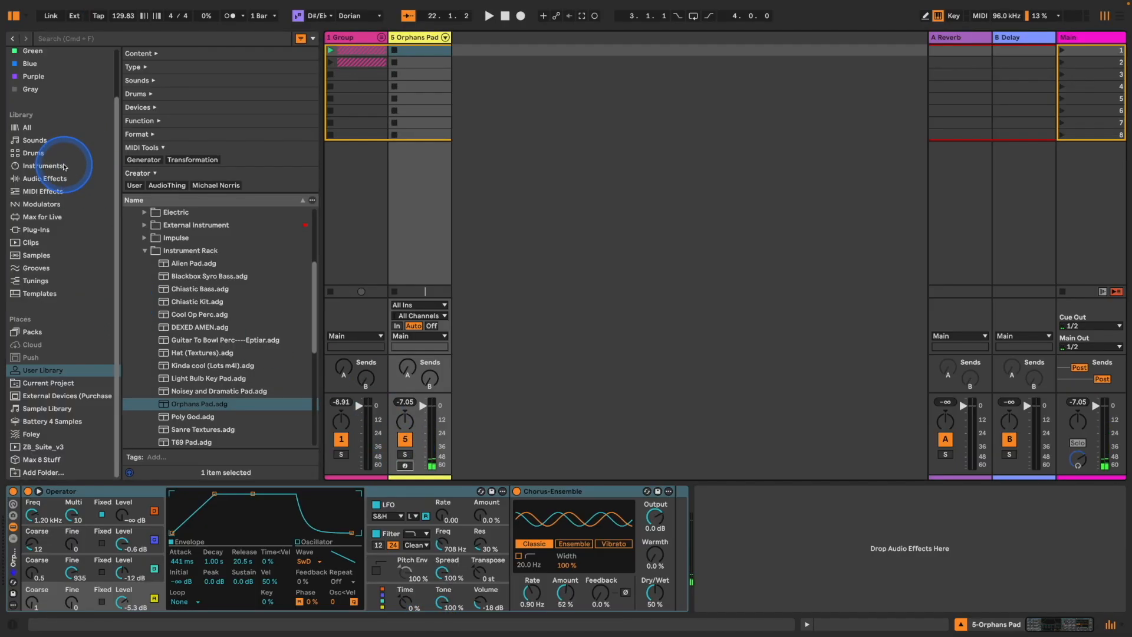
# Insert a MIDI Effect Rack before Orphans Pad containing a scale-aware Chord device with Shift 2 at +2 sd and Shift 3 at +4 sd
pyautogui.click(59, 191)
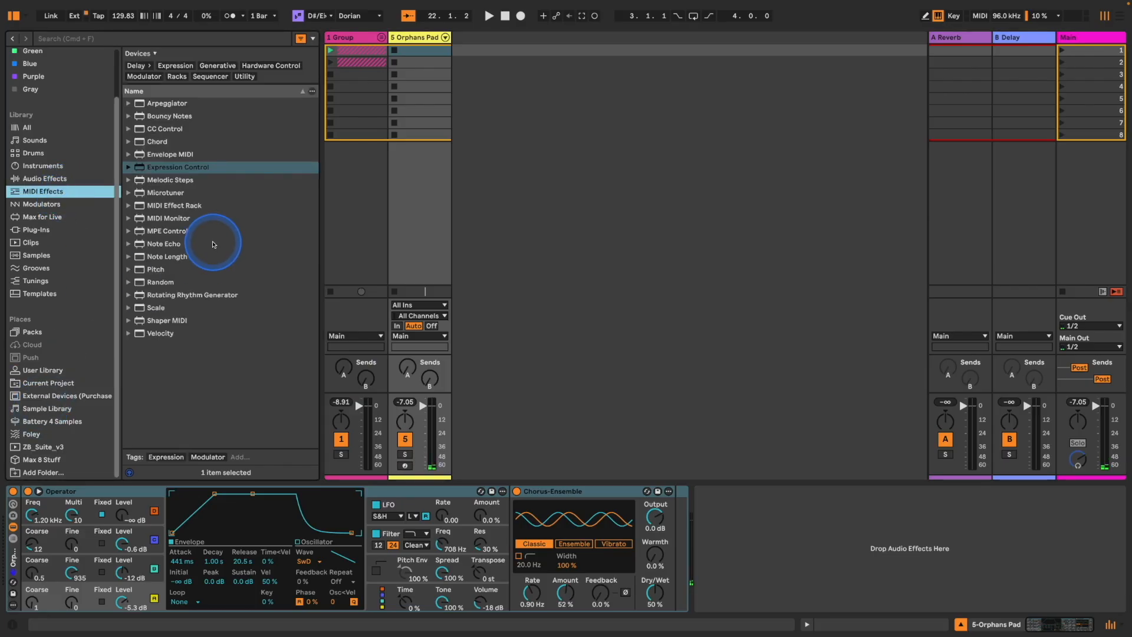
pyautogui.click(12, 526)
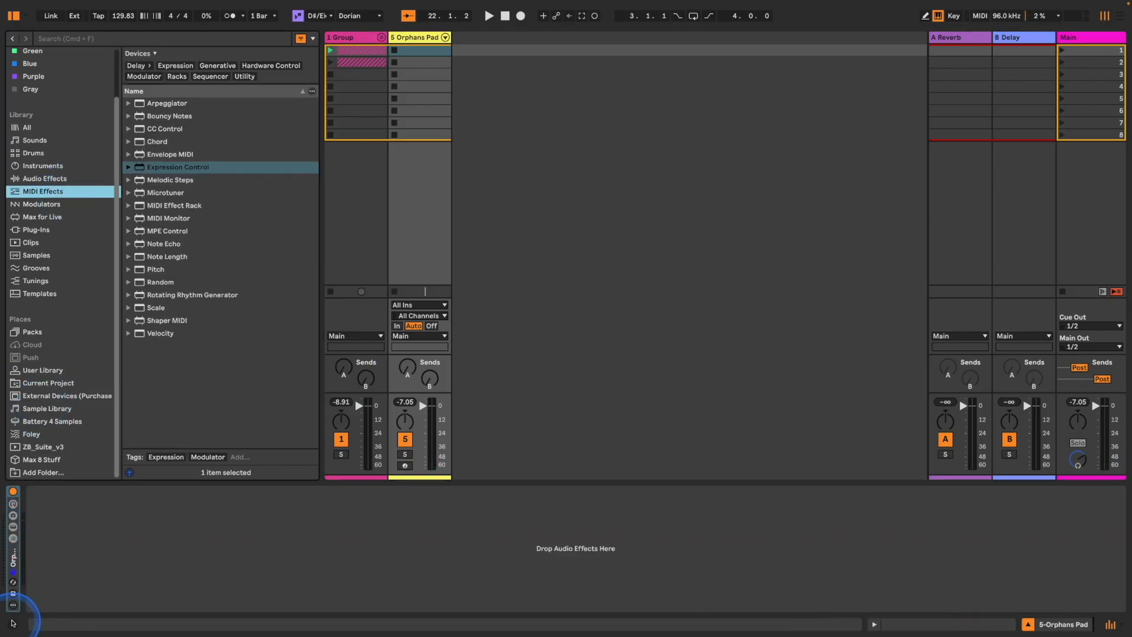
pyautogui.moveTo(239, 205); pyautogui.dragTo(24, 539)
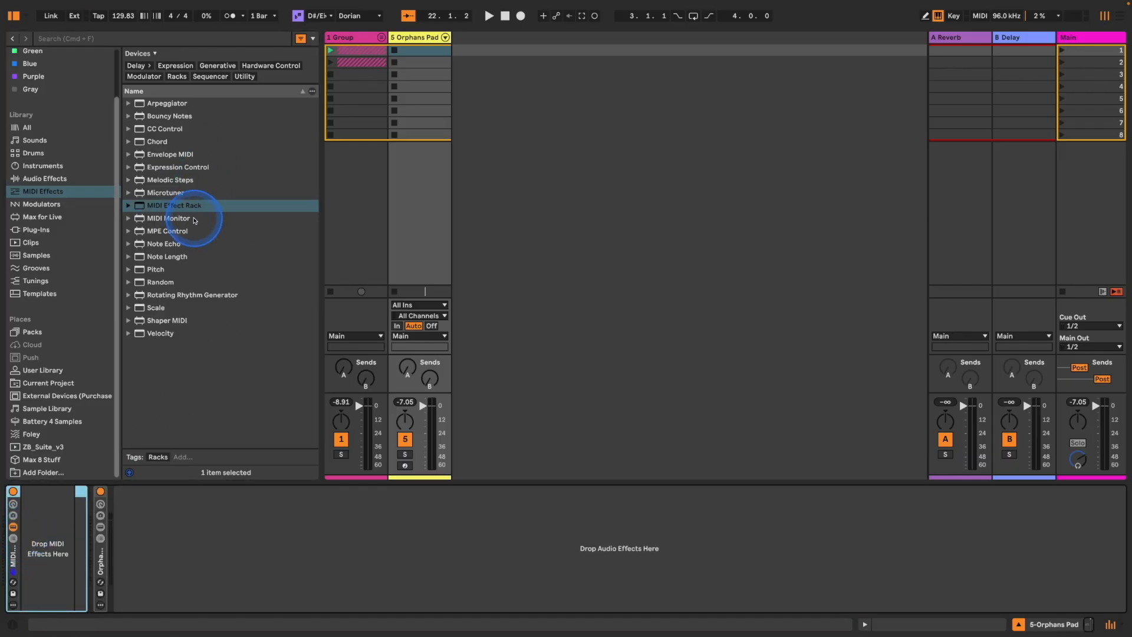
pyautogui.moveTo(157, 141); pyautogui.dragTo(63, 504)
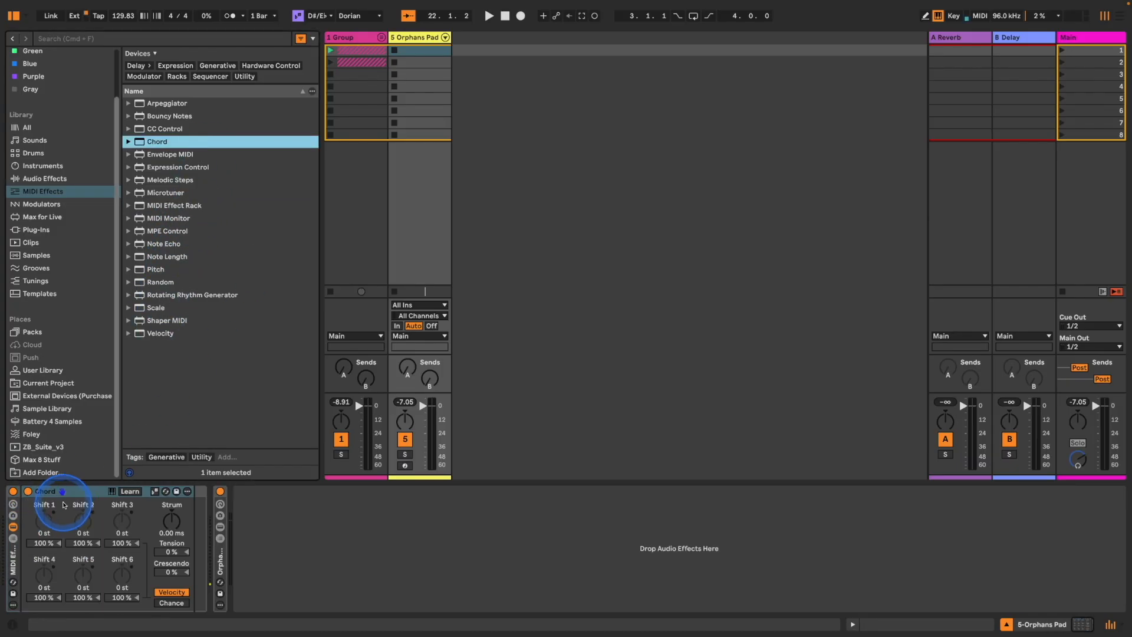
pyautogui.click(155, 492)
pyautogui.moveTo(83, 526); pyautogui.dragTo(85, 520)
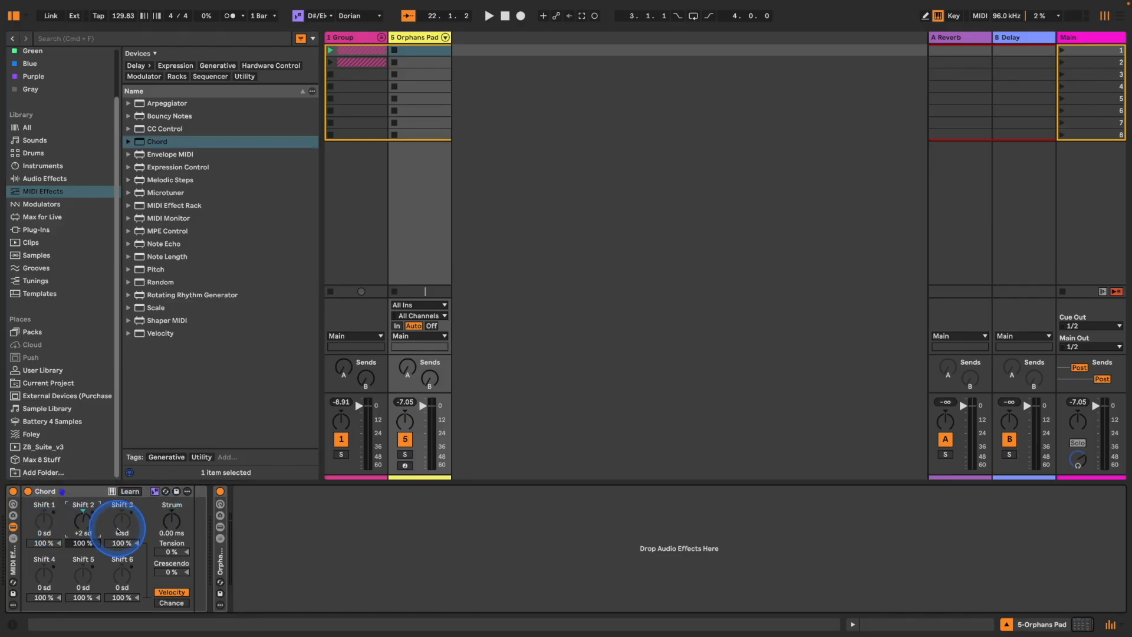
# Create a clip in the Orphans Pad track's first slot and add a D#2 note at 1.1.1
pyautogui.doubleClick(422, 51)
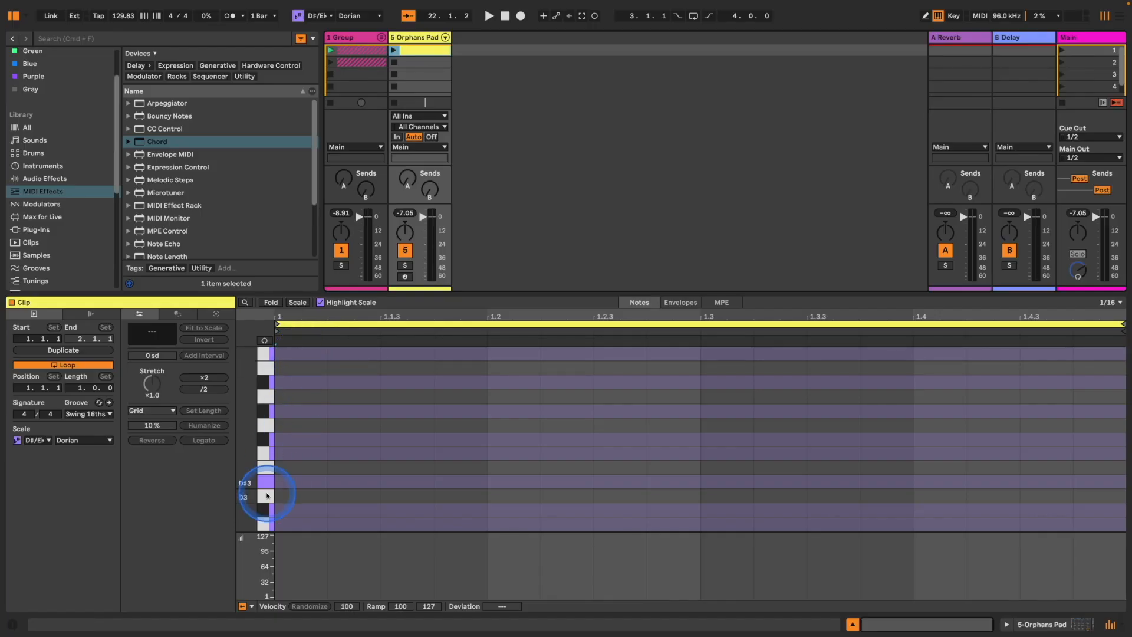
pyautogui.click(264, 340)
pyautogui.click(266, 481)
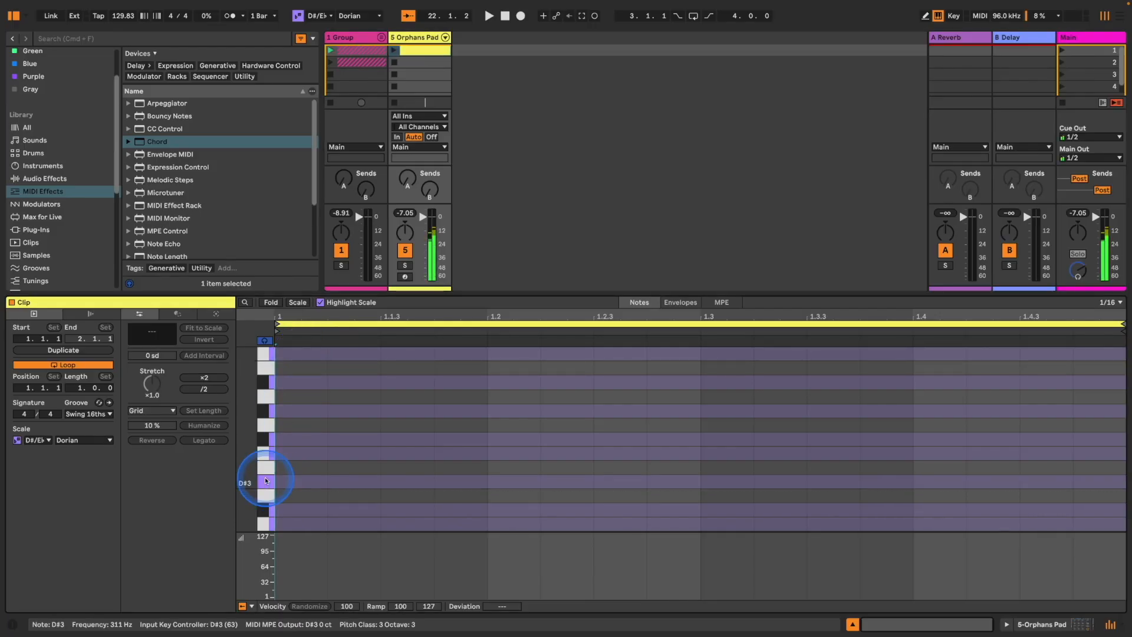
pyautogui.scroll(-3, 264, 481)
pyautogui.scroll(-5, 265, 480)
pyautogui.click(266, 459)
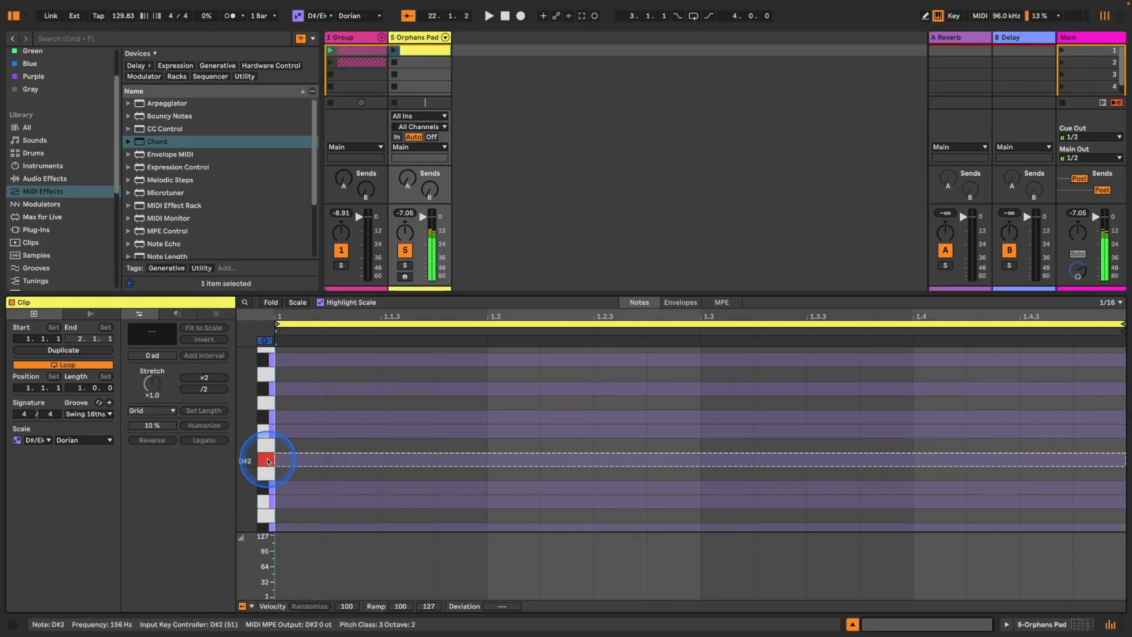
pyautogui.doubleClick(280, 459)
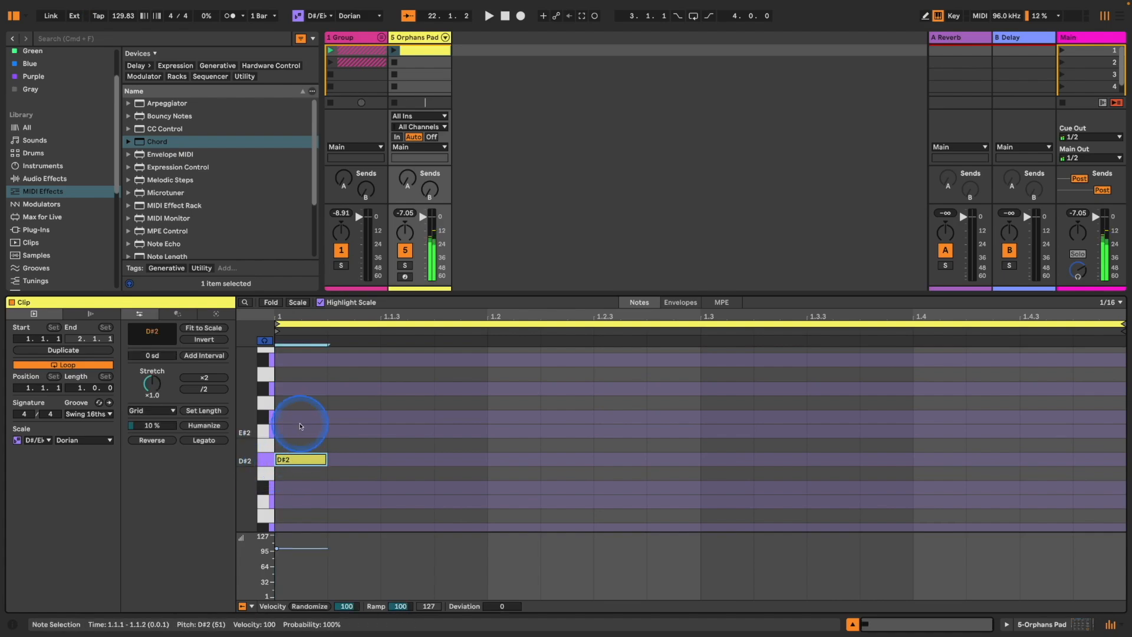
# Duplicate the rack's Chord chain, solo the copy, set its Shift 2 to +4 sd and Shift 3 to +6 sd, and launch the pad clip
pyautogui.doubleClick(405, 39)
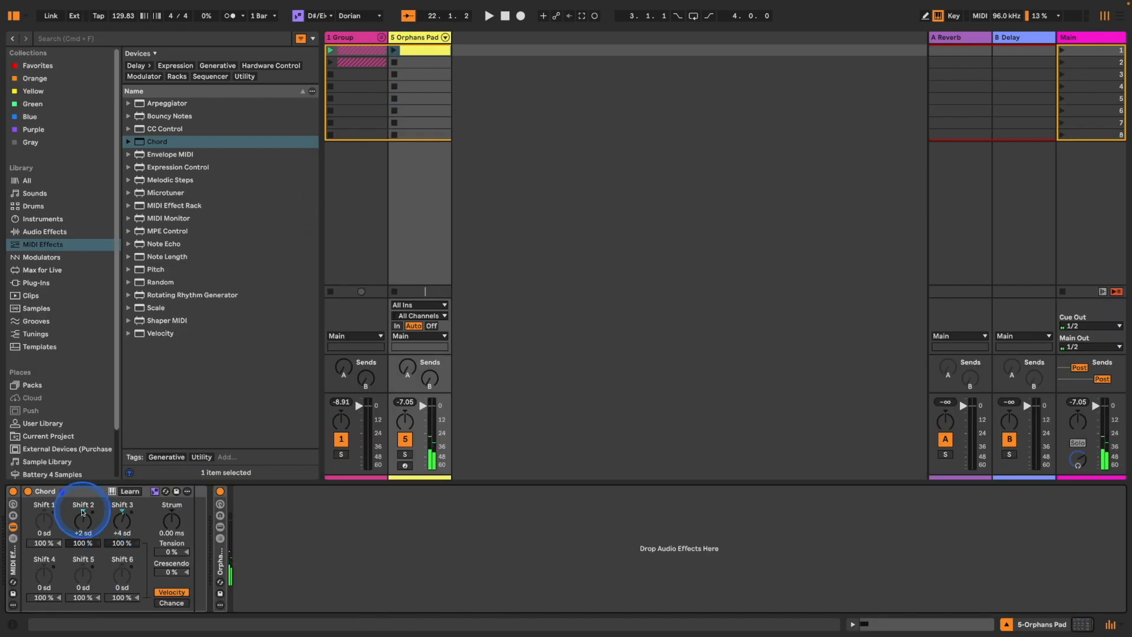
pyautogui.press('super+g')
pyautogui.rightClick(47, 523)
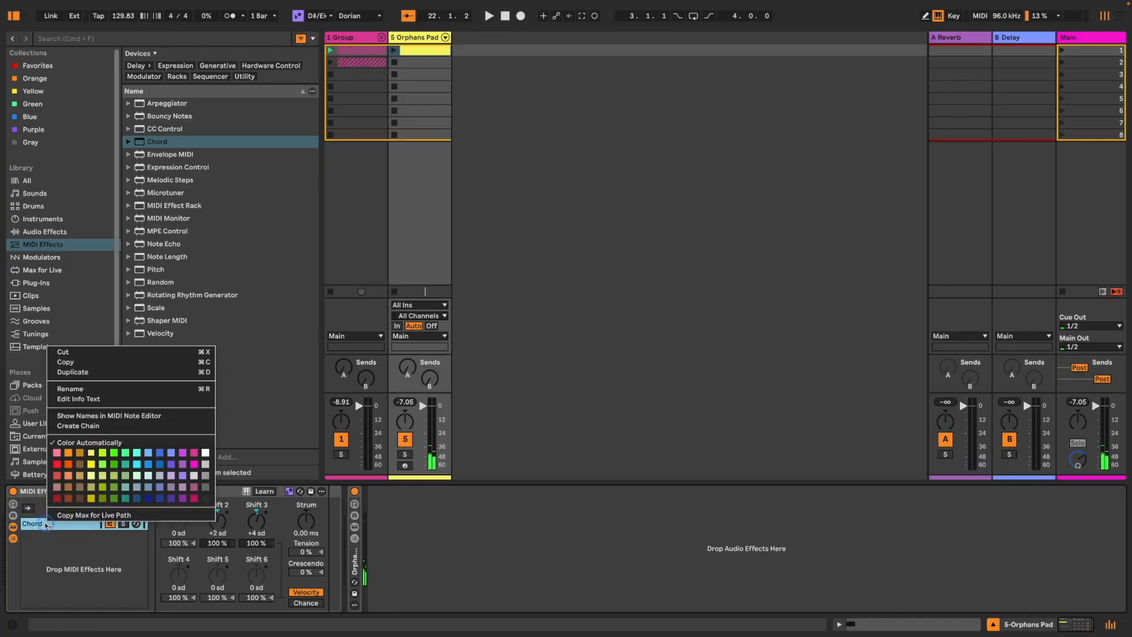
pyautogui.click(39, 538)
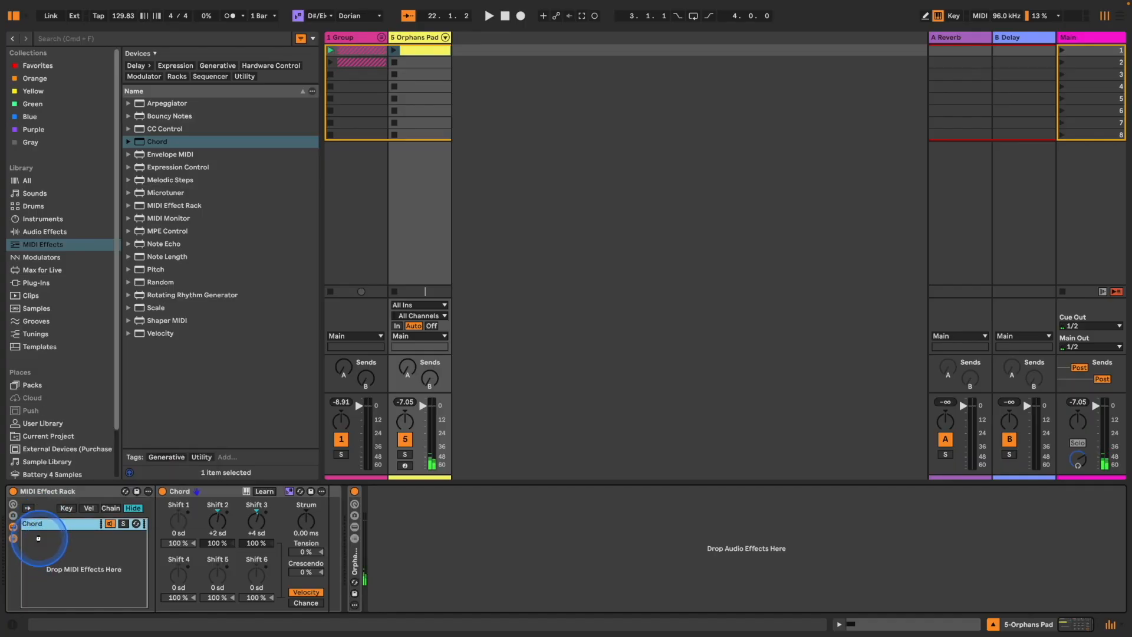
pyautogui.press('super+d')
pyautogui.click(123, 536)
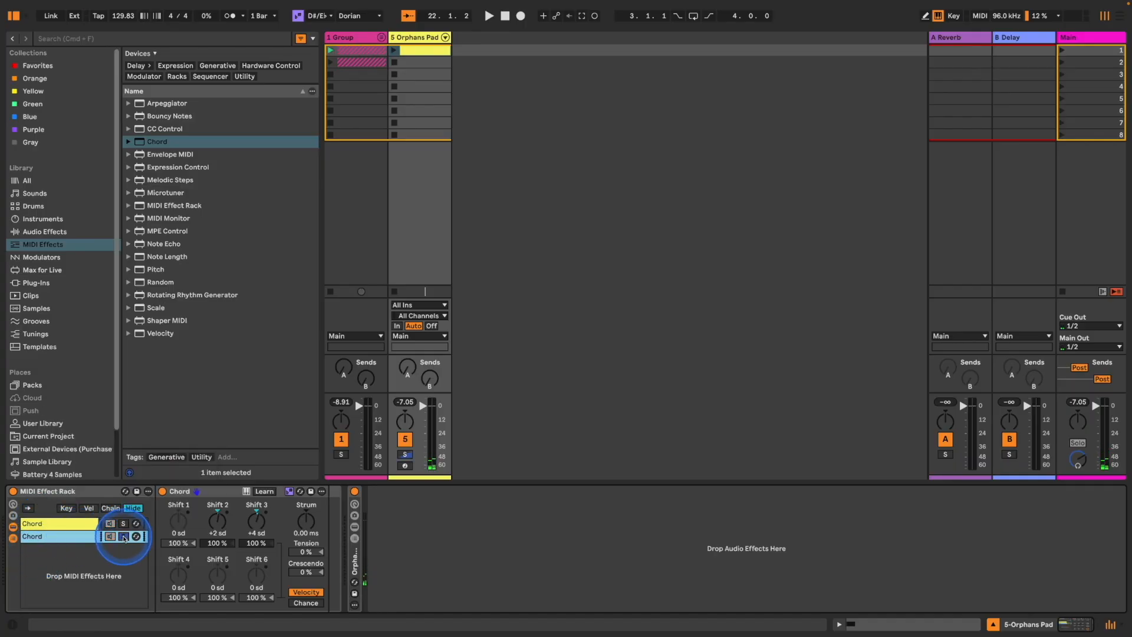
pyautogui.click(217, 523)
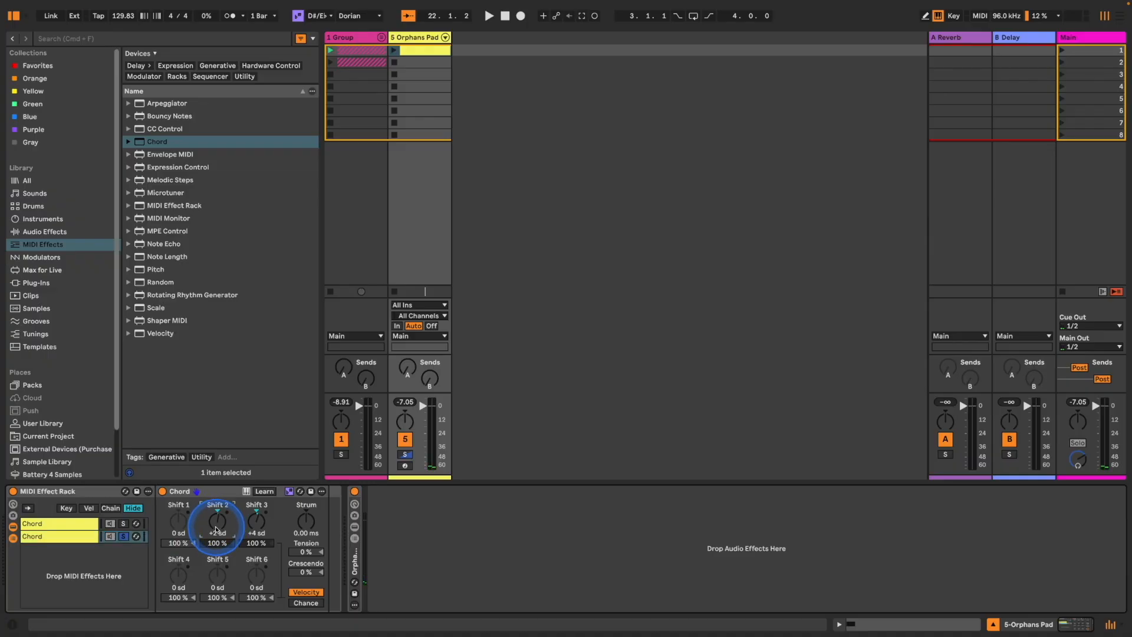
pyautogui.moveTo(216, 529); pyautogui.dragTo(254, 517)
pyautogui.click(394, 51)
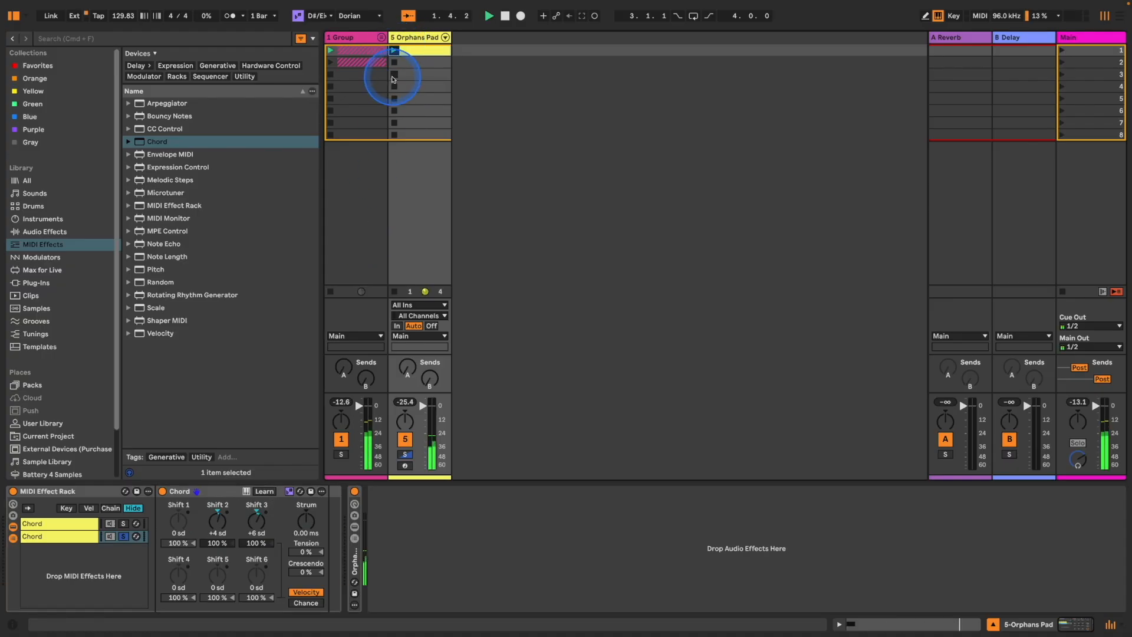
# Duplicate the second Chord chain and set the third chain's Shift 2 to +6 sd and Shift 3 to +8 sd
pyautogui.click(123, 537)
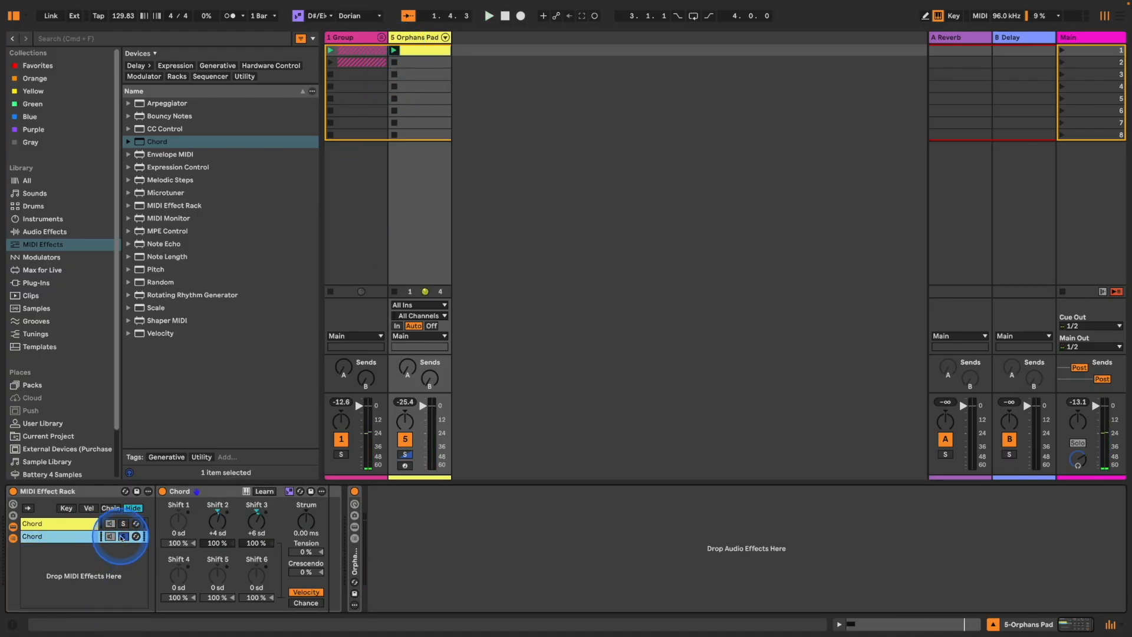
pyautogui.press('super+d')
pyautogui.click(216, 523)
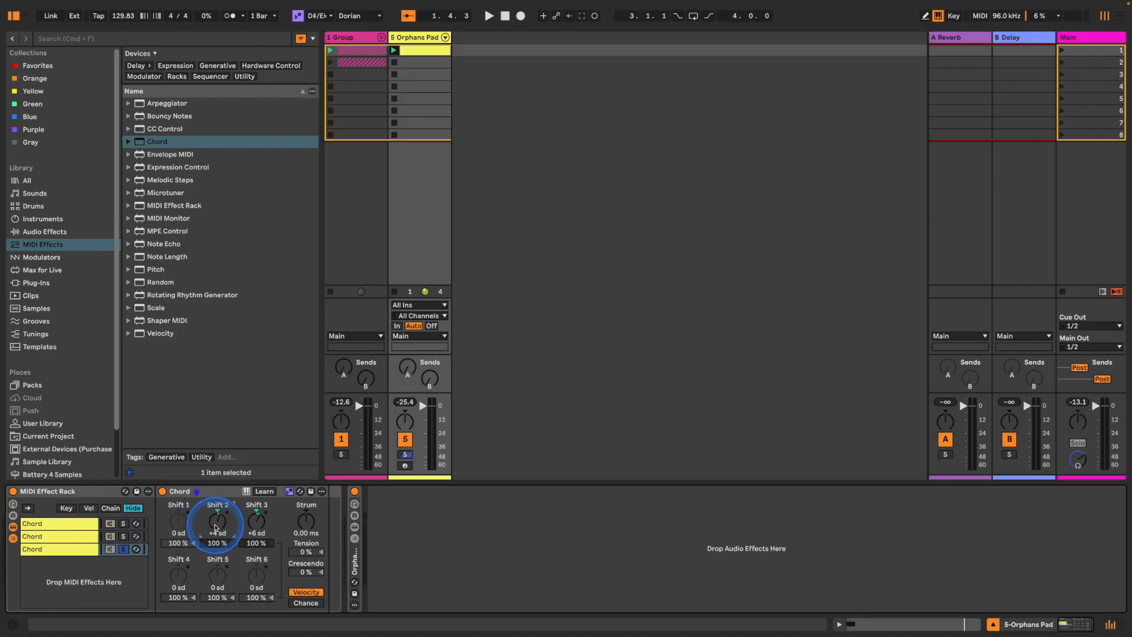
pyautogui.press('space')
# Add a fourth Chord chain with Shift 2 at +8 sd, Shift 3 at +10 sd, Shift 4 at +3 sd and Shift 5 at +5 sd
pyautogui.click(69, 550)
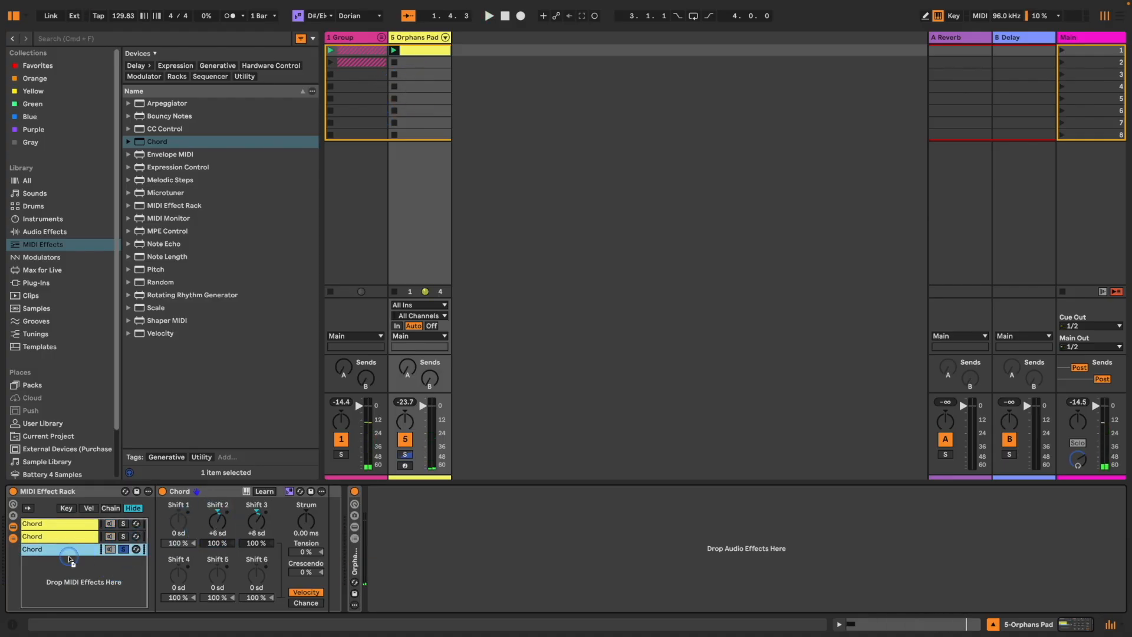
pyautogui.press('super+d')
pyautogui.click(213, 576)
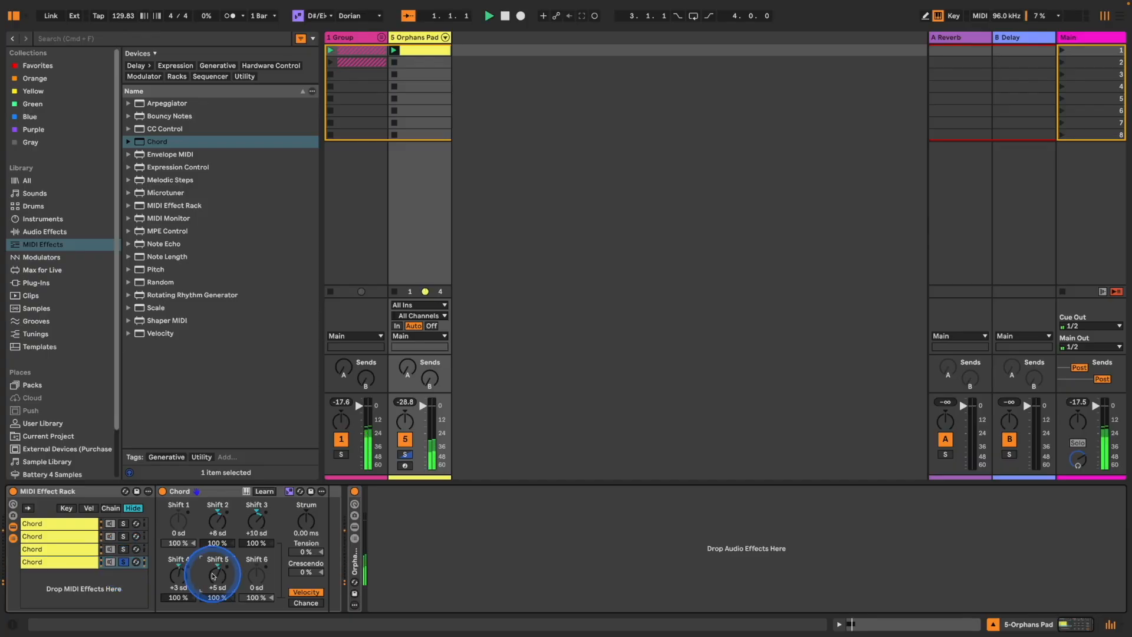
pyautogui.press('space')
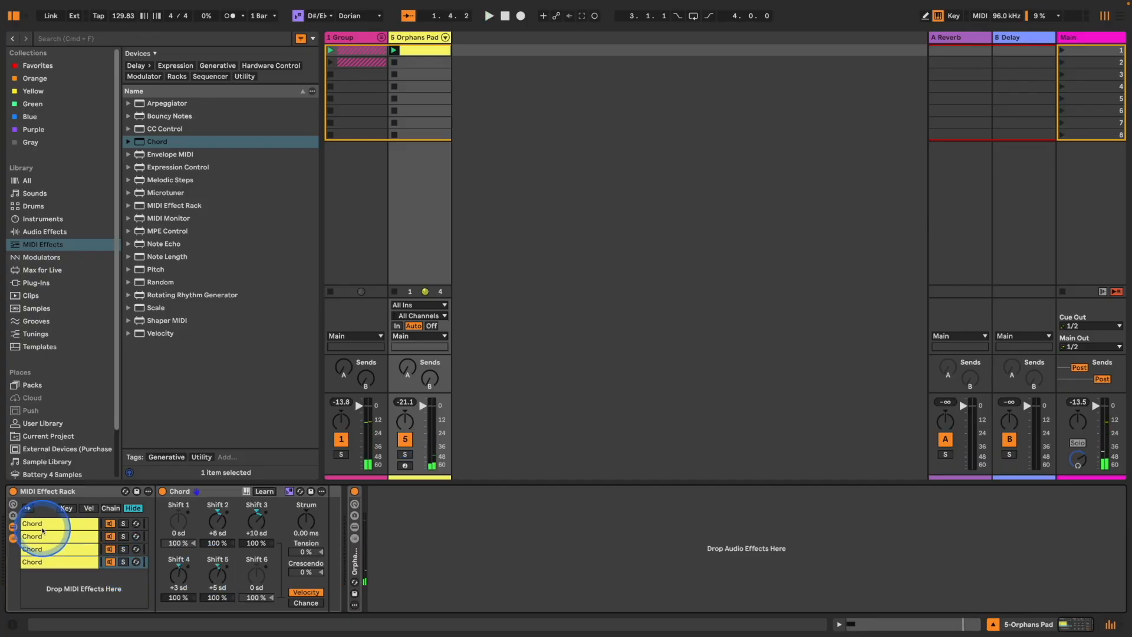
# Extend the chain select zones of all four Chord chains to 127 and distribute their ranges equally
pyautogui.click(106, 511)
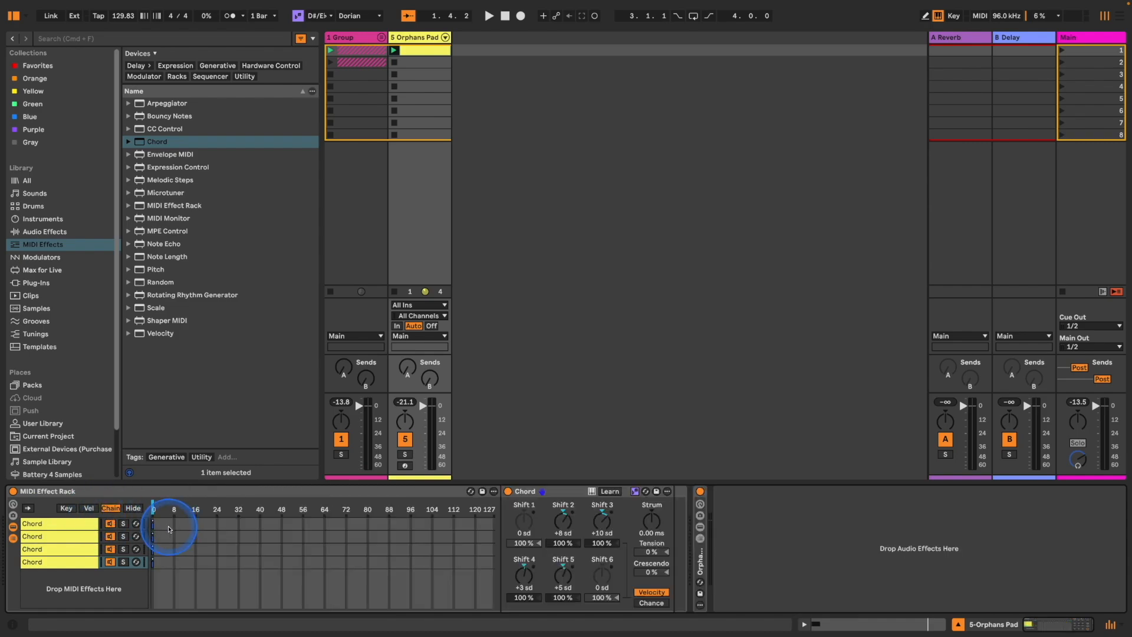
pyautogui.press('super+a')
pyautogui.moveTo(154, 523); pyautogui.dragTo(510, 531)
pyautogui.rightClick(390, 539)
pyautogui.click(417, 560)
pyautogui.rightClick(417, 561)
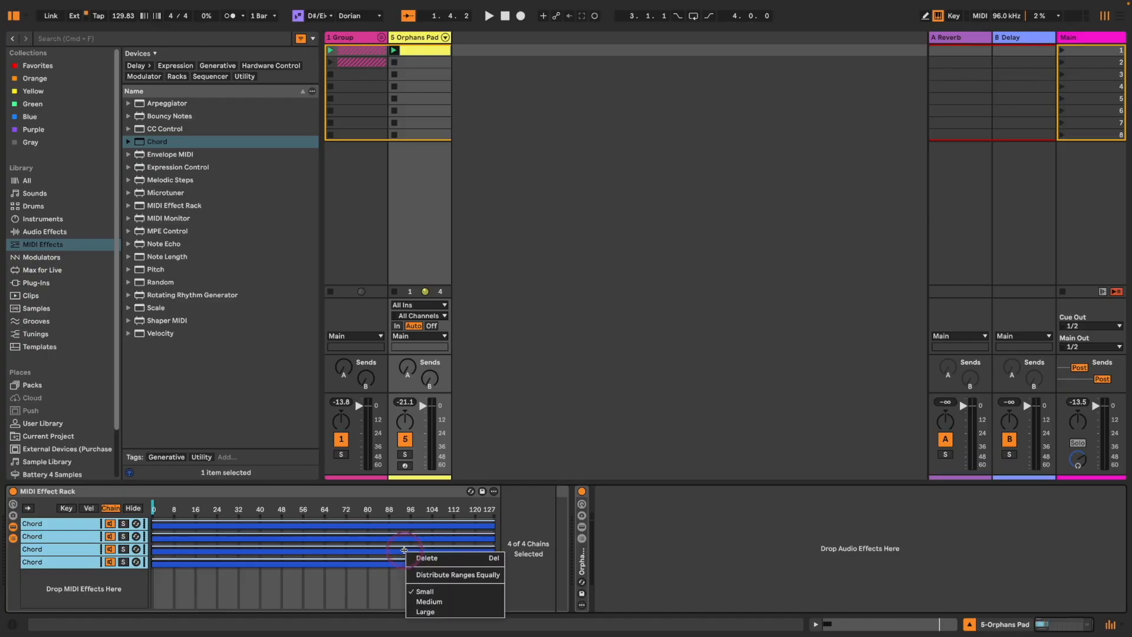
pyautogui.click(443, 572)
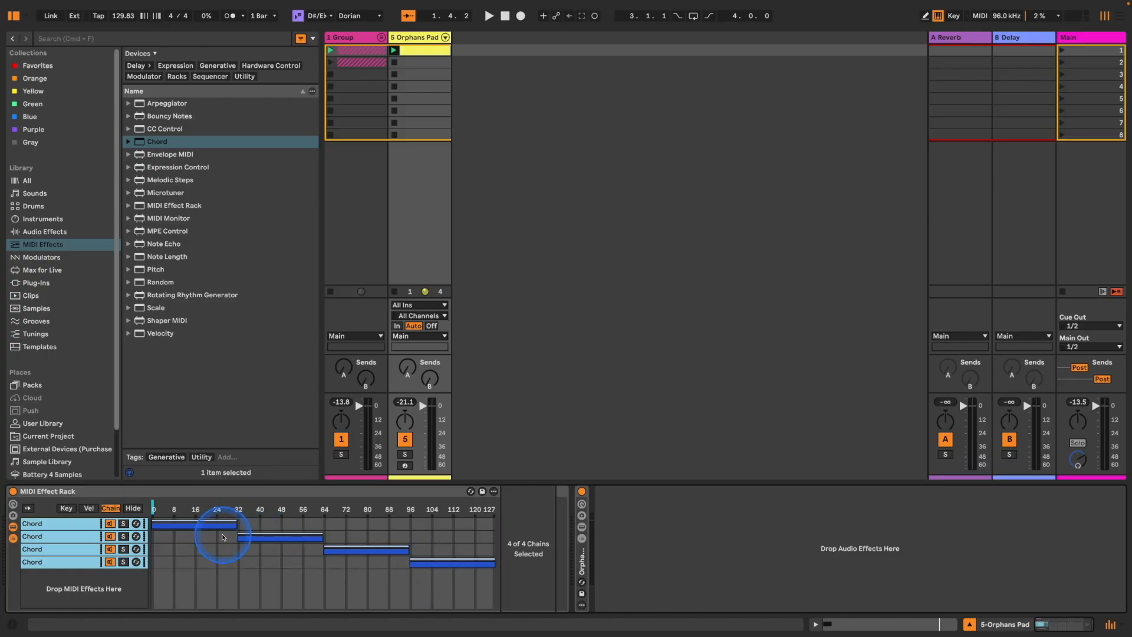
# Audition the four Chord chains by sweeping the chain selector through their zones during playback
pyautogui.click(72, 534)
pyautogui.click(73, 525)
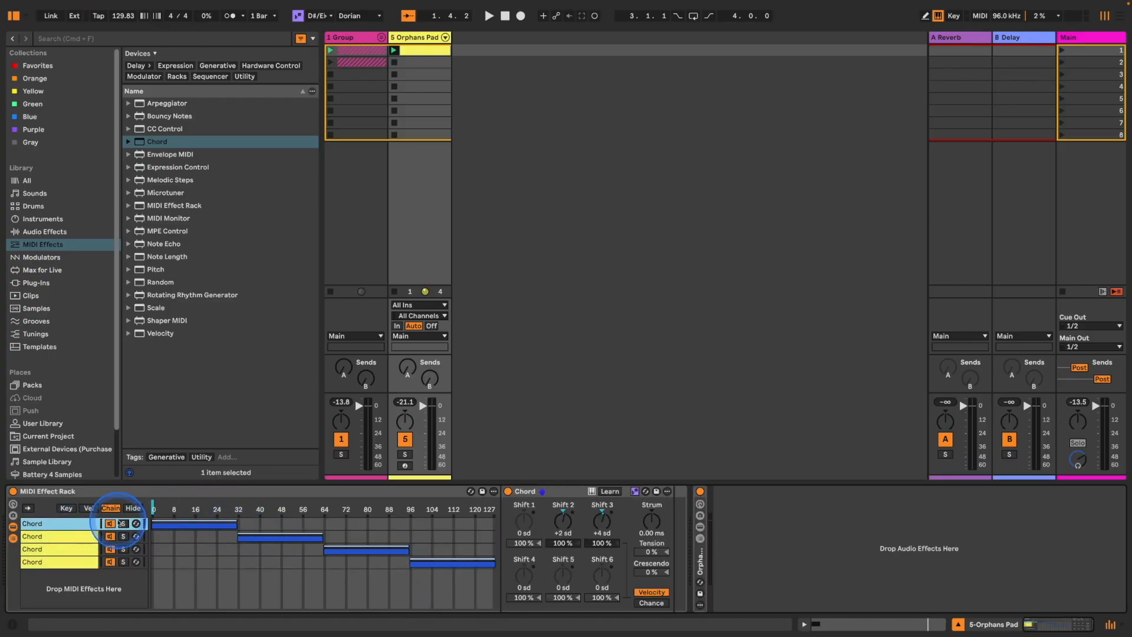
pyautogui.press('space')
pyautogui.moveTo(155, 507); pyautogui.dragTo(159, 507)
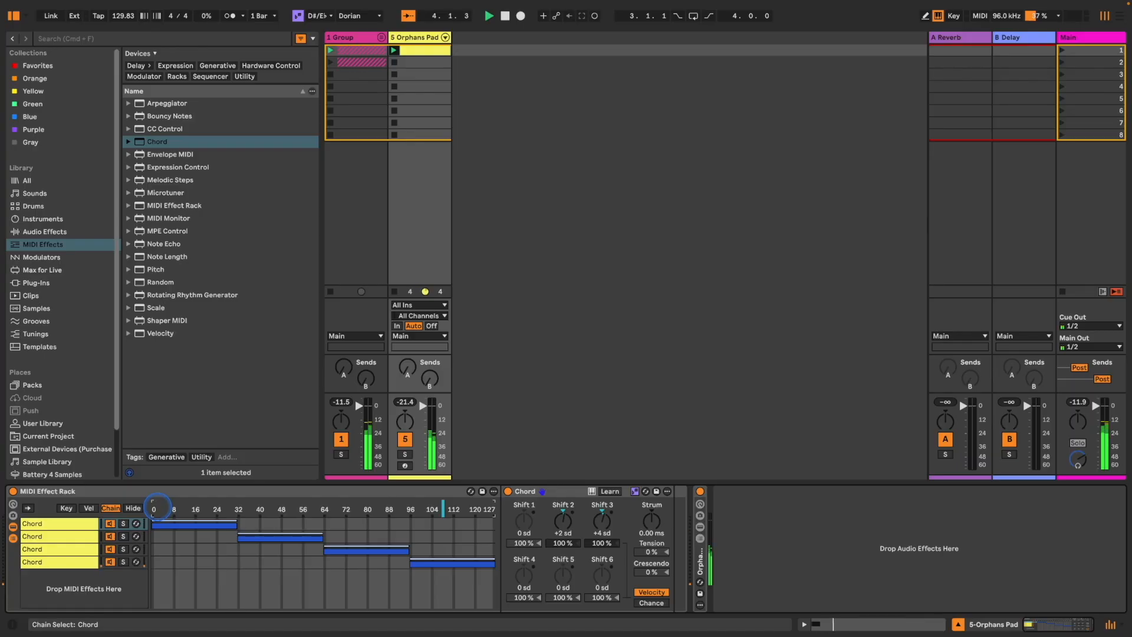
# Insert Expression Control before the MIDI Effect Rack and map its Increment source to the chain selector in Remote mode with 4 steps
pyautogui.click(177, 169)
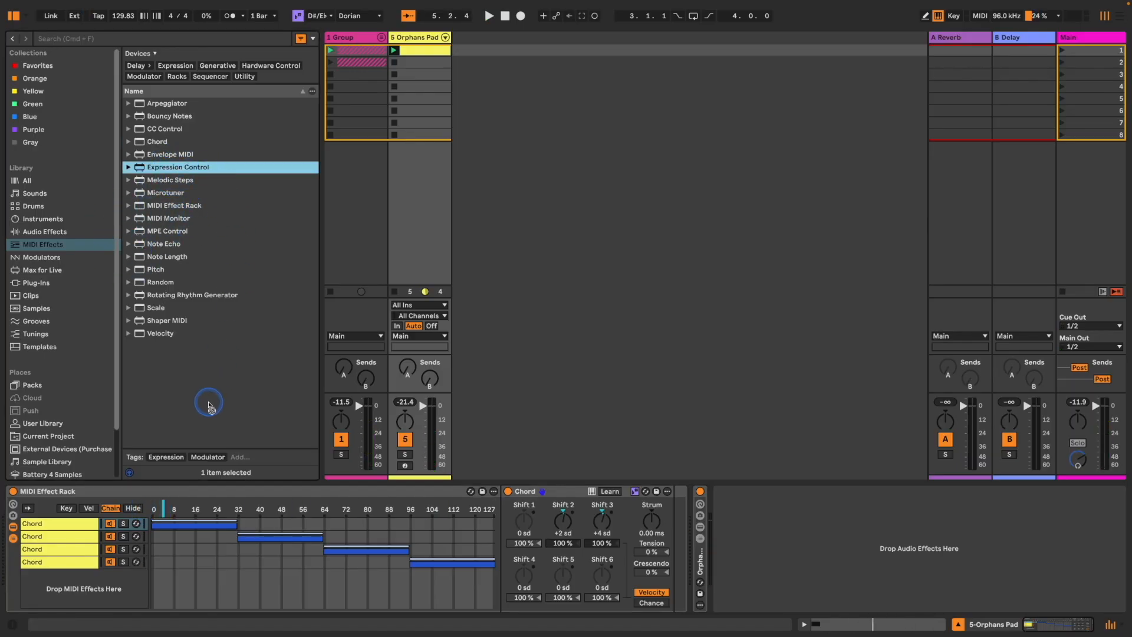
pyautogui.moveTo(170, 452); pyautogui.dragTo(37, 550)
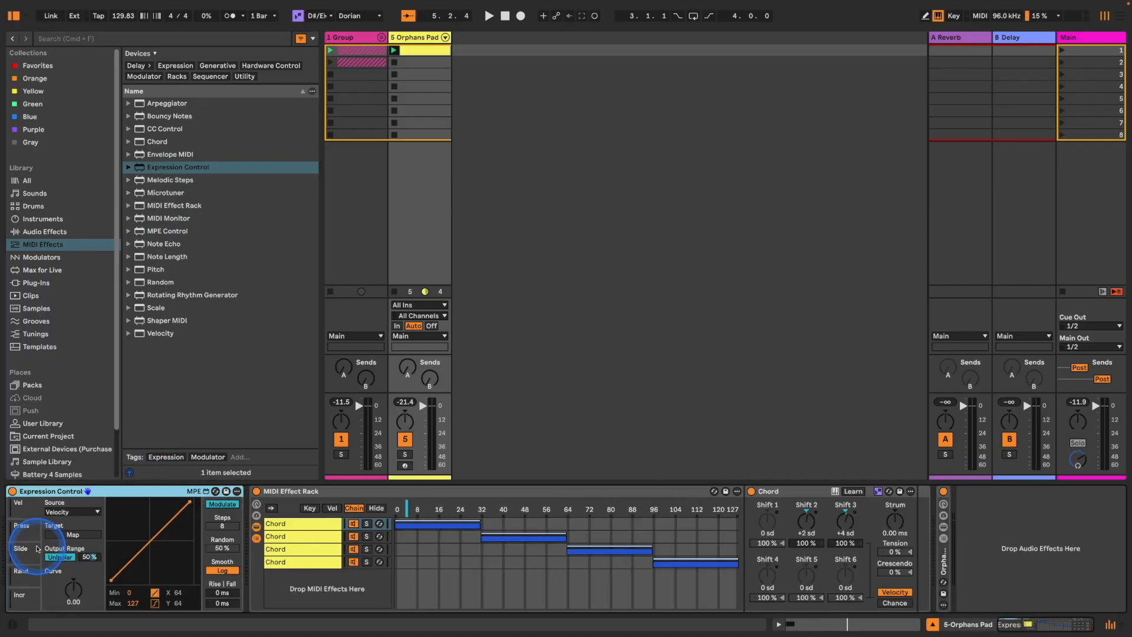
pyautogui.click(23, 595)
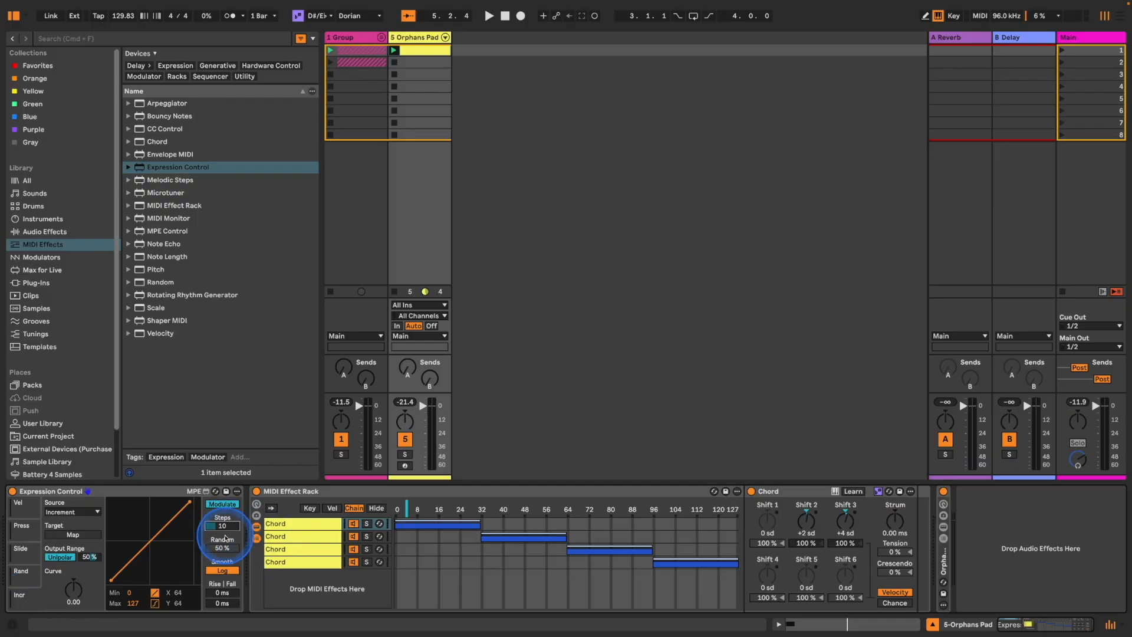
pyautogui.moveTo(226, 525); pyautogui.dragTo(224, 535)
pyautogui.click(222, 504)
pyautogui.click(73, 534)
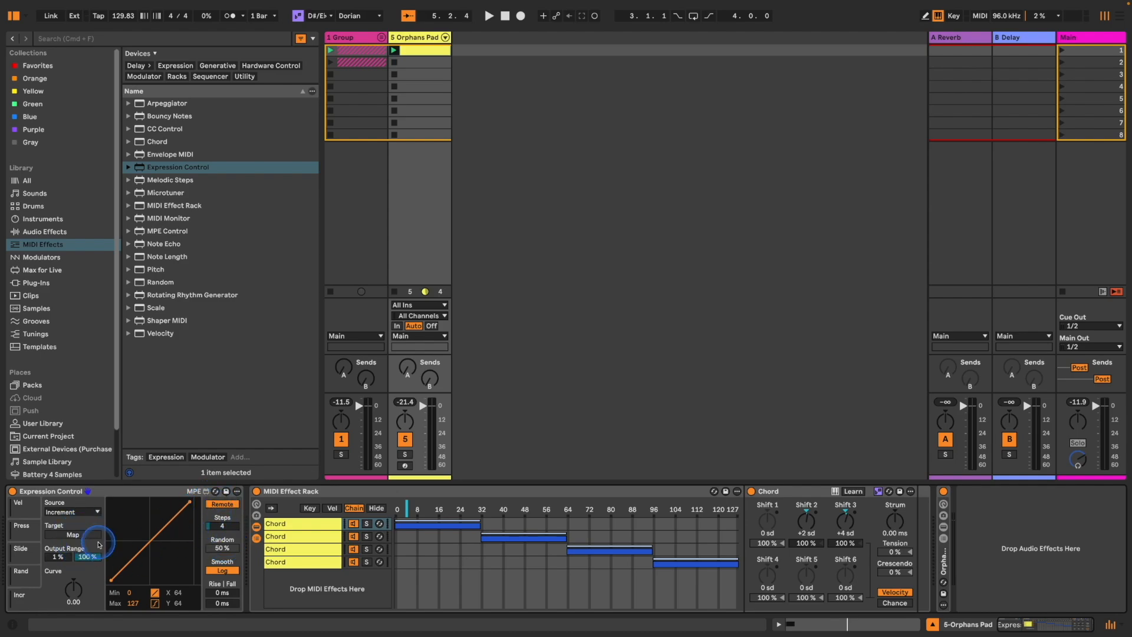
pyautogui.click(399, 508)
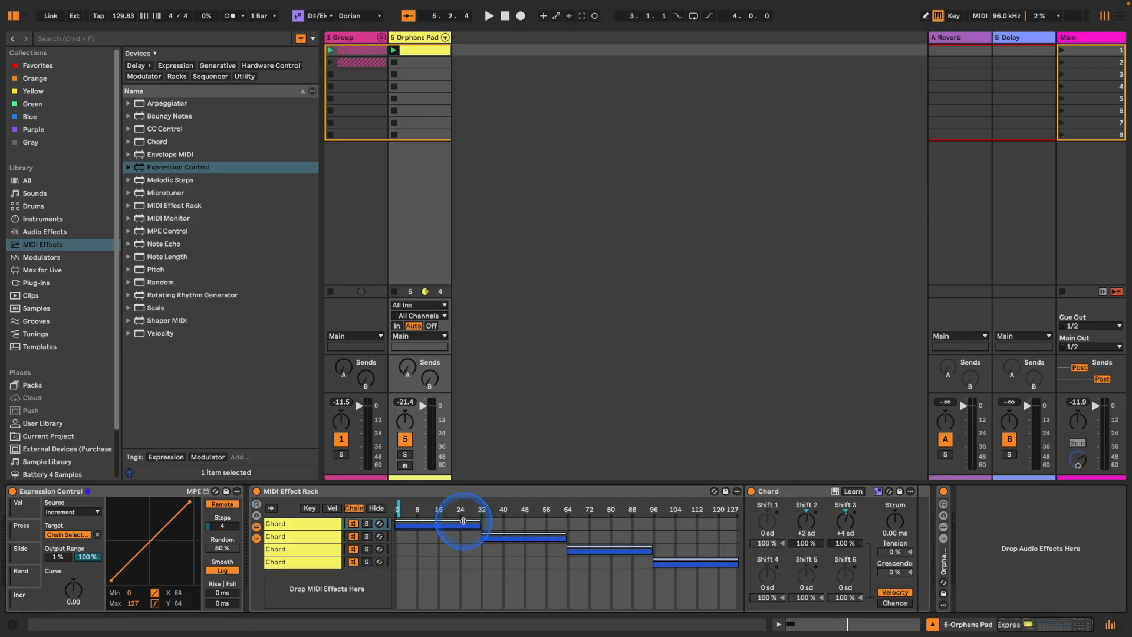
# Play the pad clip to hear Expression Control advance through the four chord chains
pyautogui.click(510, 554)
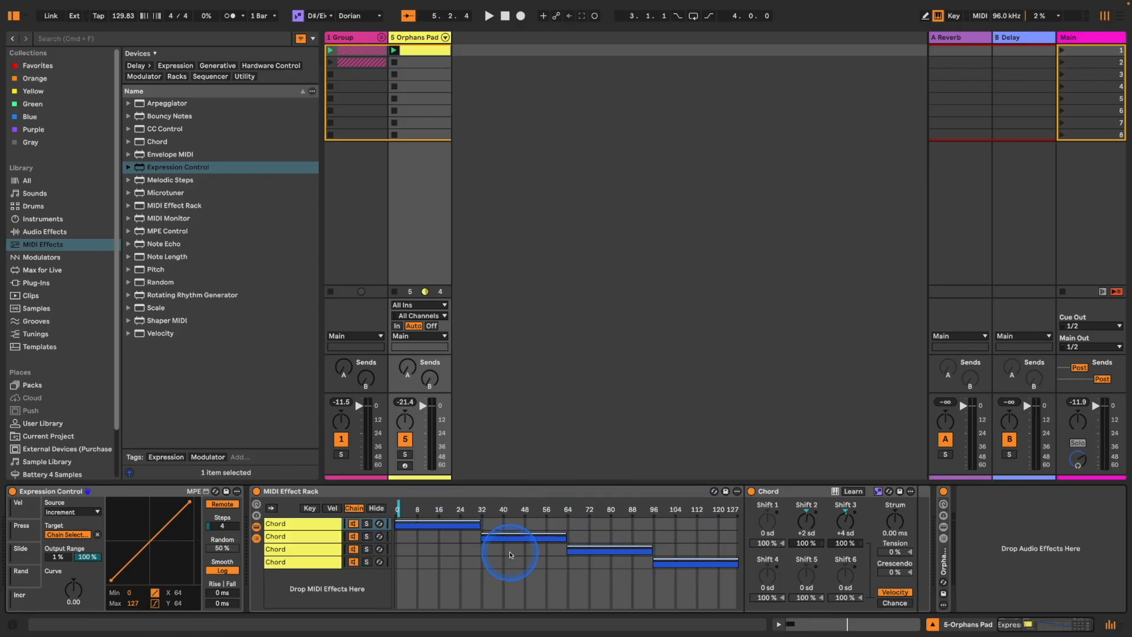
pyautogui.press('space')
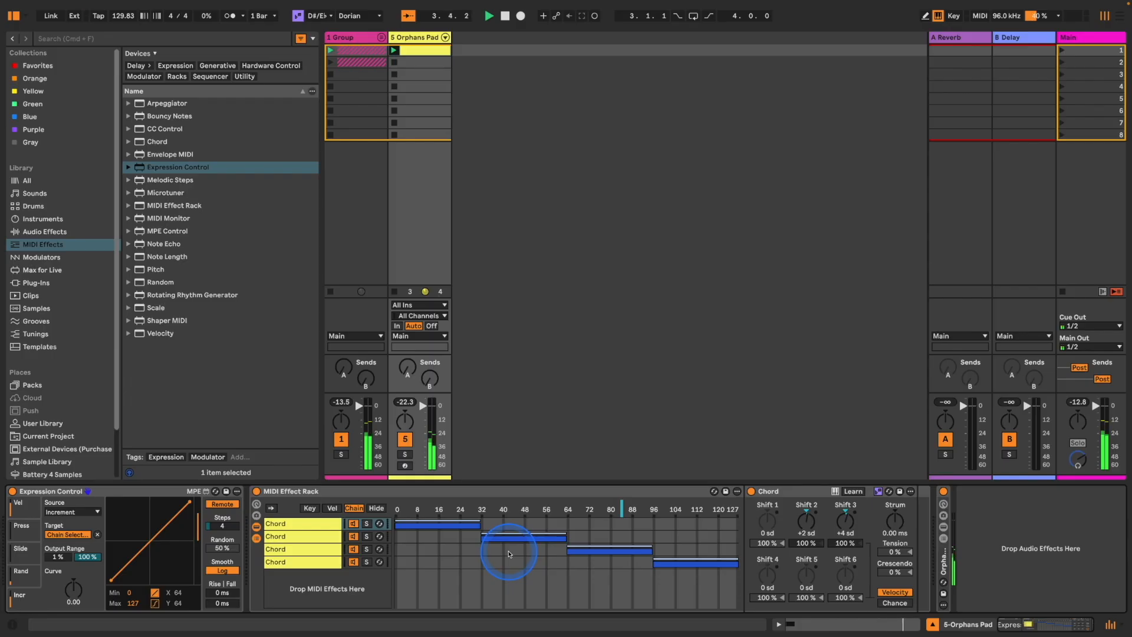
pyautogui.press('space')
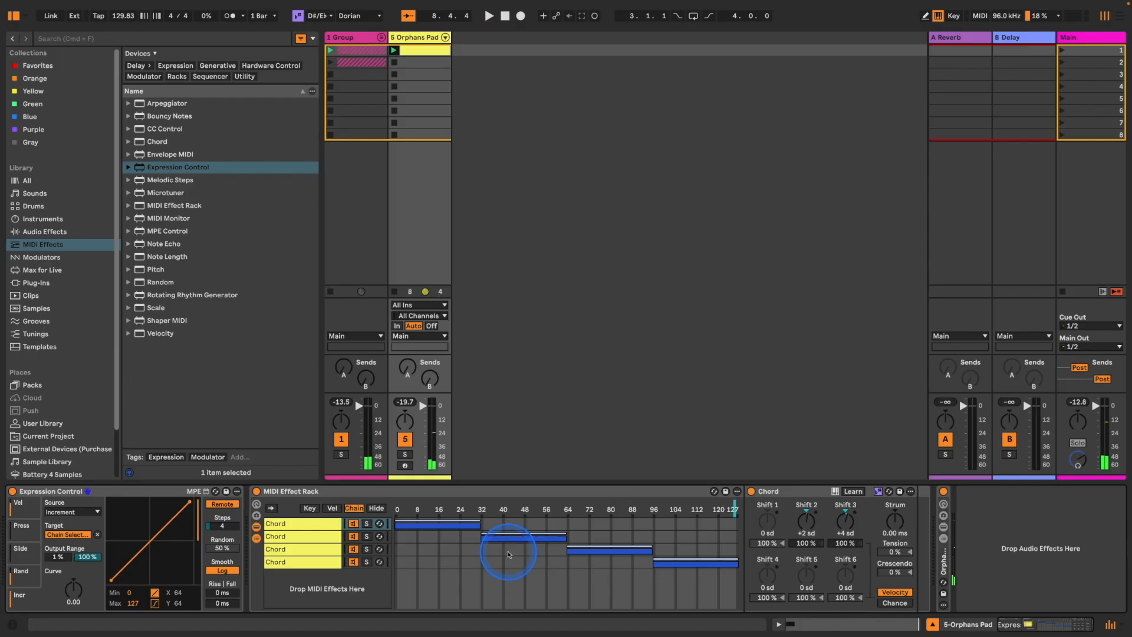
# Group Expression Control, the MIDI Effect Rack and Orphans Pad into an Instrument Rack, collapse the MIDI devices and show the outer rack's macros
pyautogui.click(124, 491)
pyautogui.click(939, 555)
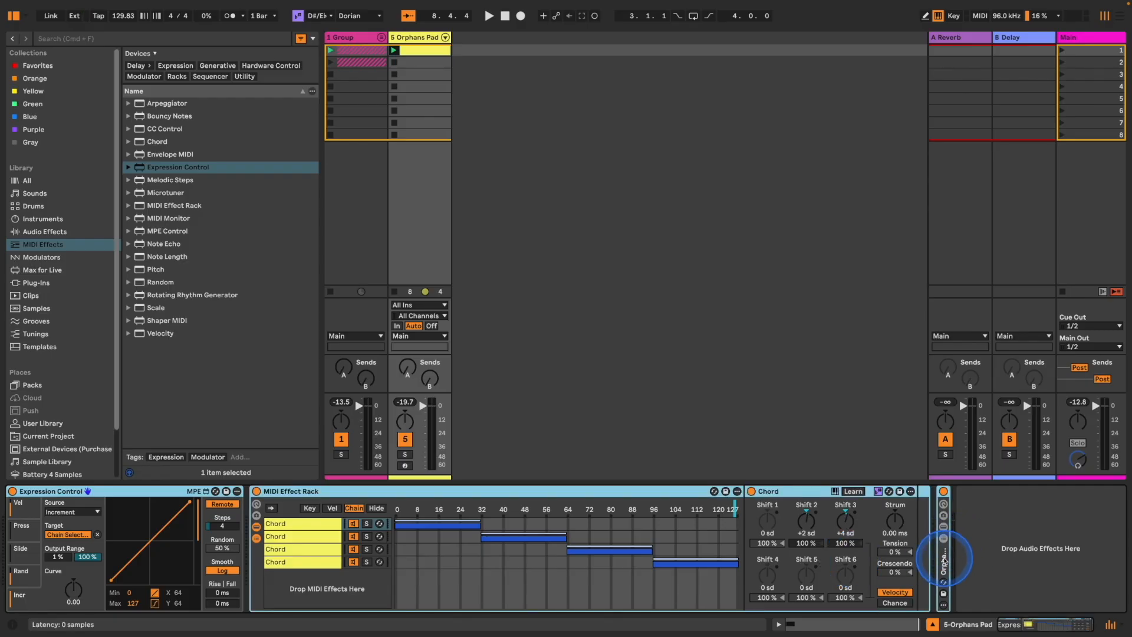
pyautogui.press('super+g')
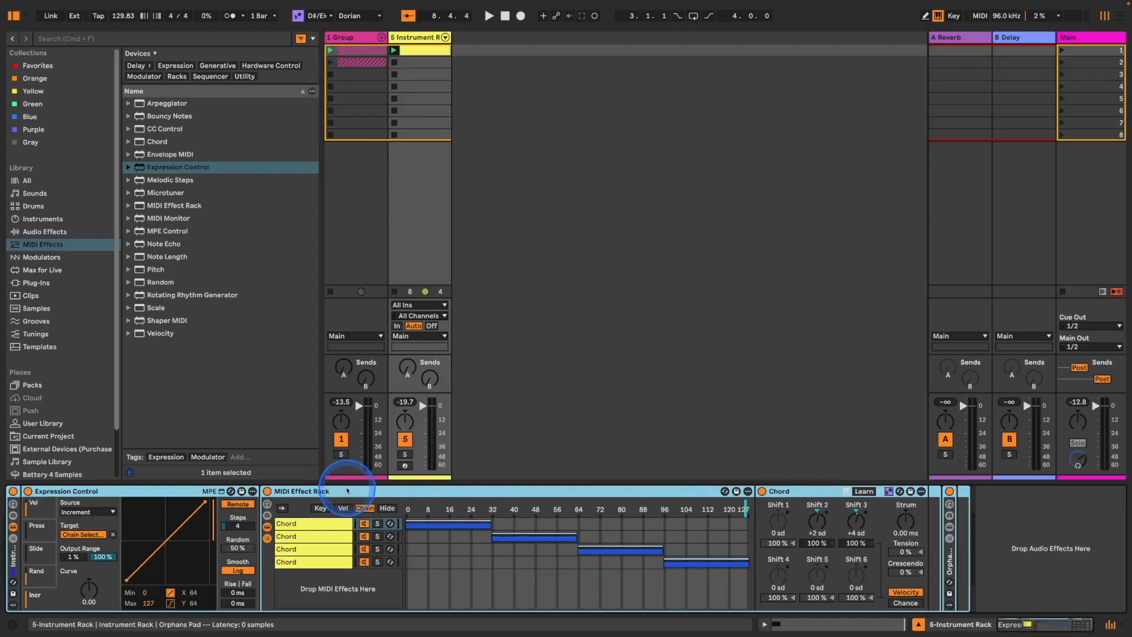
pyautogui.doubleClick(264, 493)
pyautogui.doubleClick(168, 493)
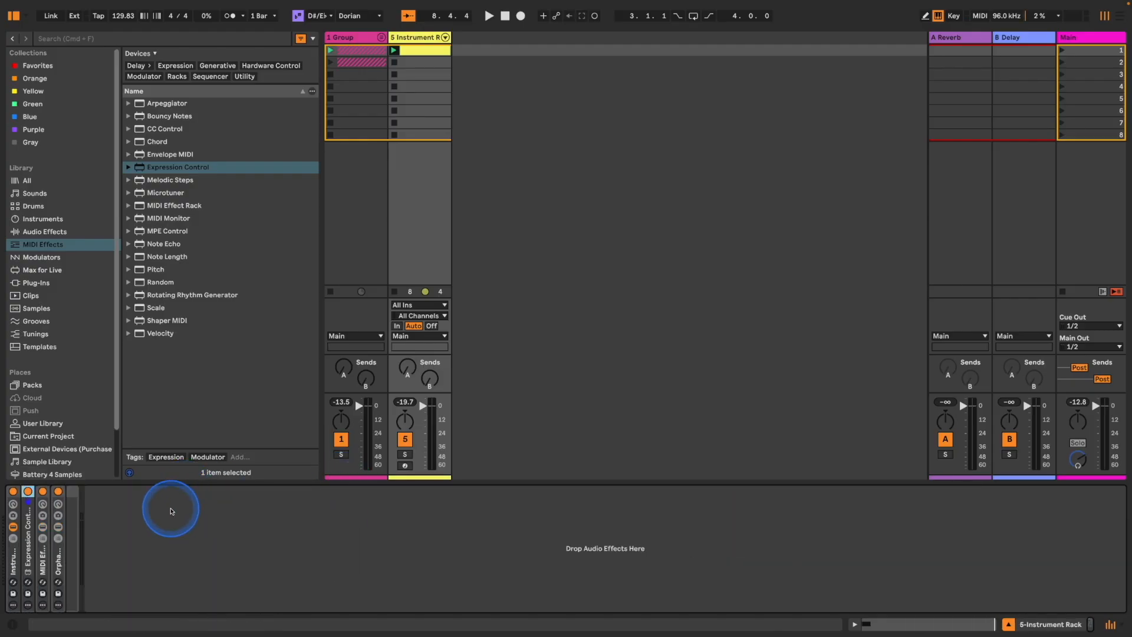
pyautogui.doubleClick(57, 570)
pyautogui.doubleClick(14, 508)
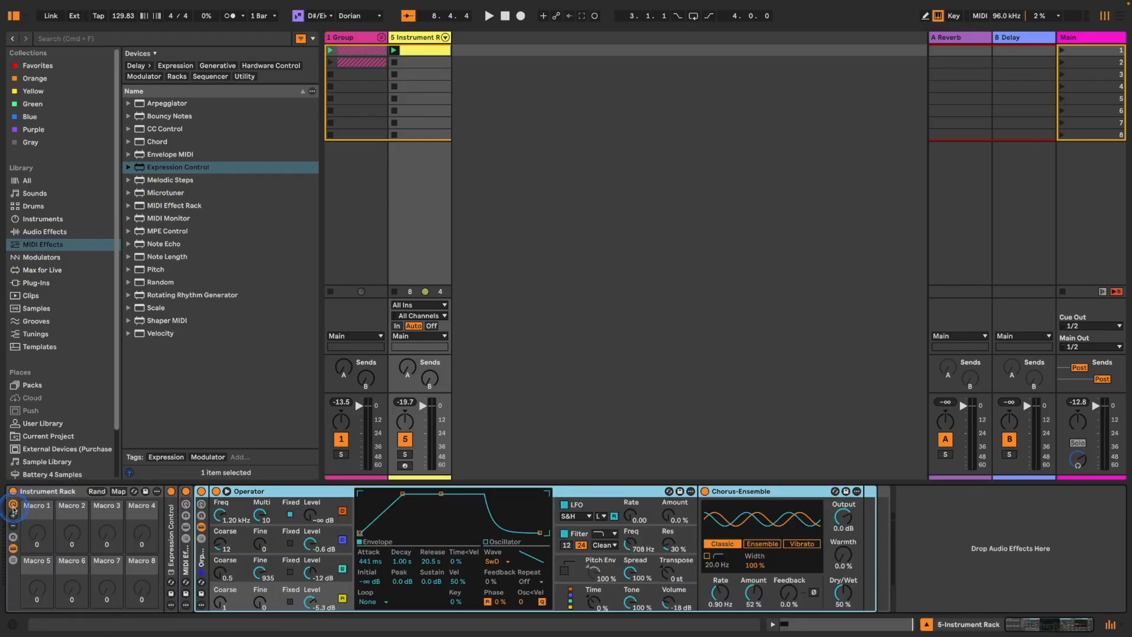
# Map Operator's filter frequency to Macro 1 of Orphans Pad, and map that macro to Macro 1 of the outer Instrument Rack
pyautogui.rightClick(631, 543)
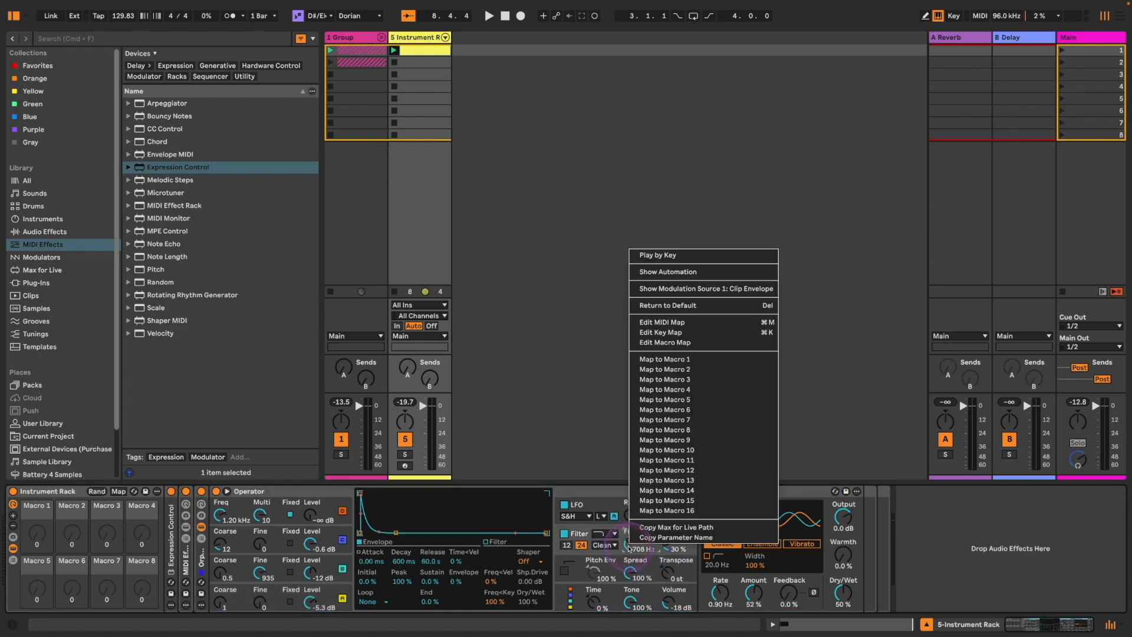
pyautogui.click(700, 362)
pyautogui.rightClick(223, 534)
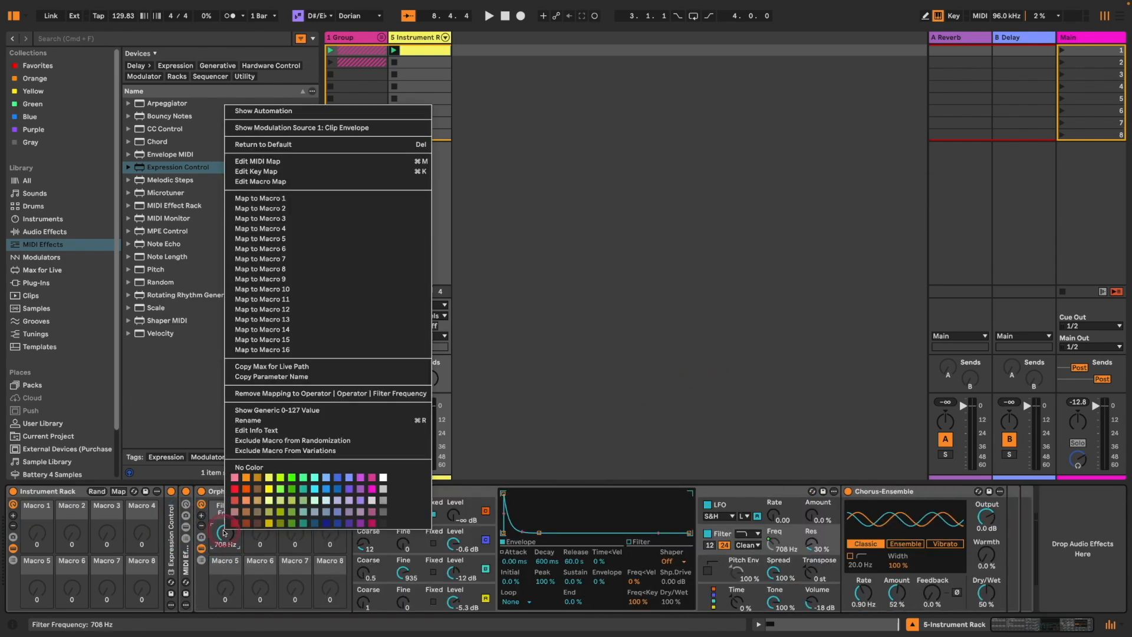
pyautogui.click(295, 199)
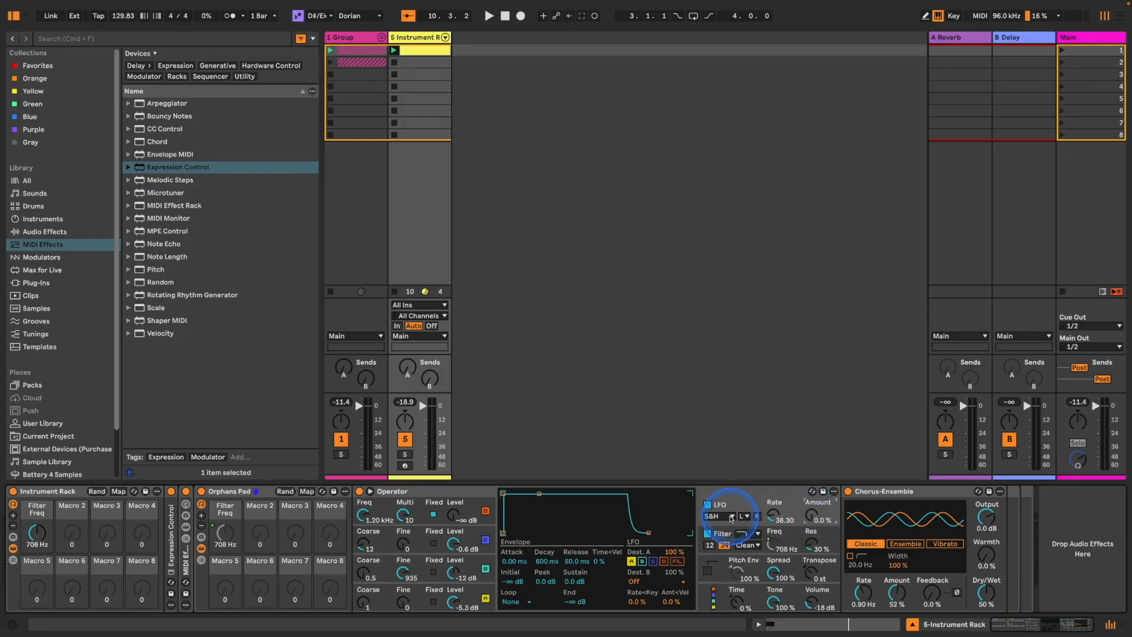
# Map Operator's LFO amount to Macro 2 of Orphans Pad, and map that macro to Macro 2 of the outer Instrument Rack
pyautogui.rightClick(812, 518)
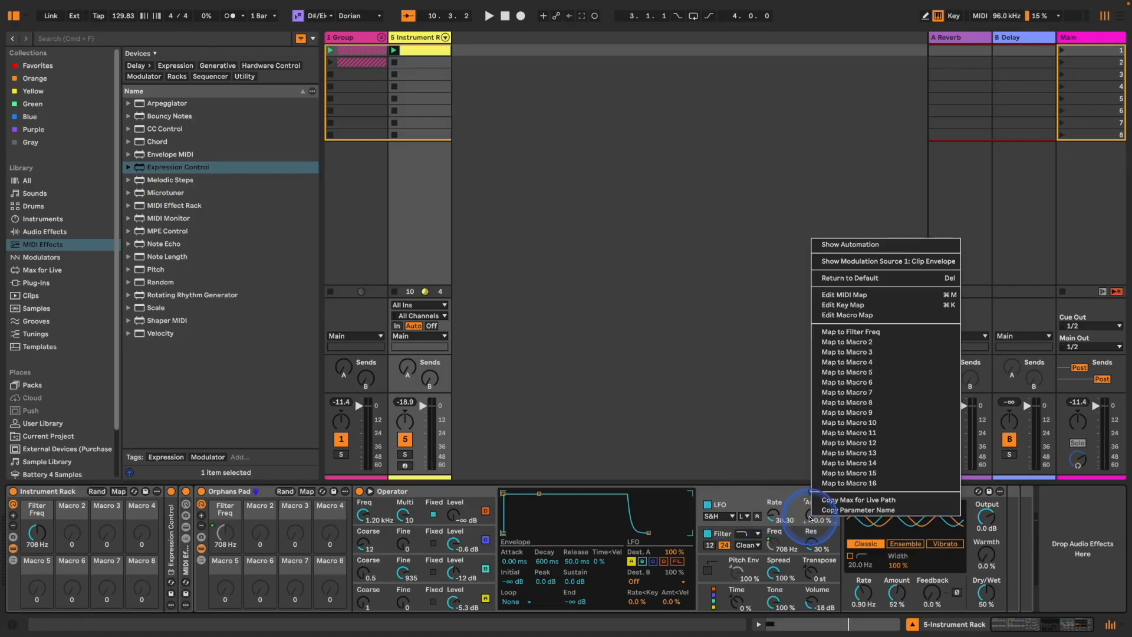
pyautogui.click(909, 343)
pyautogui.rightClick(260, 533)
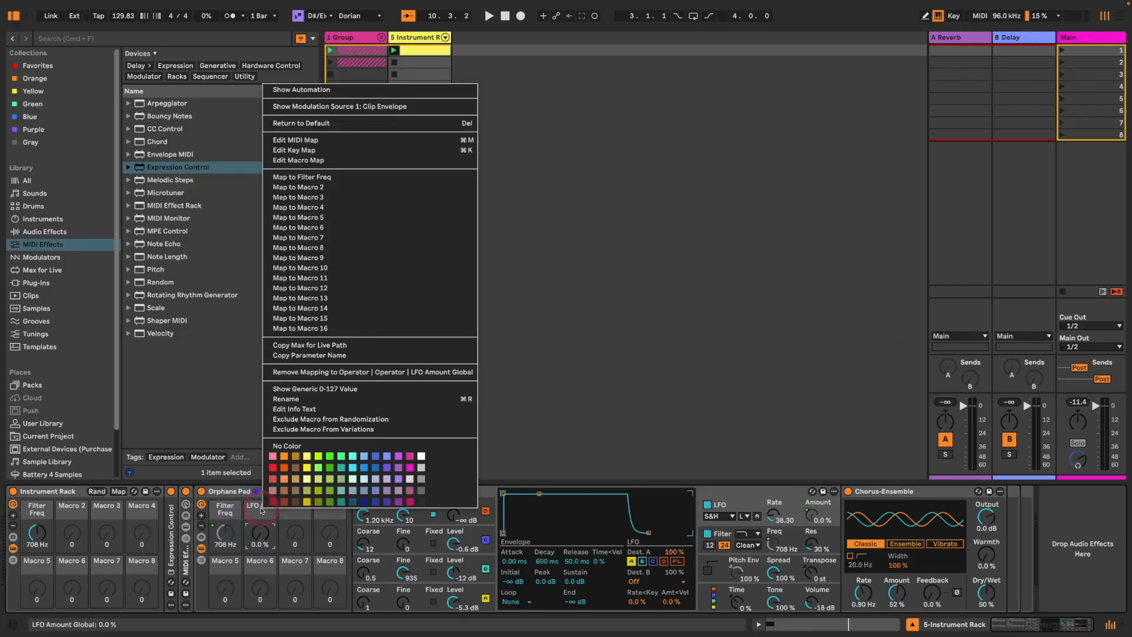
pyautogui.click(333, 187)
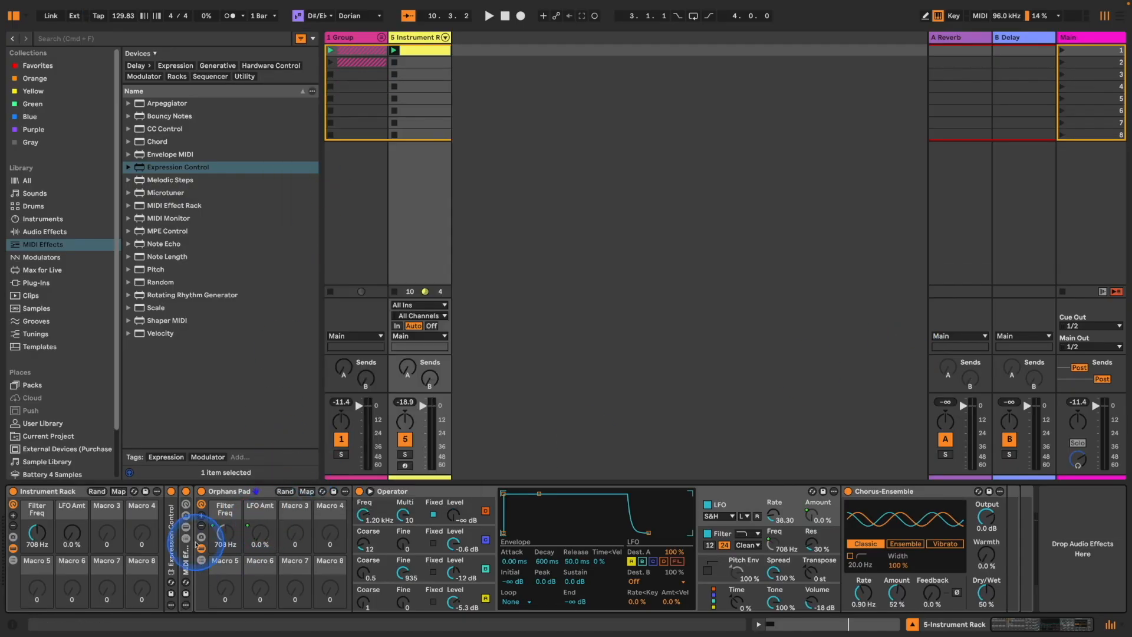
# Expand Expression Control and map its Random source in Remote mode to the outer rack's Filter Freq macro
pyautogui.doubleClick(185, 551)
pyautogui.press('super+z')
pyautogui.doubleClick(173, 531)
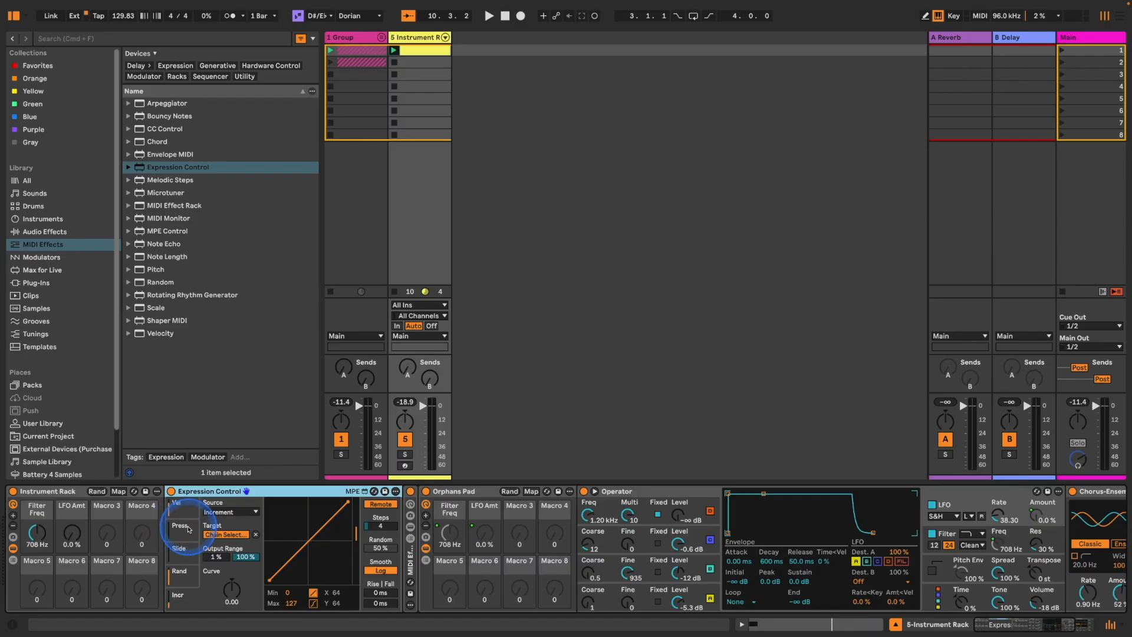
pyautogui.click(188, 572)
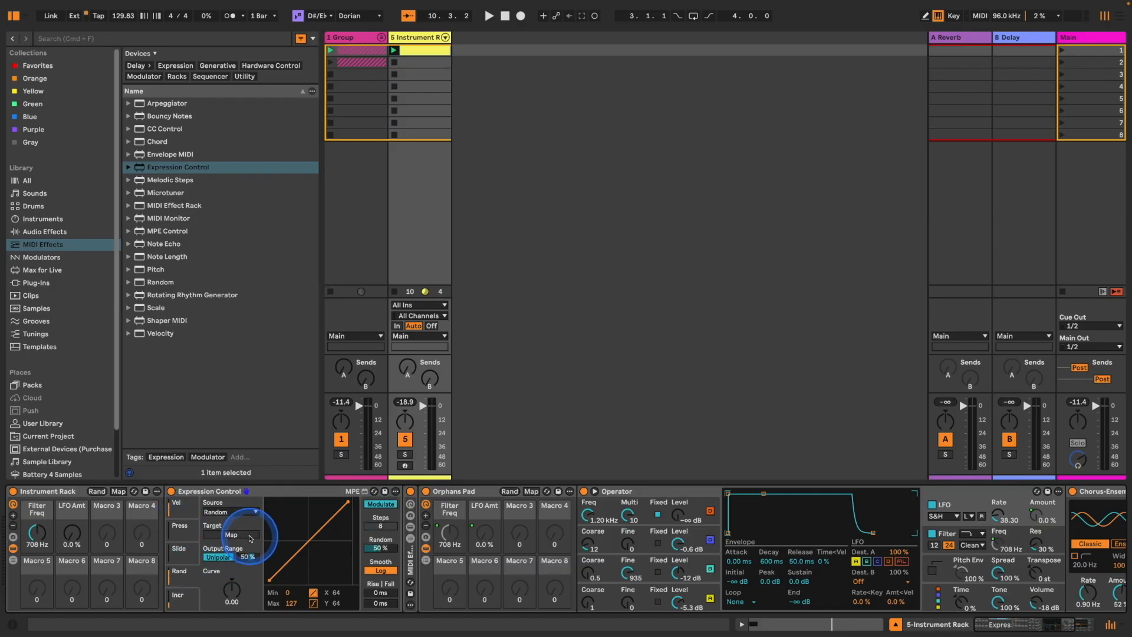
pyautogui.click(380, 504)
pyautogui.click(231, 534)
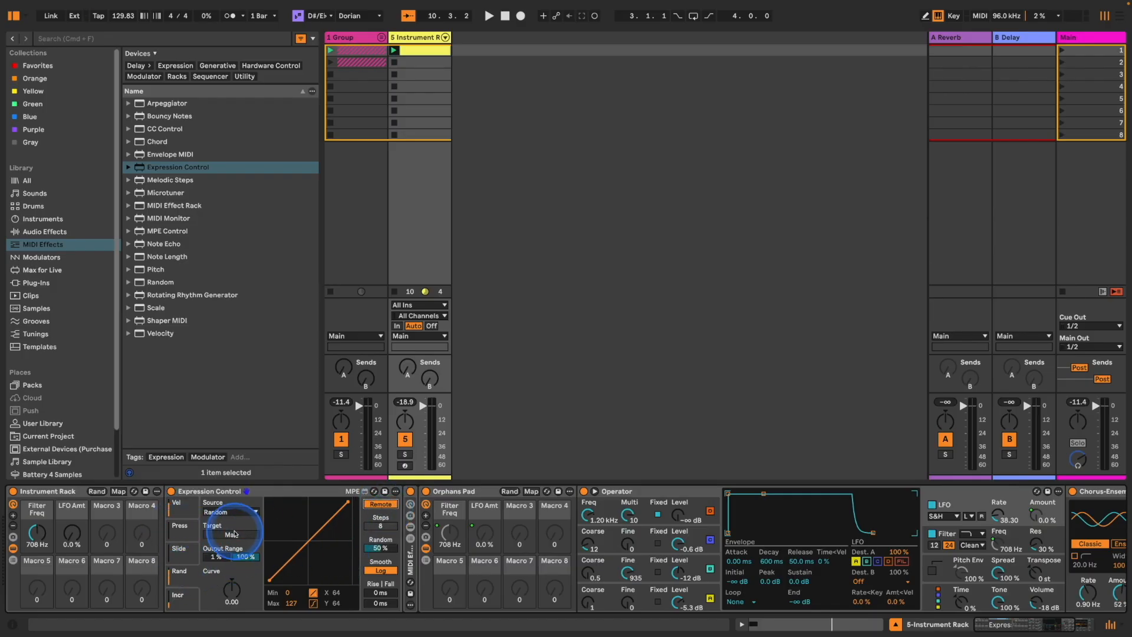
pyautogui.click(43, 531)
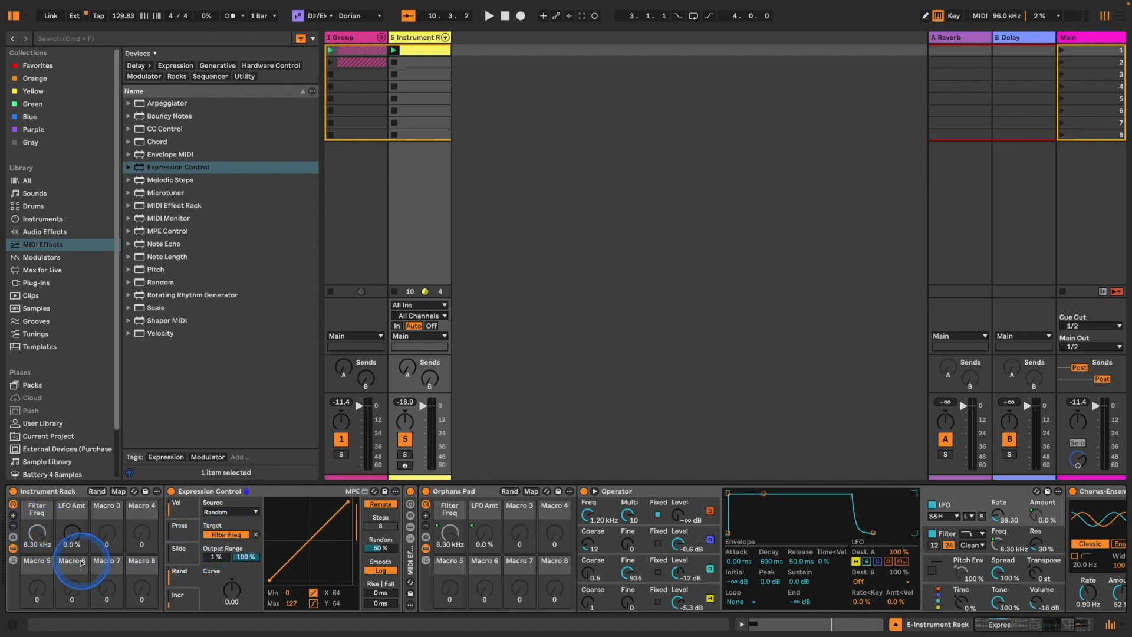
# Narrow the Filter Freq mapping's output range to 49% minimum and about 79% maximum while listening to playback
pyautogui.moveTo(245, 556); pyautogui.dragTo(243, 563)
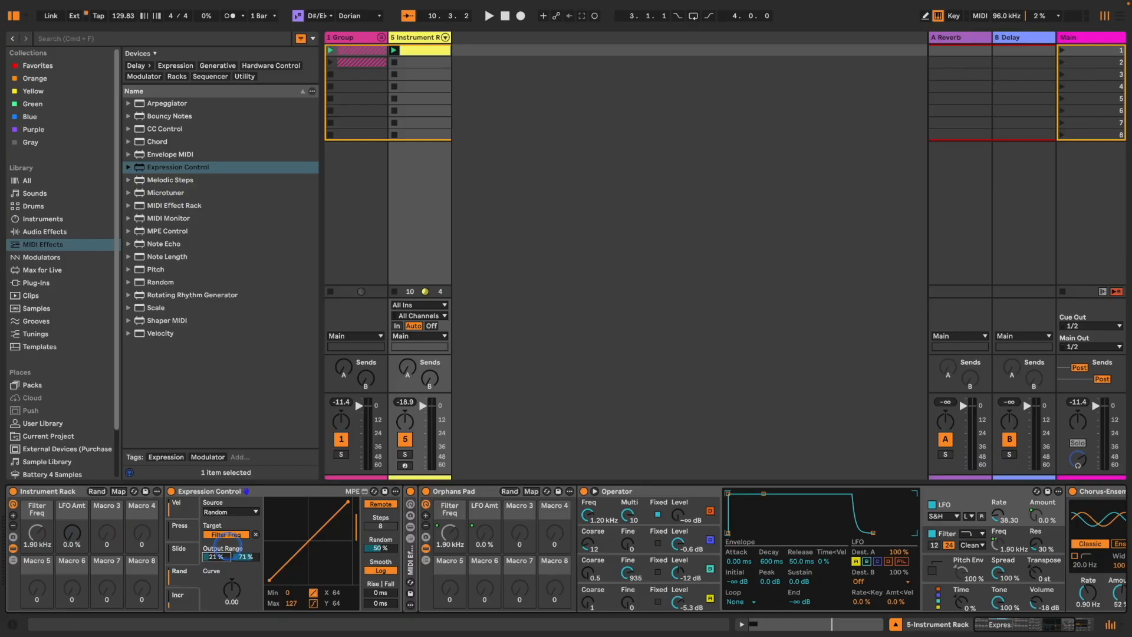
pyautogui.press('space')
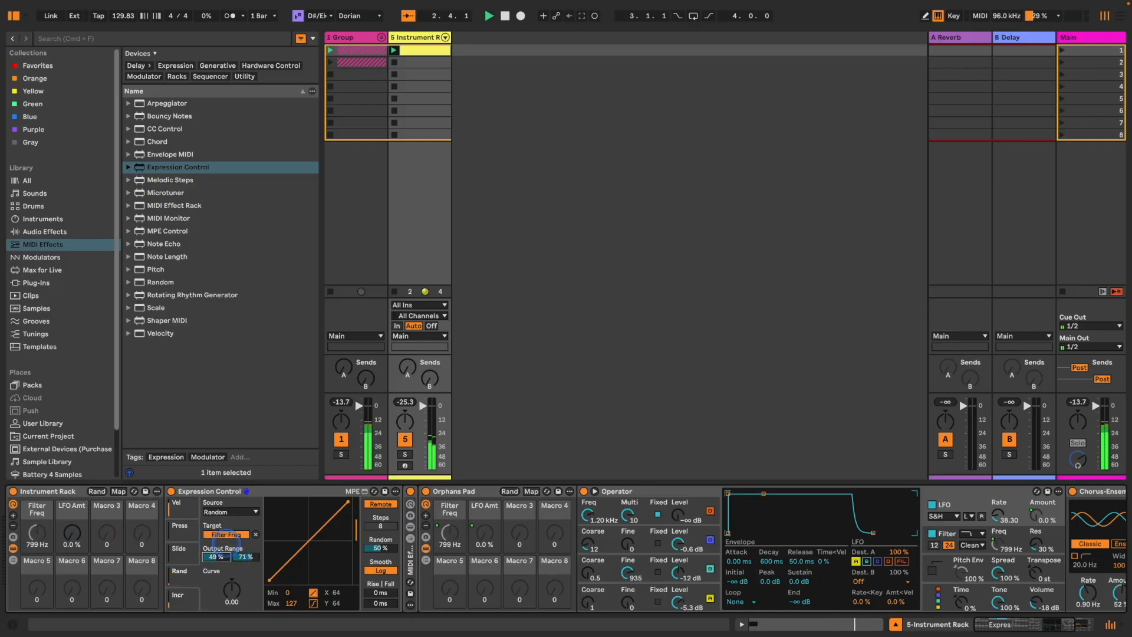
pyautogui.moveTo(243, 556); pyautogui.dragTo(245, 558)
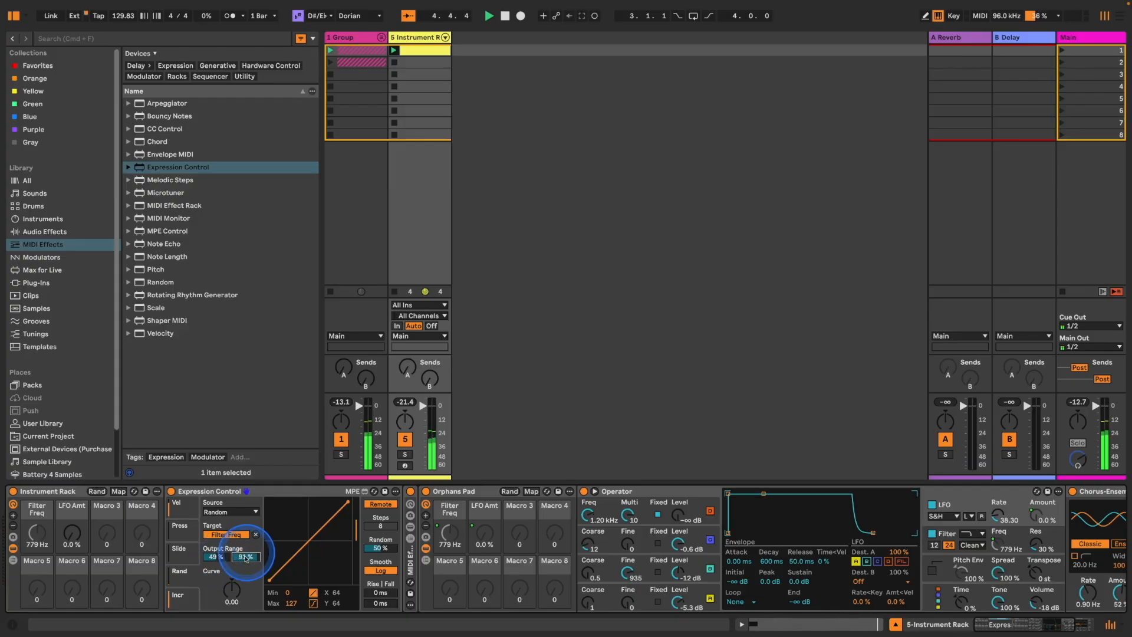
pyautogui.click(223, 556)
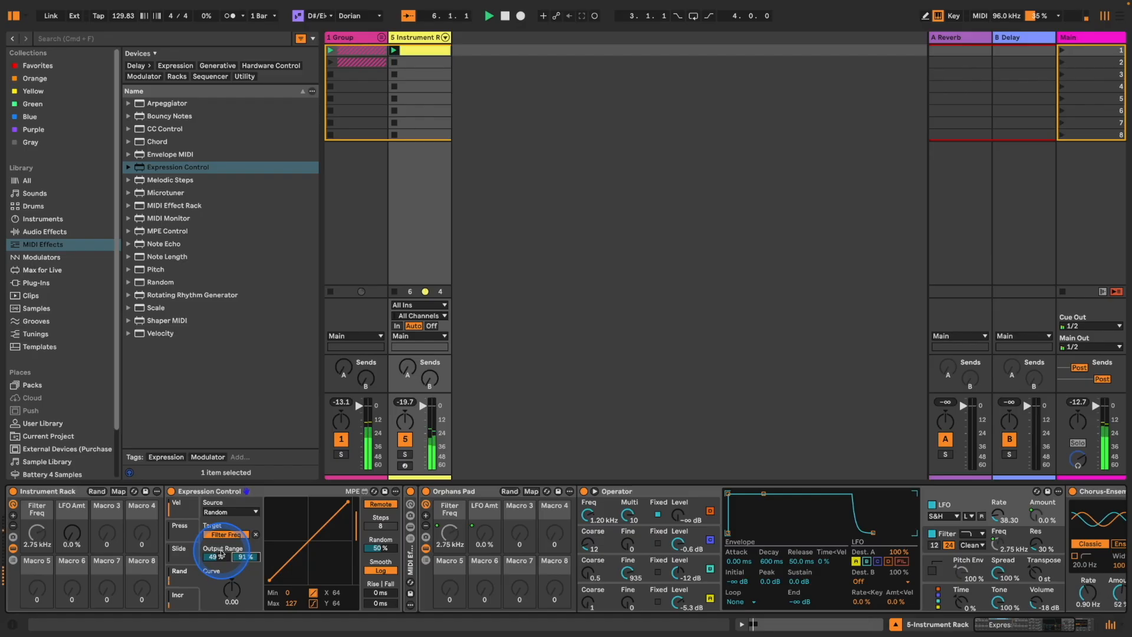
pyautogui.moveTo(237, 556); pyautogui.dragTo(244, 561)
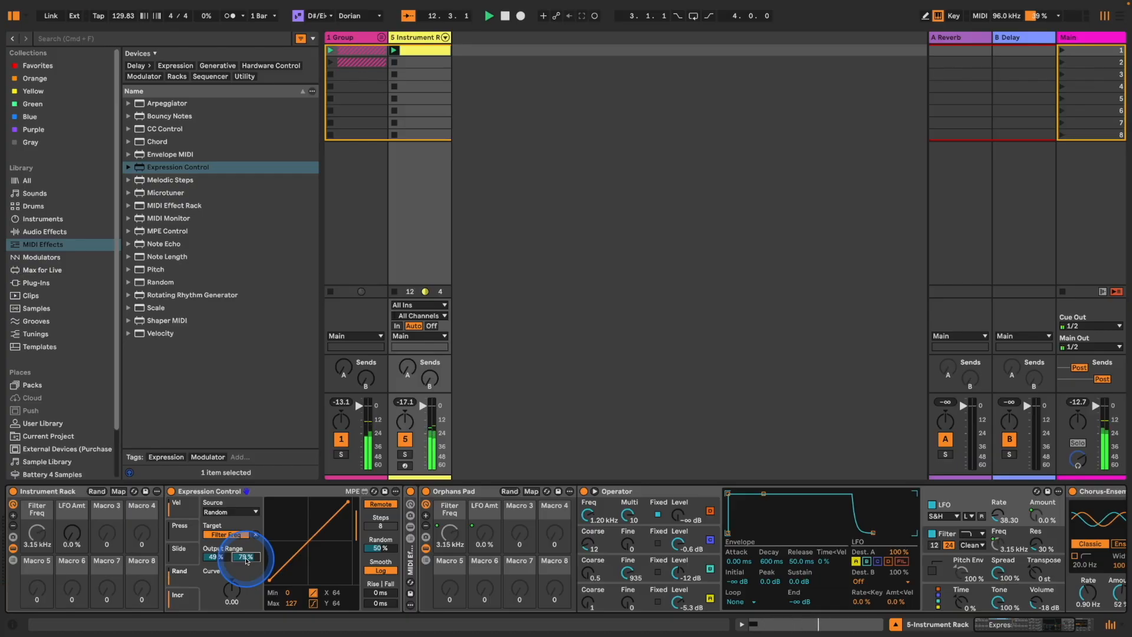
# Change Expression Control's Slide slot to Random, map it in Remote mode to the outer rack's LFO Amt macro, and audition it
pyautogui.click(179, 548)
pyautogui.click(224, 512)
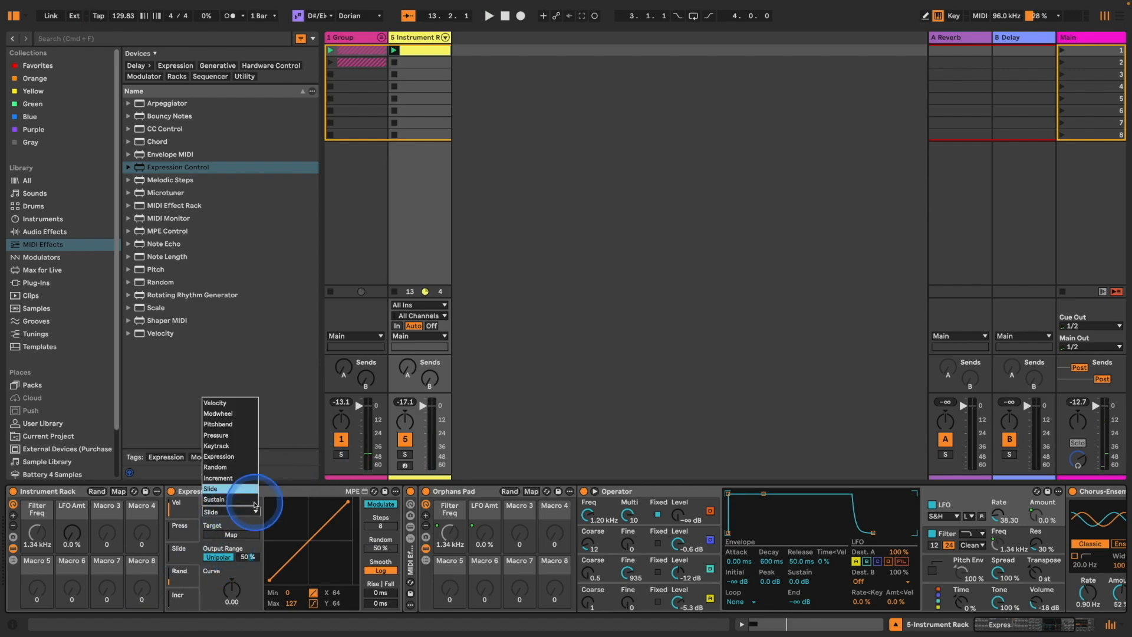
pyautogui.click(235, 462)
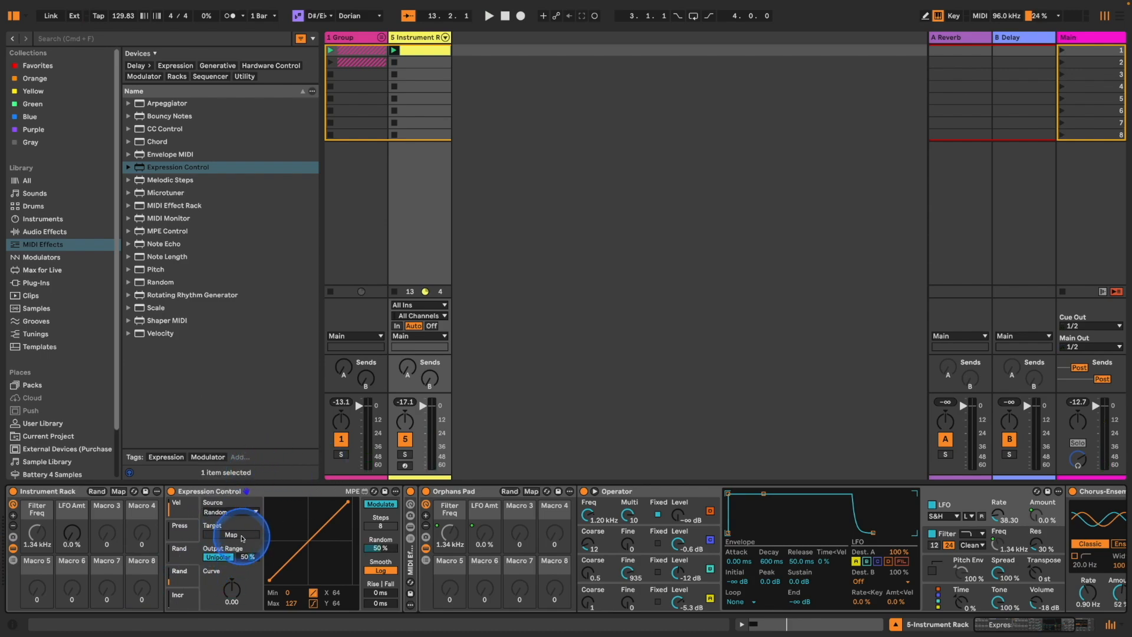
pyautogui.click(380, 504)
pyautogui.click(243, 530)
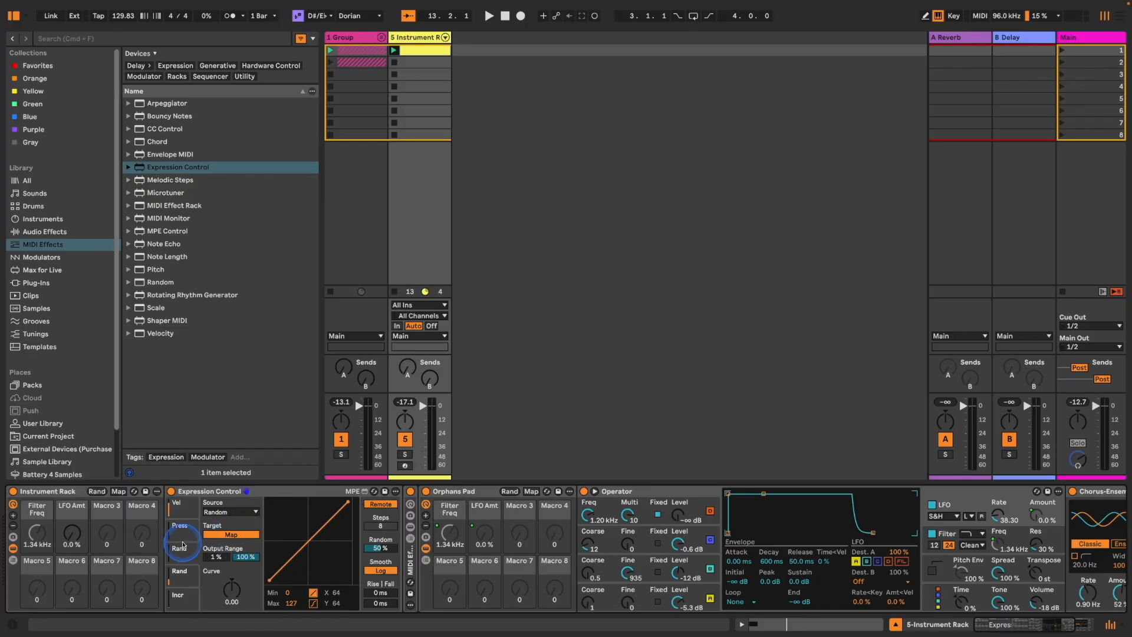
pyautogui.click(71, 526)
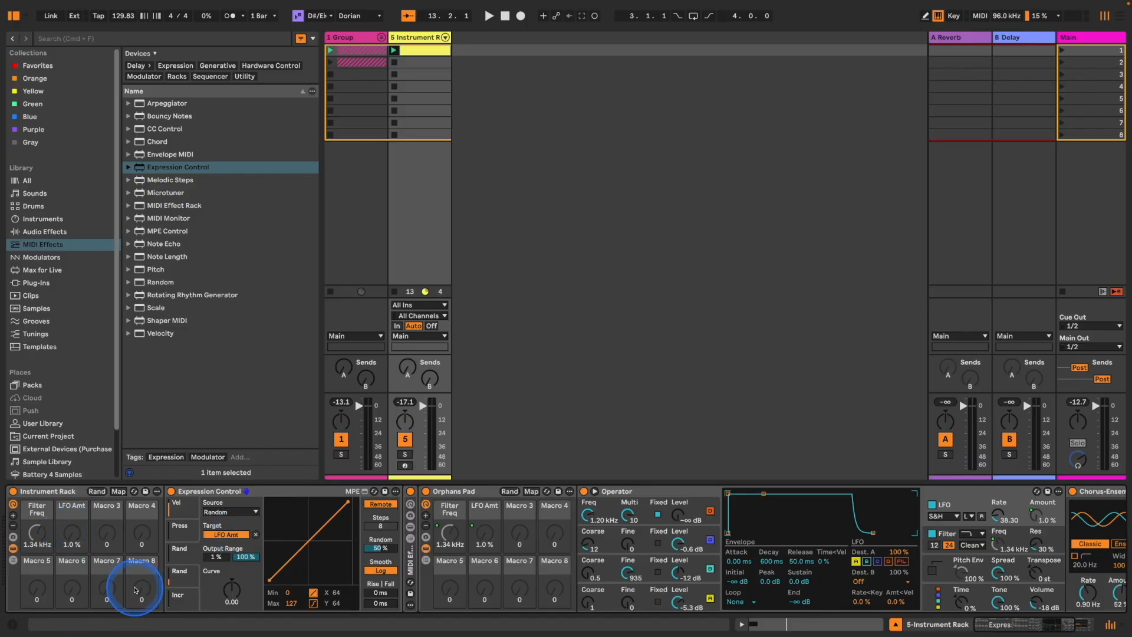
pyautogui.press('space')
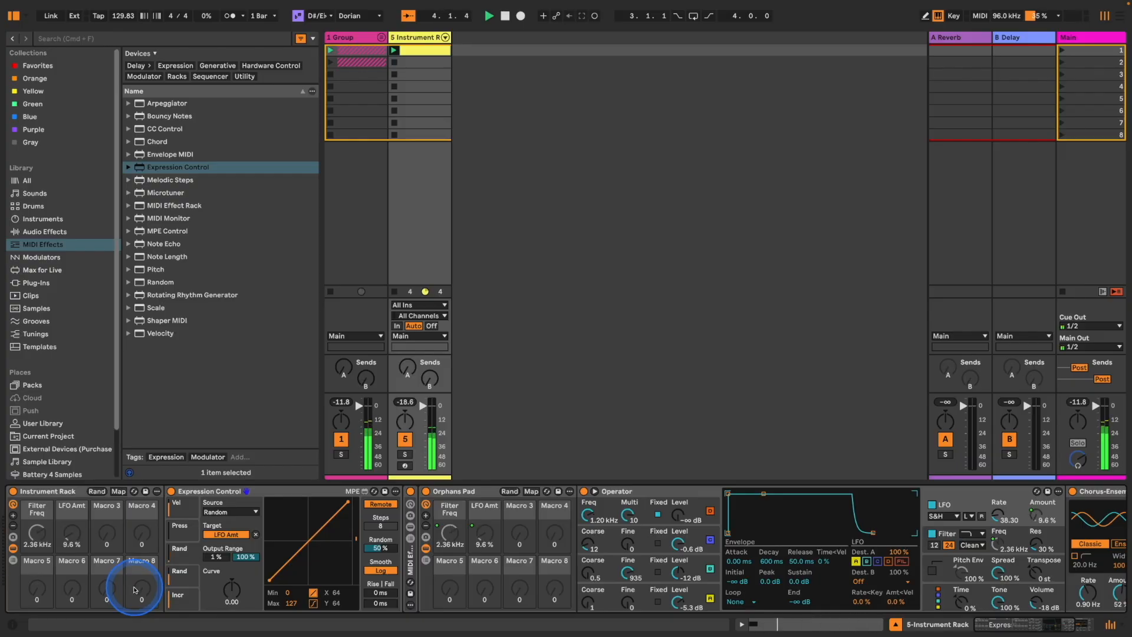
# Rename the outer Instrument Rack as "Pad With Chods" and unfold the drum track group
pyautogui.click(61, 493)
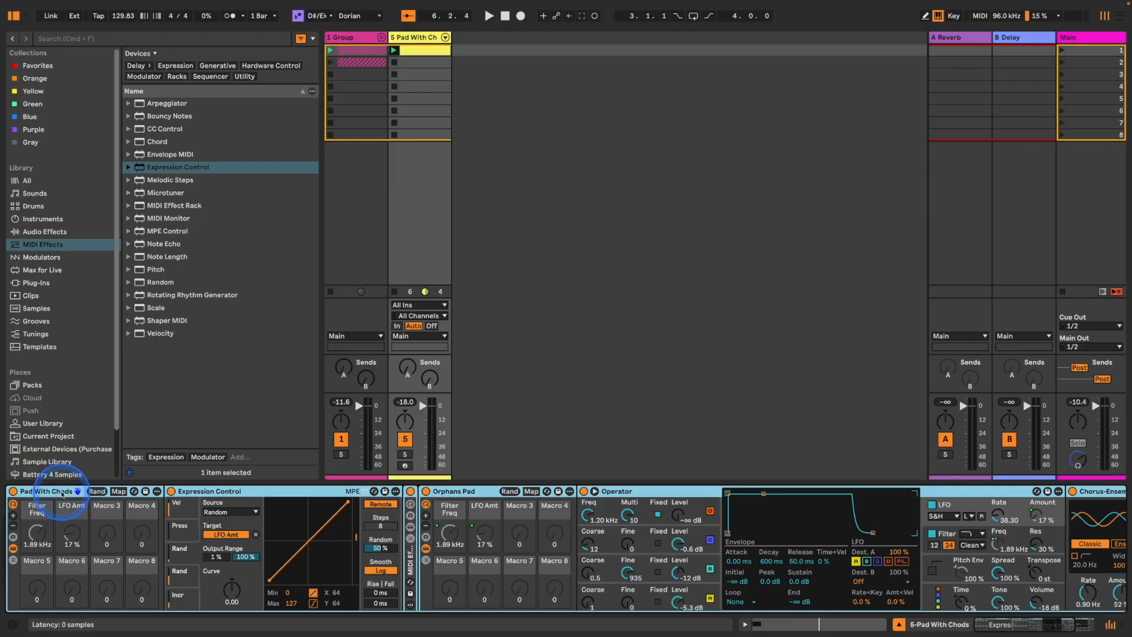
pyautogui.moveTo(299, 215); pyautogui.dragTo(318, 199)
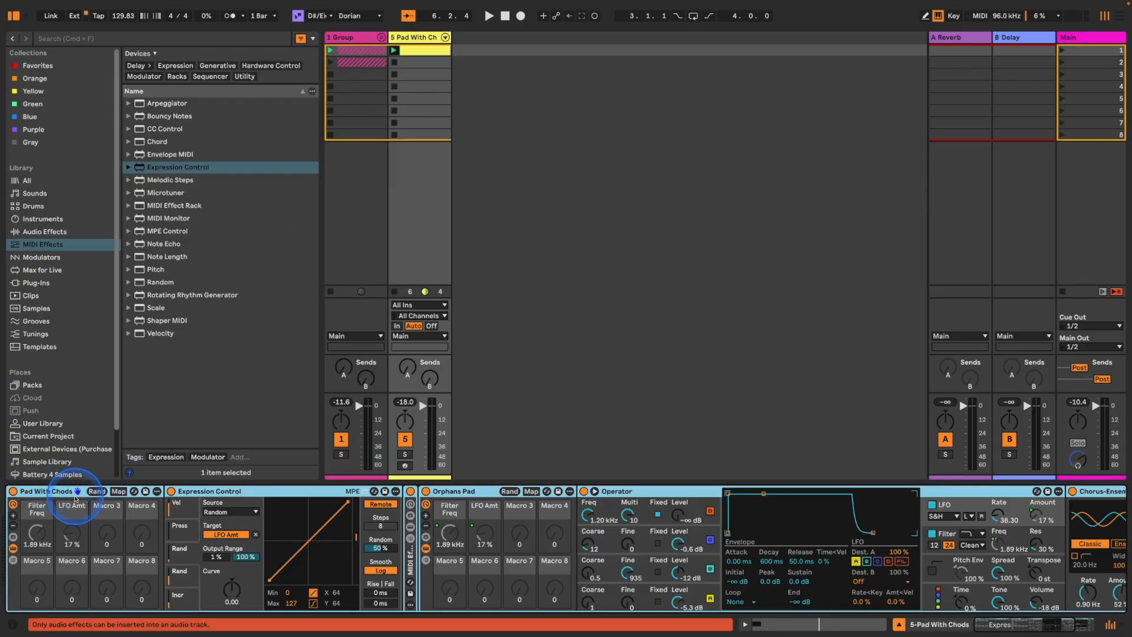
pyautogui.click(381, 37)
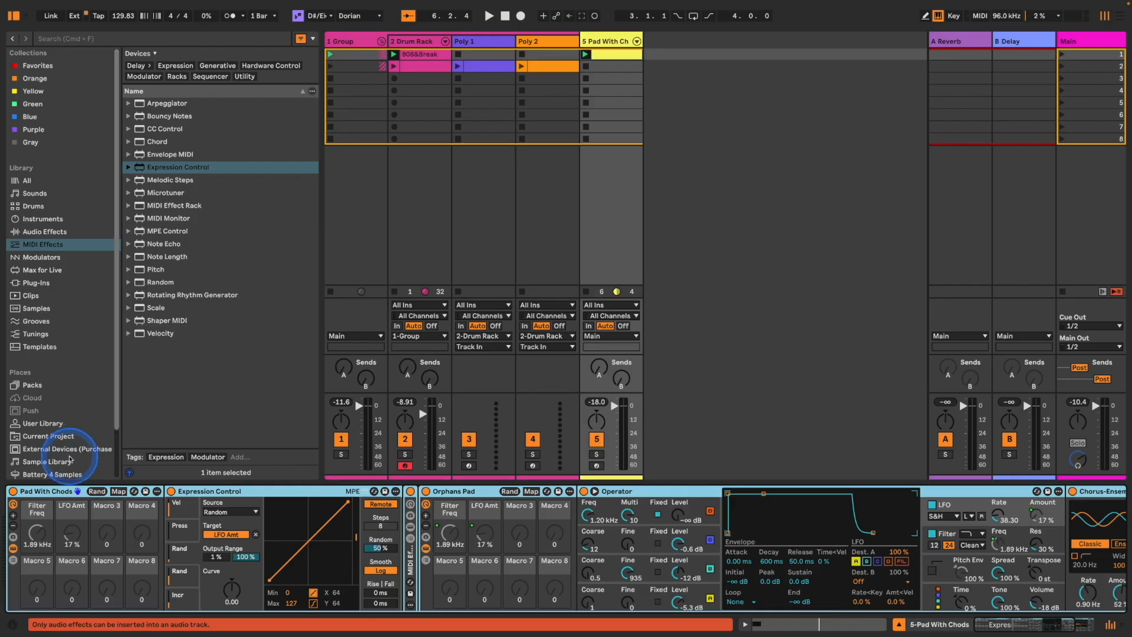
# Move the Pad With Chods rack onto the empty C5 pad of the Drum Rack
pyautogui.click(418, 45)
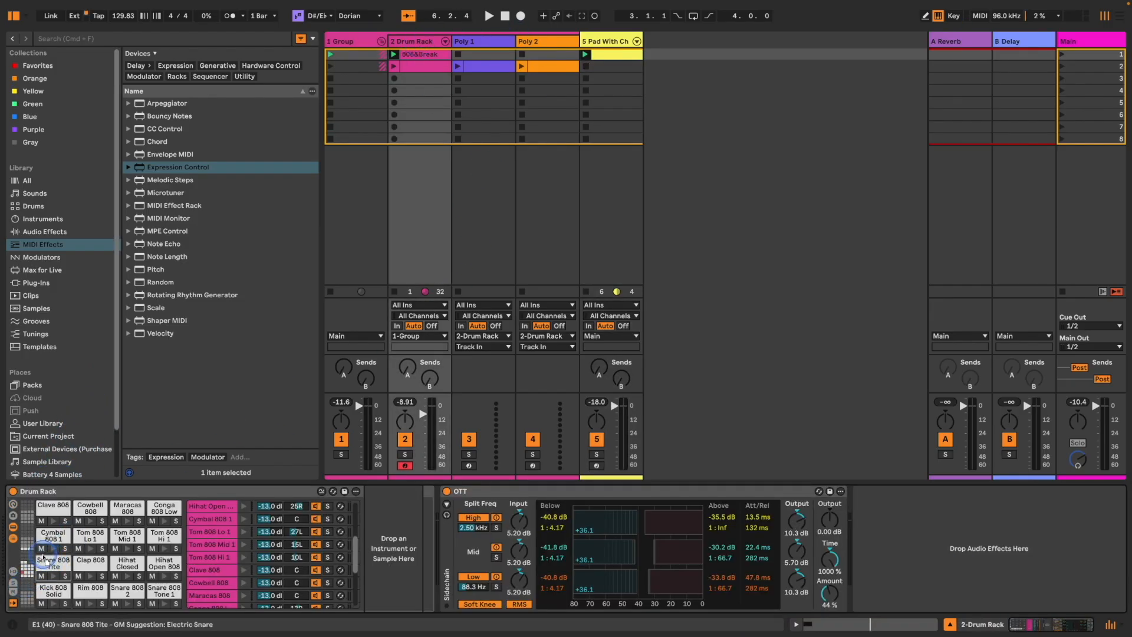
pyautogui.scroll(5, 59, 557)
pyautogui.moveTo(61, 558); pyautogui.dragTo(54, 592)
# Add sixteenth-length Pad With Chods notes at the start of bars 1, 2, 3 and 4 in the 808&Break clip
pyautogui.doubleClick(414, 54)
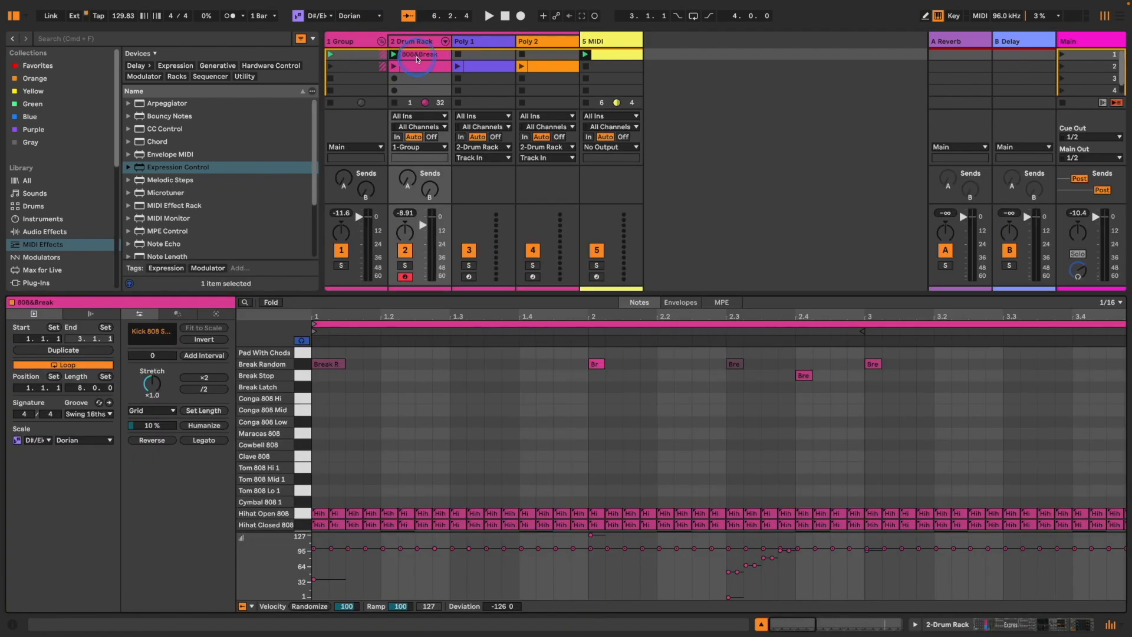
pyautogui.click(321, 353)
pyautogui.click(596, 352)
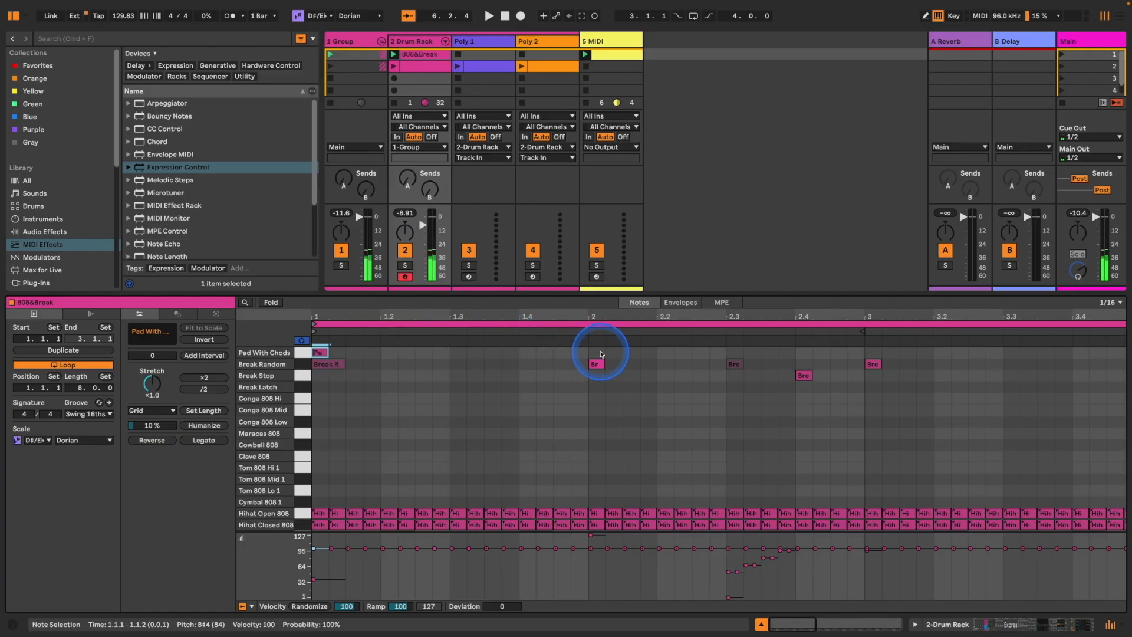
pyautogui.click(873, 353)
pyautogui.hscroll(3, 937, 348)
pyautogui.click(1024, 351)
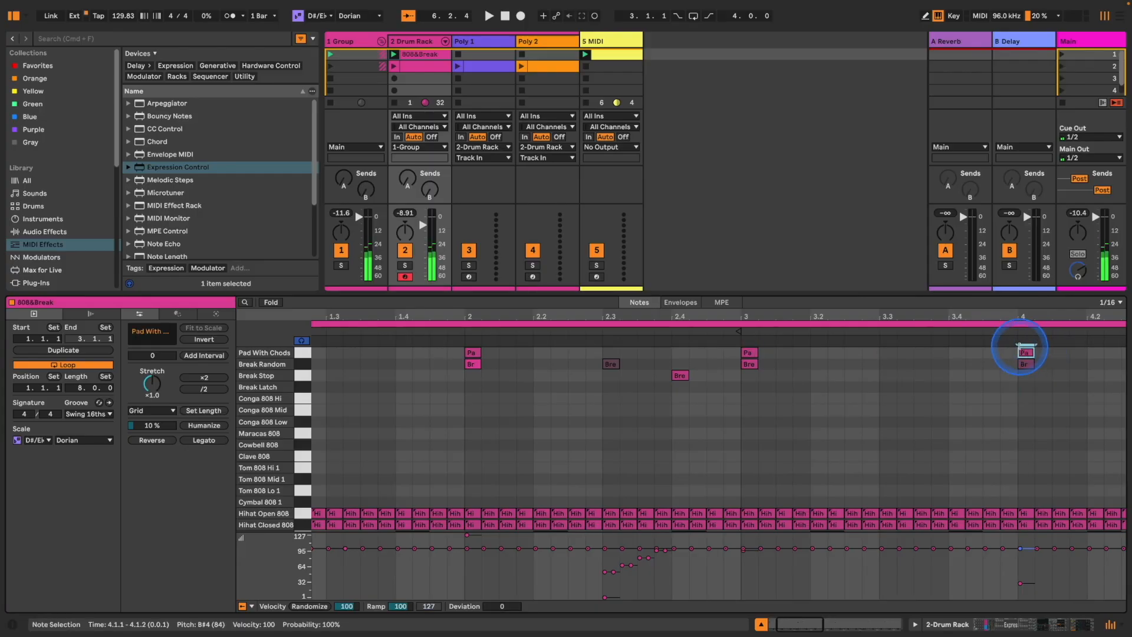
pyautogui.scroll(-5, 594, 357)
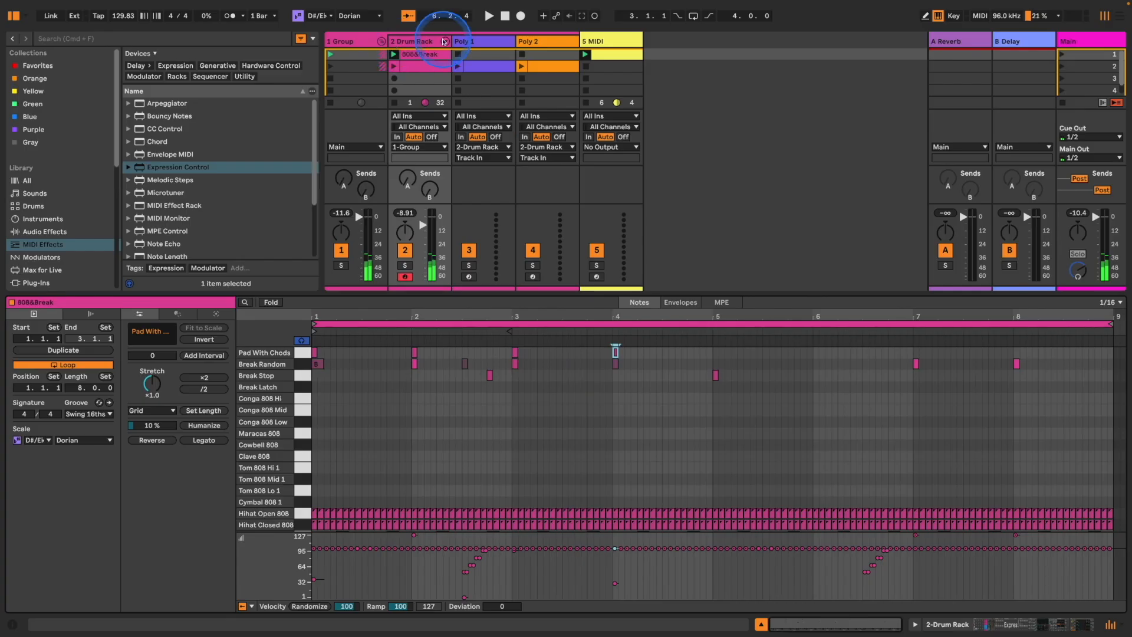
# Check the original pad clip's note, and set the Pad With Chods chain's output note in the Drum Rack to D#2
pyautogui.click(598, 40)
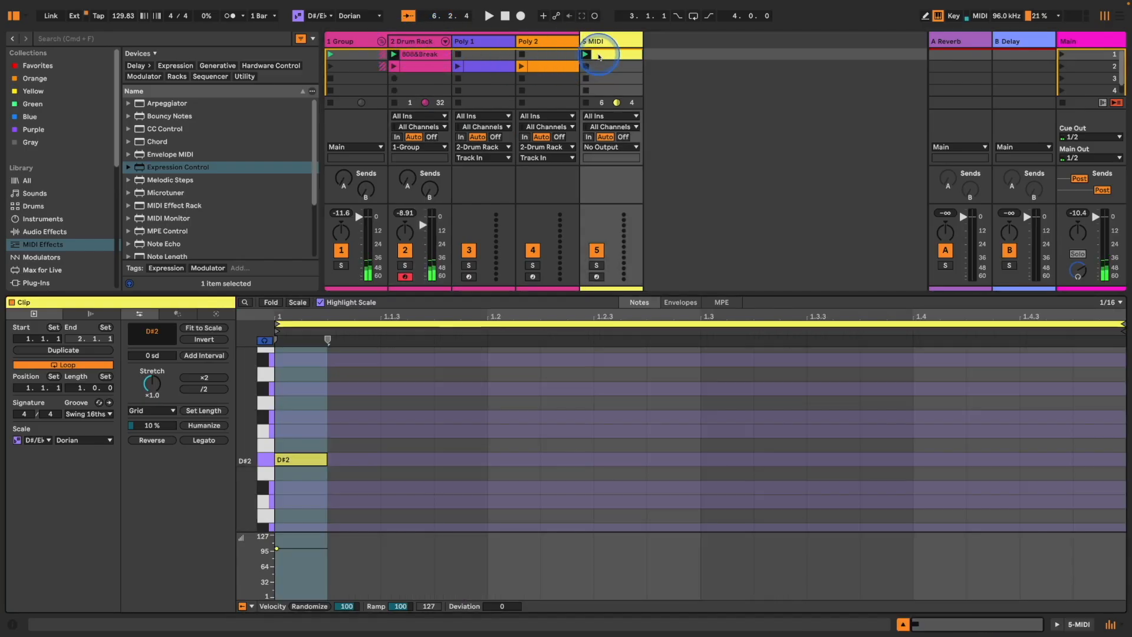
pyautogui.click(284, 460)
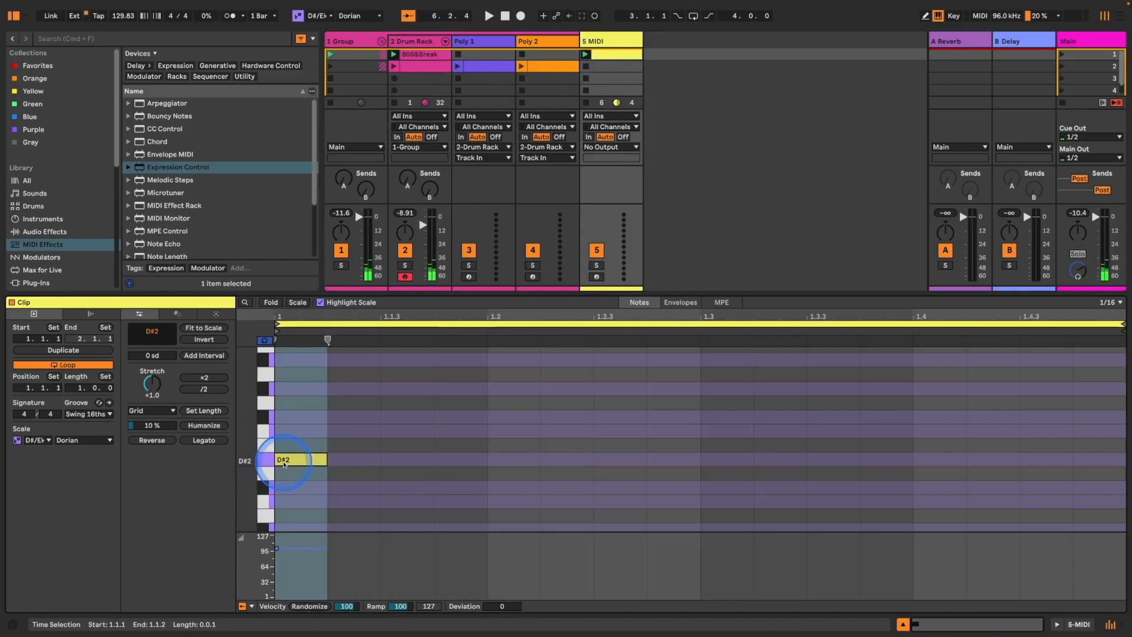
pyautogui.click(418, 40)
pyautogui.click(418, 40)
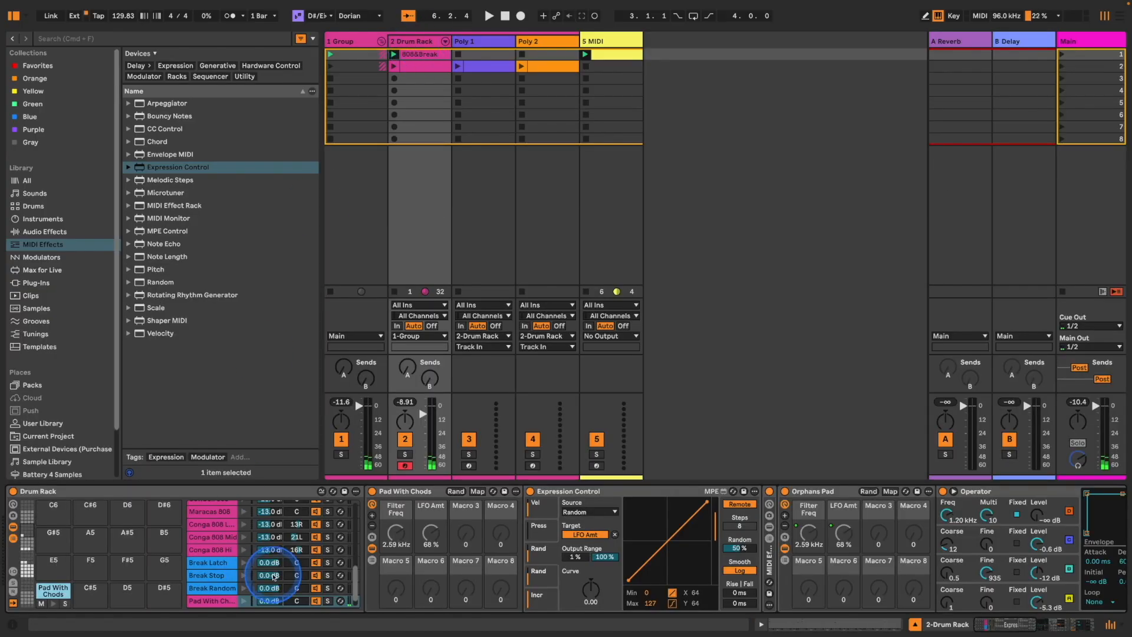
pyautogui.click(13, 572)
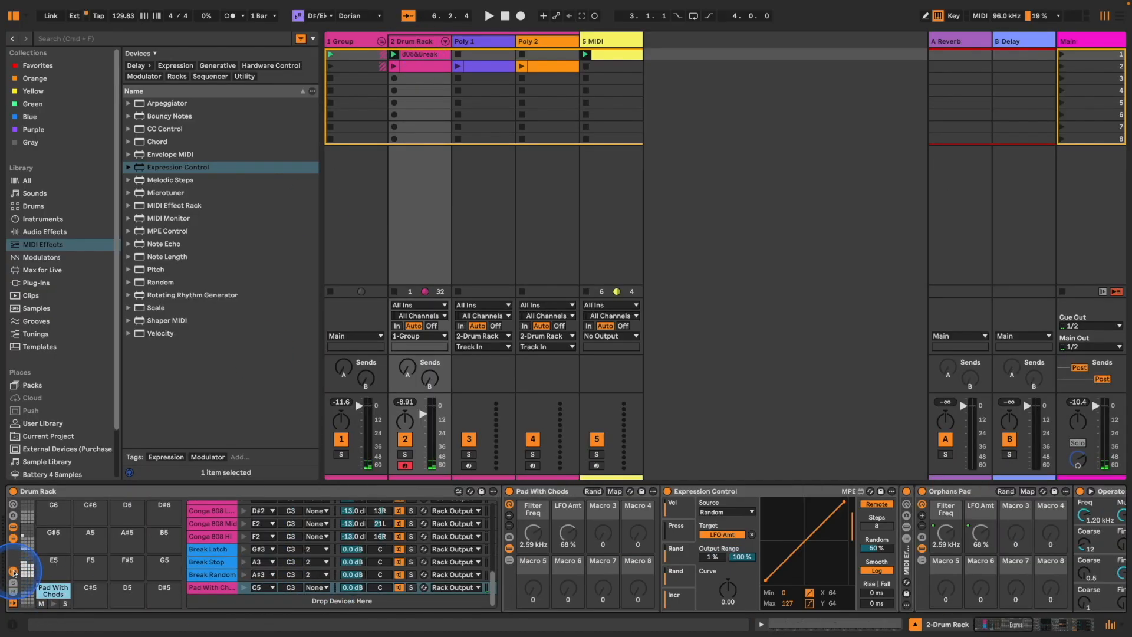
pyautogui.click(290, 589)
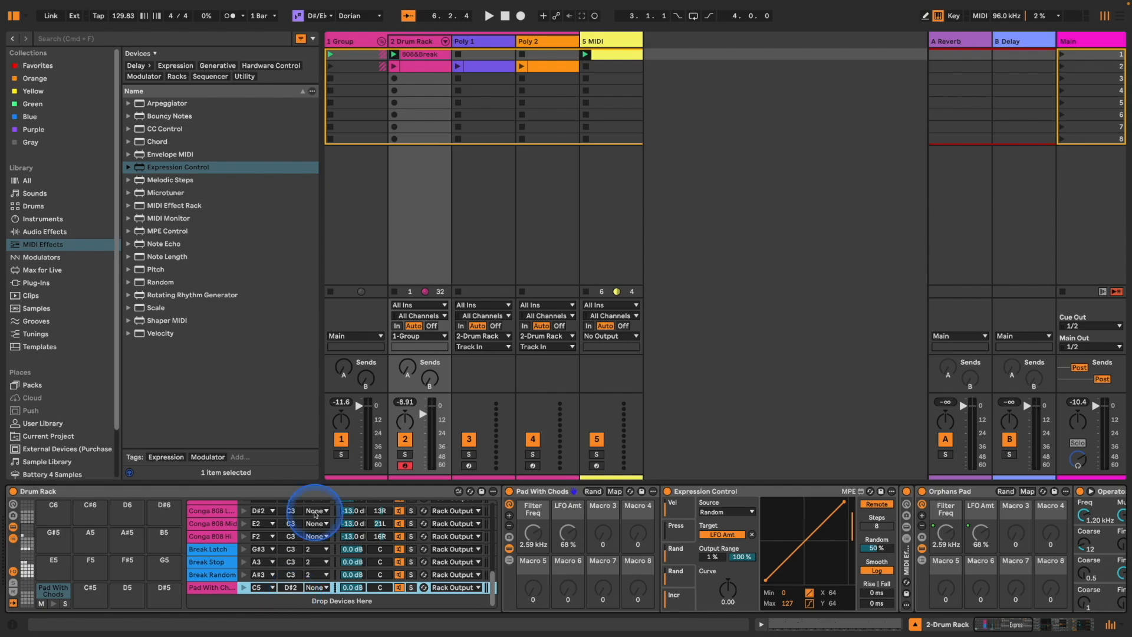
# Audition the groove with the Drum Rack's sends shown, and recolour the Pad With Chods chain orange
pyautogui.click(356, 298)
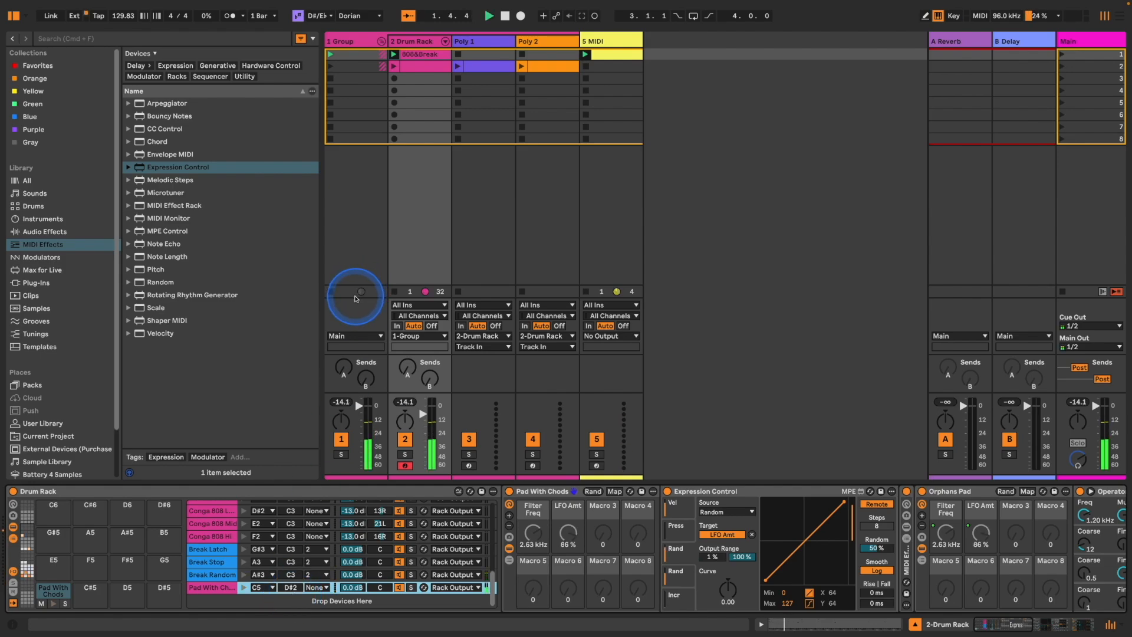
pyautogui.click(384, 563)
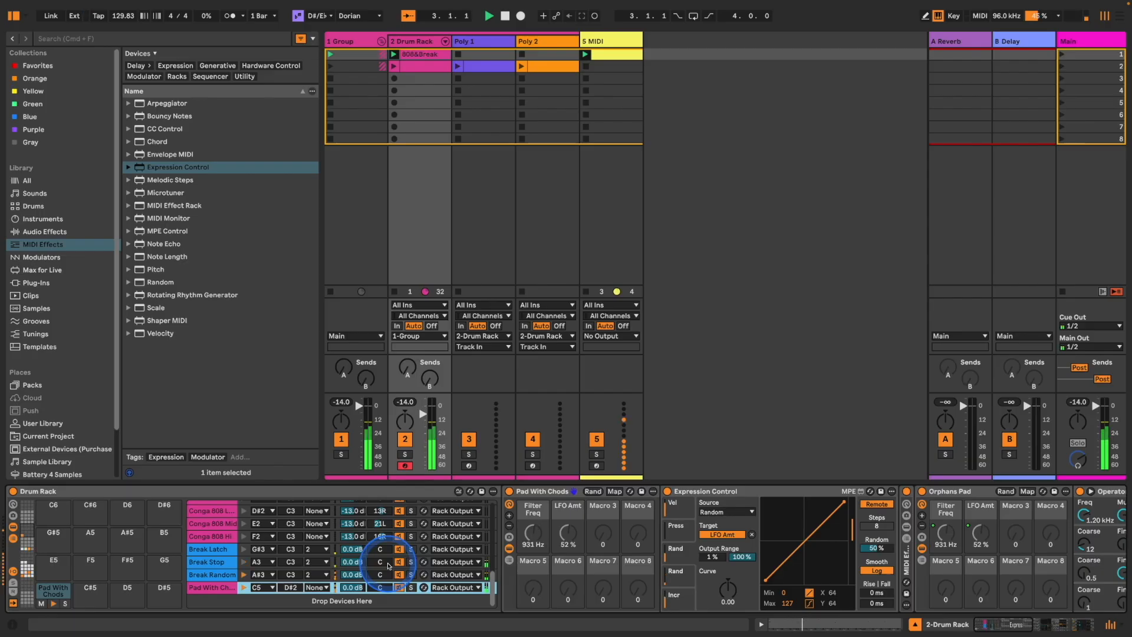
pyautogui.click(13, 583)
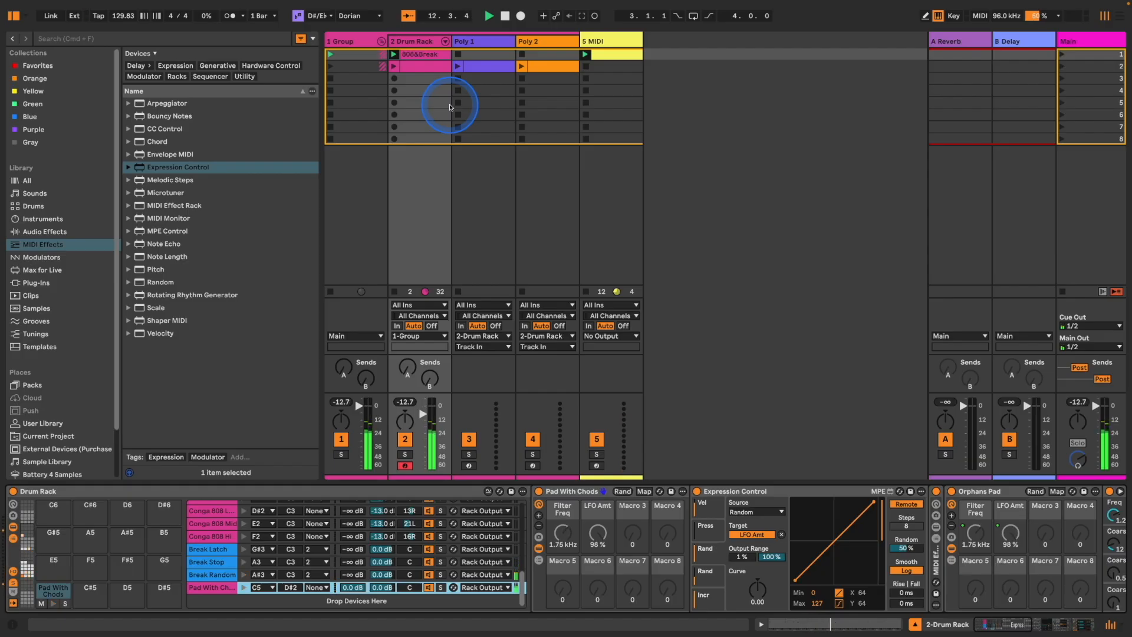
pyautogui.rightClick(213, 587)
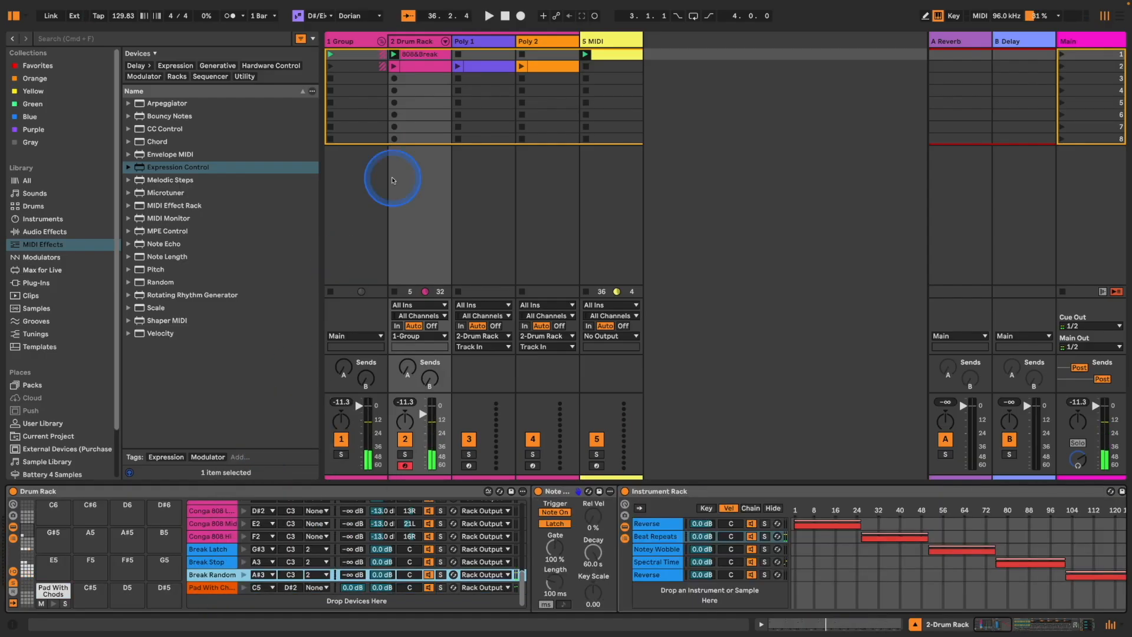
pyautogui.press('space')
# Fold the drum track group and add Operator on a new, soloed and armed MIDI track
pyautogui.click(382, 41)
pyautogui.click(432, 51)
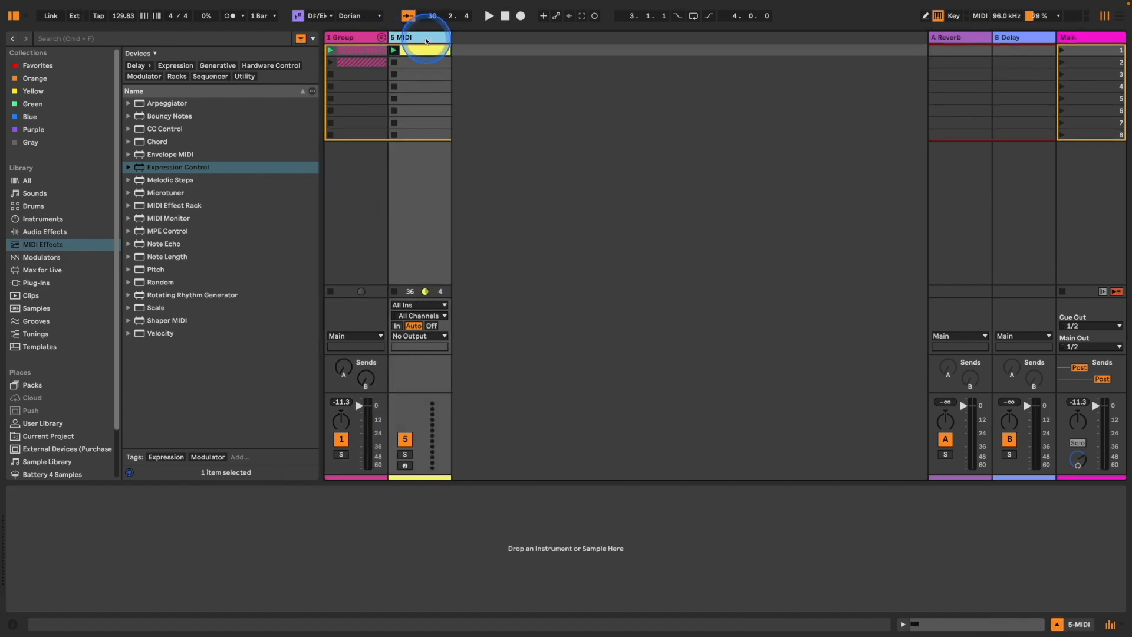
pyautogui.click(70, 219)
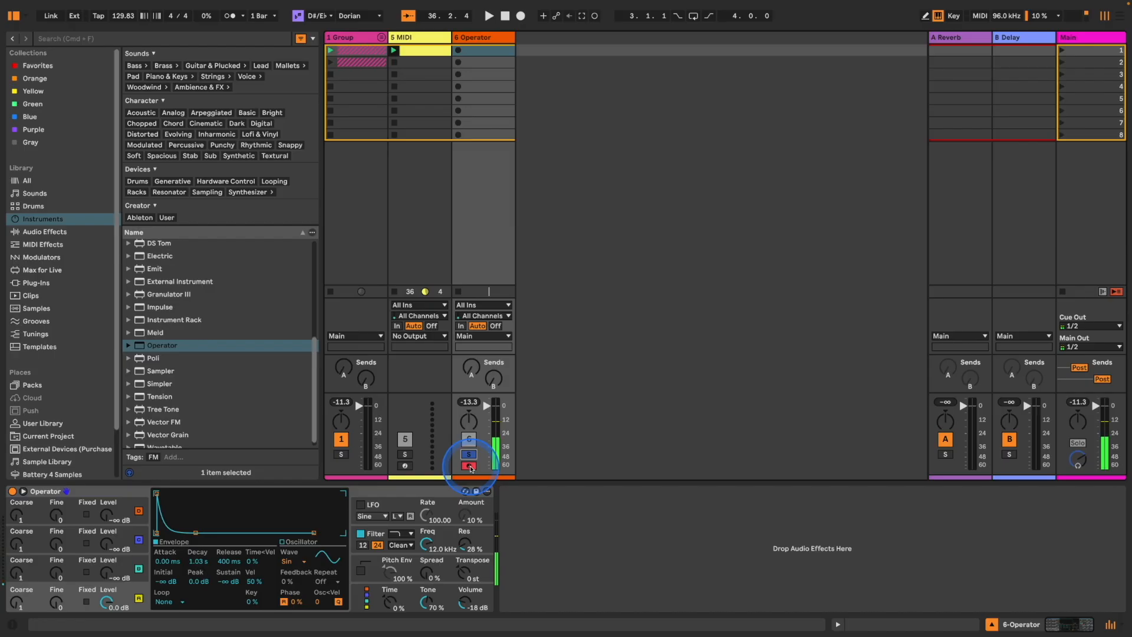
# Give Operator an SwD waveform, 26% filter envelope, 1.52 kHz filter and 4.96 s release, and add Reverb at 49% wet
pyautogui.click(257, 582)
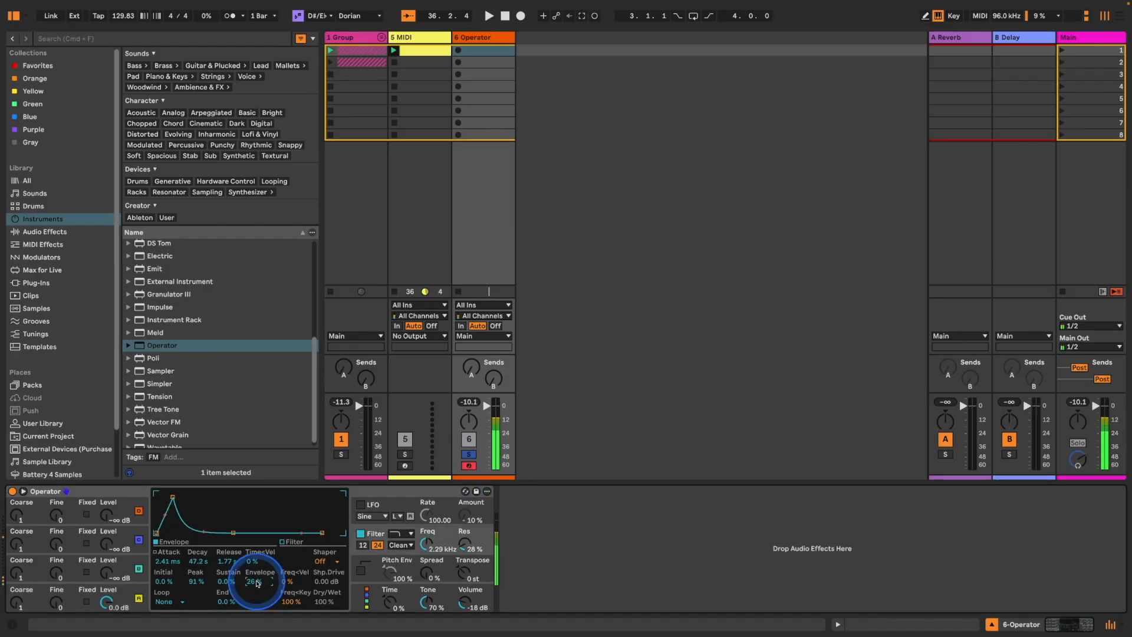
pyautogui.click(228, 562)
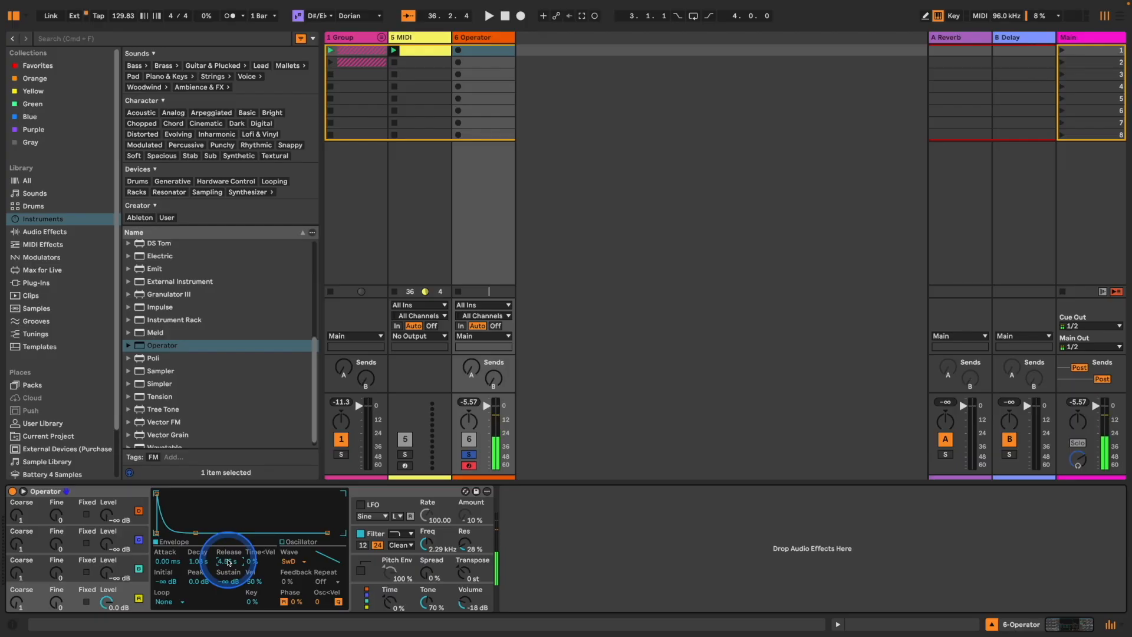
pyautogui.click(242, 560)
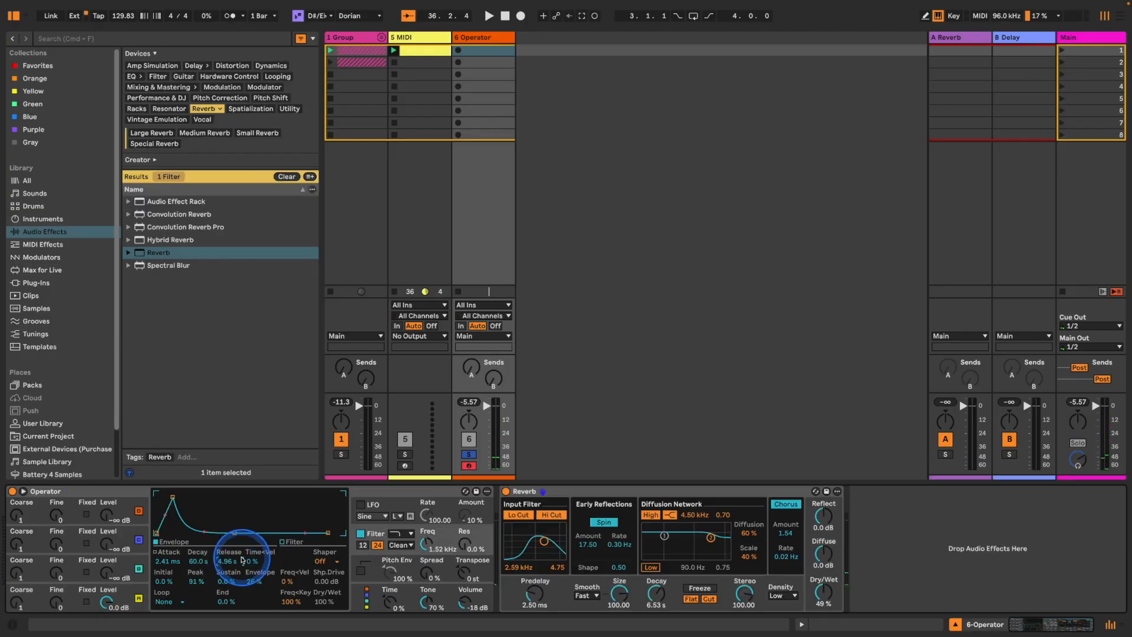
# Group the Reverb into an Audio Effect Rack and add a parallel Delay chain at -10 dB and 100% wet
pyautogui.click(503, 393)
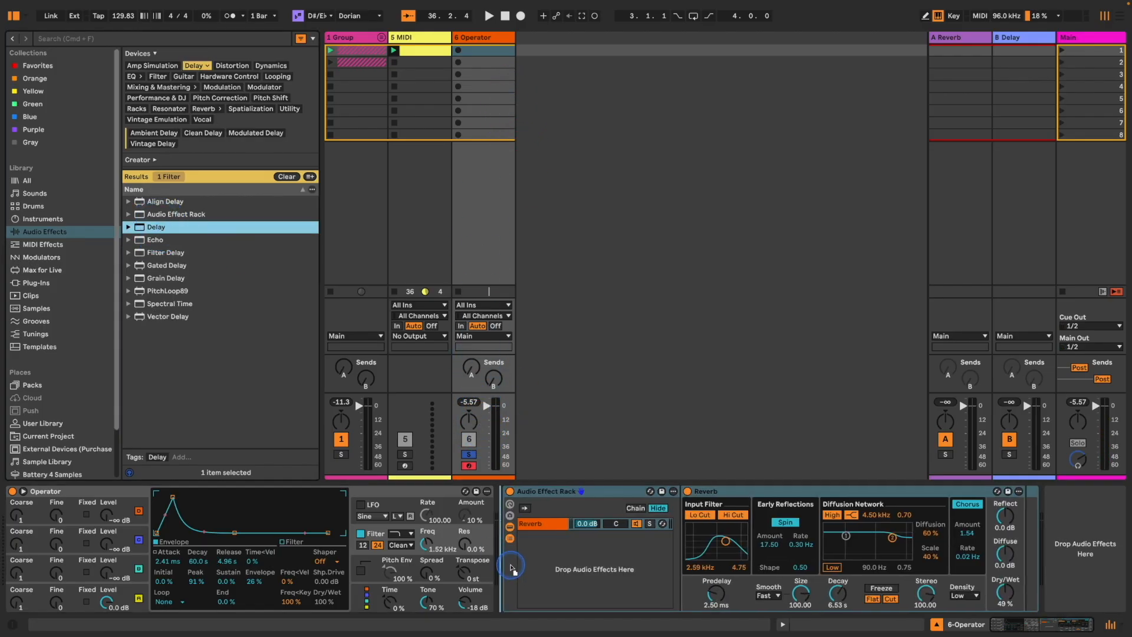
pyautogui.moveTo(511, 568); pyautogui.dragTo(562, 545)
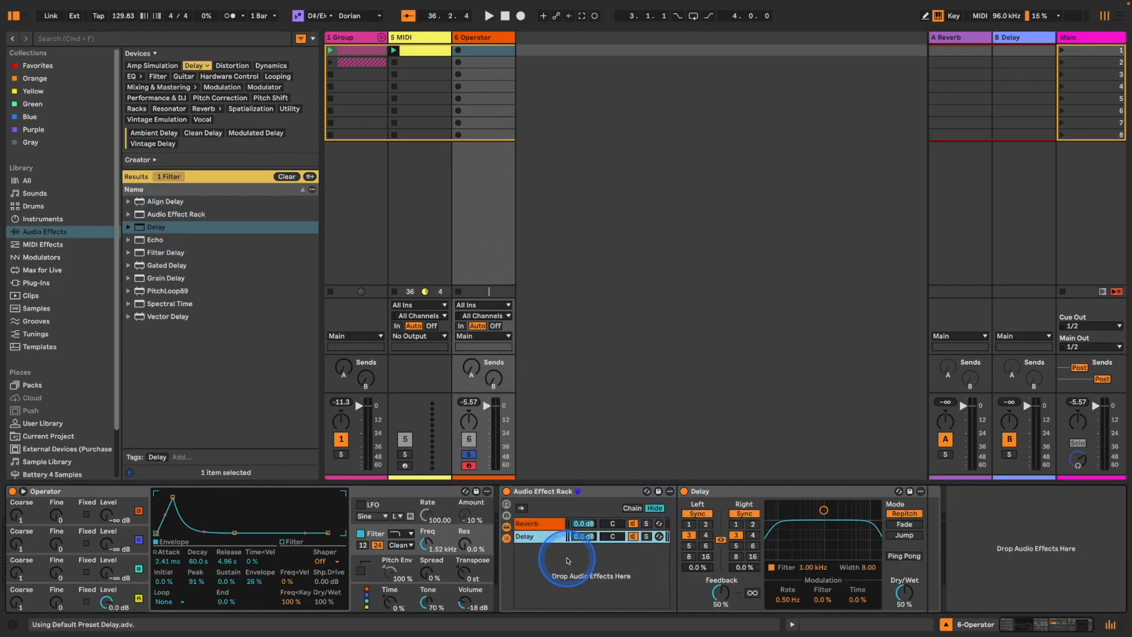
pyautogui.click(724, 539)
# Shape Operator's oscillator B with 245 ms decay and 67.5 ms release, and set its level to -32 dB
pyautogui.click(187, 538)
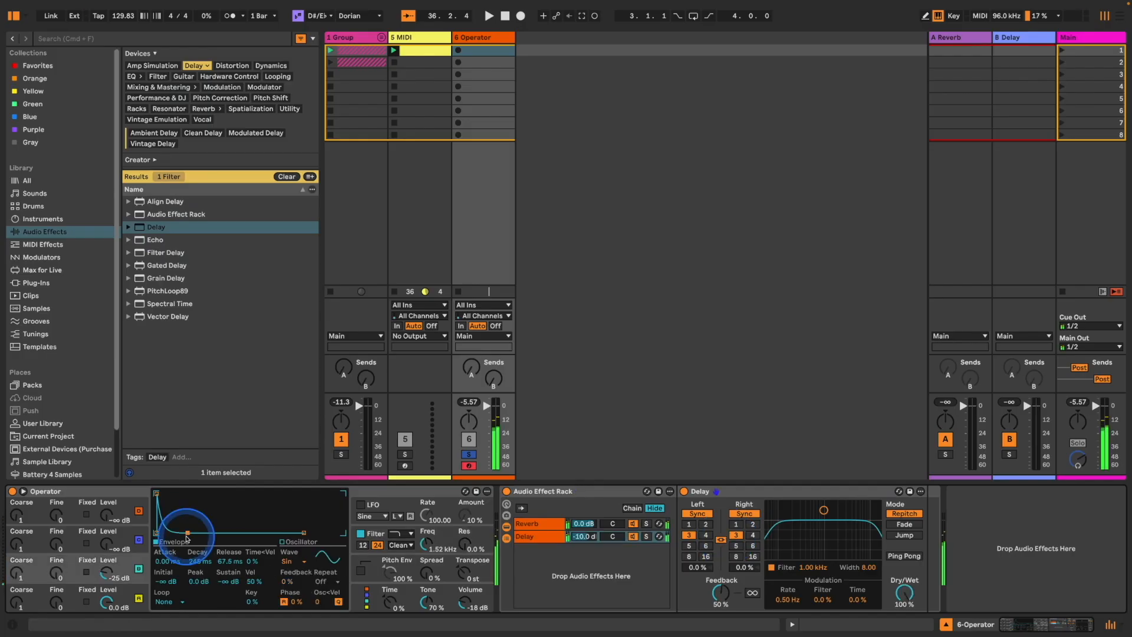
pyautogui.click(110, 574)
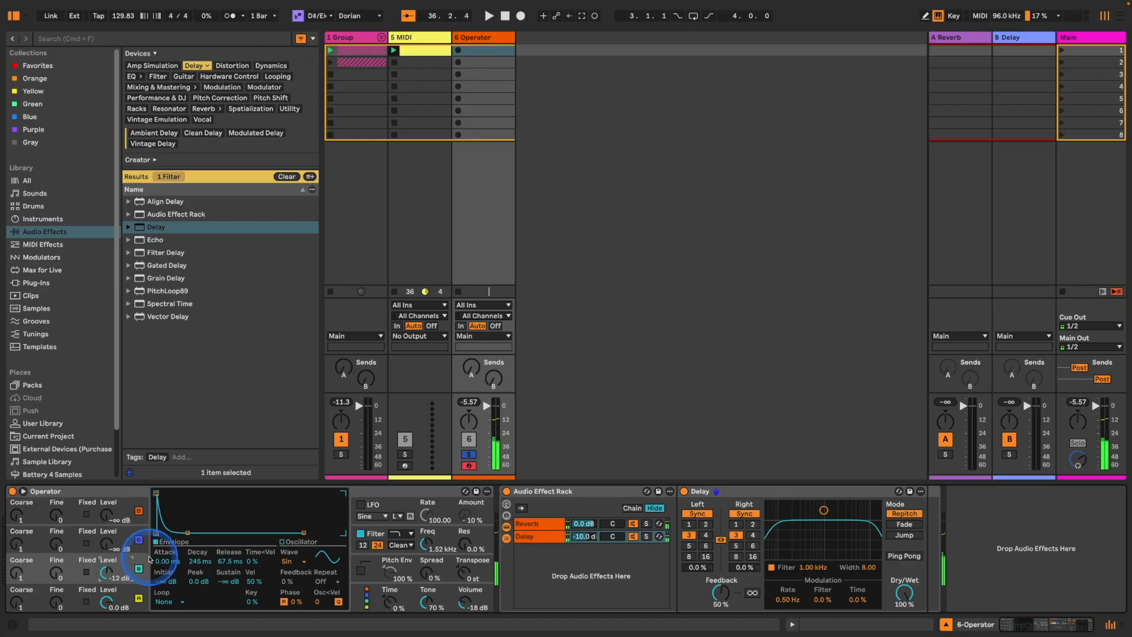
pyautogui.click(112, 493)
pyautogui.moveTo(107, 572); pyautogui.dragTo(132, 576)
# Group Operator and its effects into an Instrument Rack, show only its chain list and name it "Plucky"
pyautogui.press('super+g')
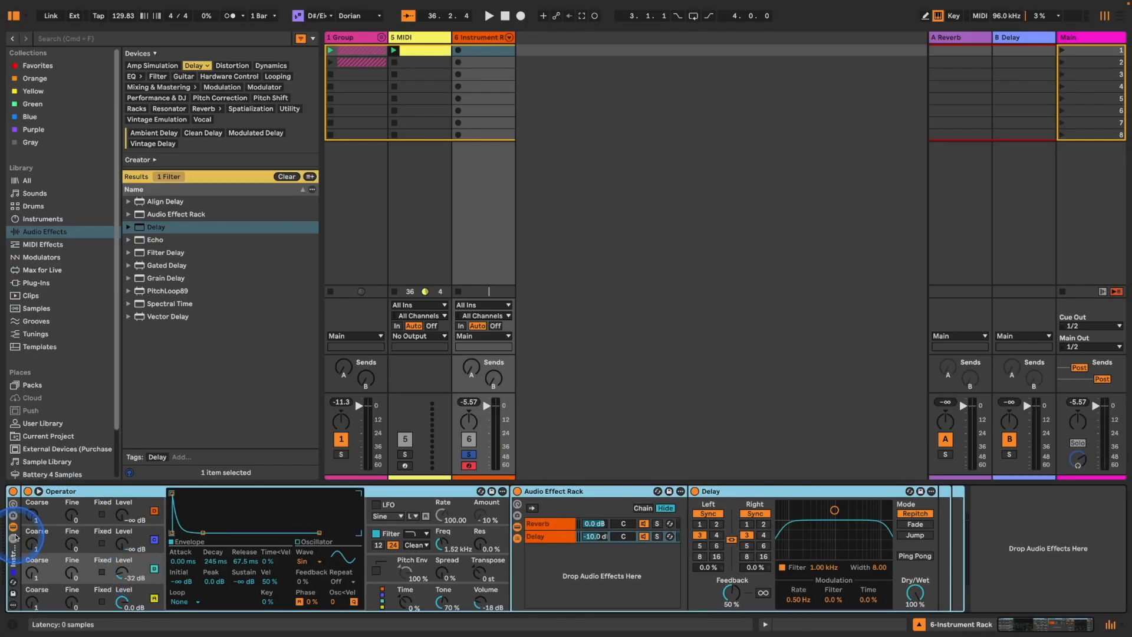
pyautogui.click(13, 536)
pyautogui.click(13, 527)
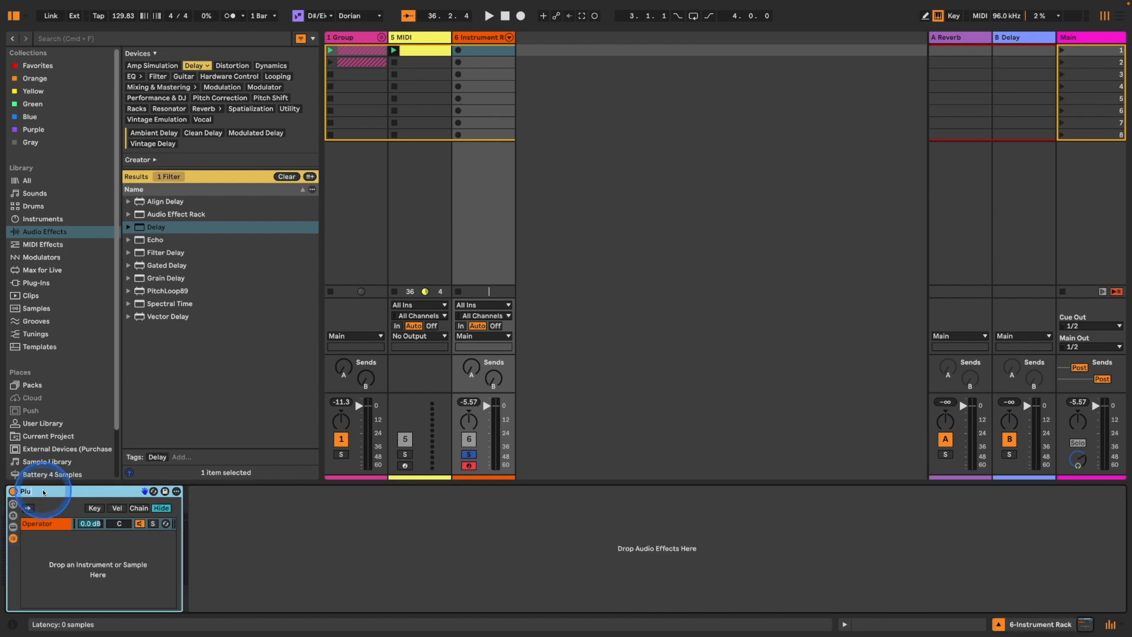
# Unfold the drum track group and move the Plucky rack onto the empty C#5 pad of the Drum Rack
pyautogui.click(381, 37)
pyautogui.click(395, 42)
pyautogui.click(653, 39)
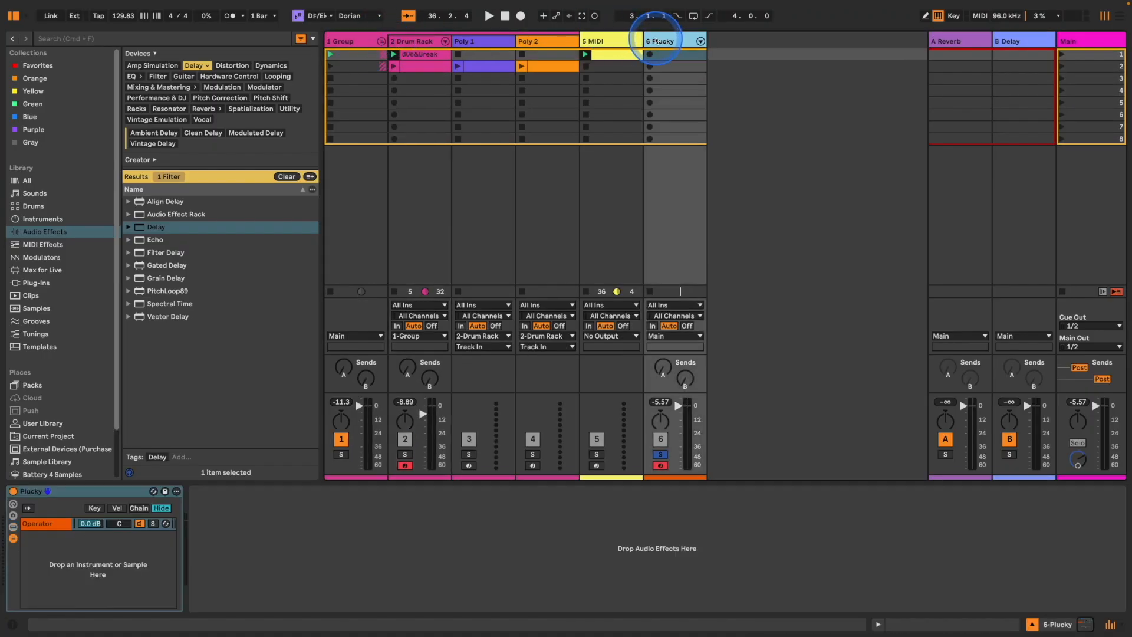
pyautogui.click(425, 43)
pyautogui.moveTo(97, 597); pyautogui.dragTo(101, 598)
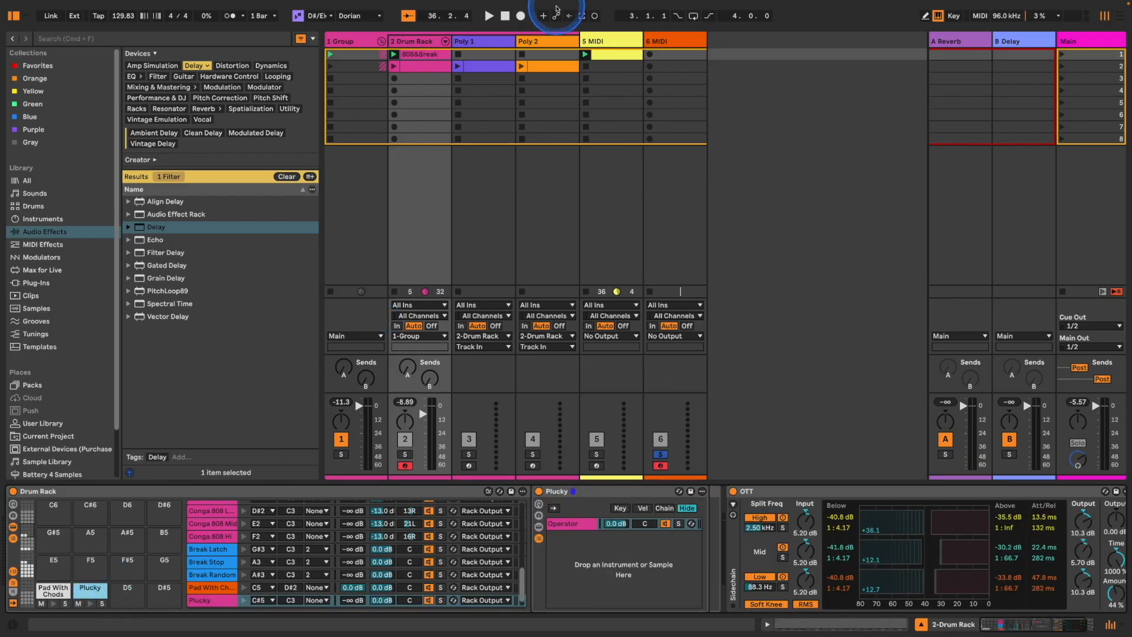
# Fill the Plucky row of the 808&Break clip with repeated 1/16 notes from bar 5 through bar 8
pyautogui.doubleClick(422, 57)
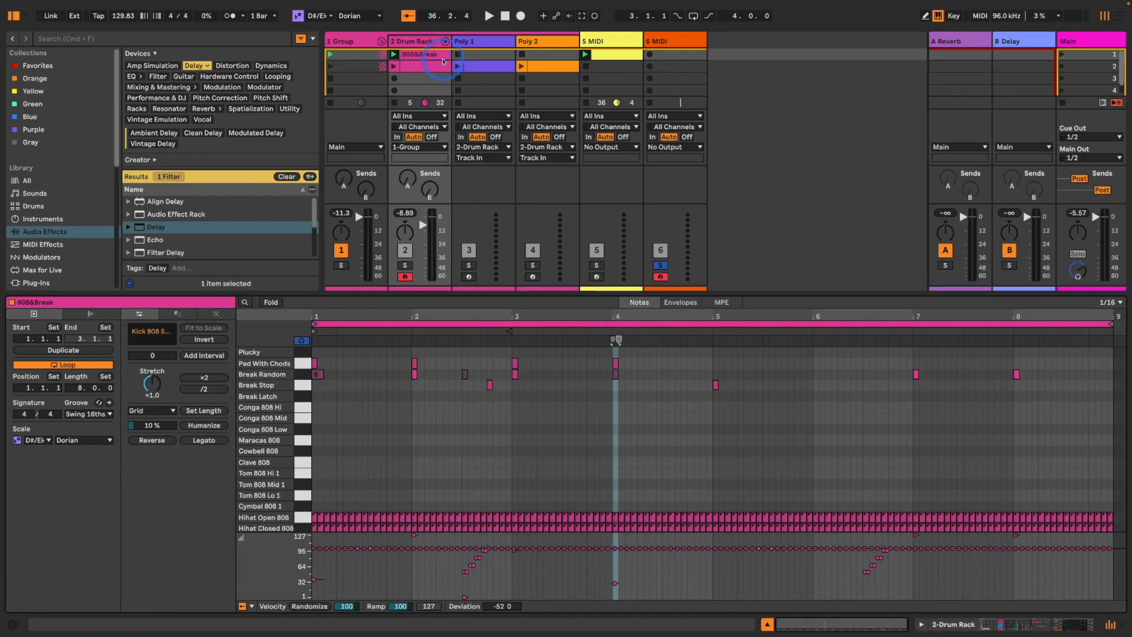
pyautogui.doubleClick(715, 351)
pyautogui.press('super+d')
pyautogui.press('super+d')
pyautogui.press('super+d')
pyautogui.press('super+d')
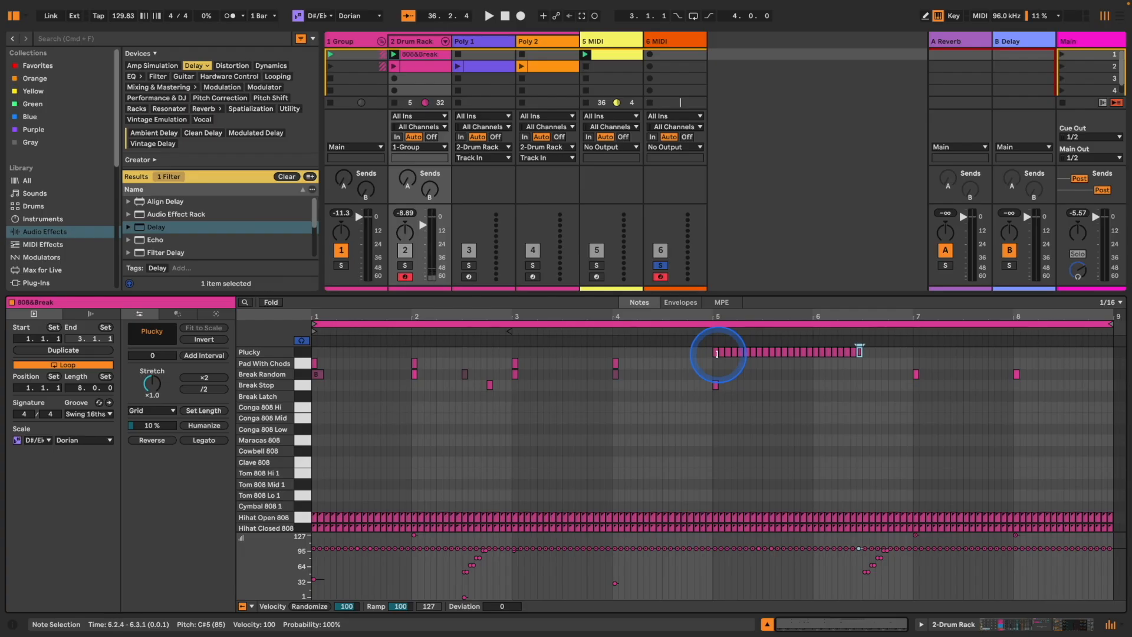
pyautogui.press('super+d')
pyautogui.press('super+d')
pyautogui.press('super+d')
# Select all the Plucky notes and lower their chance to about 0% in the Chance lane
pyautogui.moveTo(713, 354); pyautogui.dragTo(1121, 357)
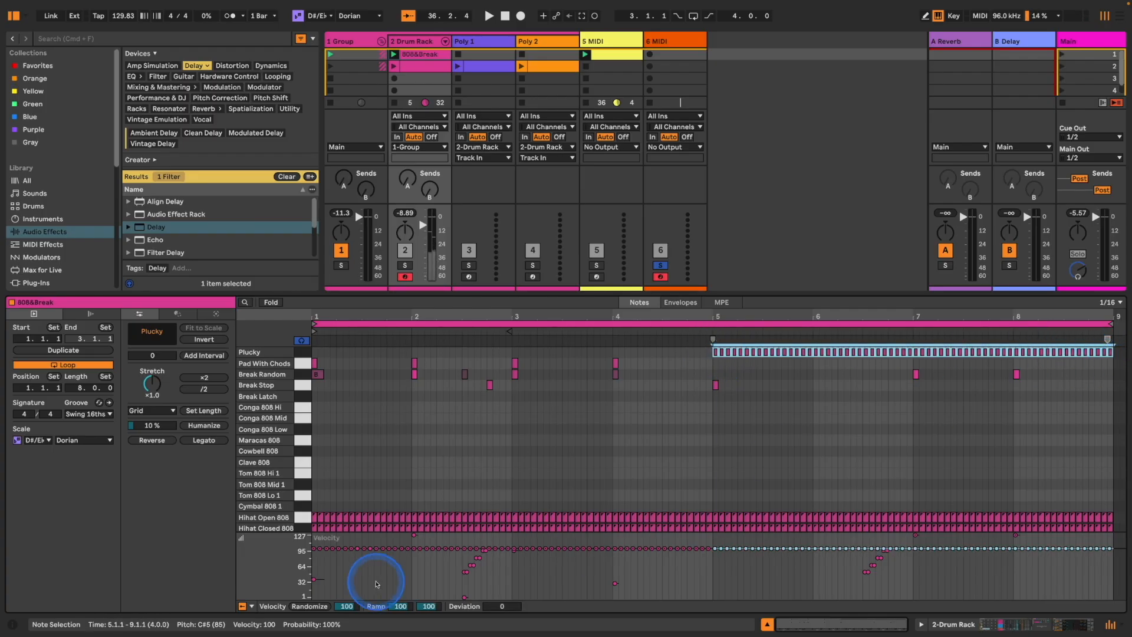
pyautogui.click(247, 606)
pyautogui.click(327, 597)
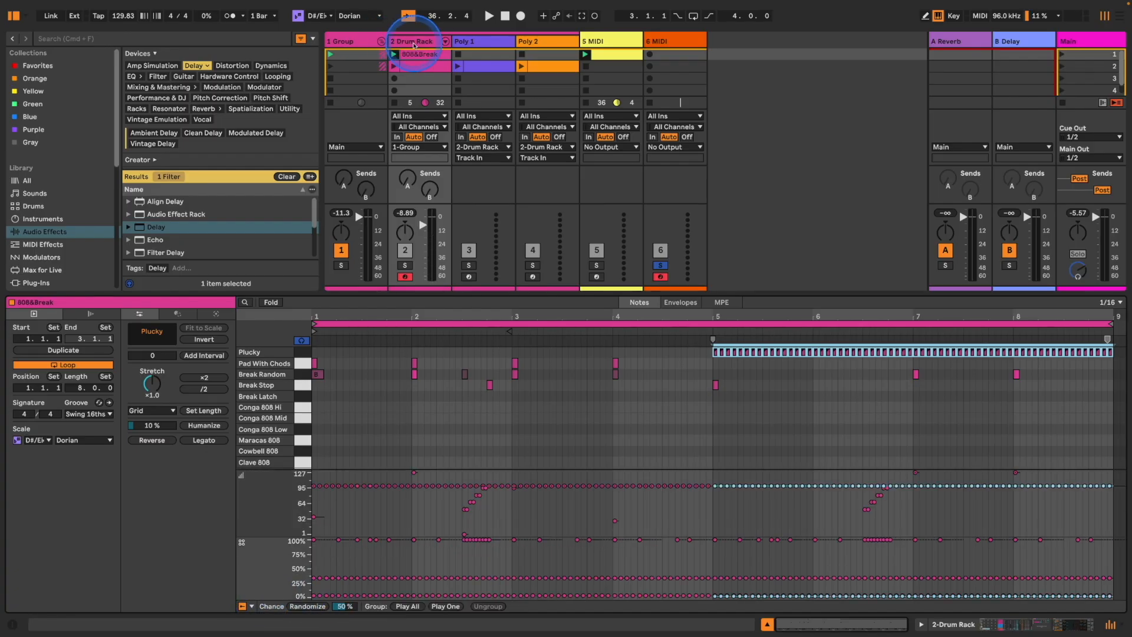
# Insert the Random MIDI effect before Operator in the Plucky rack's chain
pyautogui.doubleClick(412, 42)
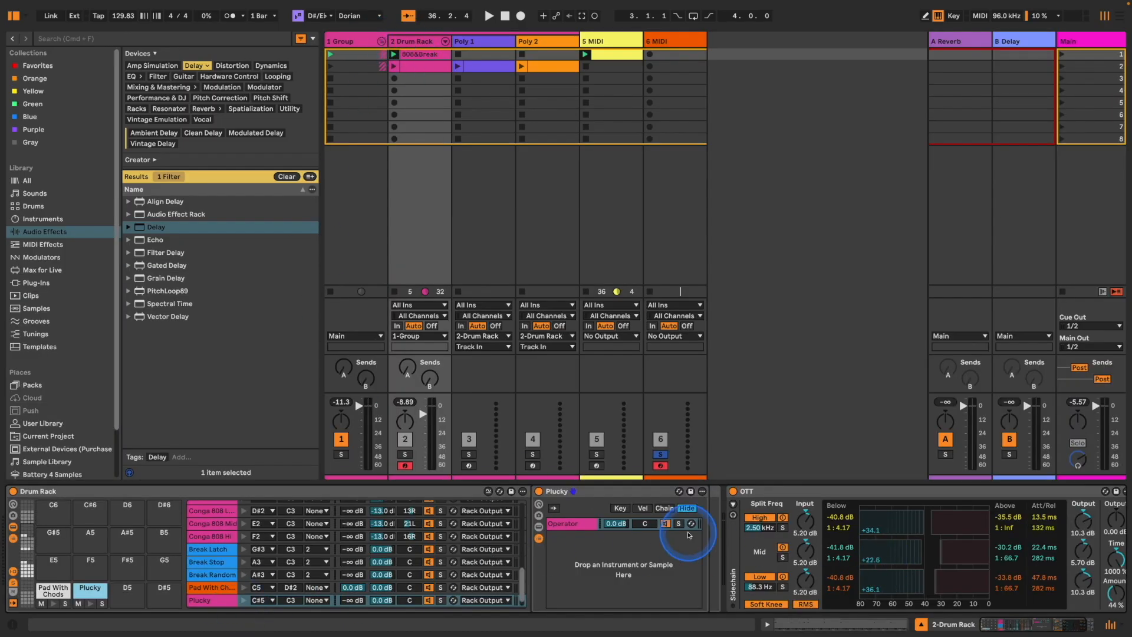
pyautogui.click(588, 525)
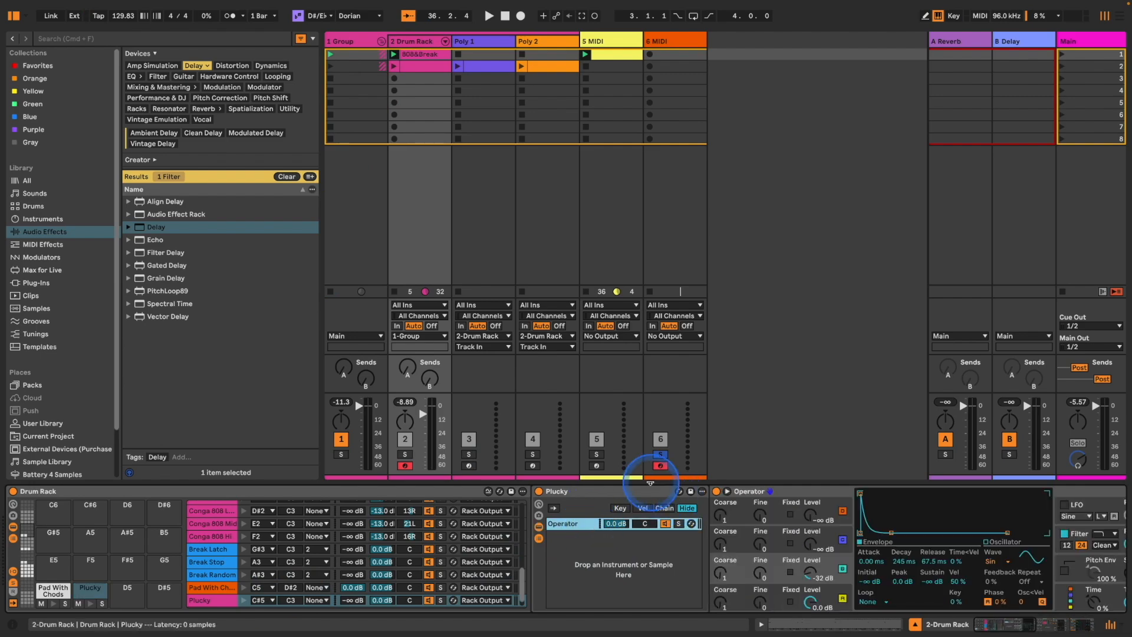
pyautogui.click(52, 244)
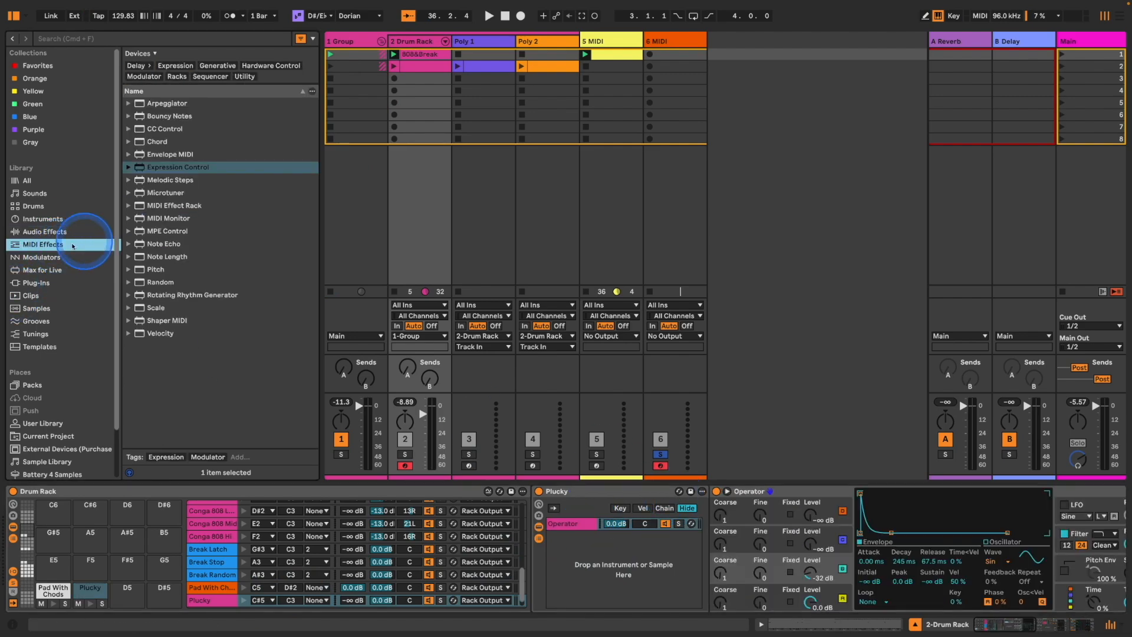
pyautogui.moveTo(173, 281); pyautogui.dragTo(719, 521)
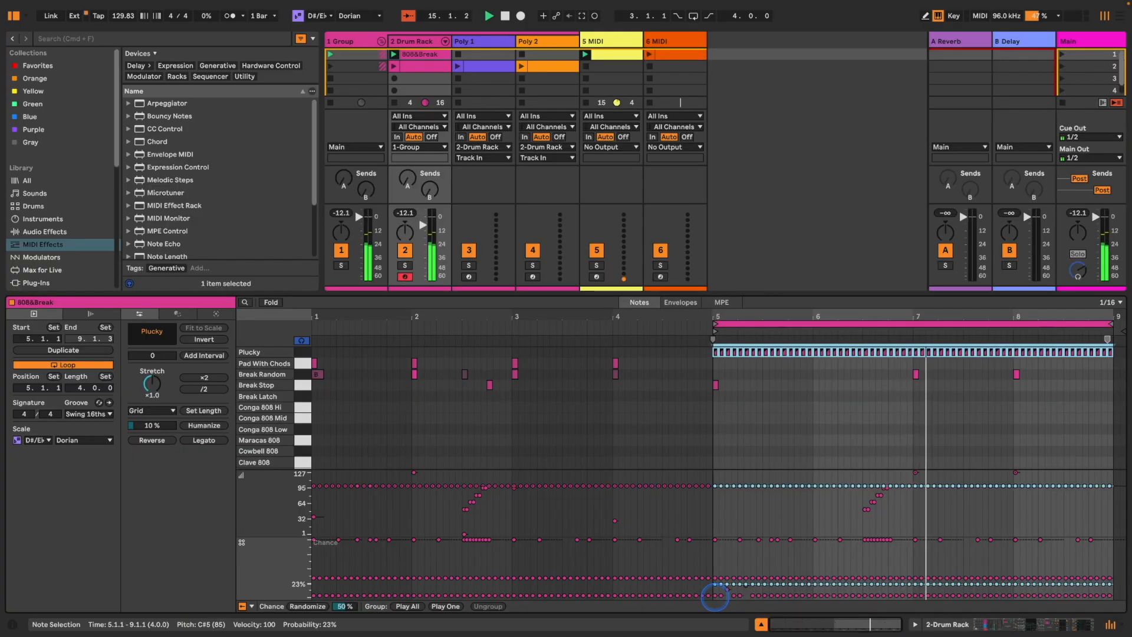
# Set the Plucky notes' chance to about 25% and extend the 808&Break clip's loop to eight bars starting at bar 1
pyautogui.moveTo(714, 596); pyautogui.dragTo(715, 596)
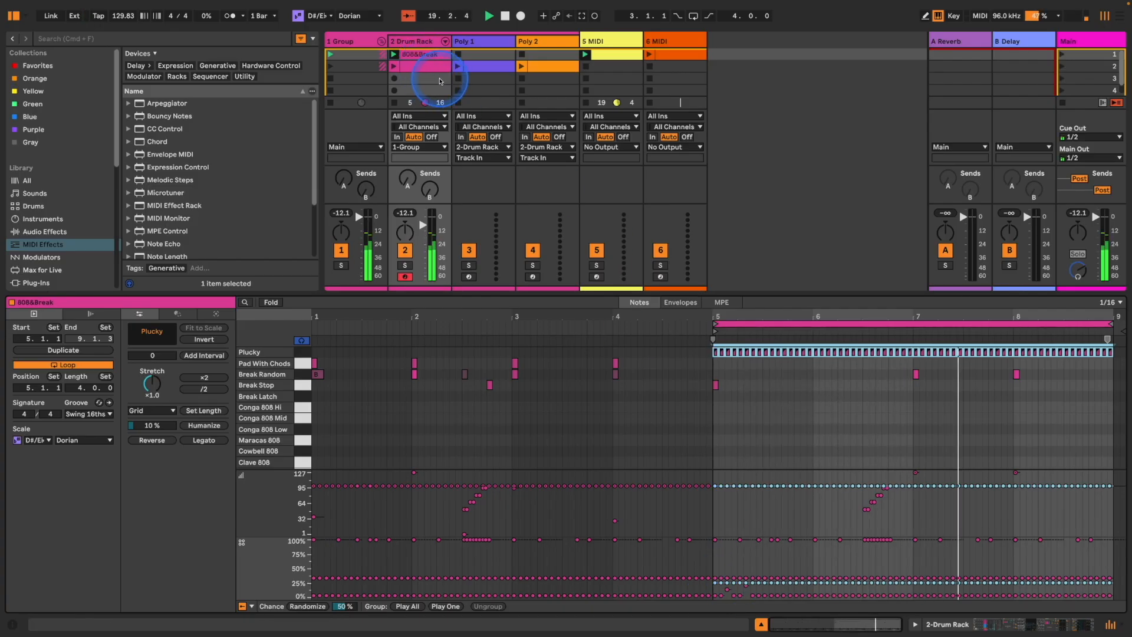
pyautogui.moveTo(713, 324); pyautogui.dragTo(305, 337)
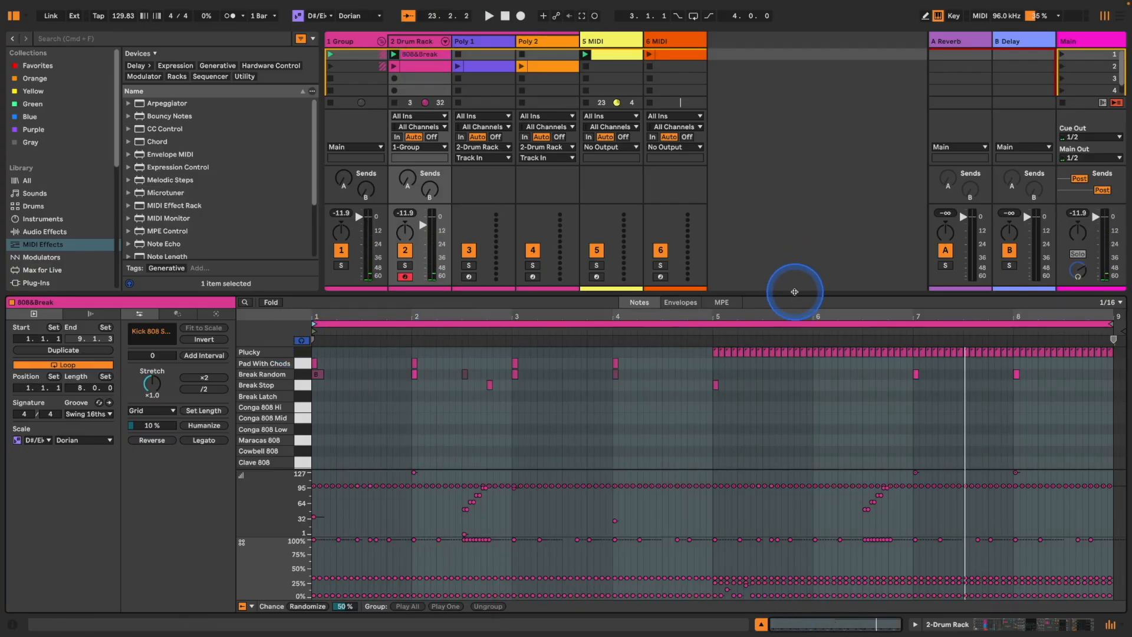
pyautogui.moveTo(478, 293); pyautogui.dragTo(512, 128)
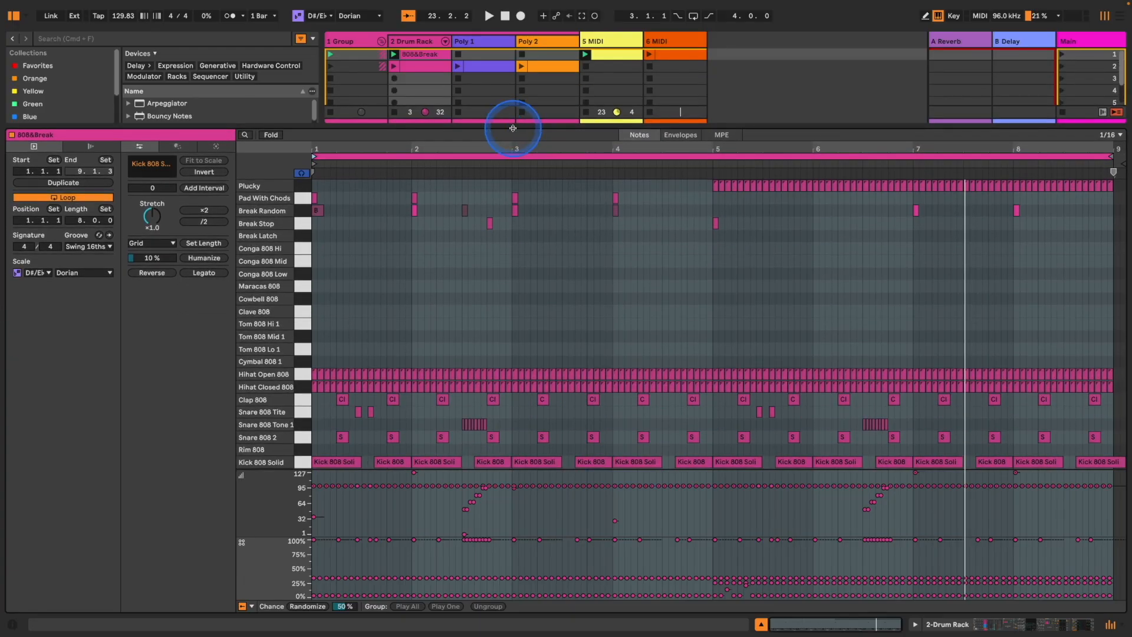
# Raise the Dry/Wet of the Reverb in the Plucky rack's Audio Effect Rack to about 70%
pyautogui.hscroll(5, 850, 539)
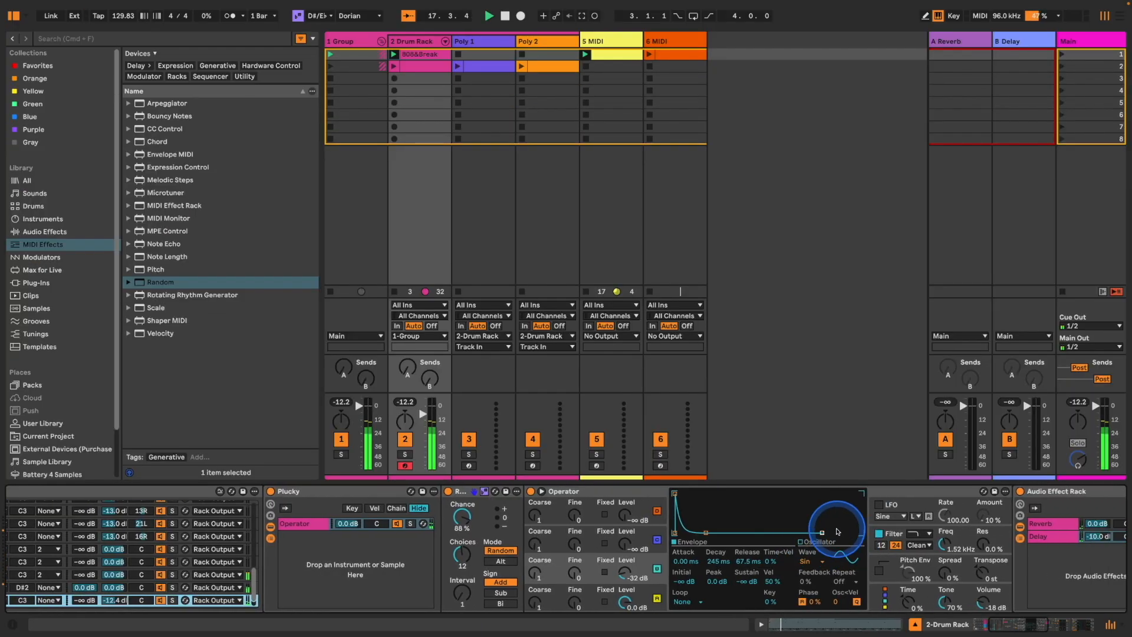
pyautogui.hscroll(4, 837, 531)
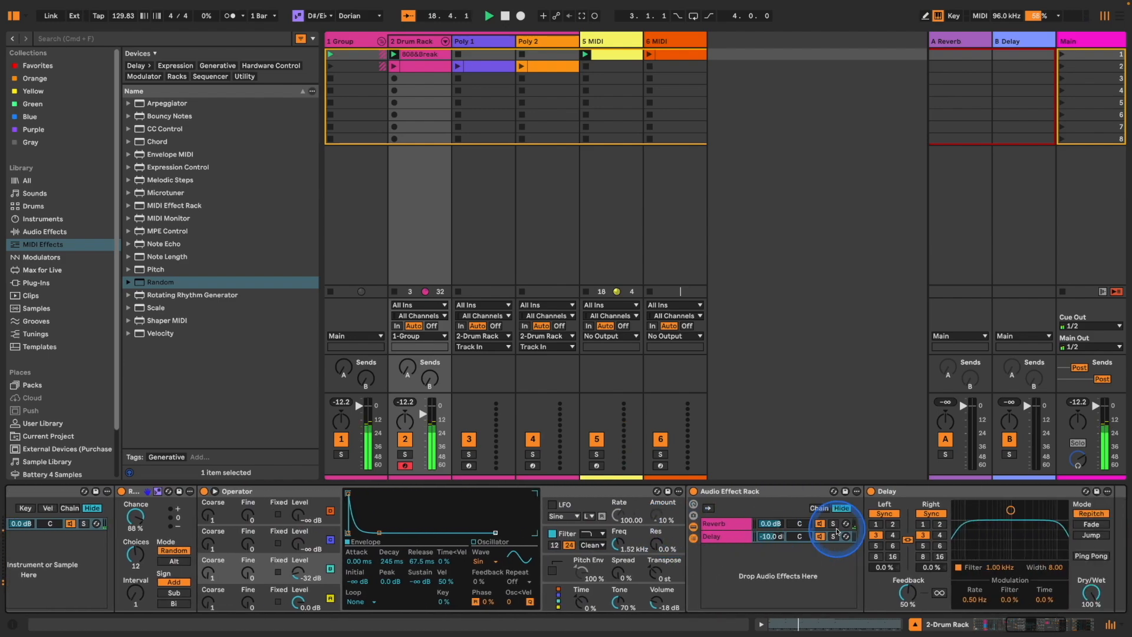
pyautogui.click(711, 523)
pyautogui.moveTo(1021, 594); pyautogui.dragTo(1021, 583)
pyautogui.hscroll(6, 1041, 610)
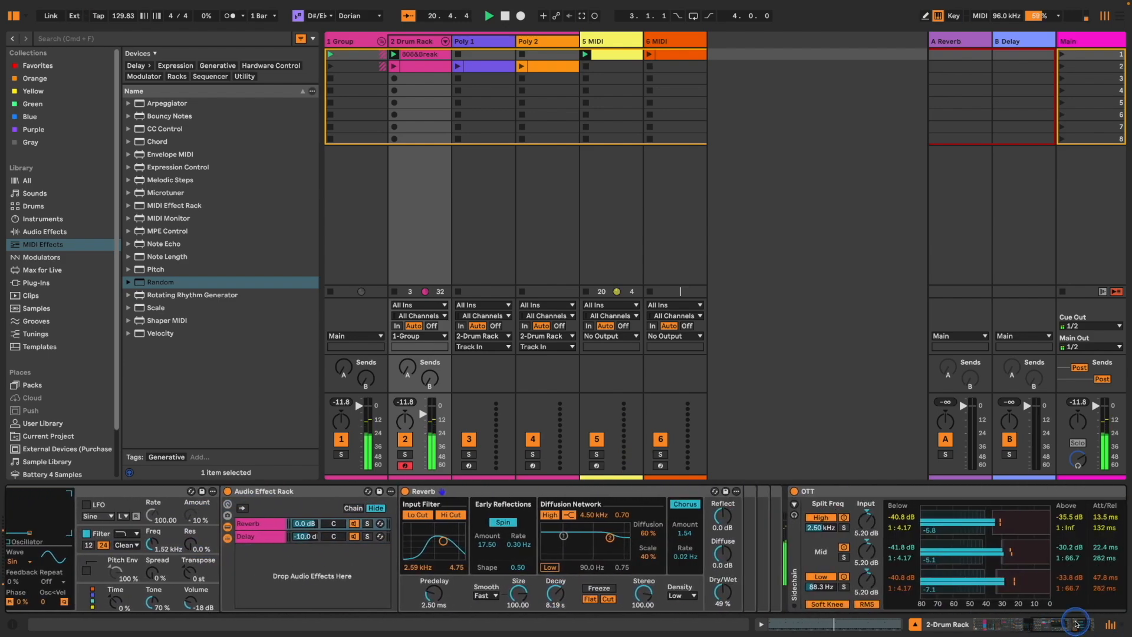
pyautogui.moveTo(712, 601); pyautogui.dragTo(712, 592)
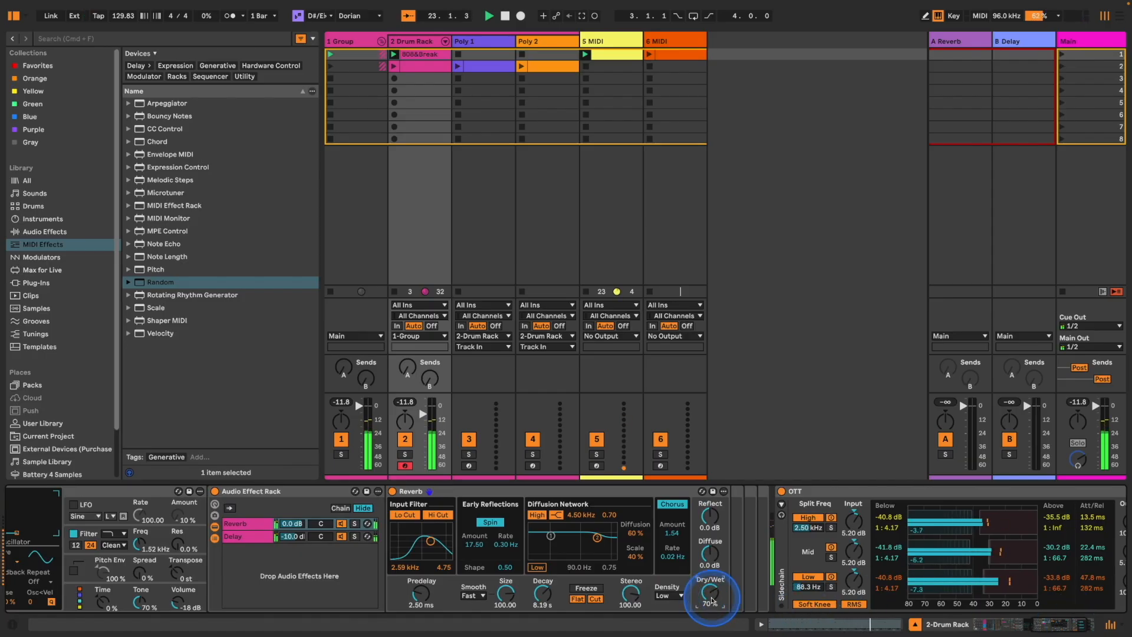
pyautogui.moveTo(1043, 626); pyautogui.dragTo(973, 630)
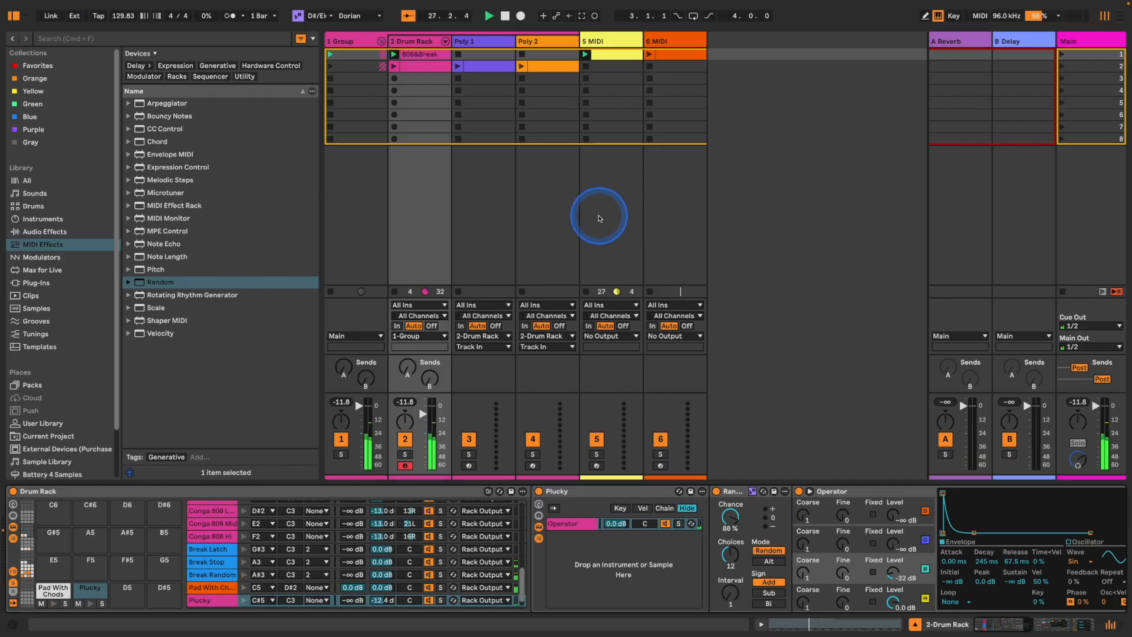
# Examine the notes in the second-scene clips of the Drum Rack and Poly 2 tracks
pyautogui.doubleClick(415, 66)
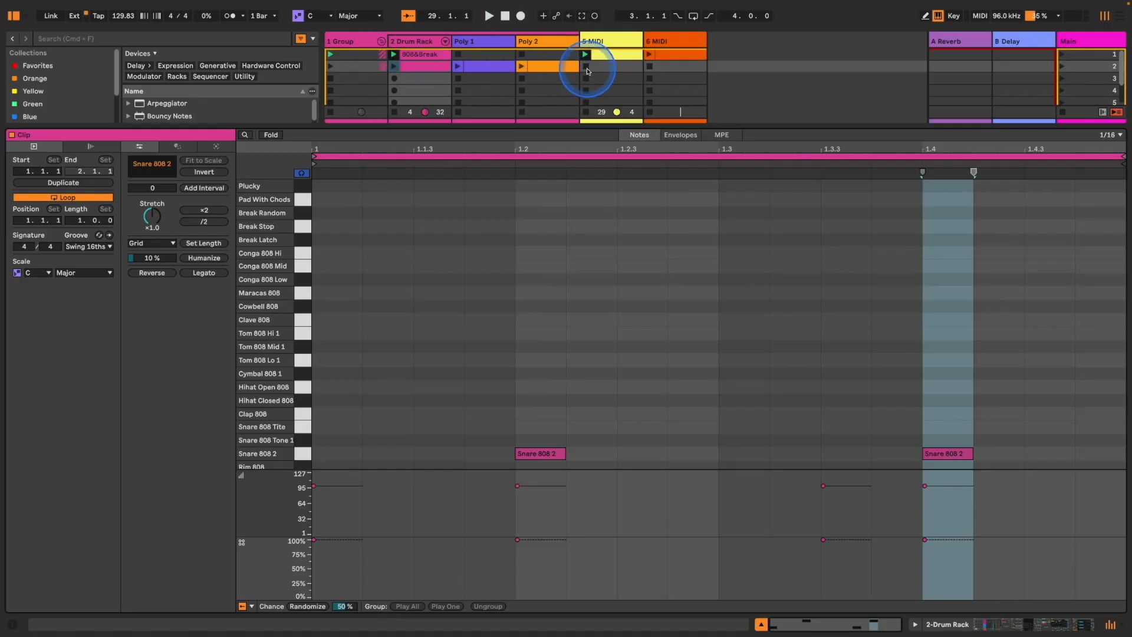
pyautogui.click(548, 66)
pyautogui.click(338, 189)
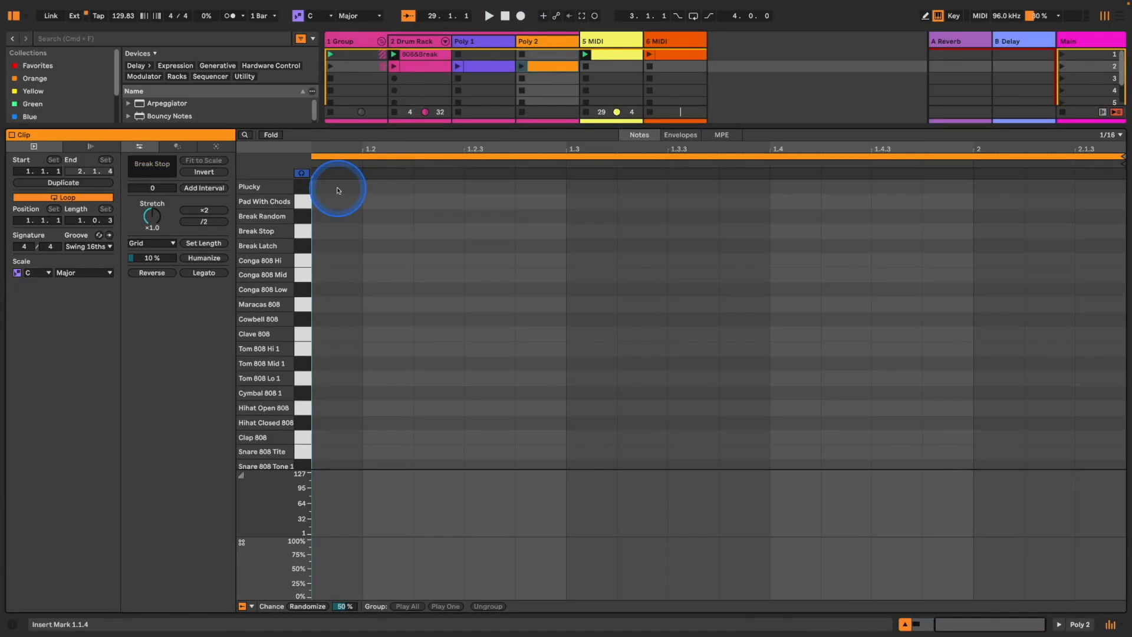
pyautogui.scroll(-3, 396, 285)
pyautogui.scroll(3, 396, 286)
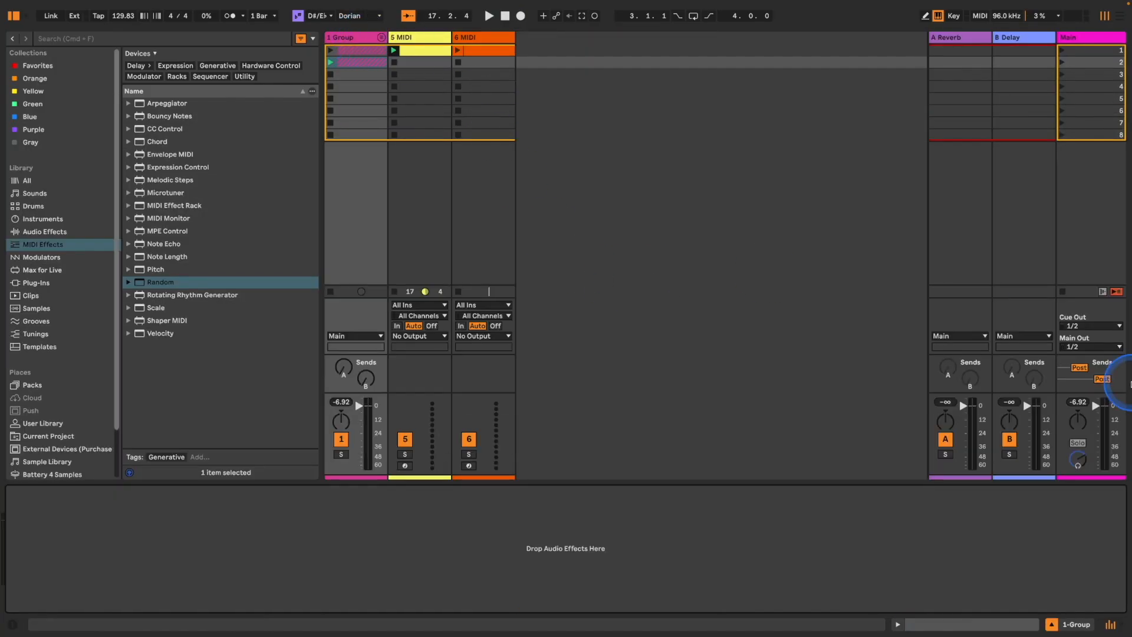
# Hide the device view and play the folded drum group, switching from its first clip slot to the second and back
pyautogui.click(1050, 624)
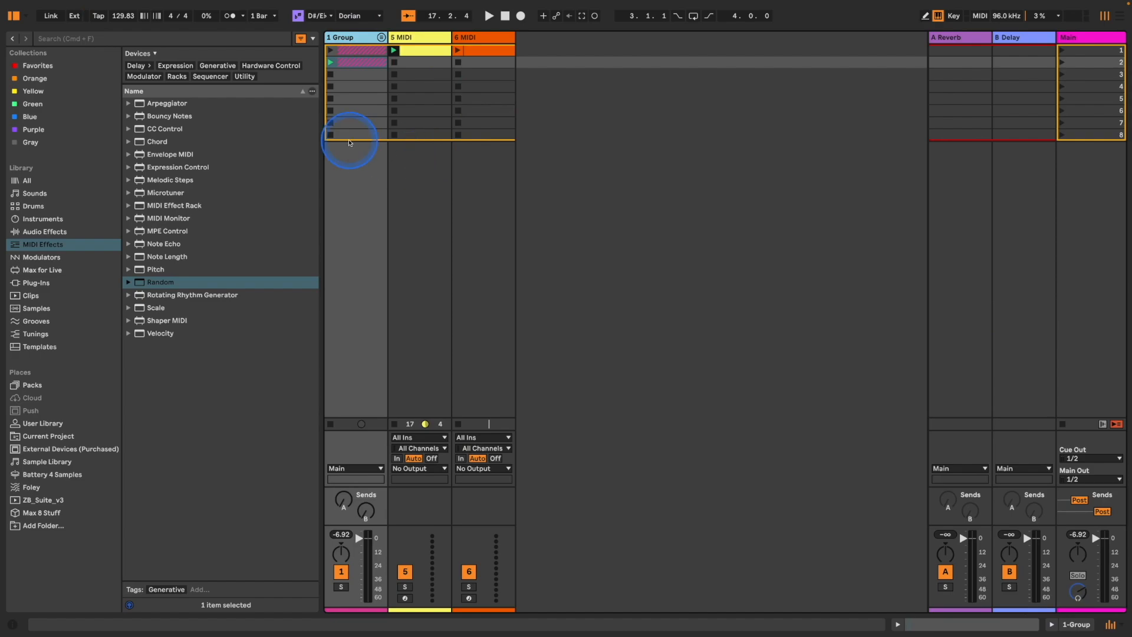
pyautogui.press('space')
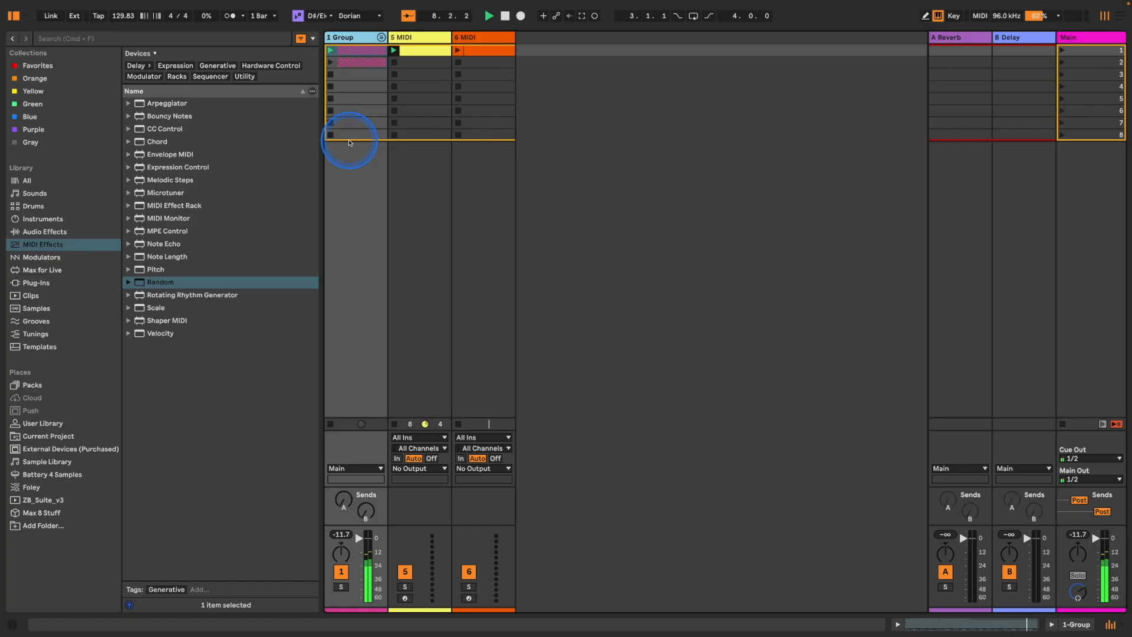
pyautogui.press('Down')
pyautogui.press('Return')
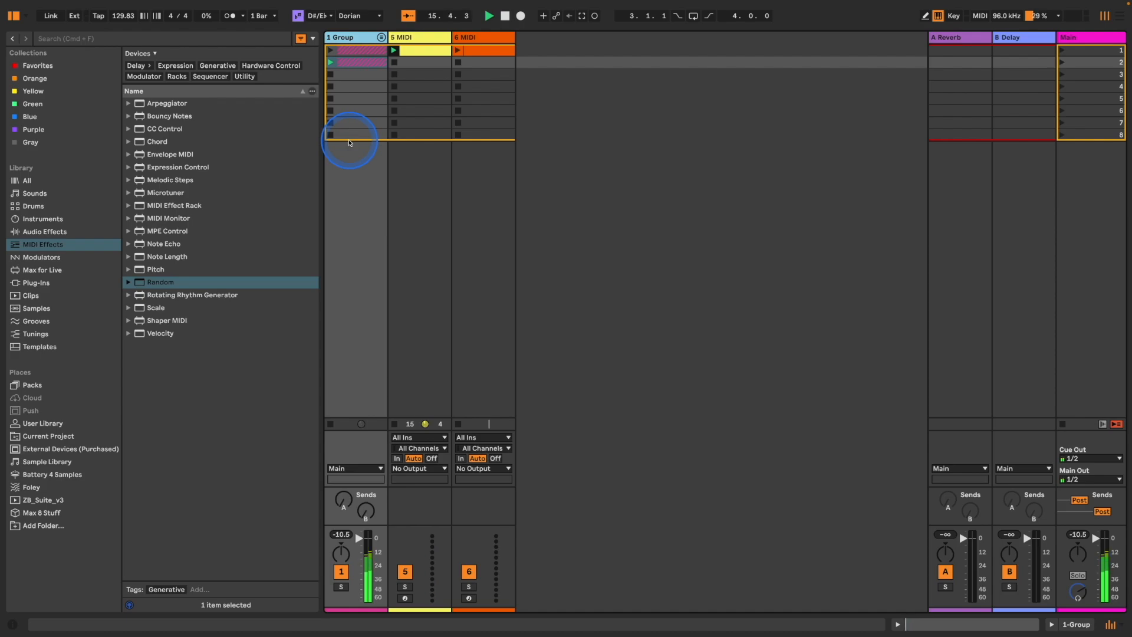
pyautogui.press('Up')
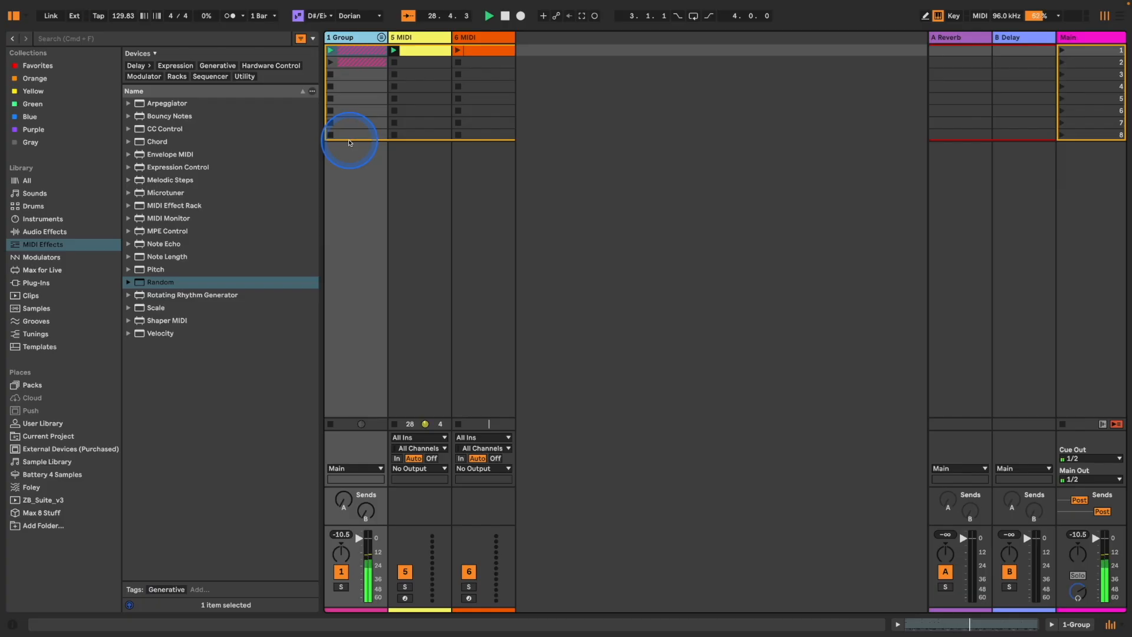
pyautogui.hotkey('ctrl', 'Left')
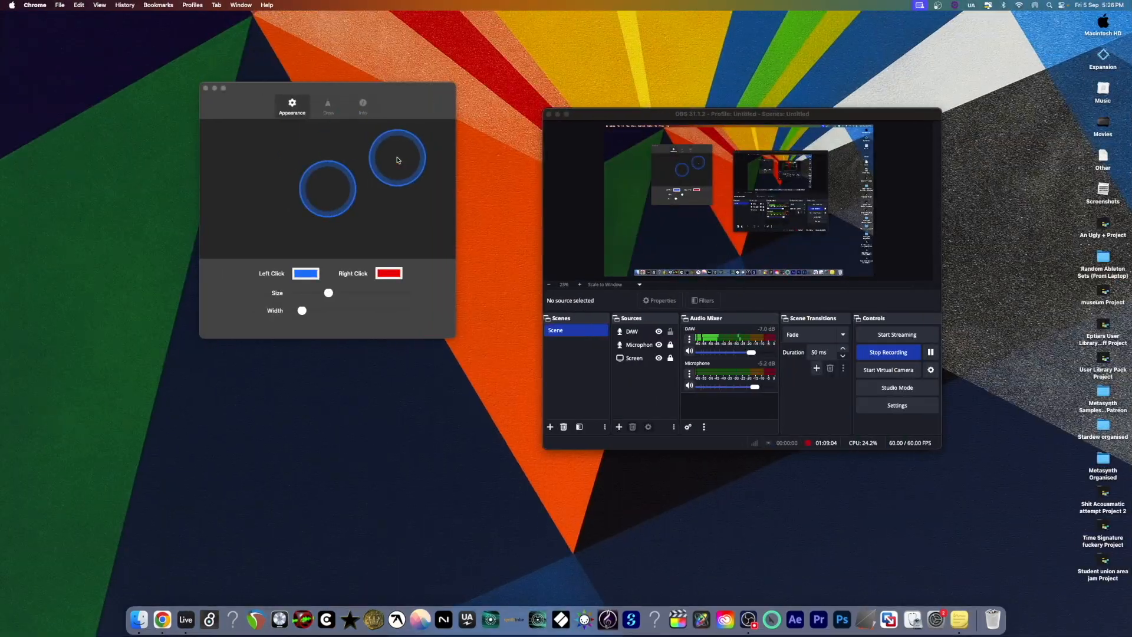